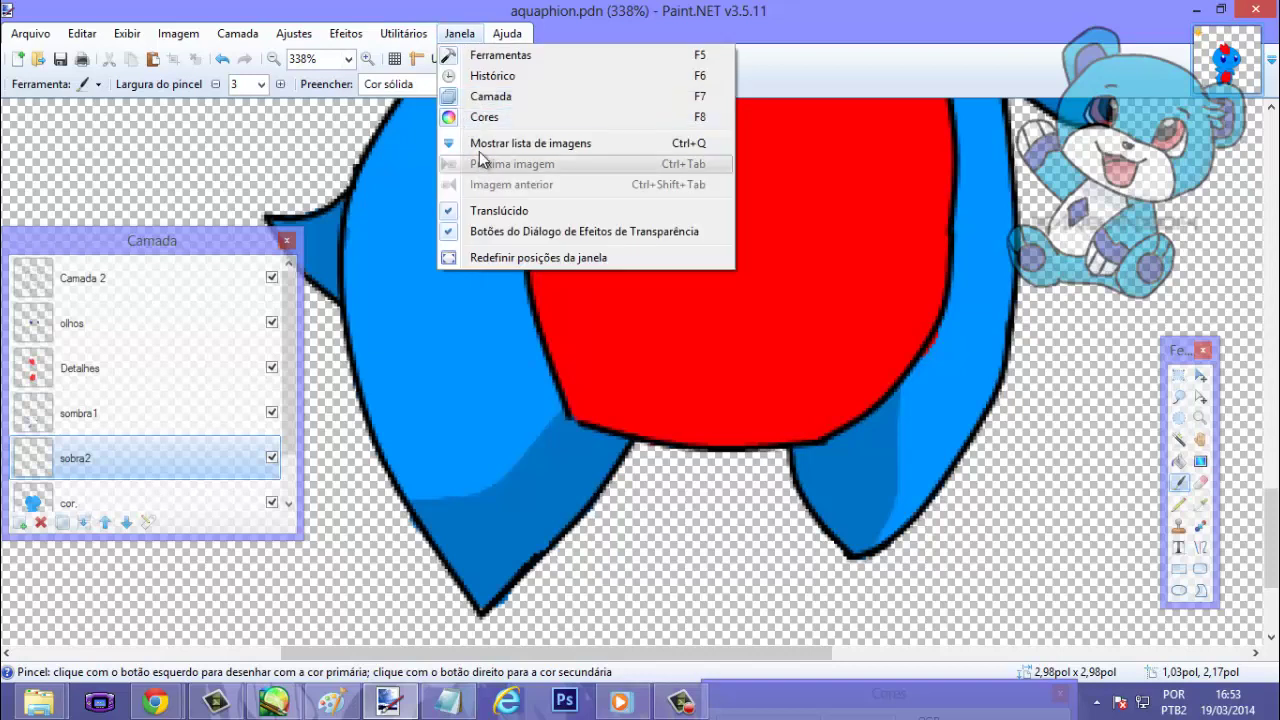
Show the Colors window and move it fully into view over the character's lower body.
{"action": "left_click", "coordinate": [485, 116]}
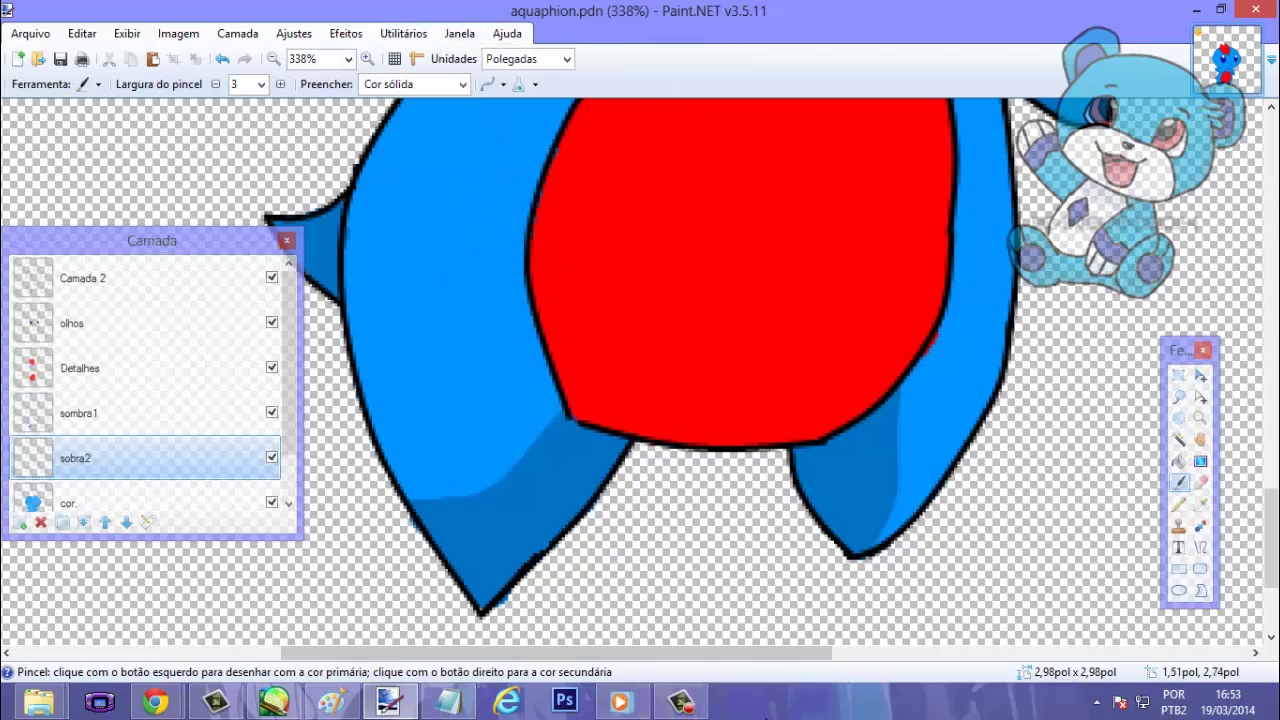
{"action": "left_click", "coordinate": [452, 35]}
{"action": "left_click", "coordinate": [483, 117]}
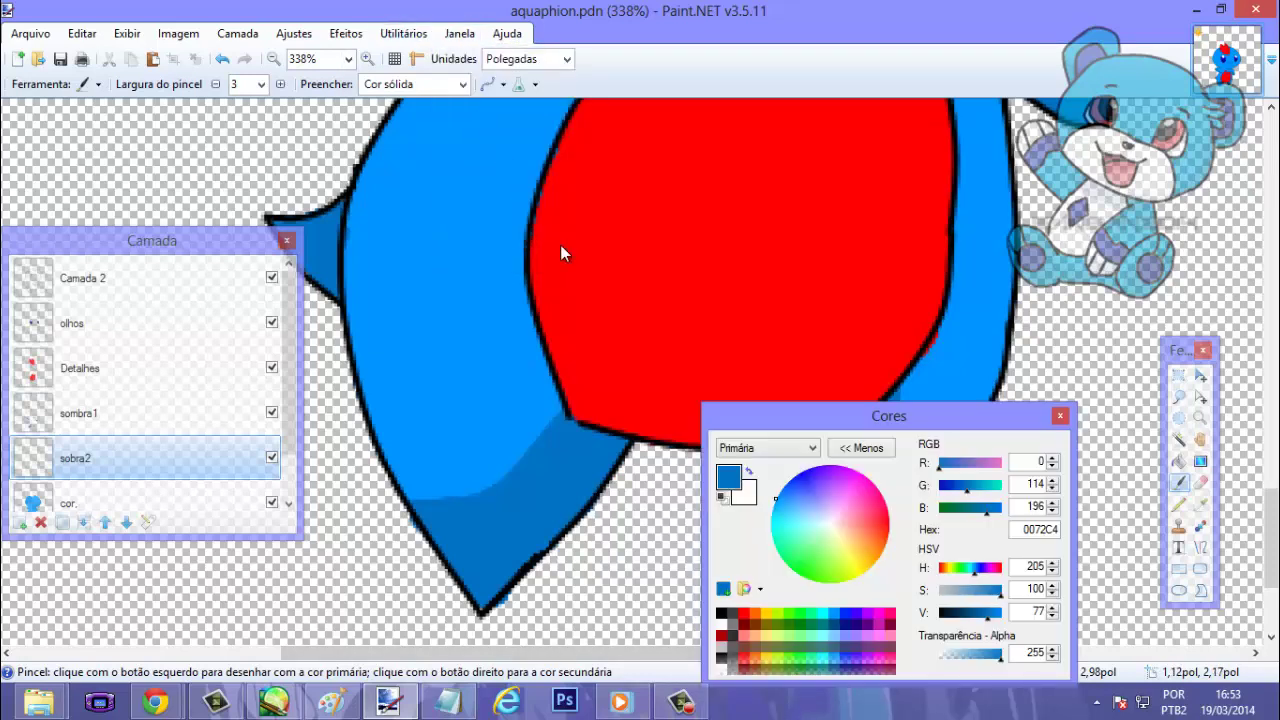
{"action": "left_click_drag", "start_coordinate": [803, 430], "coordinate": [679, 349]}
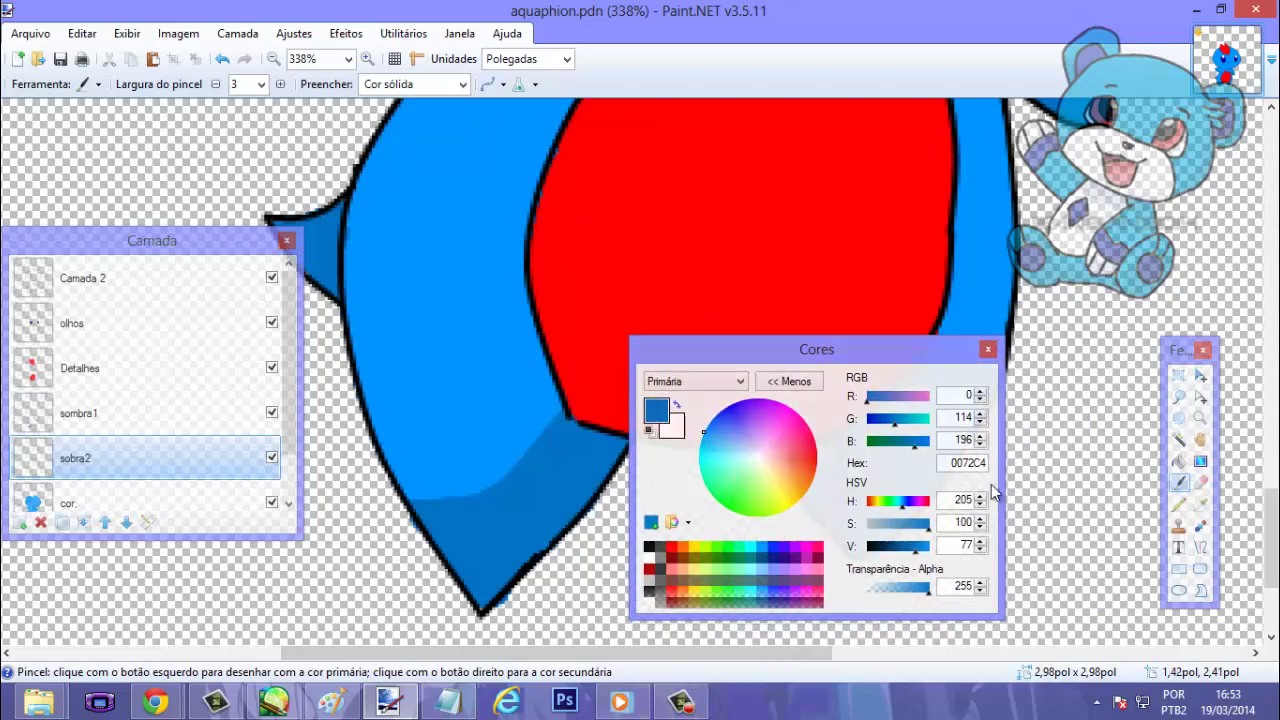
Switch to Notepad and add the line "escolha uma cor um pouco mais clara" below the existing notes.
{"action": "left_click", "coordinate": [447, 702]}
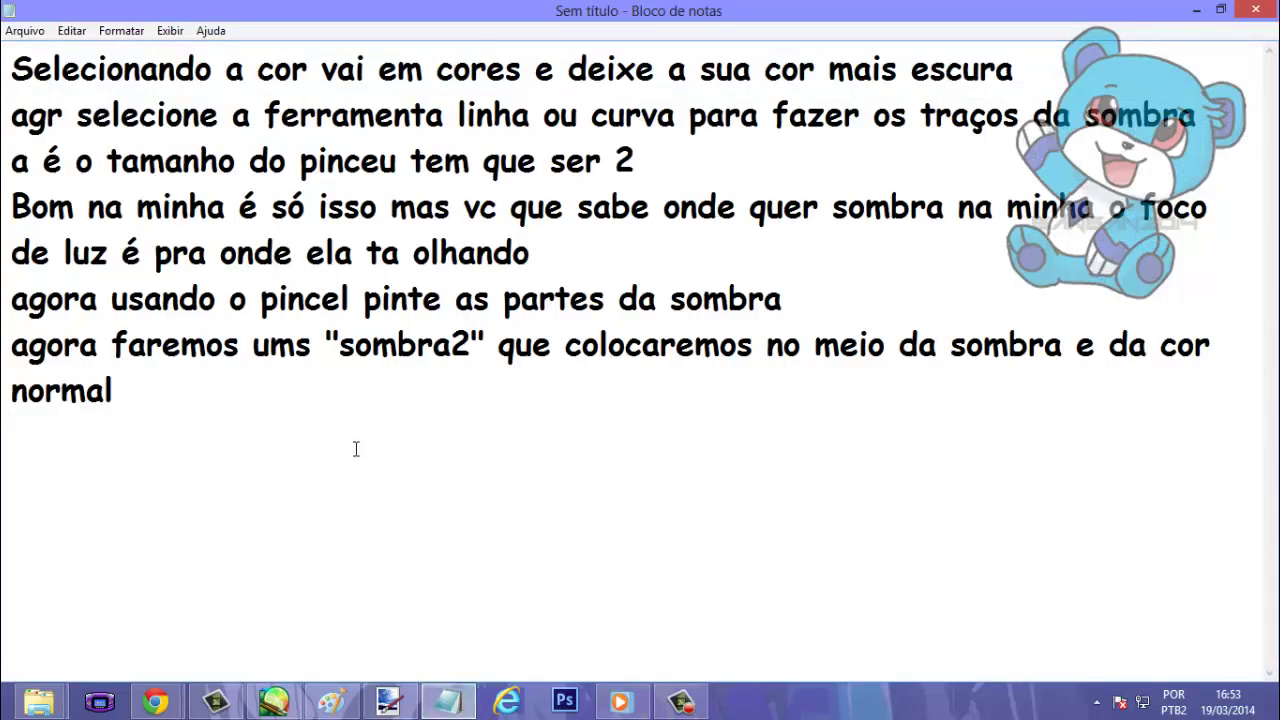
{"action": "key", "text": "Return"}
{"action": "type", "text": "escolha uma "}
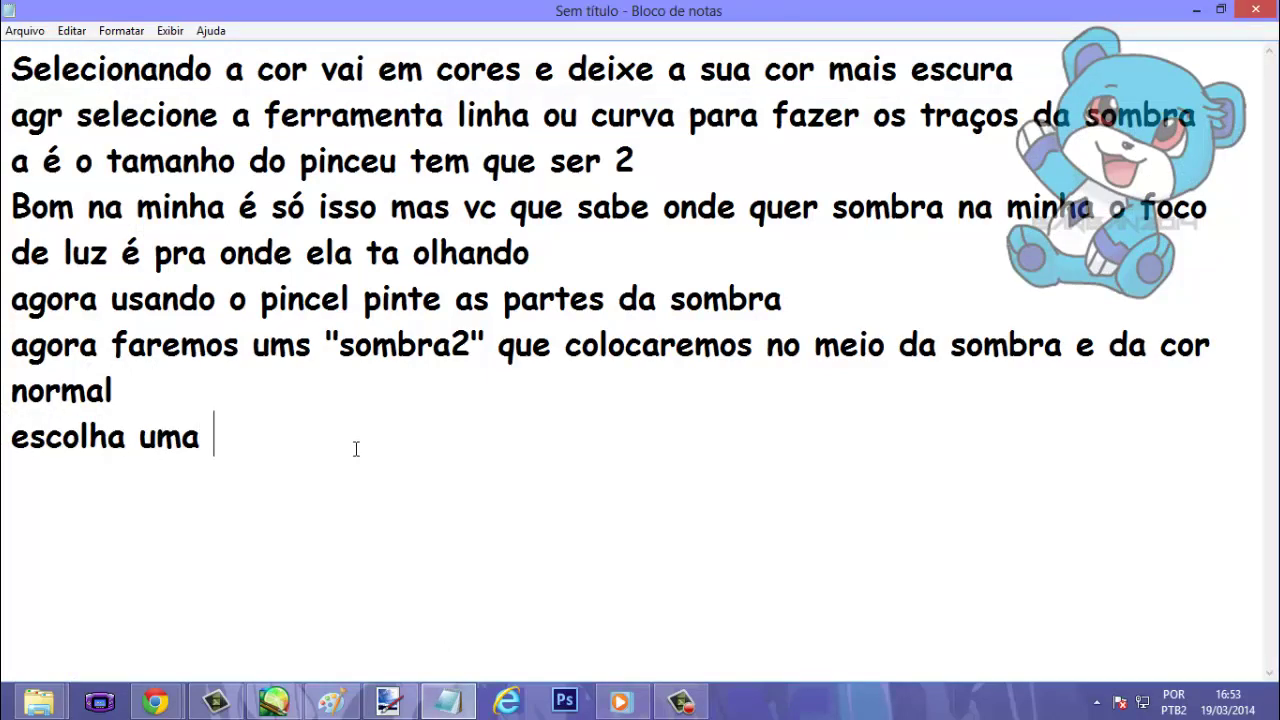
{"action": "type", "text": "cor um "}
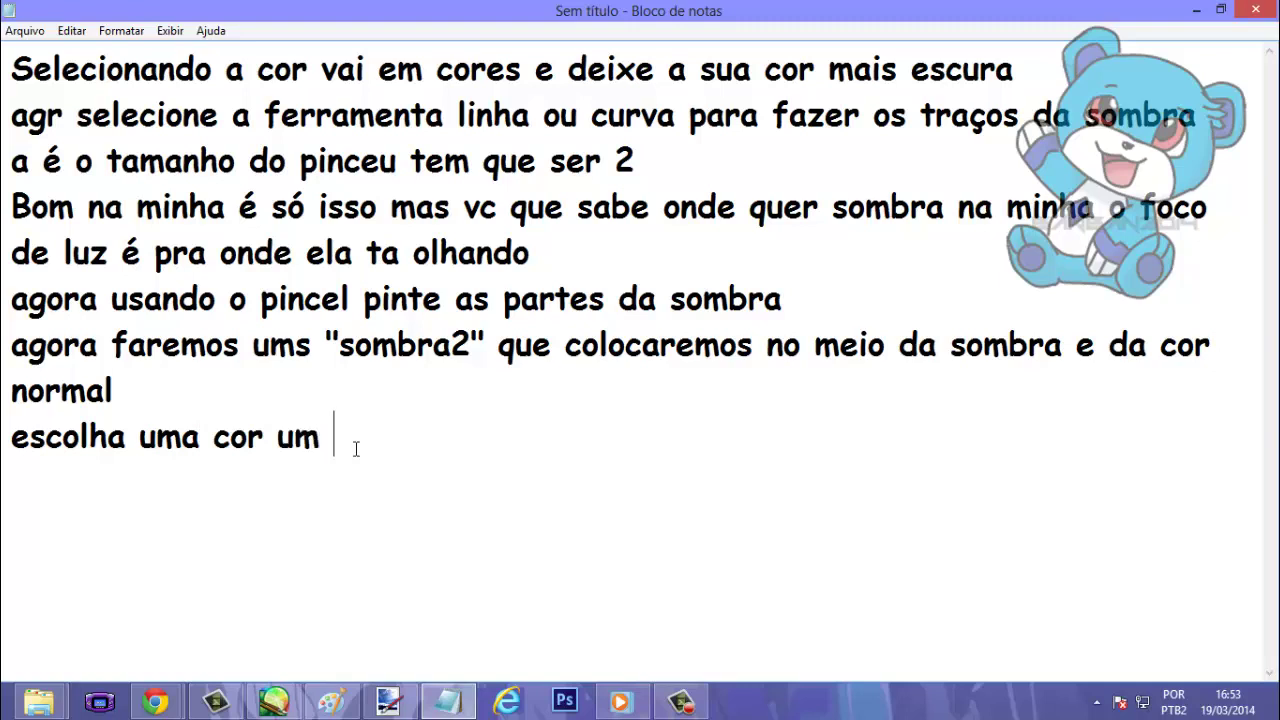
{"action": "type", "text": "pouco mais "}
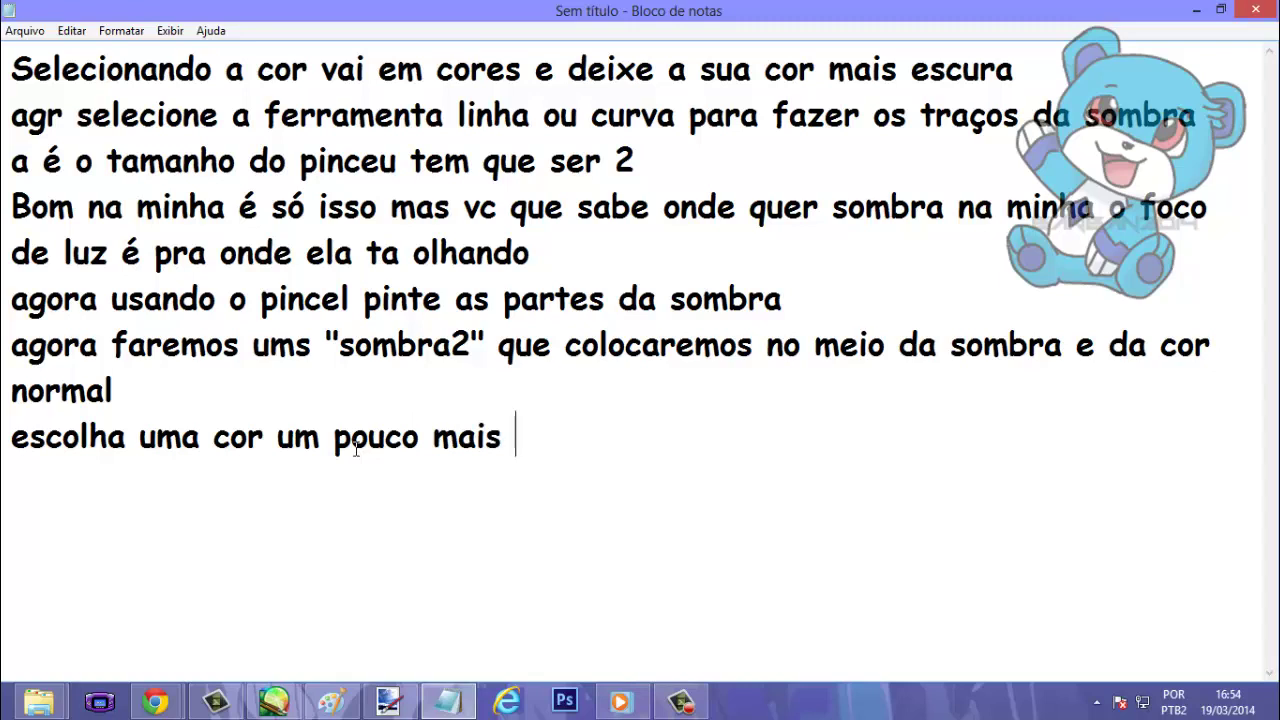
{"action": "type", "text": "clara"}
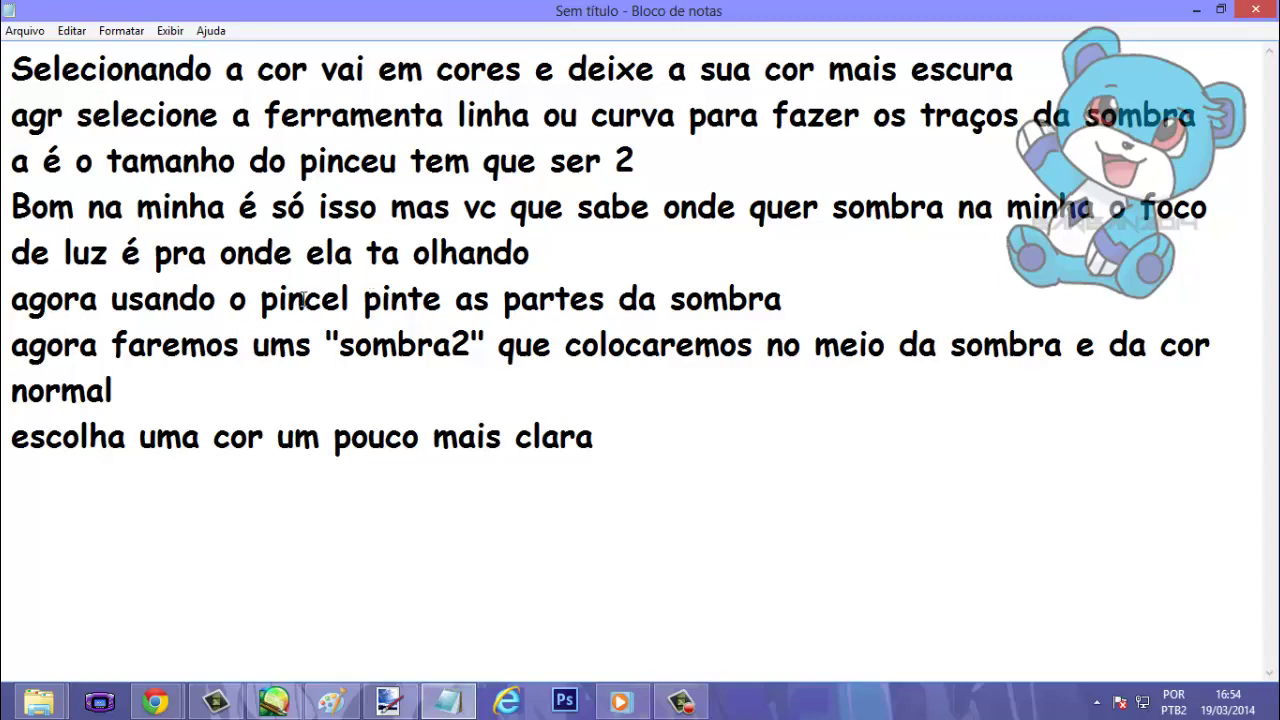
Switch back to Paint.NET, lighten the primary blue to V 92 (hex 0088EA), and move the Colors window off the legs.
{"action": "left_click", "coordinate": [388, 702]}
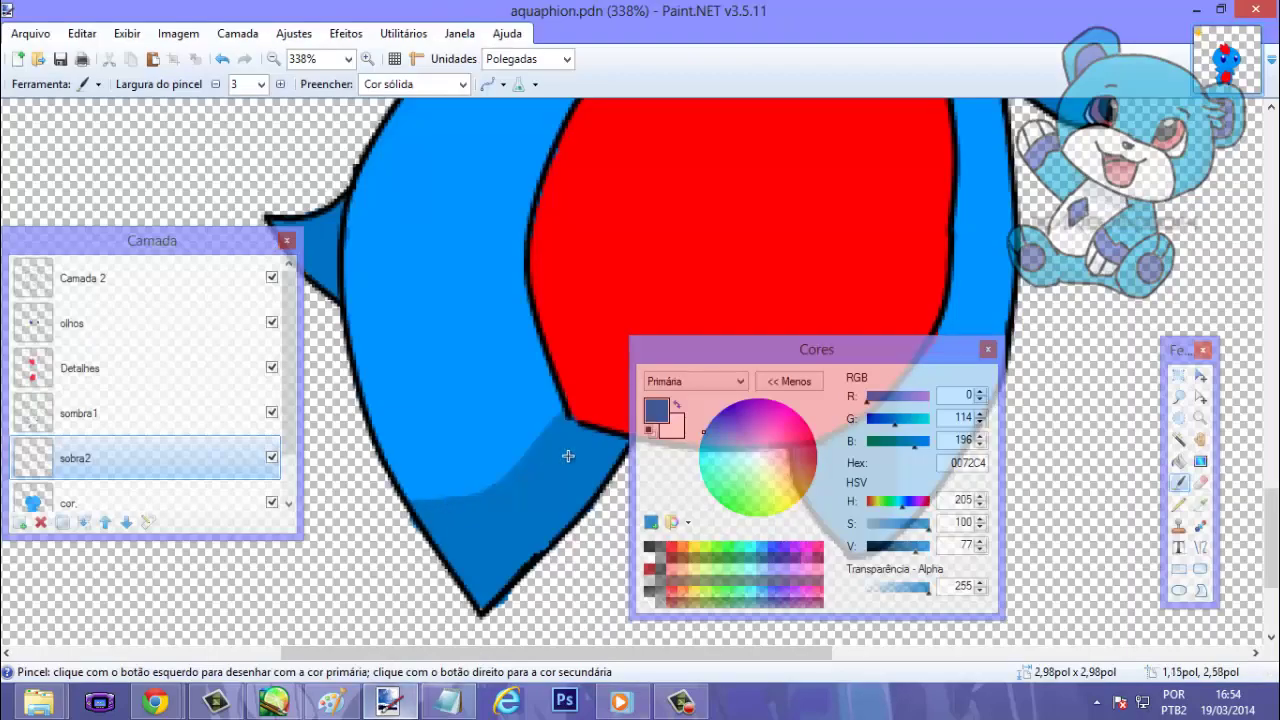
{"action": "left_click", "coordinate": [924, 550]}
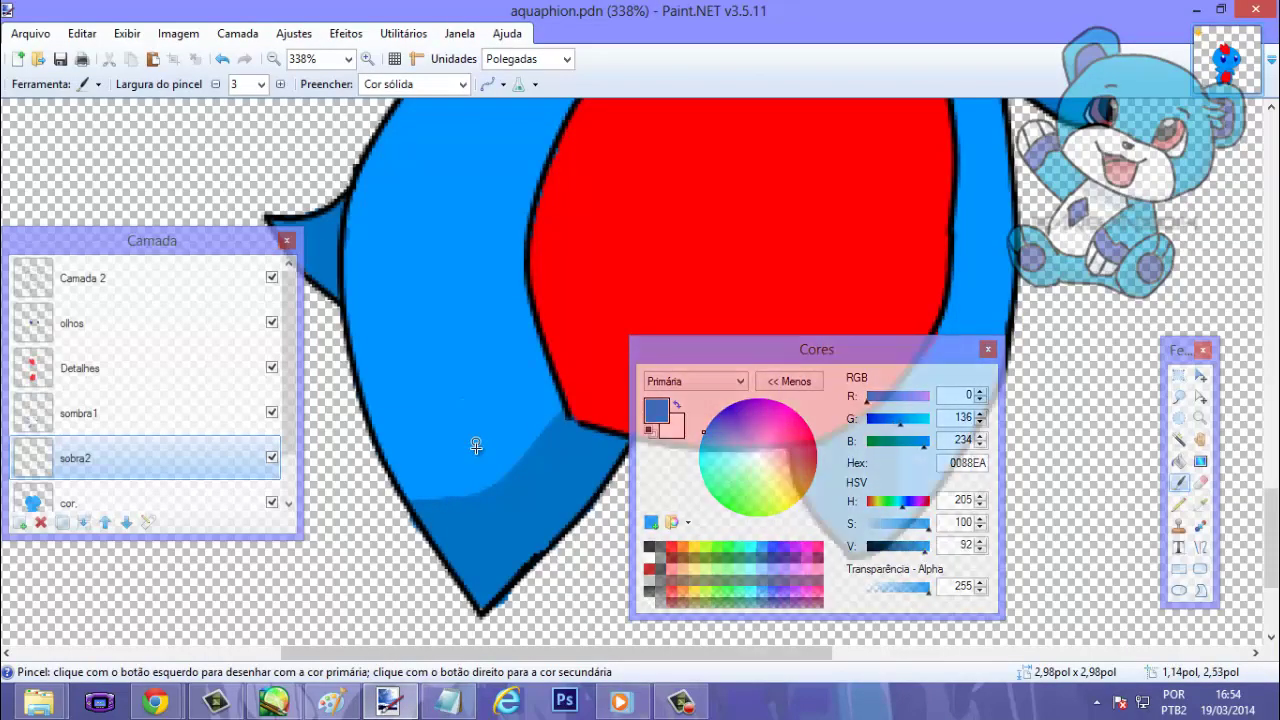
{"action": "left_click_drag", "start_coordinate": [833, 357], "coordinate": [41, 289]}
Set the brush width to 7 and paint an intermediate blue band along the shadow edge on the character's left-hand leg.
{"action": "scroll", "coordinate": [355, 470], "scroll_direction": "up", "scroll_amount": 6}
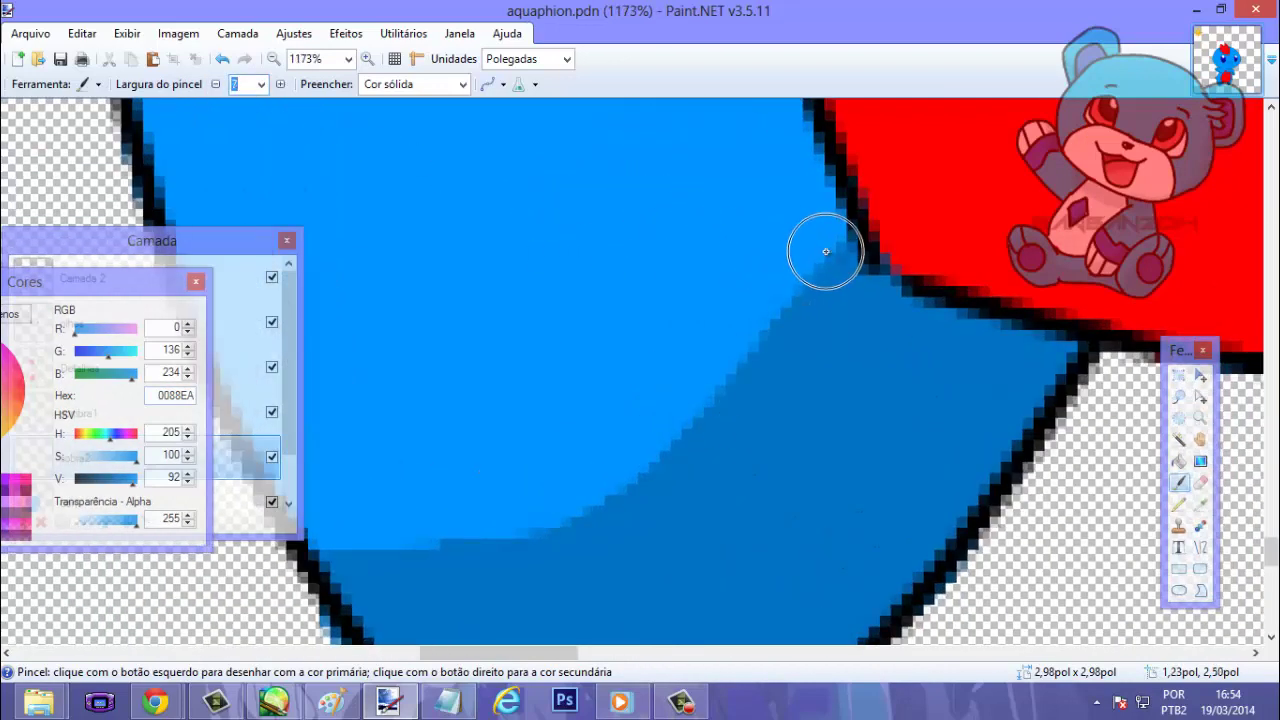
{"action": "type", "text": "7"}
{"action": "left_click_drag", "start_coordinate": [796, 289], "coordinate": [731, 366]}
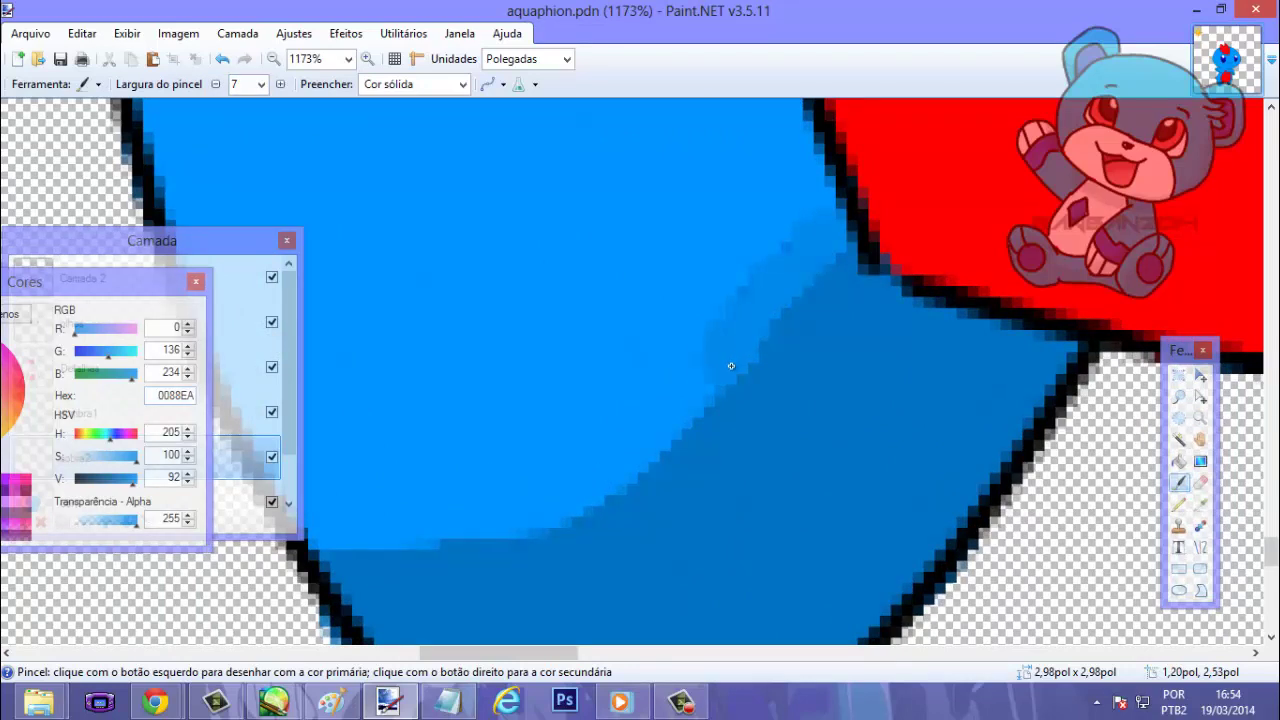
{"action": "mouse_move", "coordinate": [690, 423]}
{"action": "left_mouse_down"}
{"action": "mouse_move", "coordinate": [539, 518]}
{"action": "mouse_move", "coordinate": [372, 533]}
{"action": "left_mouse_up"}
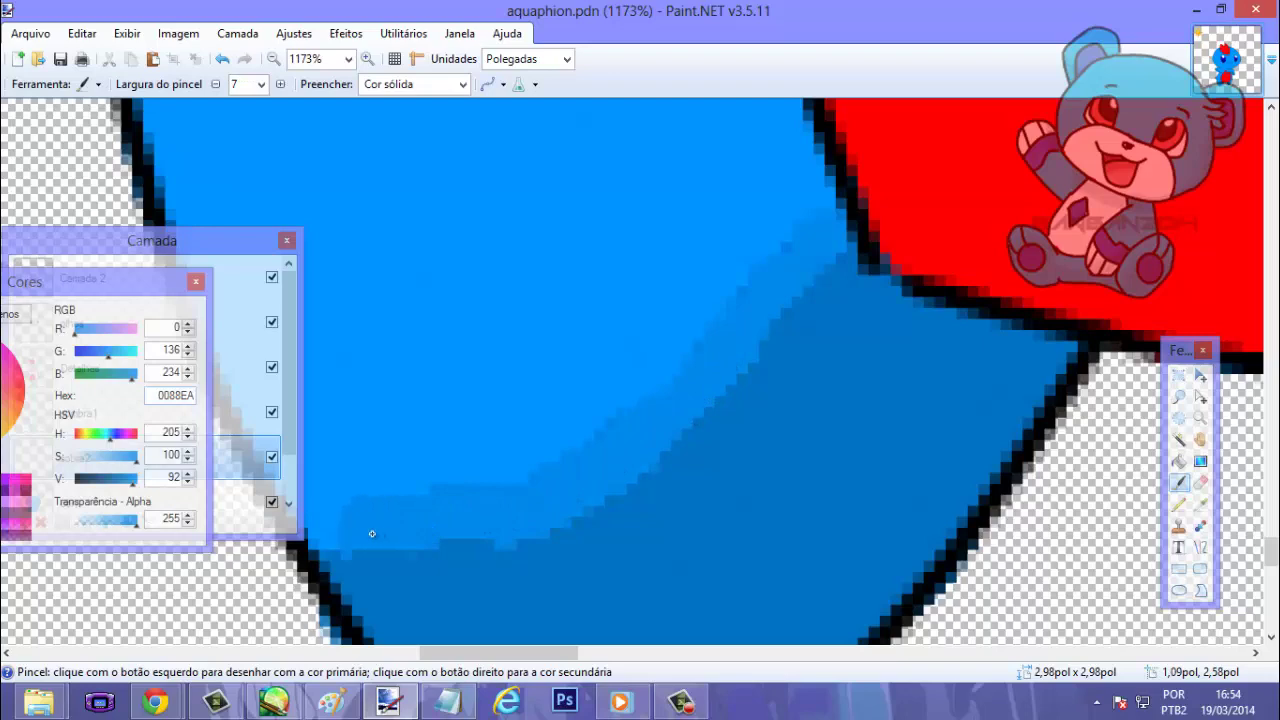
Paint the same intermediate blue band down the shadow edge of the right-hand leg.
{"action": "scroll", "coordinate": [486, 477], "scroll_direction": "down", "scroll_amount": 8}
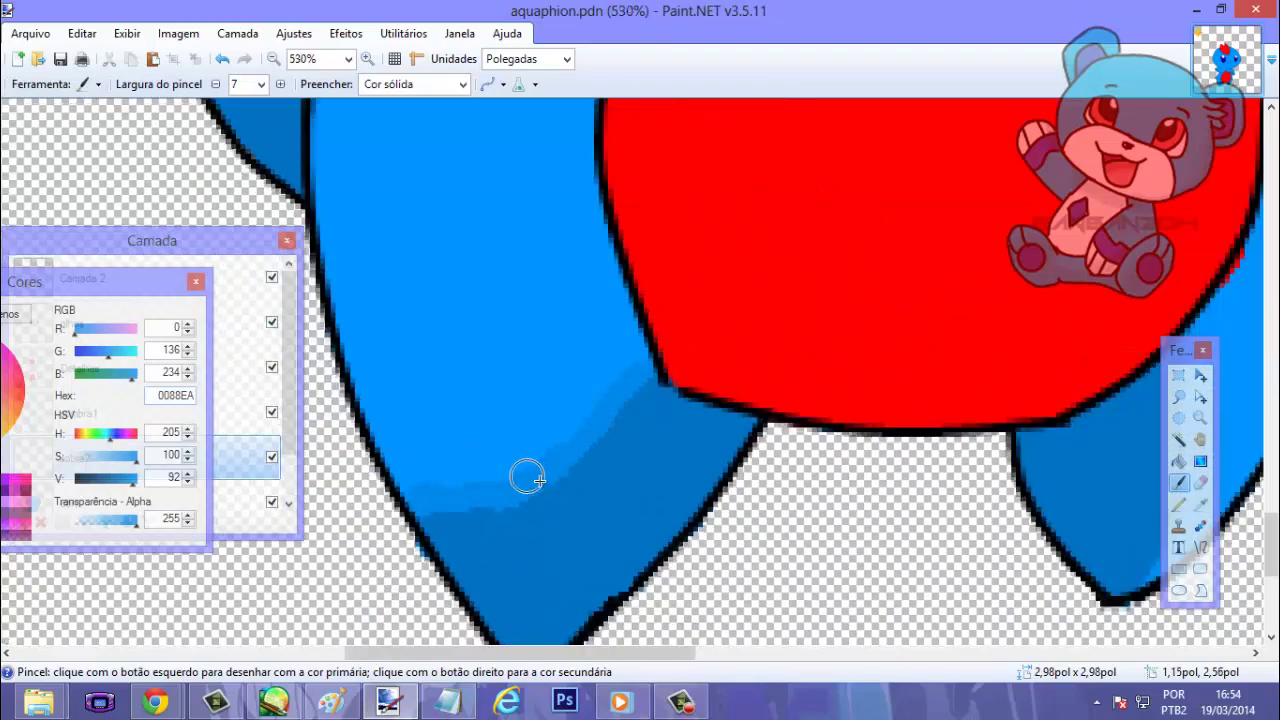
{"action": "scroll", "coordinate": [705, 530], "scroll_direction": "down", "scroll_amount": 1}
{"action": "scroll", "coordinate": [690, 530], "scroll_direction": "up", "scroll_amount": 5}
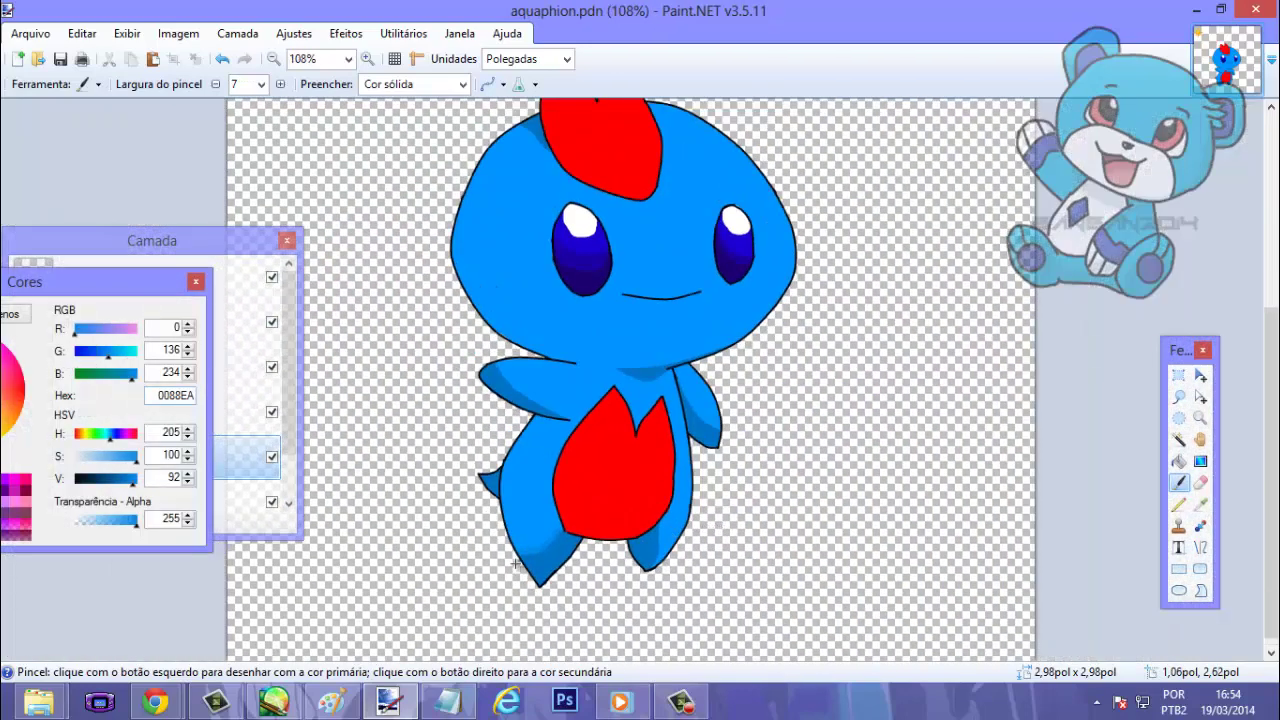
{"action": "scroll", "coordinate": [540, 510], "scroll_direction": "up", "scroll_amount": 3}
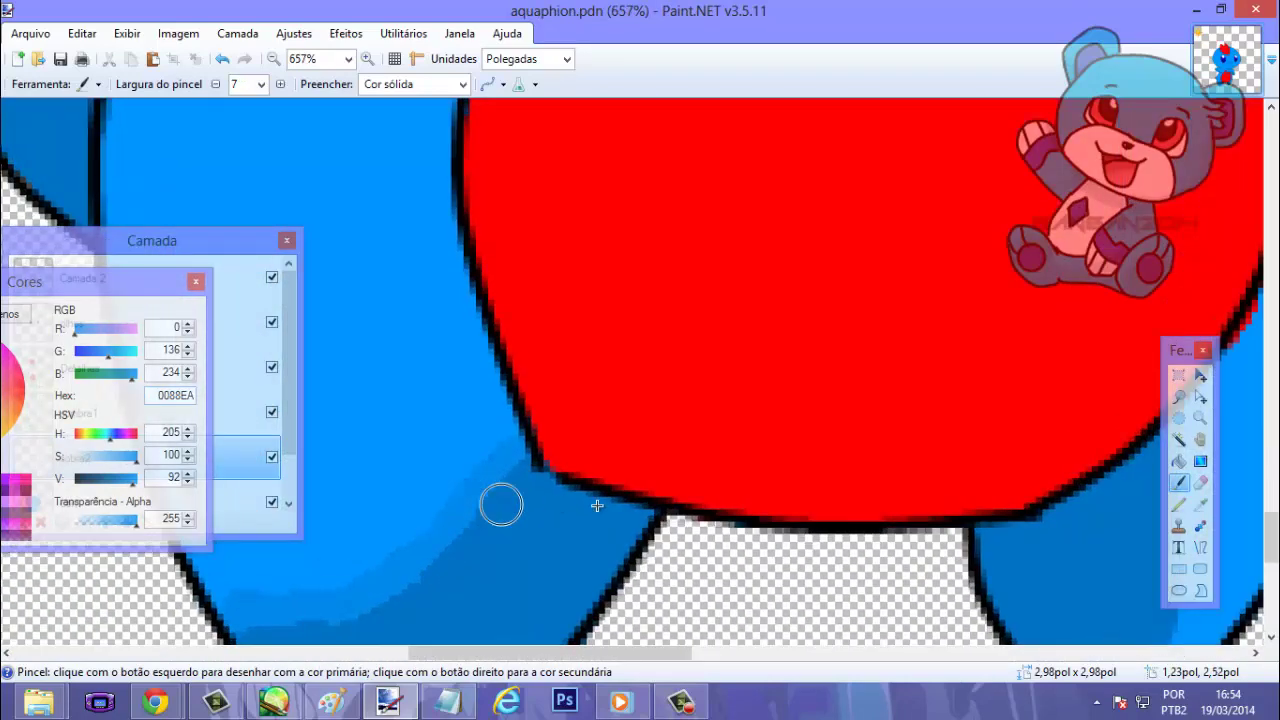
{"action": "scroll", "coordinate": [1040, 495], "scroll_direction": "down", "scroll_amount": 1}
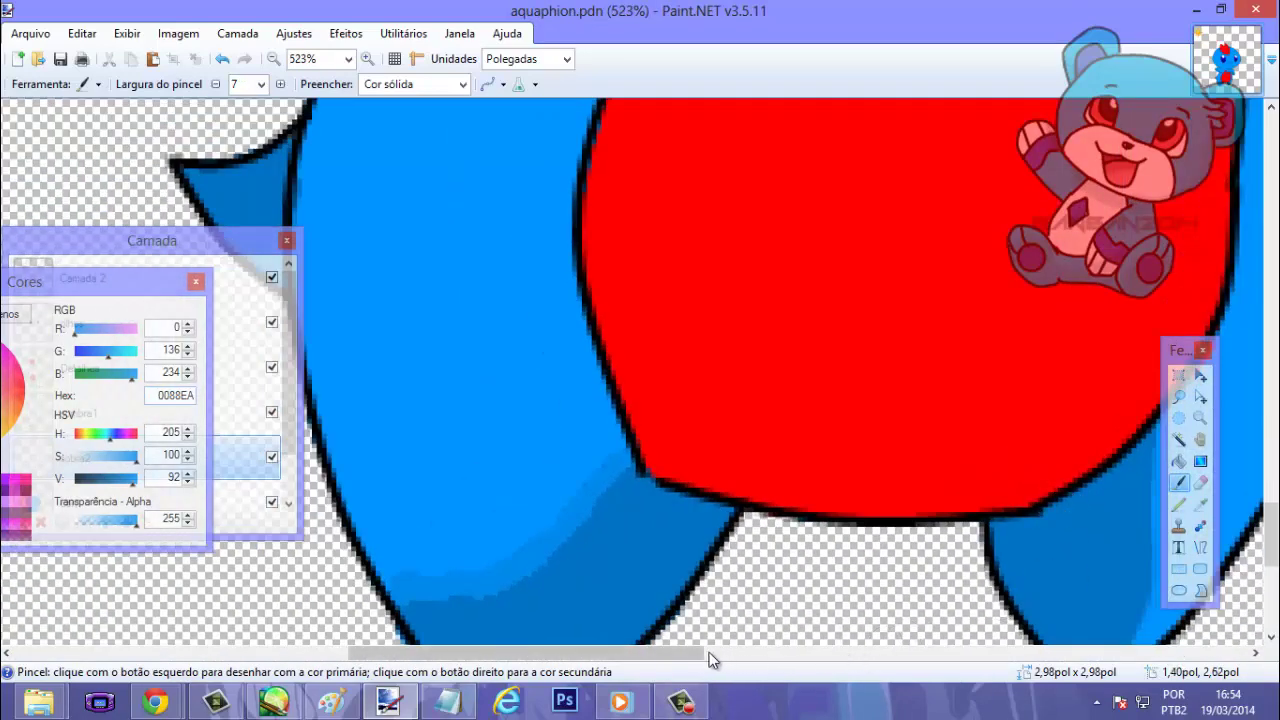
{"action": "scroll", "coordinate": [716, 655], "scroll_direction": "right", "scroll_amount": 4}
{"action": "scroll", "coordinate": [808, 517], "scroll_direction": "down", "scroll_amount": 1}
{"action": "scroll", "coordinate": [800, 490], "scroll_direction": "up", "scroll_amount": 3}
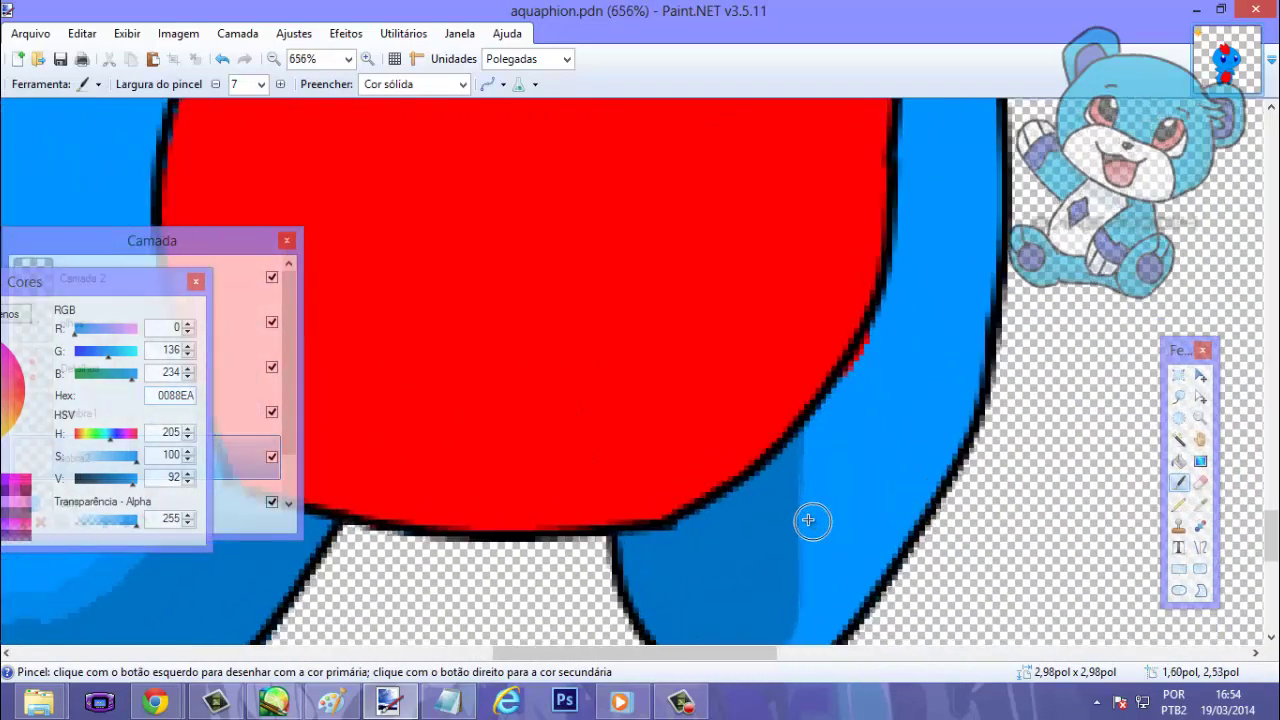
{"action": "scroll", "coordinate": [797, 432], "scroll_direction": "down", "scroll_amount": 1}
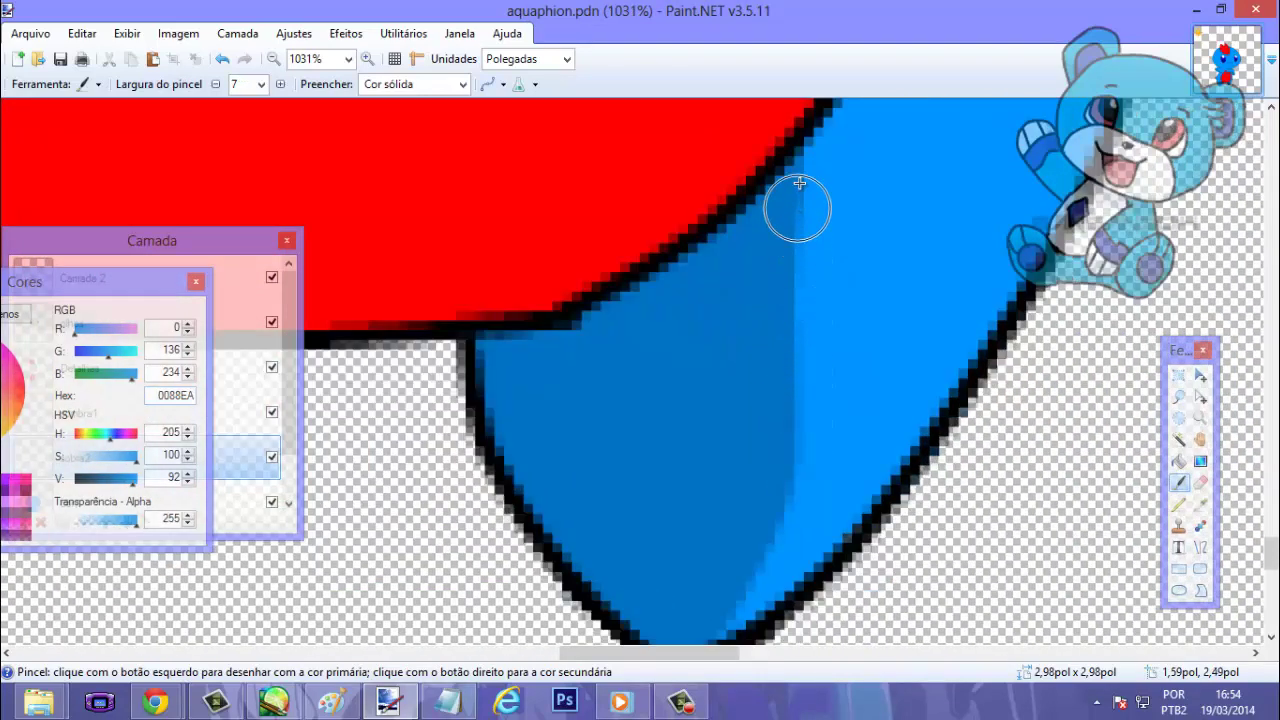
{"action": "mouse_move", "coordinate": [818, 237]}
{"action": "left_mouse_down"}
{"action": "mouse_move", "coordinate": [801, 480]}
{"action": "mouse_move", "coordinate": [753, 558]}
{"action": "left_mouse_up"}
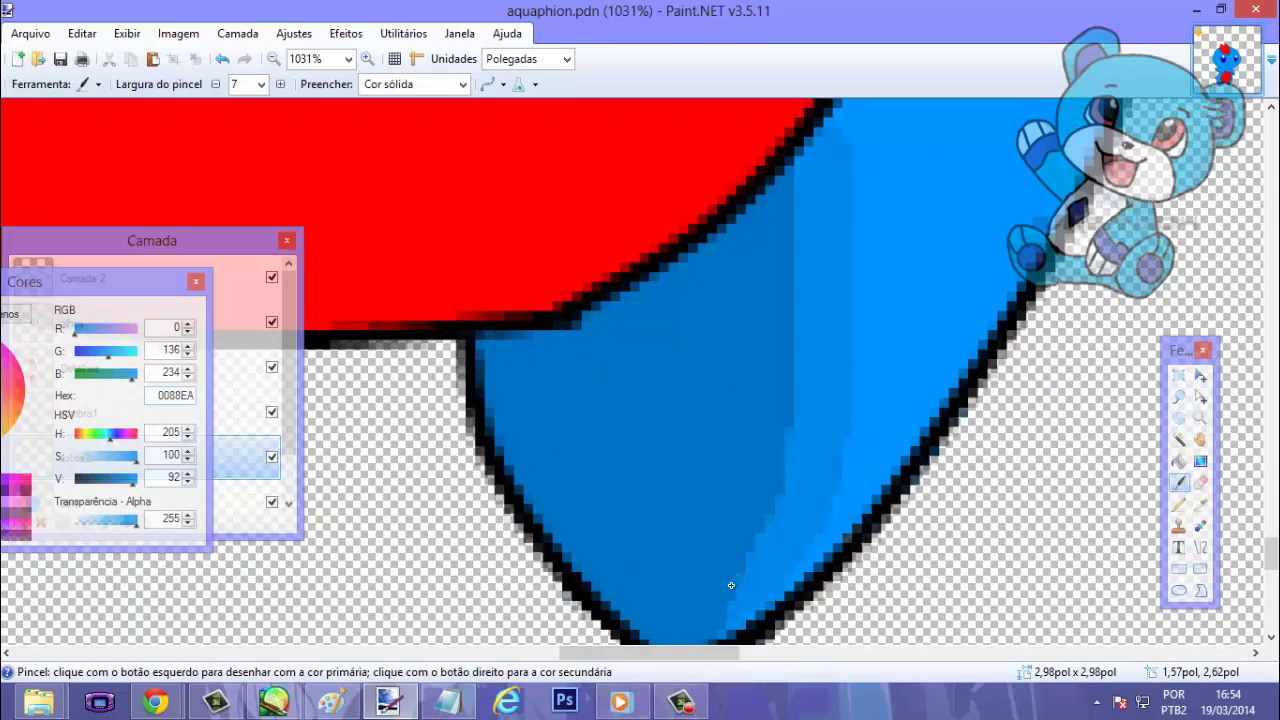
{"action": "scroll", "coordinate": [640, 540], "scroll_direction": "down", "scroll_amount": 3}
{"action": "scroll", "coordinate": [340, 486], "scroll_direction": "up", "scroll_amount": 2}
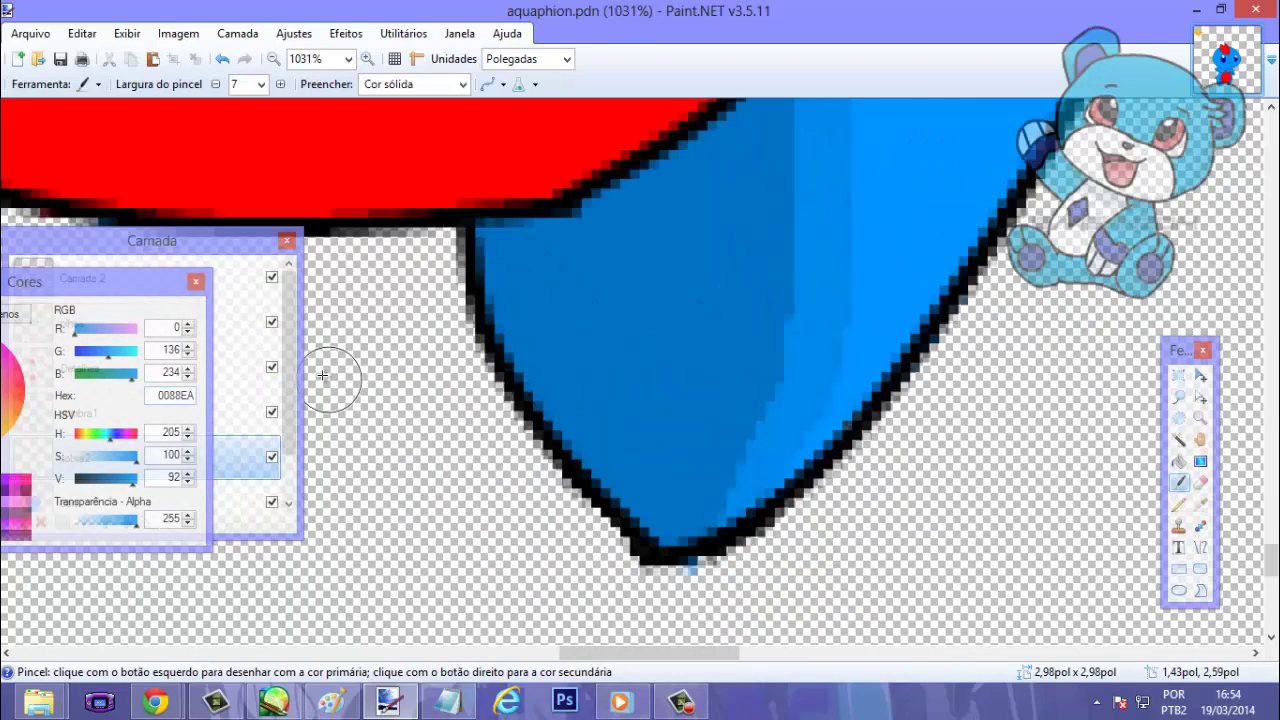
Paint the intermediate blue along the curved shadow edge of the left-hand arm.
{"action": "scroll", "coordinate": [322, 366], "scroll_direction": "up", "scroll_amount": 2}
{"action": "scroll", "coordinate": [322, 366], "scroll_direction": "down", "scroll_amount": 8}
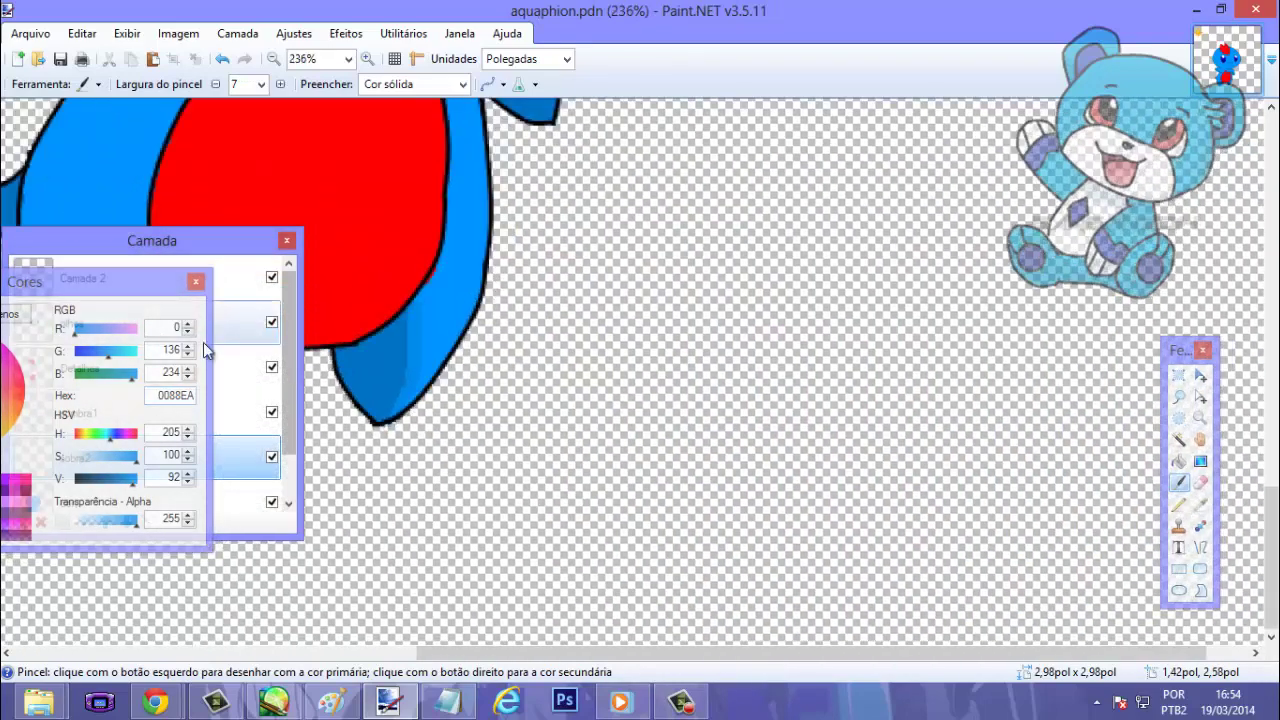
{"action": "scroll", "coordinate": [425, 207], "scroll_direction": "up", "scroll_amount": 4}
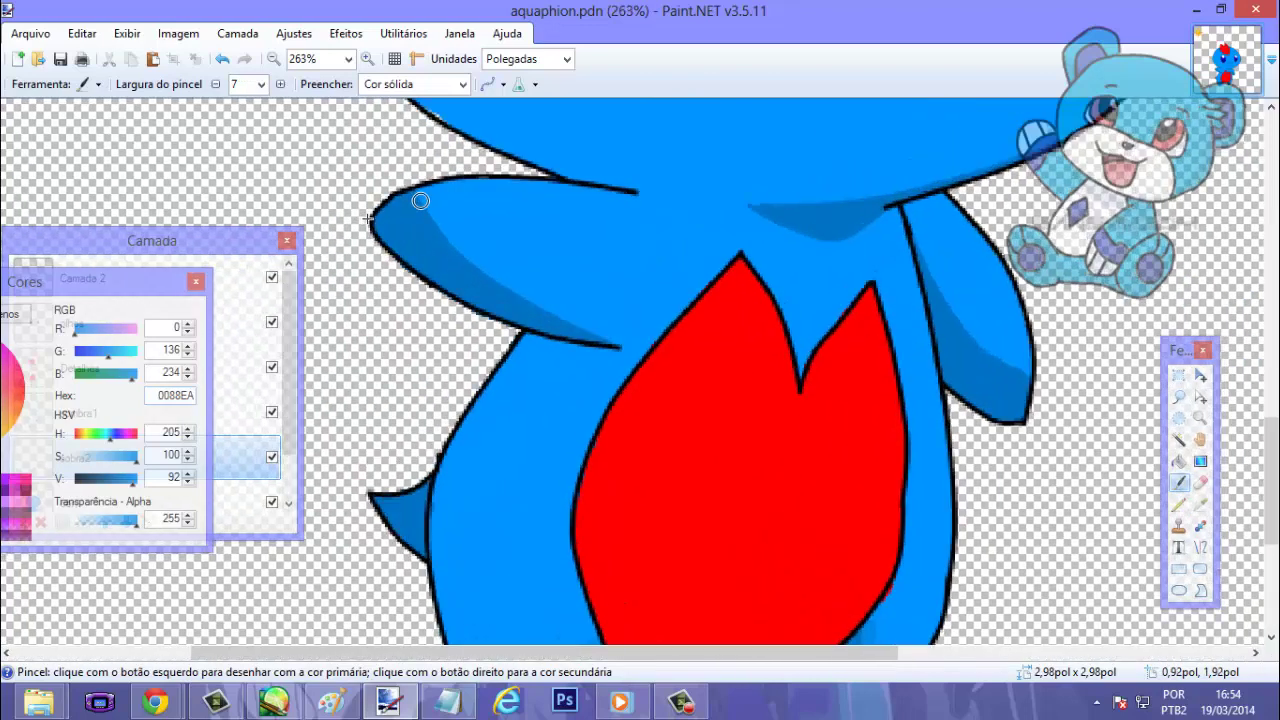
{"action": "scroll", "coordinate": [460, 208], "scroll_direction": "up", "scroll_amount": 1}
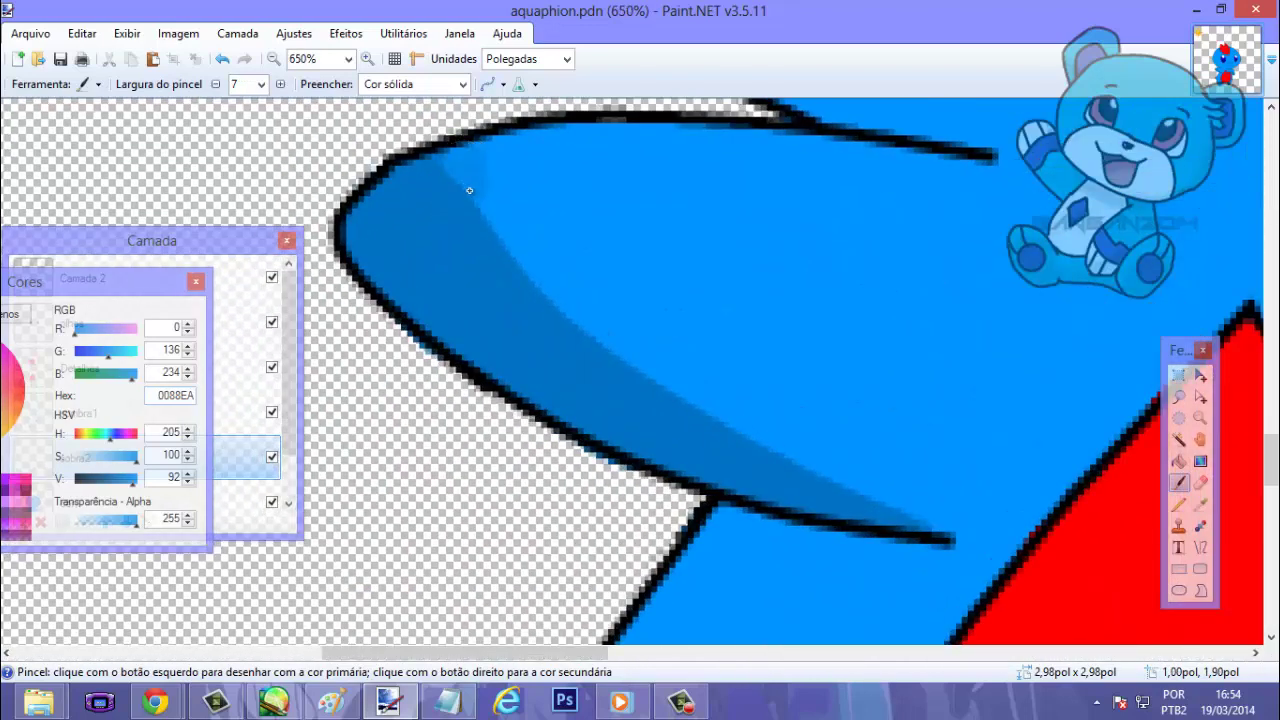
{"action": "mouse_move", "coordinate": [471, 186]}
{"action": "left_mouse_down"}
{"action": "mouse_move", "coordinate": [534, 281]}
{"action": "mouse_move", "coordinate": [621, 353]}
{"action": "mouse_move", "coordinate": [861, 483]}
{"action": "left_mouse_up"}
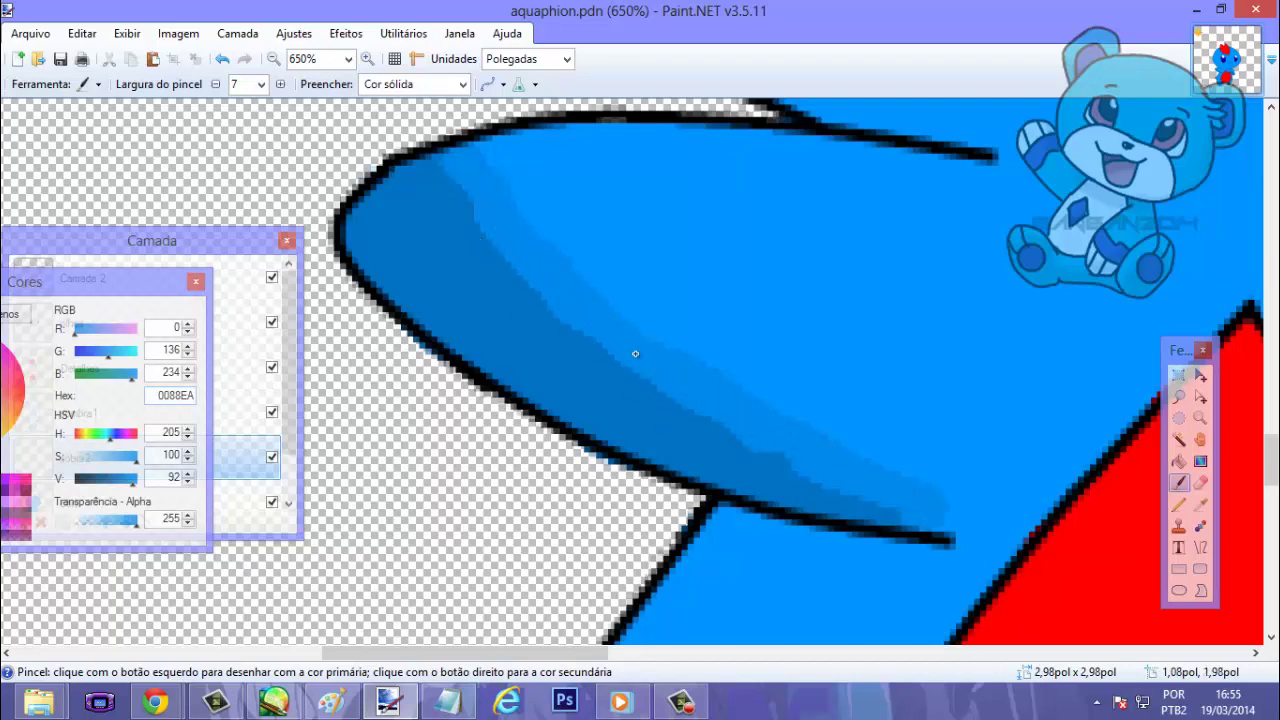
Paint the intermediate blue along the shadow edges of the right-hand arm and the area under the chin.
{"action": "scroll", "coordinate": [694, 380], "scroll_direction": "right", "scroll_amount": 10}
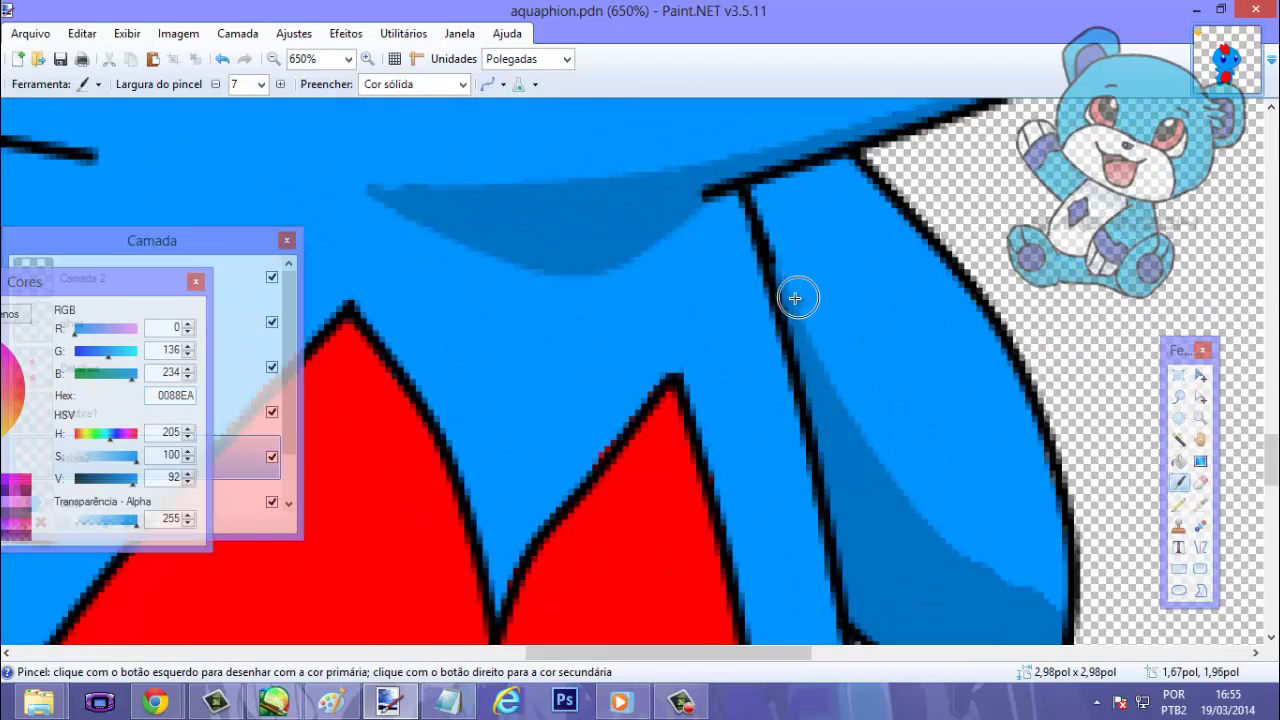
{"action": "mouse_move", "coordinate": [816, 354]}
{"action": "left_mouse_down"}
{"action": "mouse_move", "coordinate": [899, 495]}
{"action": "mouse_move", "coordinate": [976, 557]}
{"action": "left_mouse_up"}
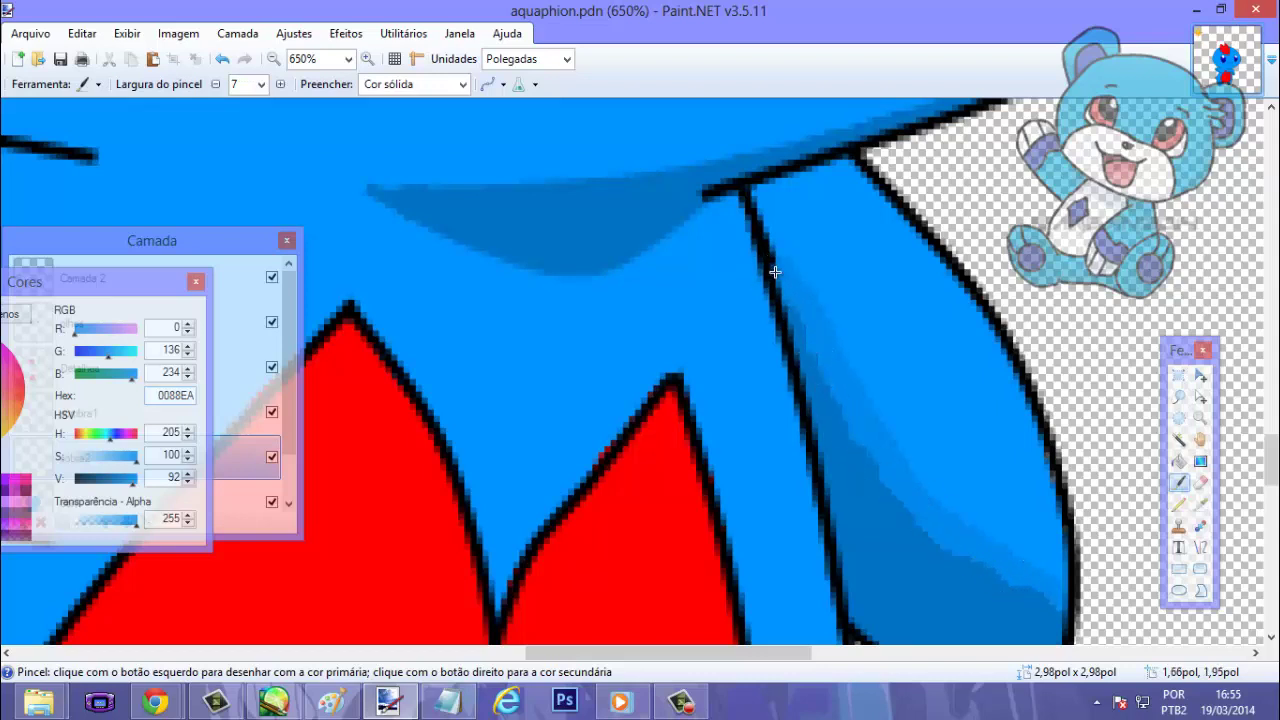
{"action": "scroll", "coordinate": [500, 215], "scroll_direction": "up", "scroll_amount": 3}
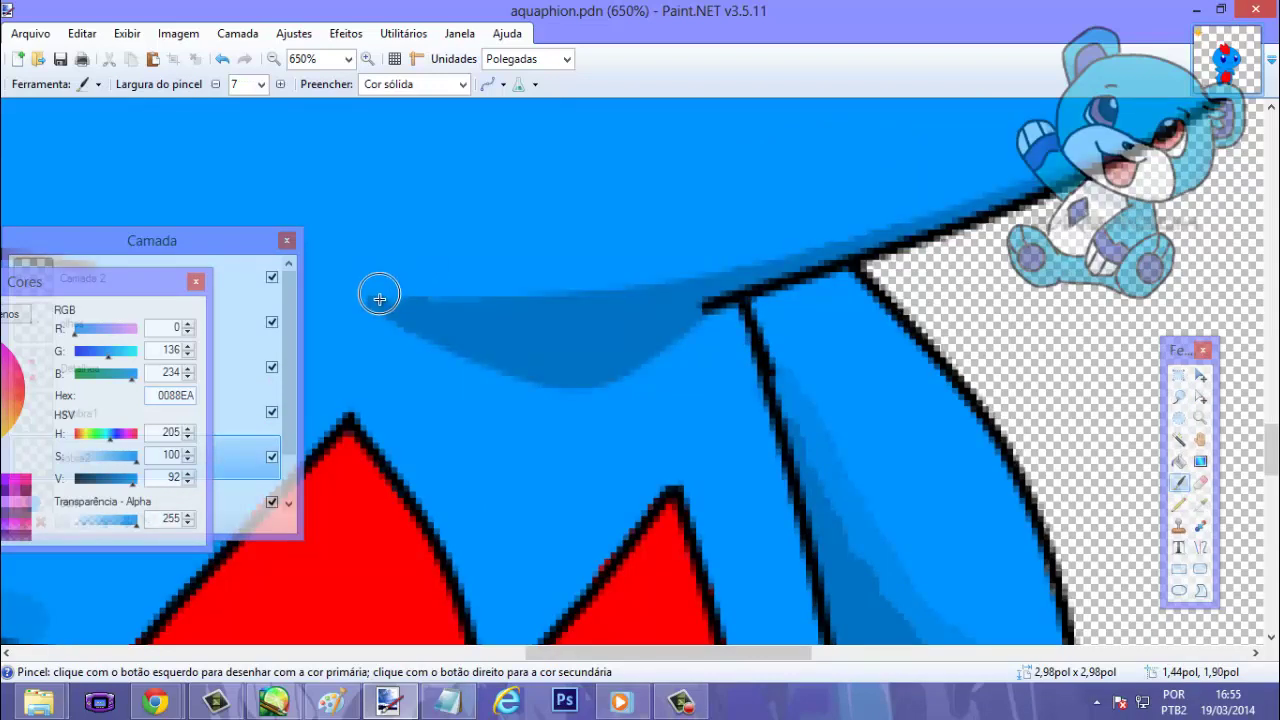
{"action": "left_click_drag", "start_coordinate": [394, 291], "coordinate": [614, 299]}
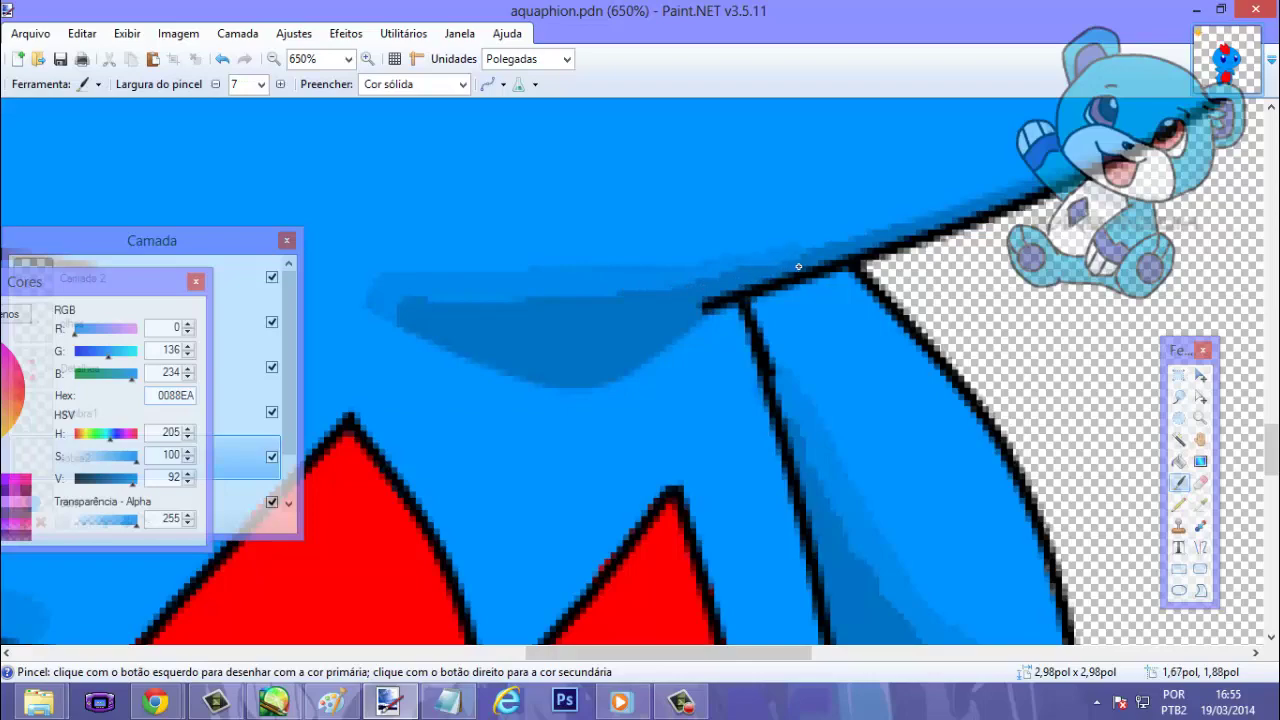
Paint the intermediate blue along the edge of the head shadow beside the red crest.
{"action": "scroll", "coordinate": [428, 328], "scroll_direction": "down", "scroll_amount": 5}
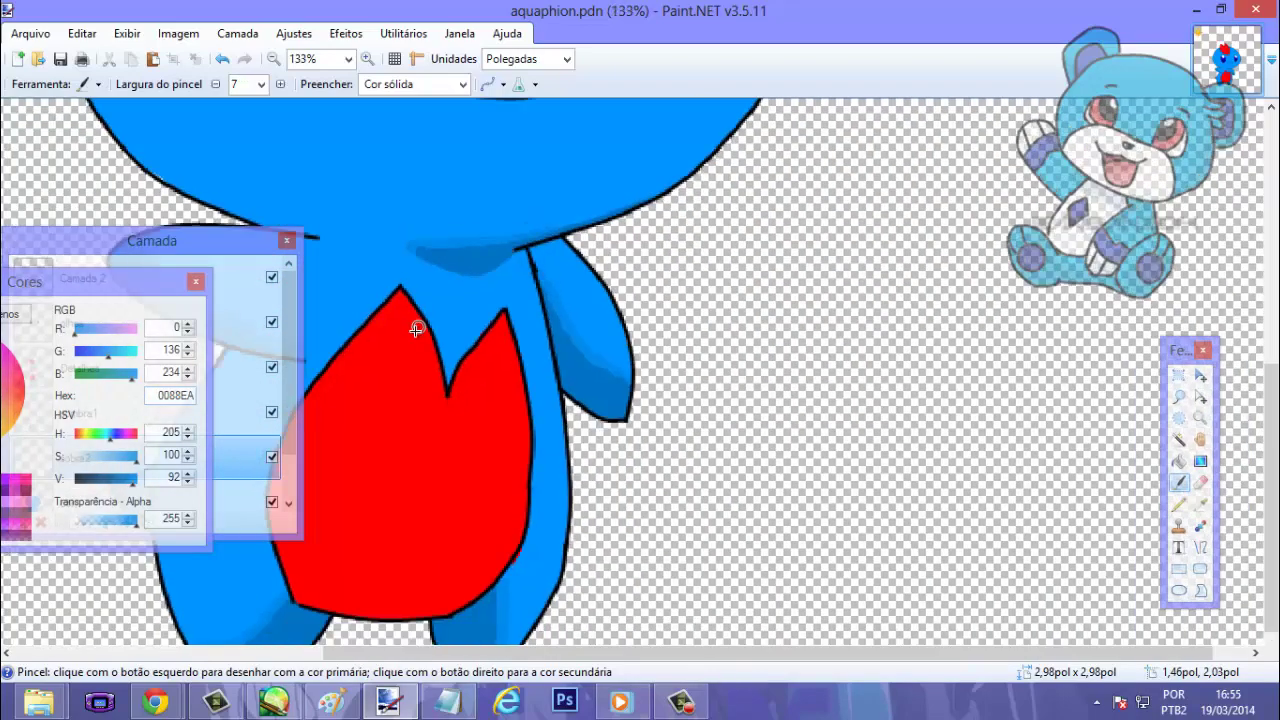
{"action": "scroll", "coordinate": [416, 329], "scroll_direction": "down", "scroll_amount": 2}
{"action": "scroll", "coordinate": [493, 194], "scroll_direction": "up", "scroll_amount": 7}
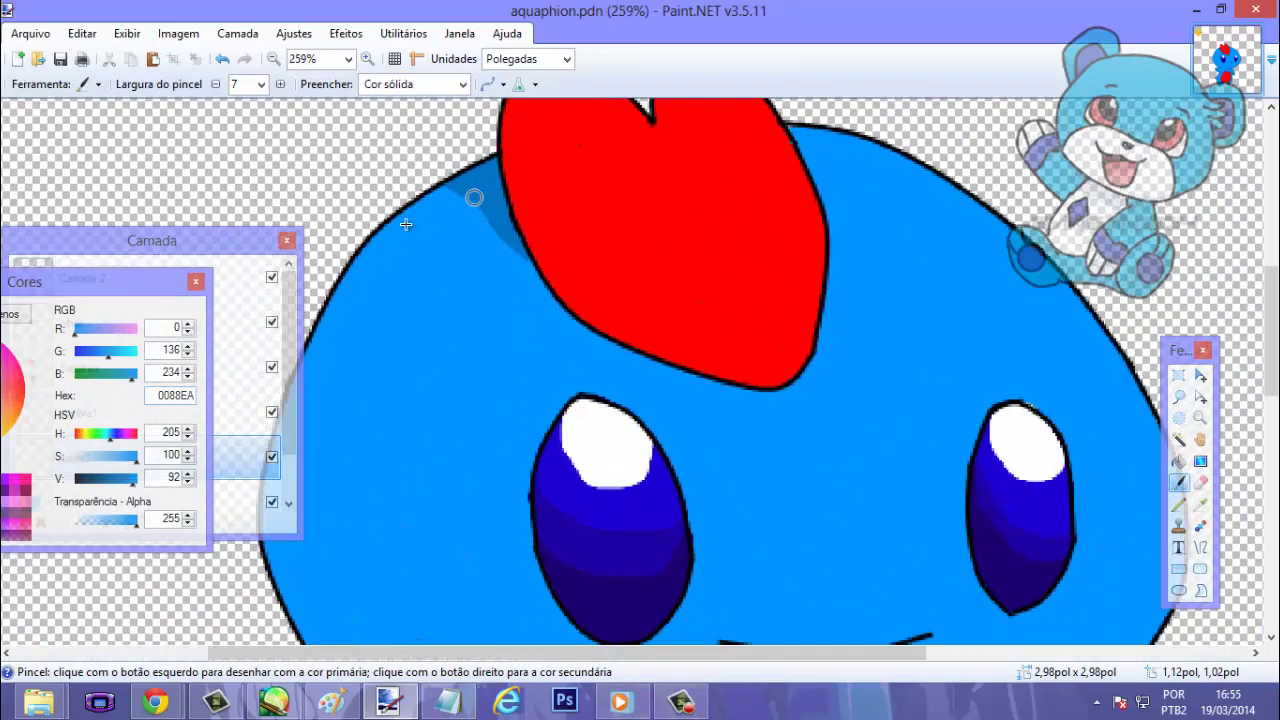
{"action": "scroll", "coordinate": [528, 151], "scroll_direction": "up", "scroll_amount": 1}
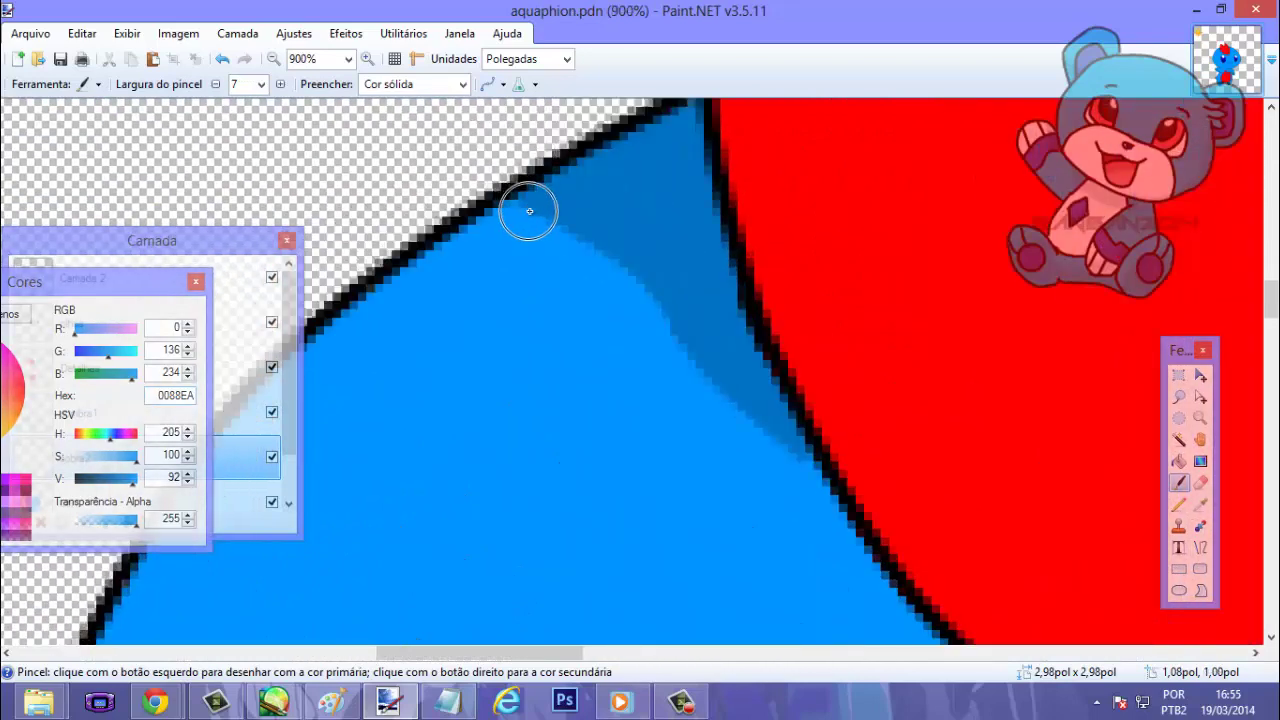
{"action": "mouse_move", "coordinate": [526, 206]}
{"action": "left_mouse_down"}
{"action": "mouse_move", "coordinate": [702, 377]}
{"action": "mouse_move", "coordinate": [793, 443]}
{"action": "left_mouse_up"}
{"action": "scroll", "coordinate": [808, 454], "scroll_direction": "down", "scroll_amount": 8}
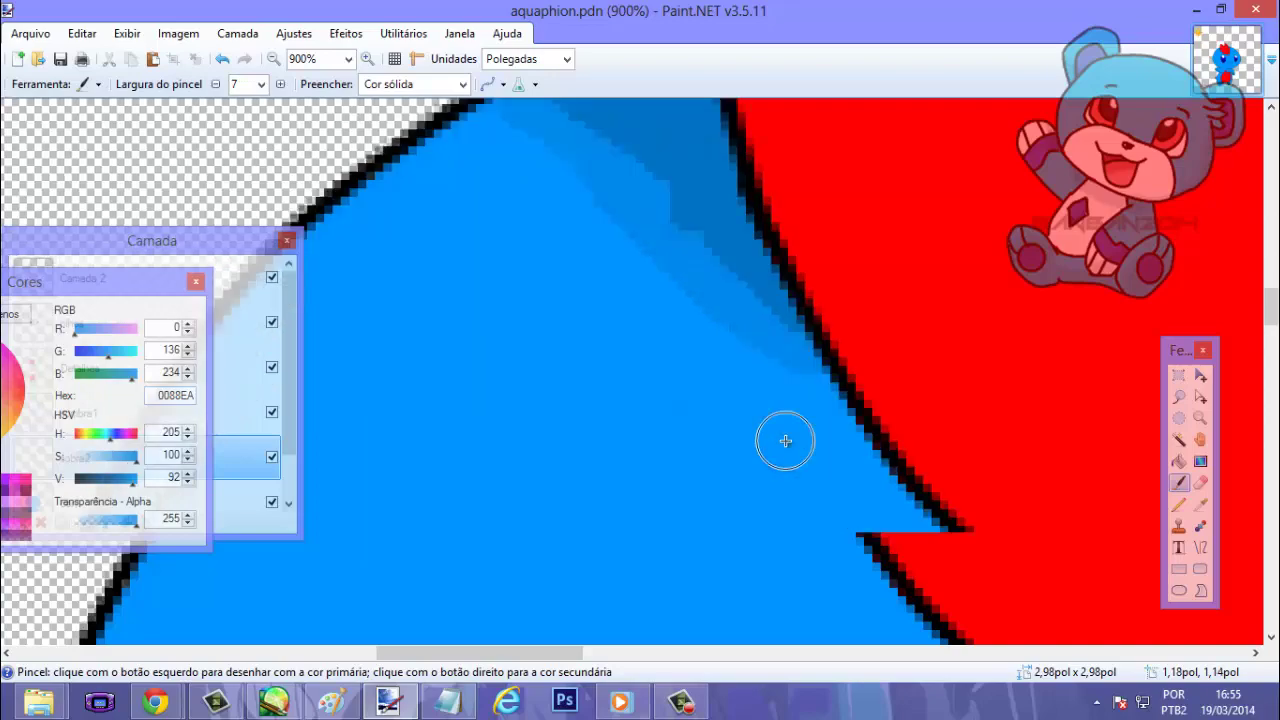
{"action": "scroll", "coordinate": [798, 449], "scroll_direction": "down", "scroll_amount": 5}
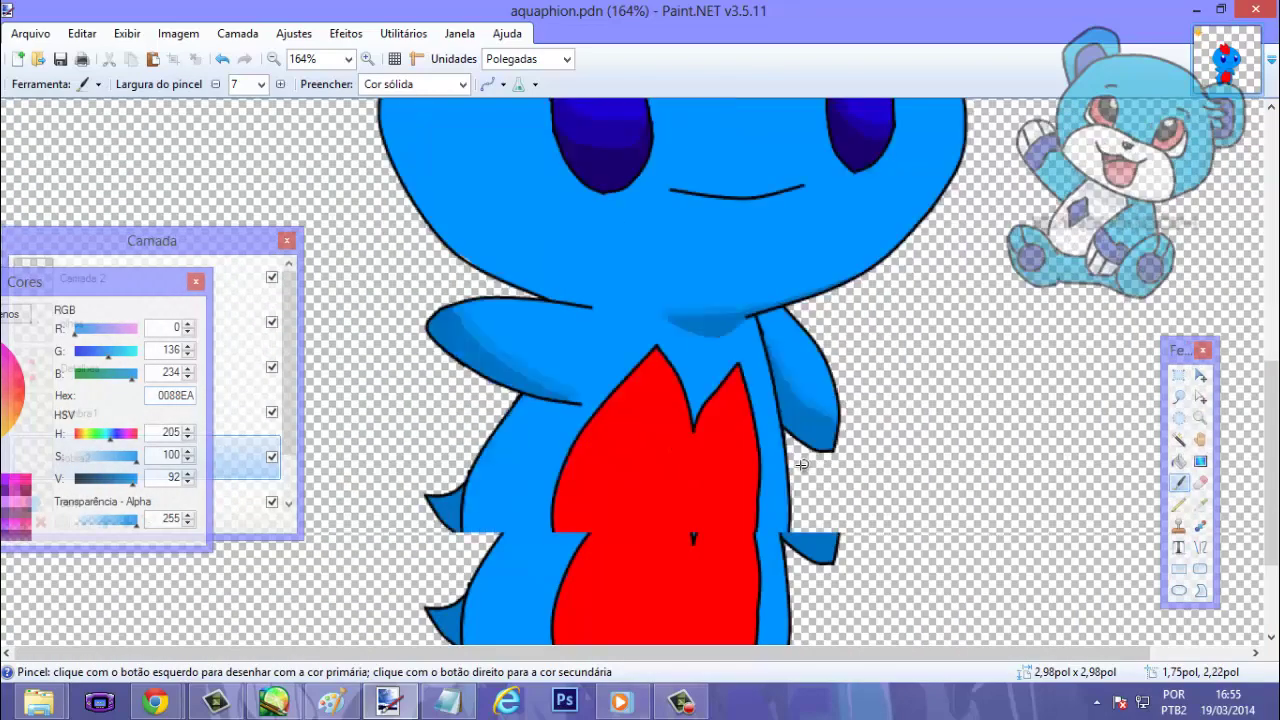
{"action": "scroll", "coordinate": [726, 449], "scroll_direction": "down", "scroll_amount": 2}
{"action": "scroll", "coordinate": [657, 430], "scroll_direction": "down", "scroll_amount": 2}
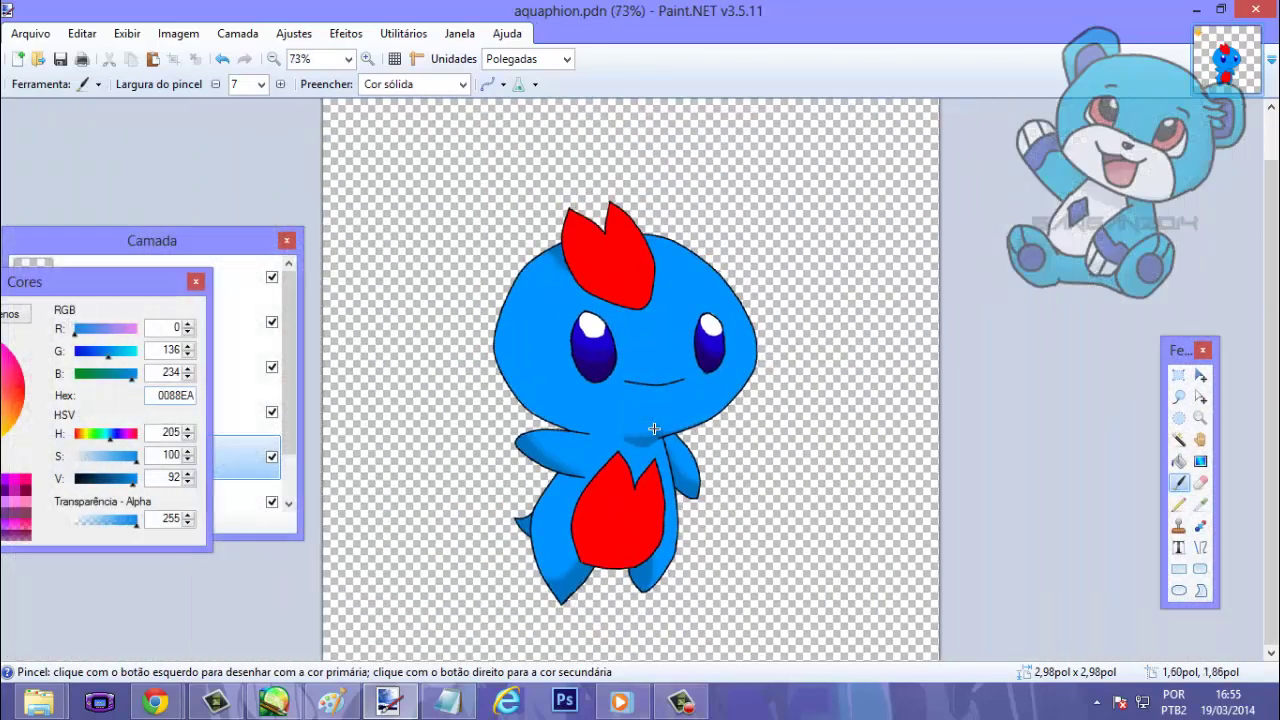
In Notepad, add the line "se tiver aguns erros ds corrijam eu n vou fazer pq to com um pouco de pressa".
{"action": "scroll", "coordinate": [654, 429], "scroll_direction": "up", "scroll_amount": 1}
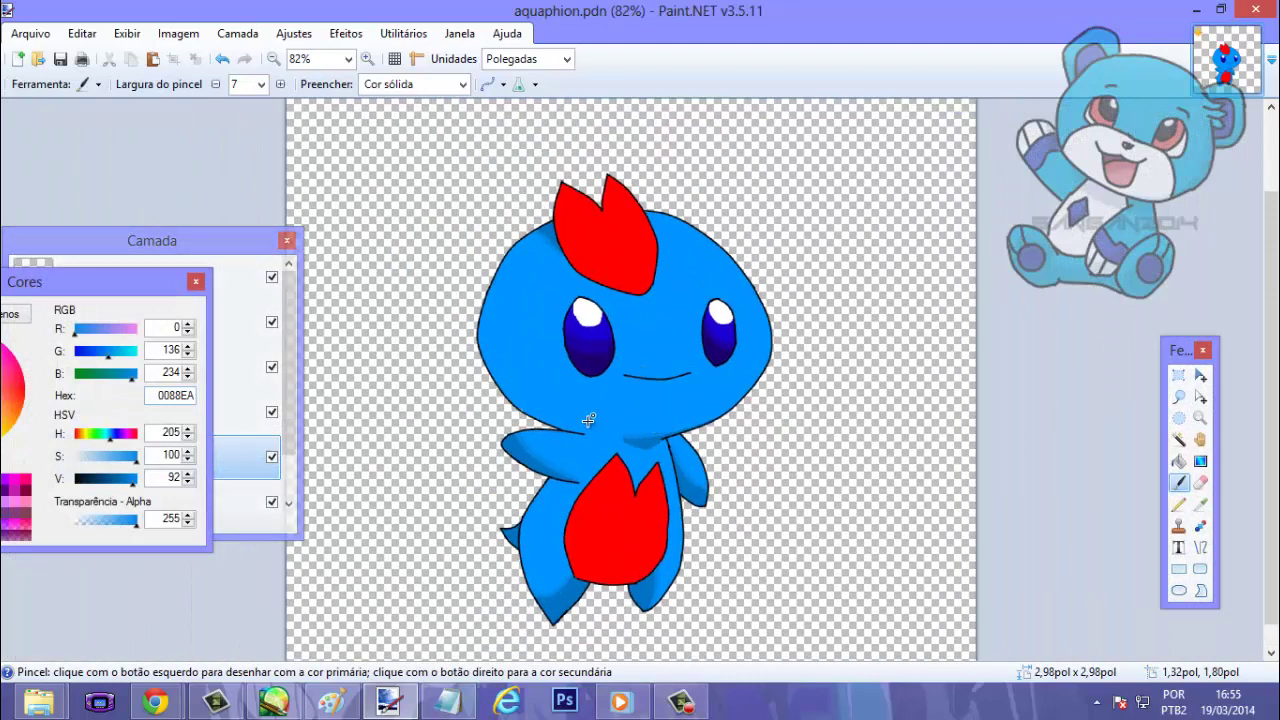
{"action": "left_click", "coordinate": [448, 701]}
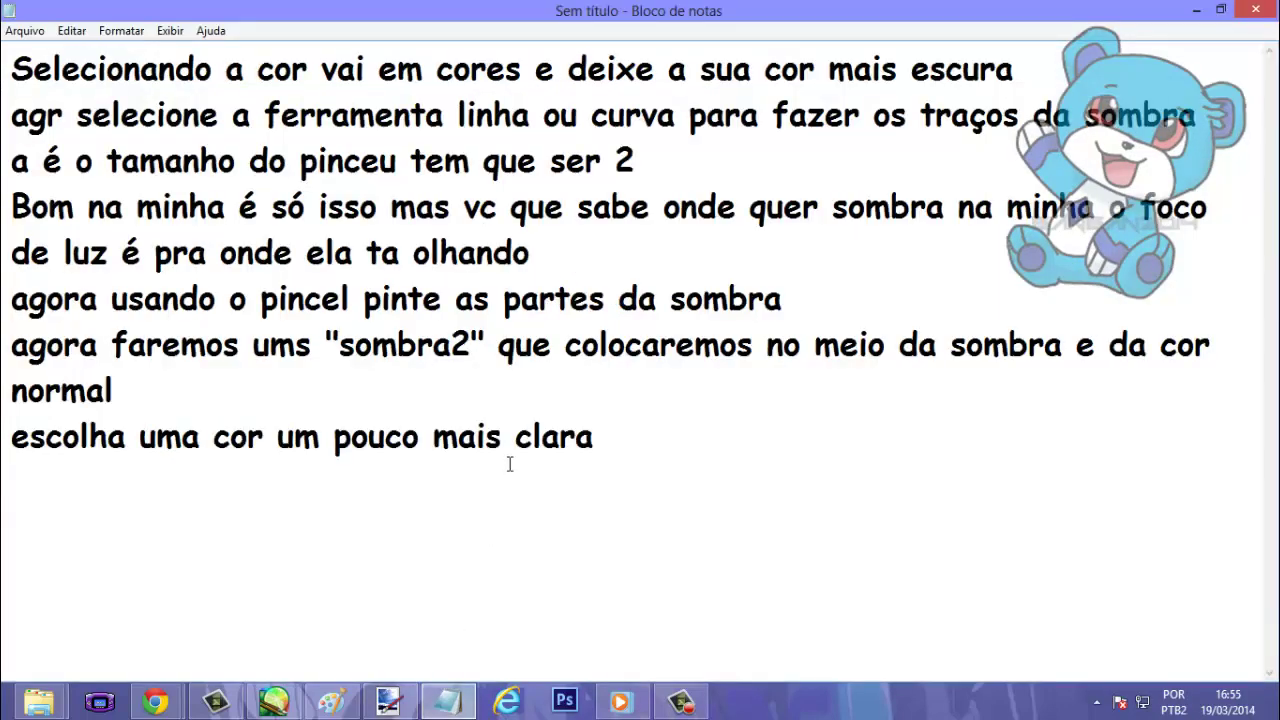
{"action": "type", "text": "tiver a"}
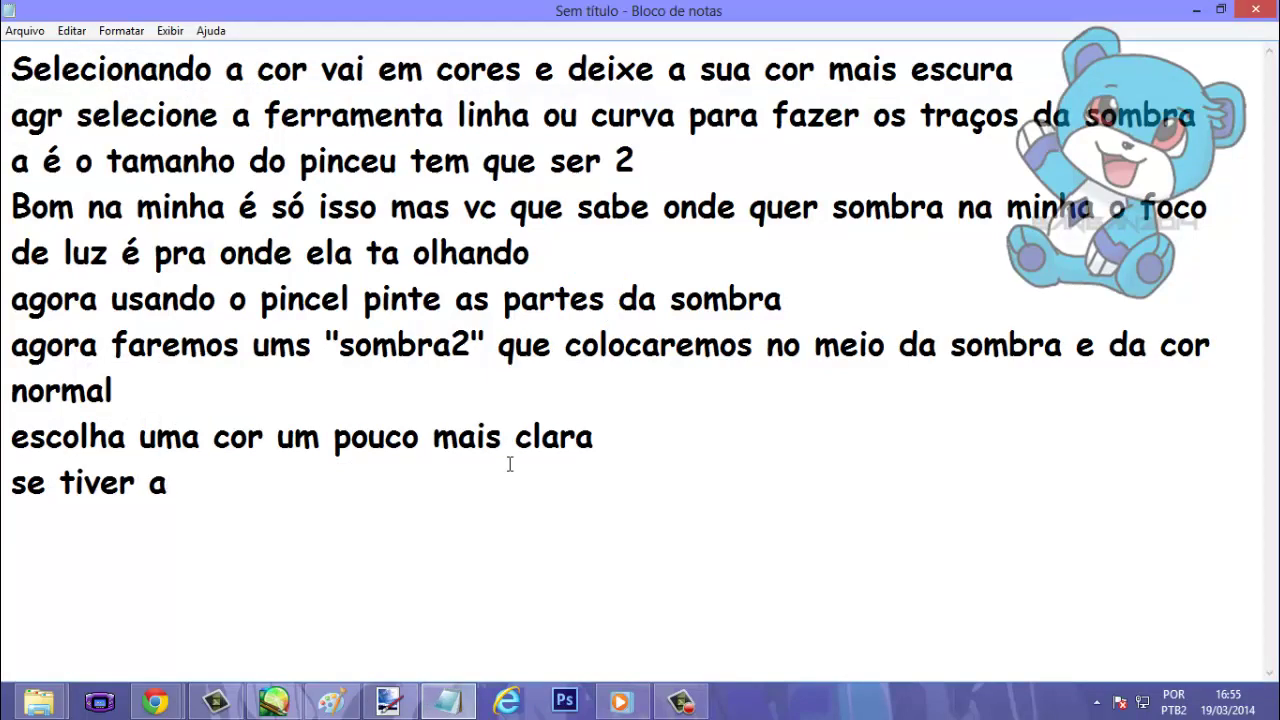
{"action": "type", "text": "guns er"}
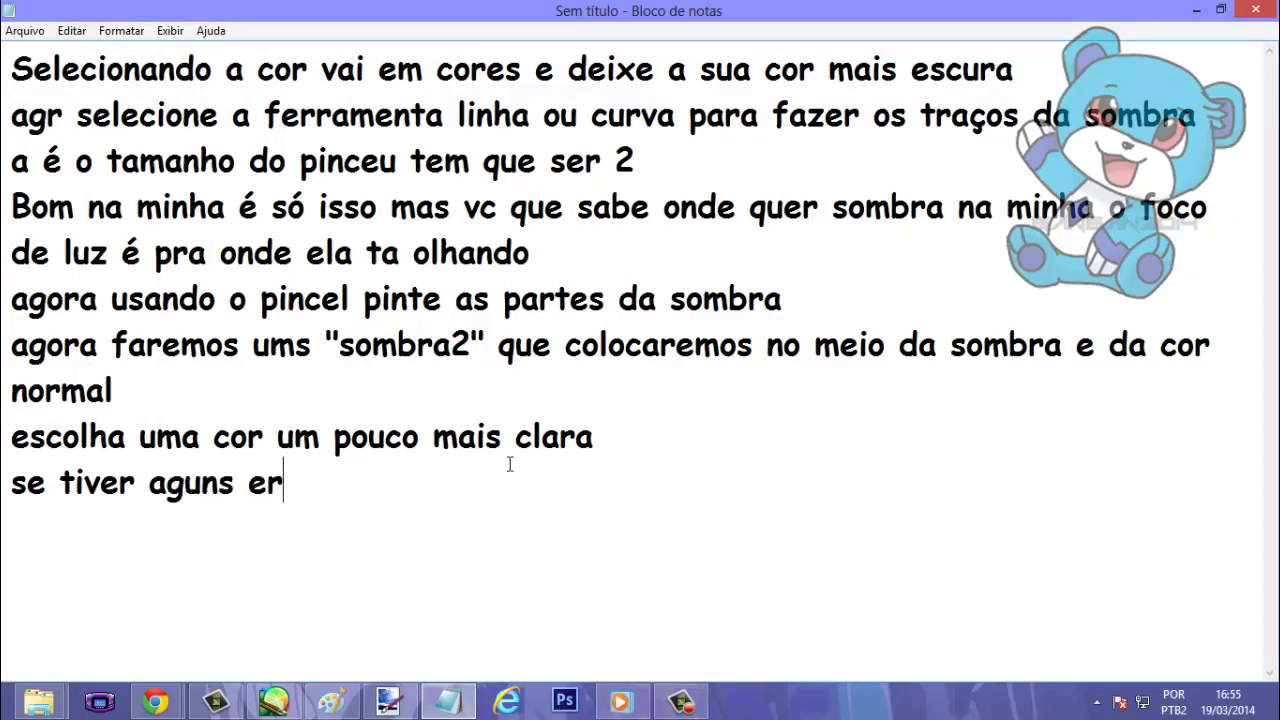
{"action": "type", "text": "ros ds "}
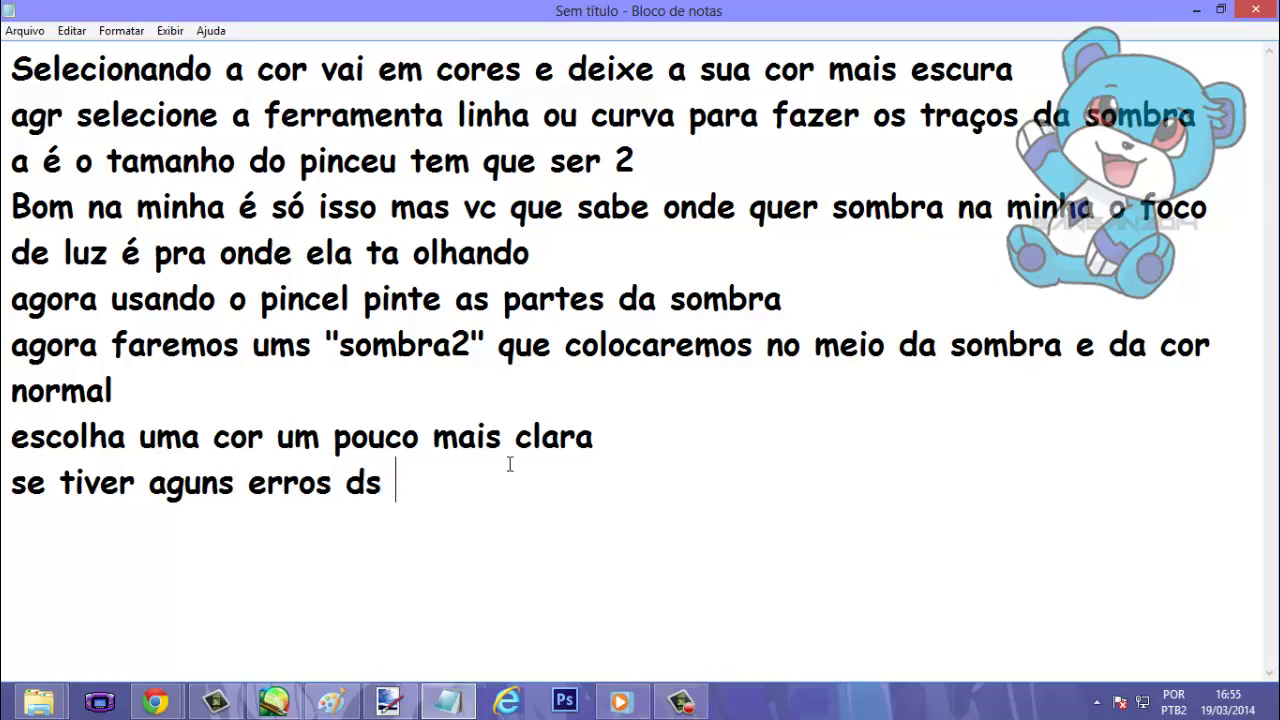
{"action": "type", "text": "corri"}
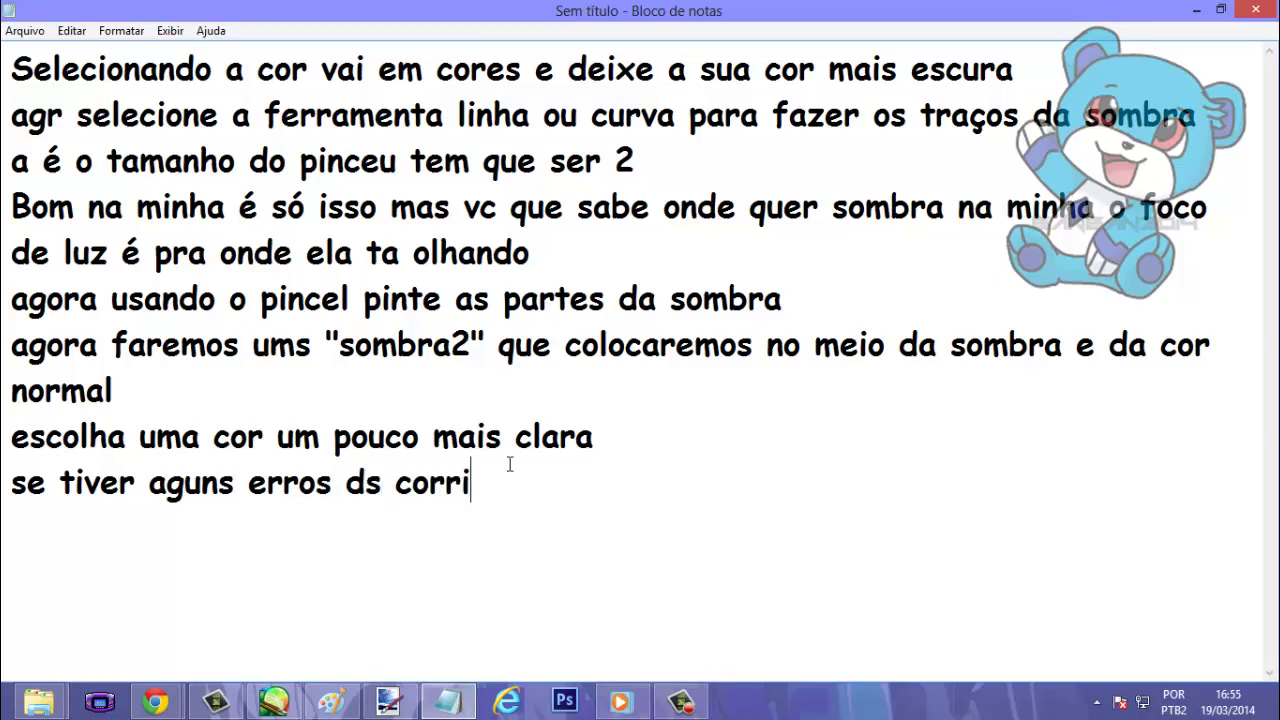
{"action": "type", "text": "jam eu"}
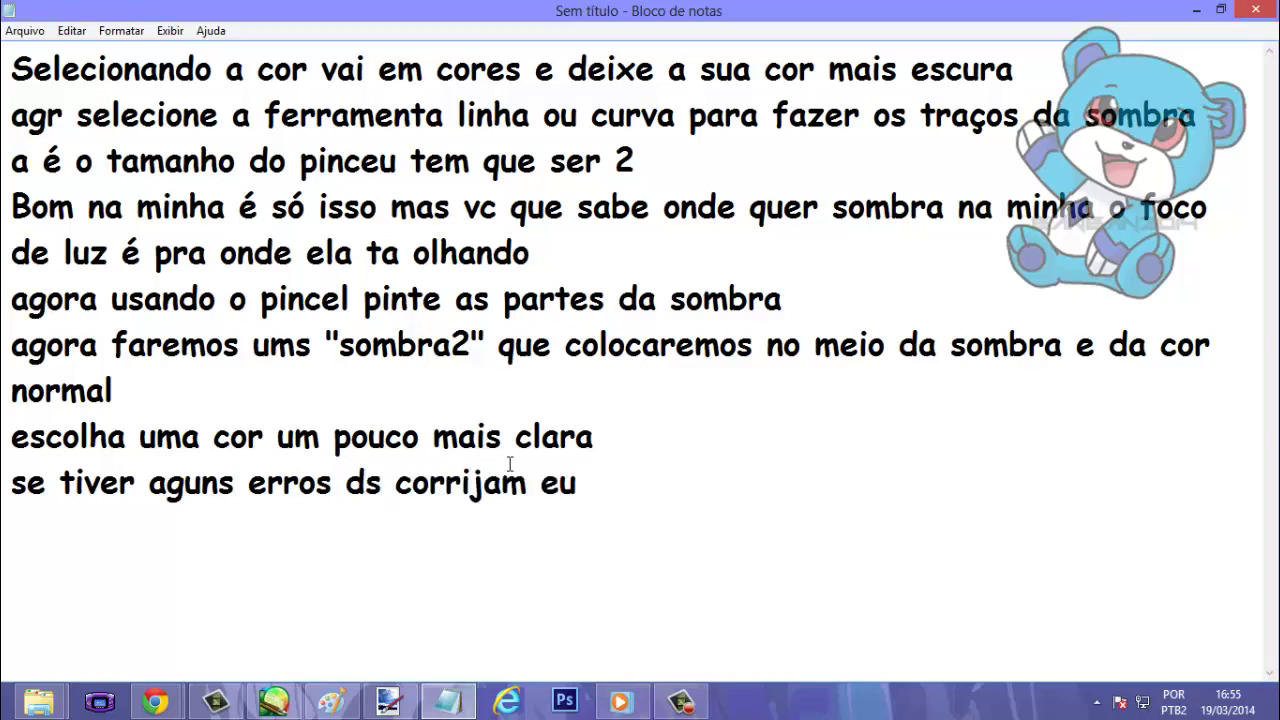
{"action": "type", "text": " n vou f"}
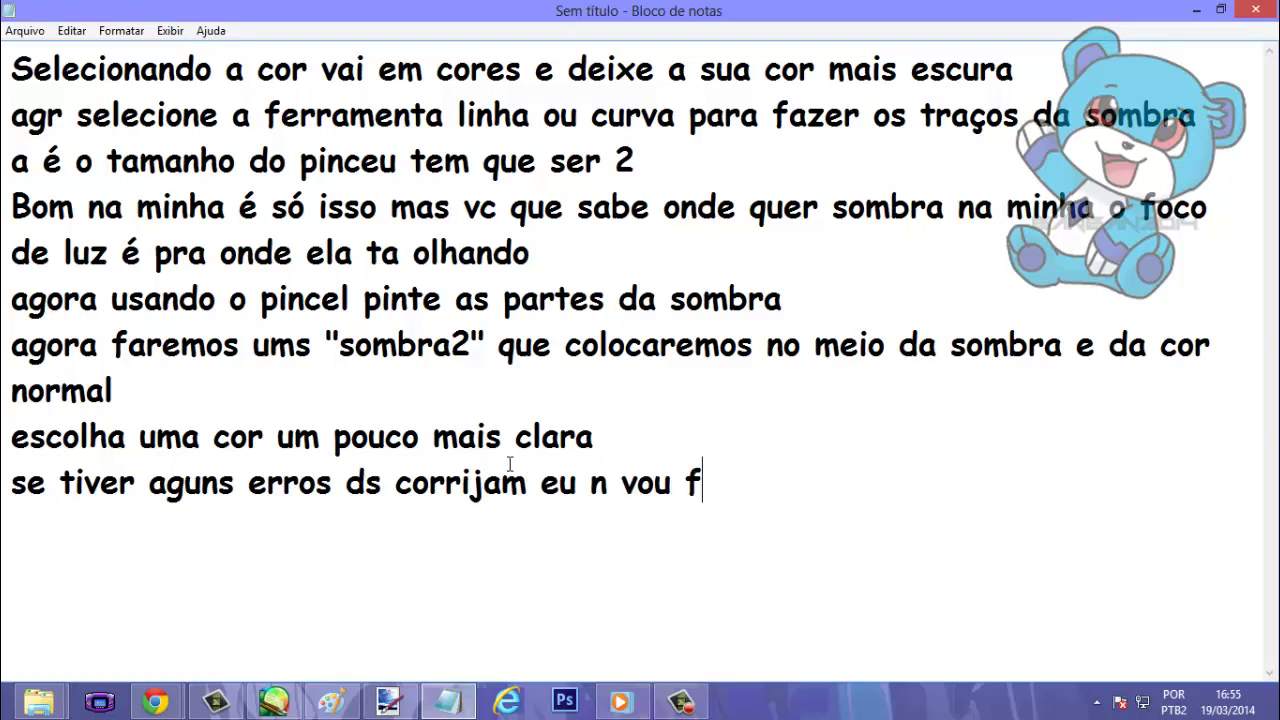
{"action": "type", "text": "azer q"}
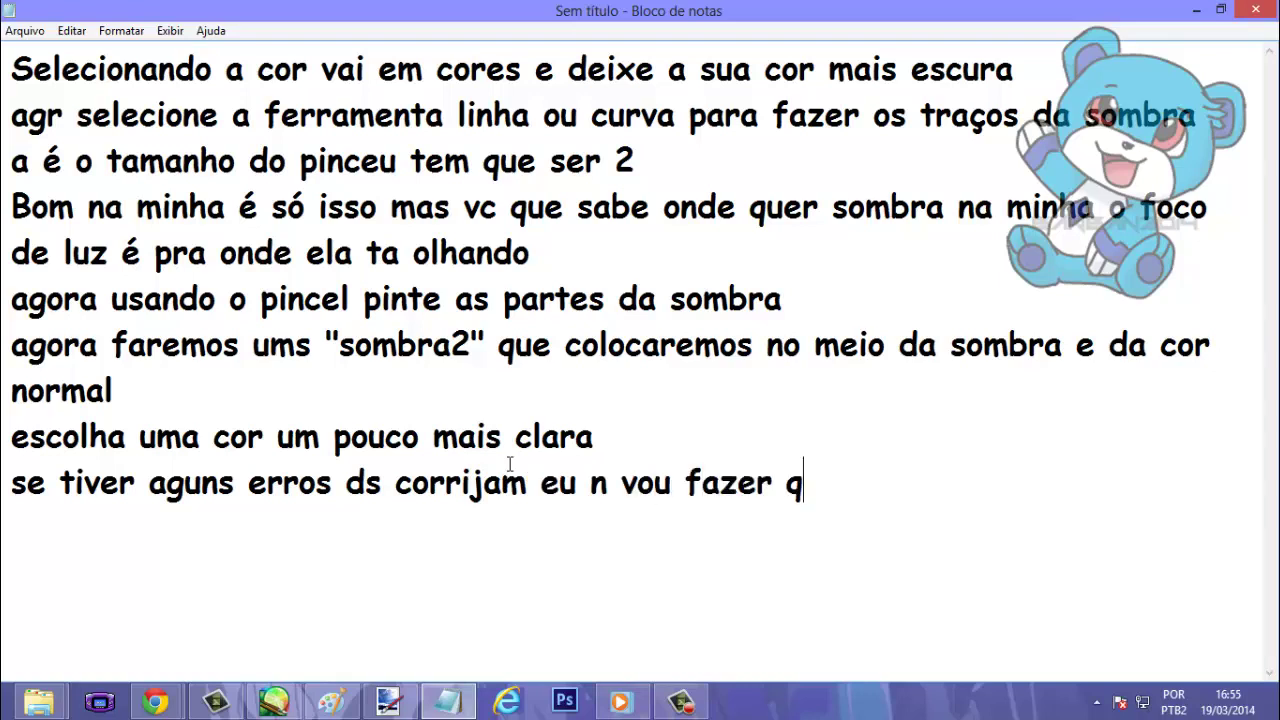
{"action": "key", "text": "BackSpace"}
{"action": "type", "text": "pq to com u"}
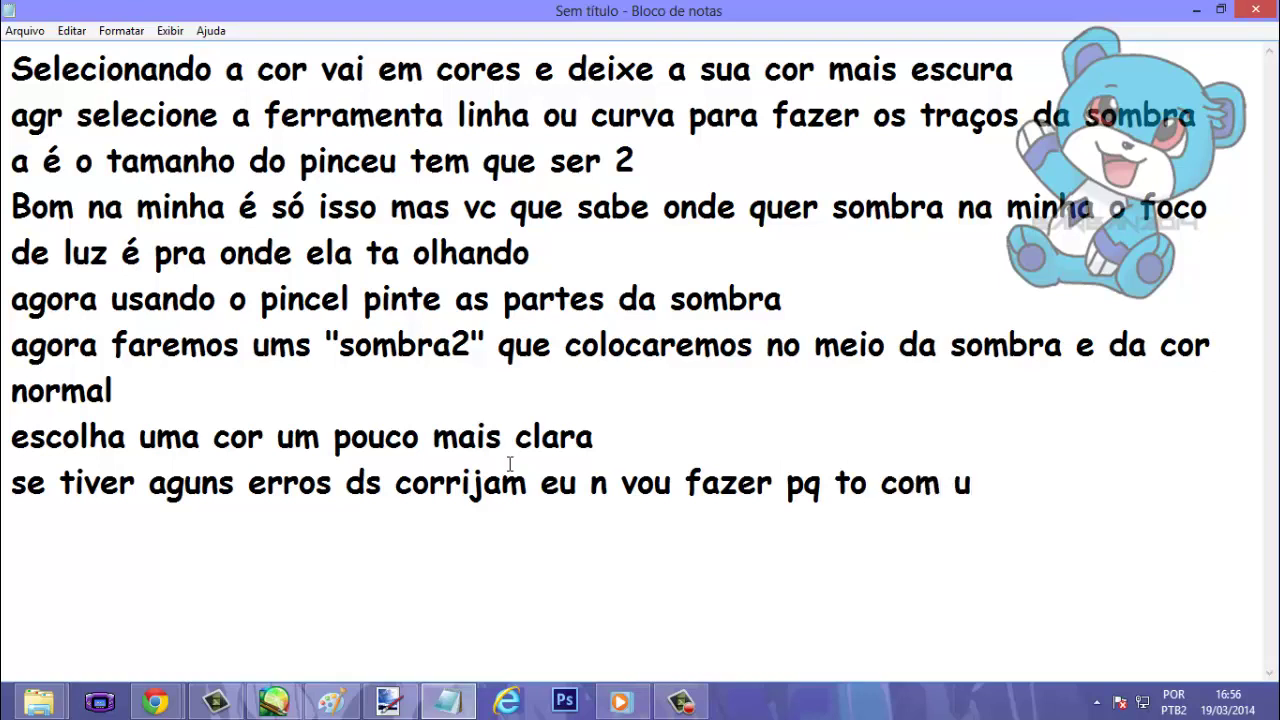
{"action": "type", "text": "m pouco de"}
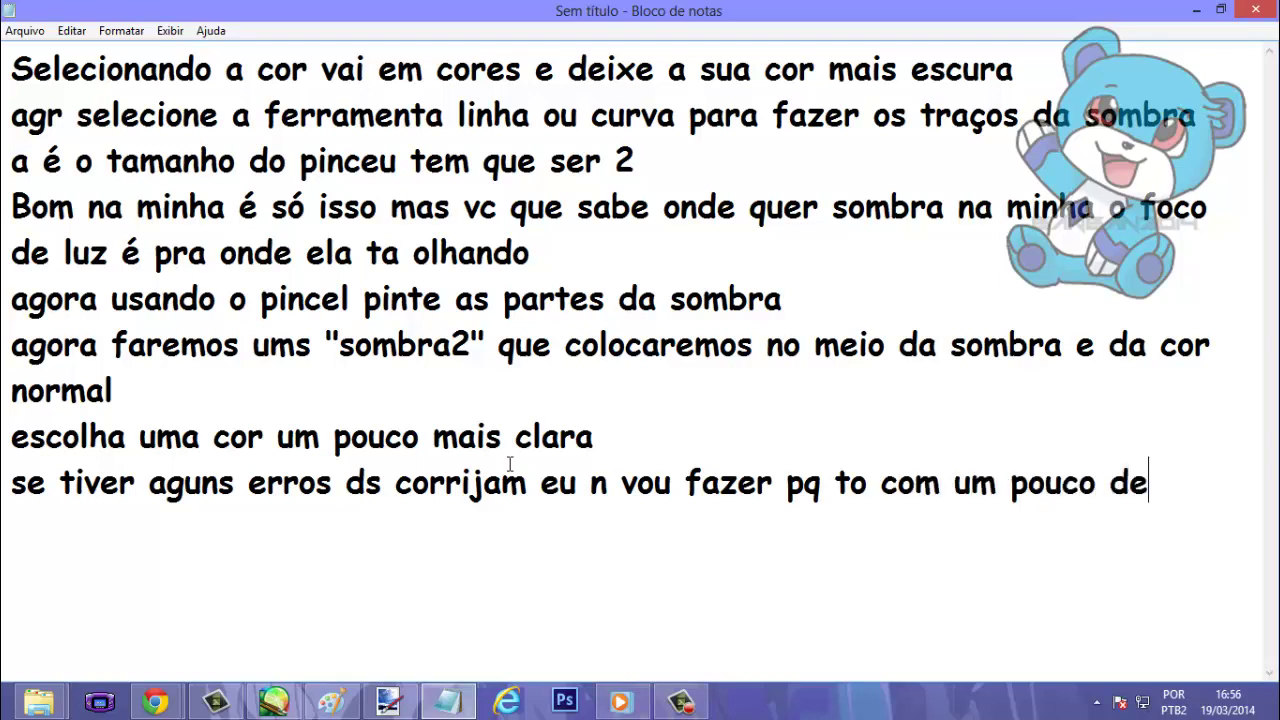
{"action": "type", "text": " pressa"}
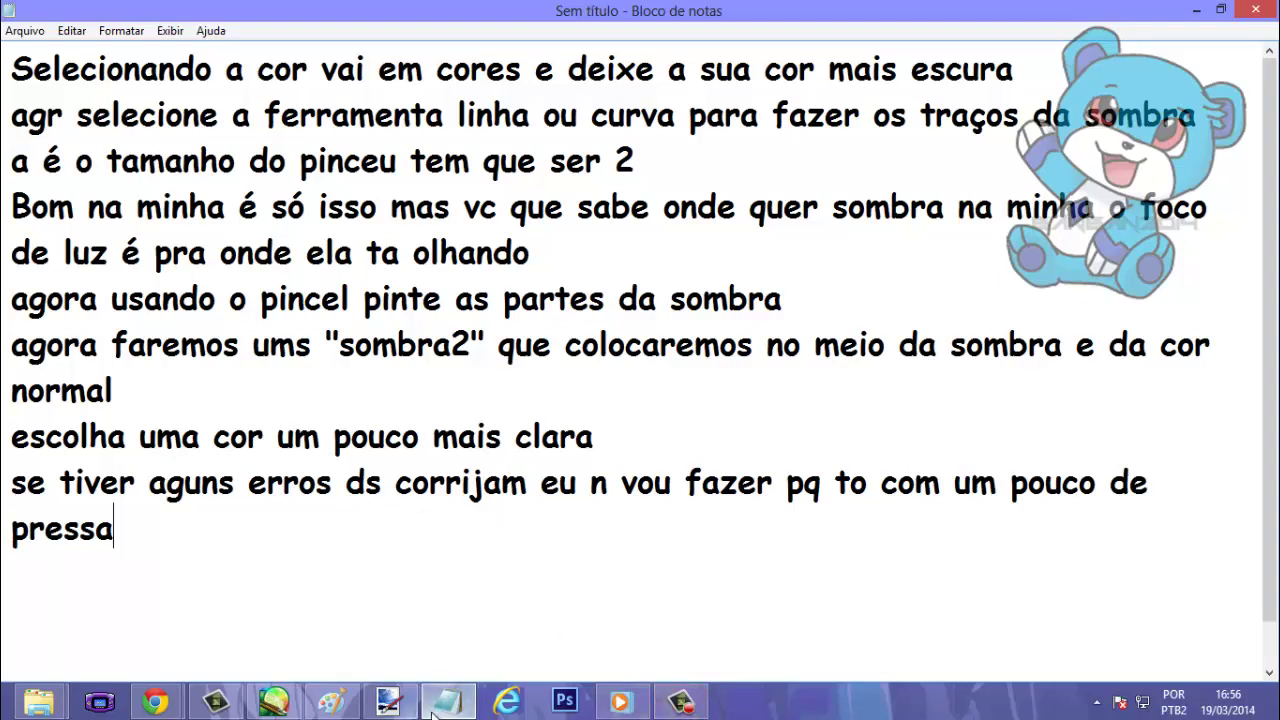
Check the character in Paint.NET and return to Notepad to add the line "Agr a sombra dos detalhes" followed by line breaks.
{"action": "left_click", "coordinate": [388, 702]}
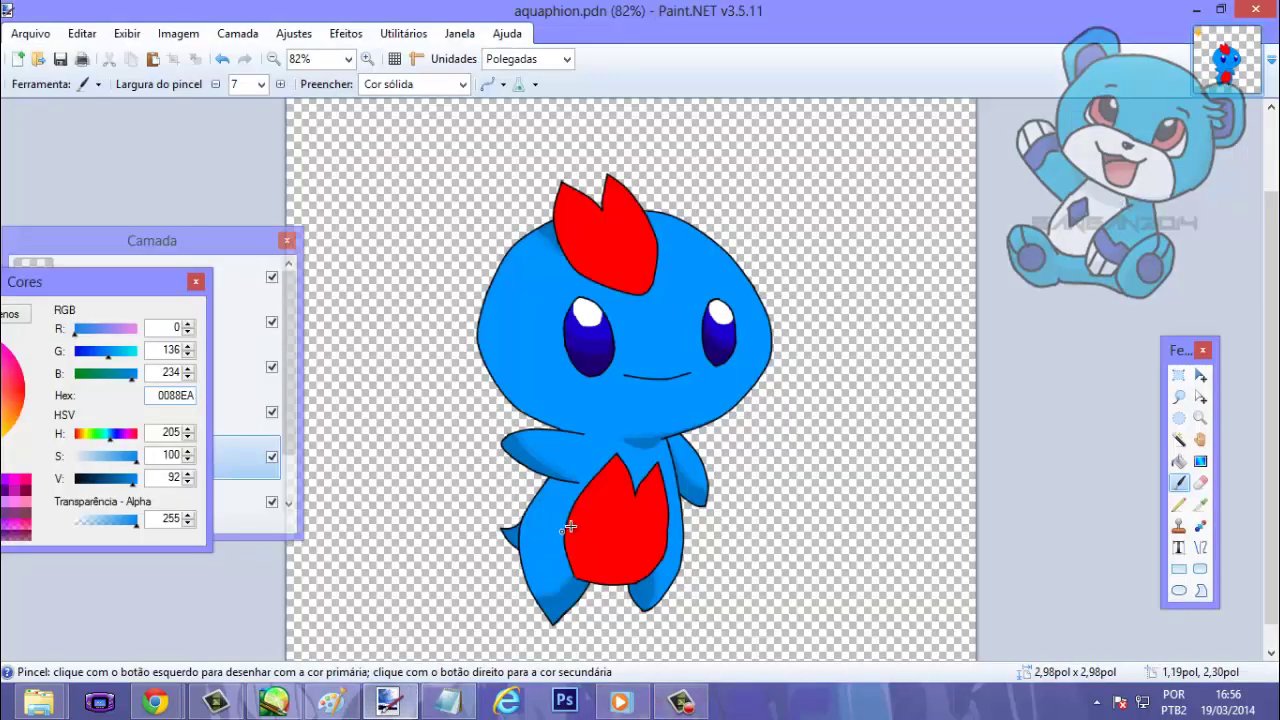
{"action": "scroll", "coordinate": [569, 527], "scroll_direction": "up", "scroll_amount": 1}
{"action": "scroll", "coordinate": [569, 527], "scroll_direction": "down", "scroll_amount": 1}
{"action": "left_click", "coordinate": [448, 702]}
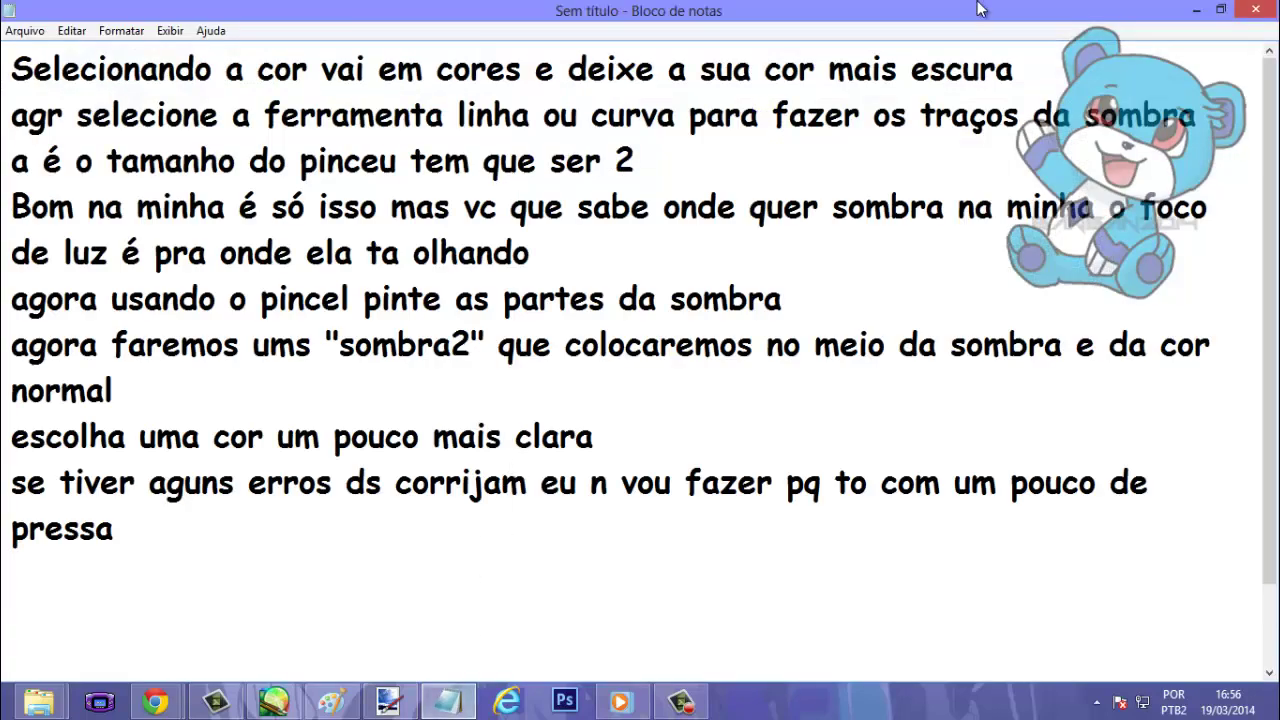
{"action": "type", "text": "Agr a"}
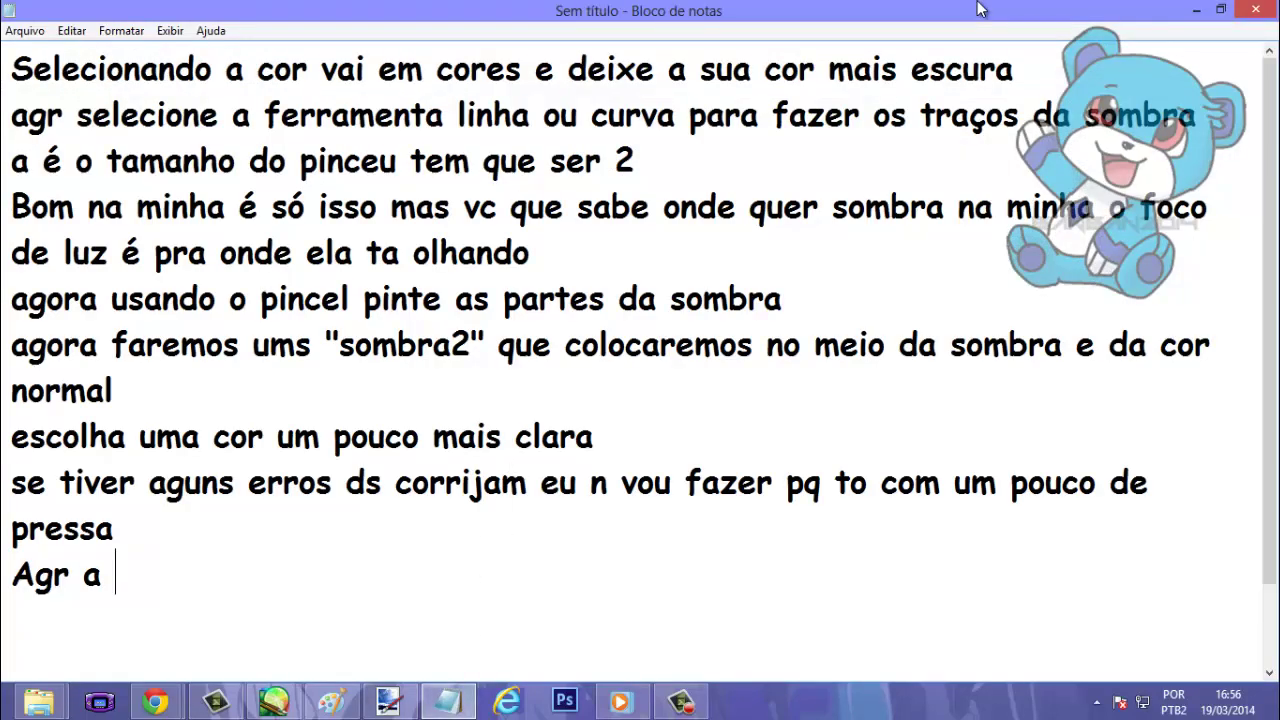
{"action": "type", "text": " sombr"}
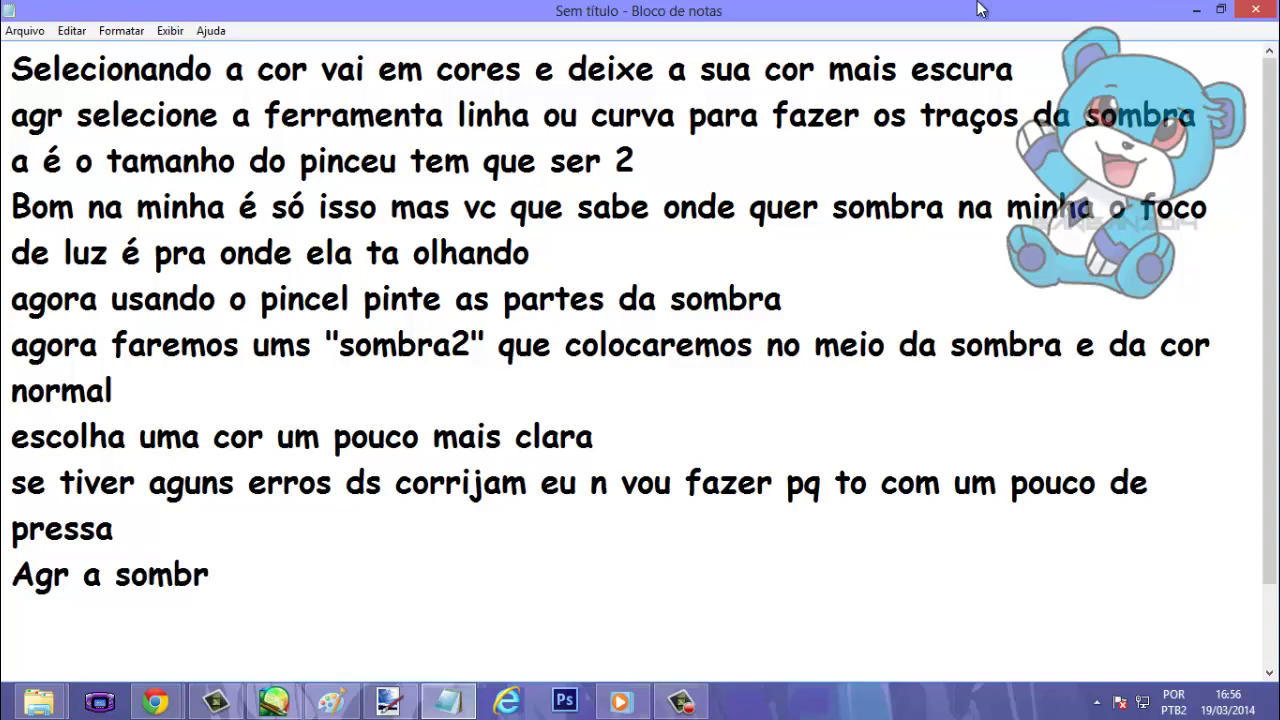
{"action": "type", "text": "a dos de"}
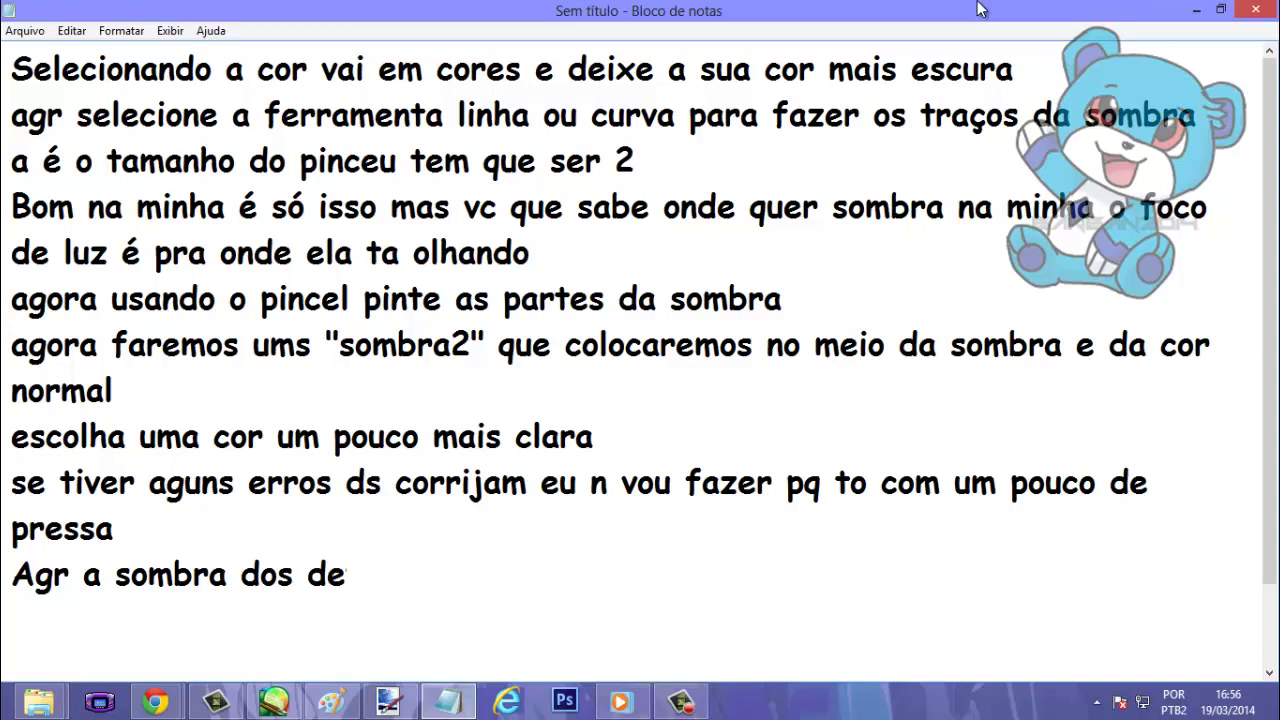
{"action": "type", "text": "tahes"}
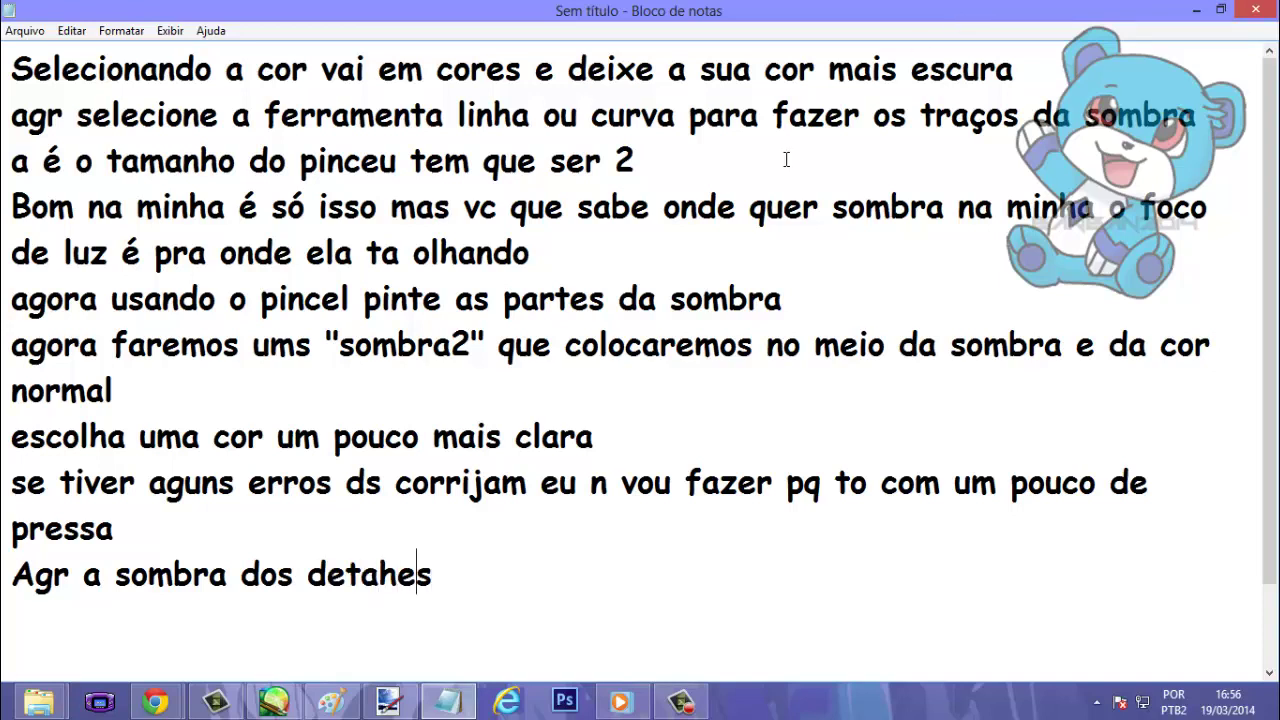
{"action": "type", "text": "l"}
{"action": "key", "text": "Right"}
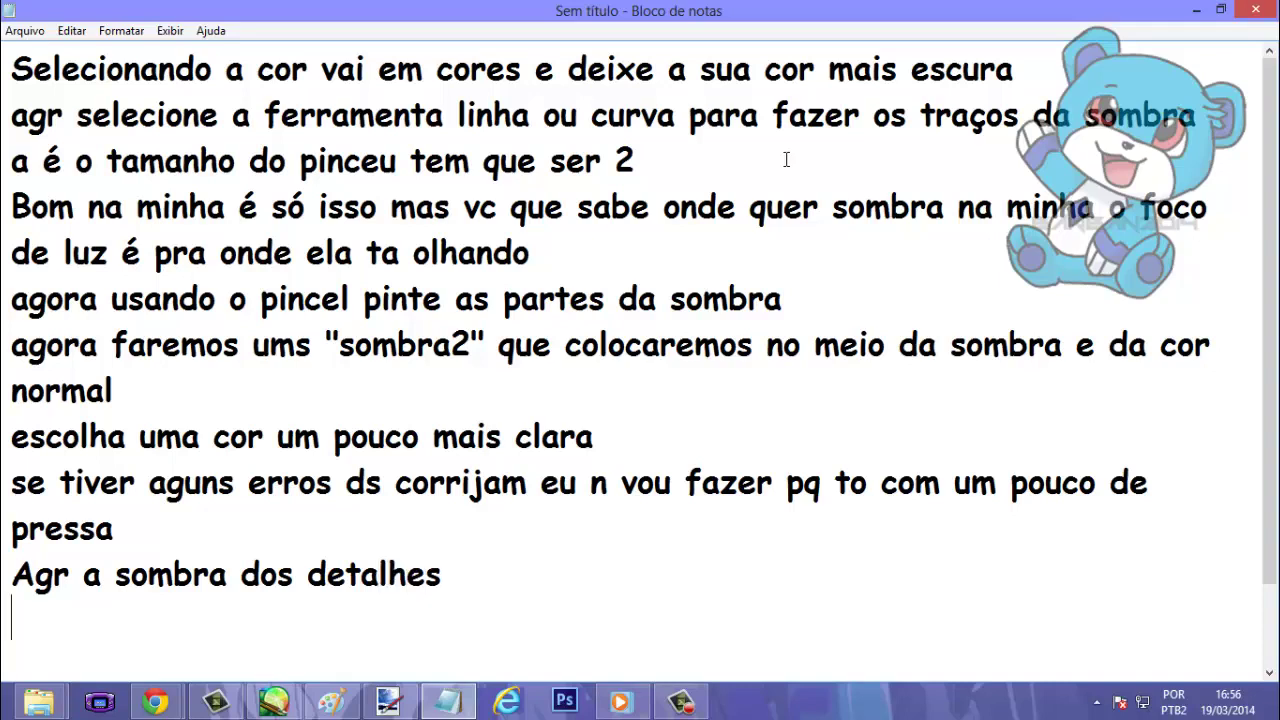
{"action": "key", "text": "Return"}
{"action": "key", "text": "Return"}
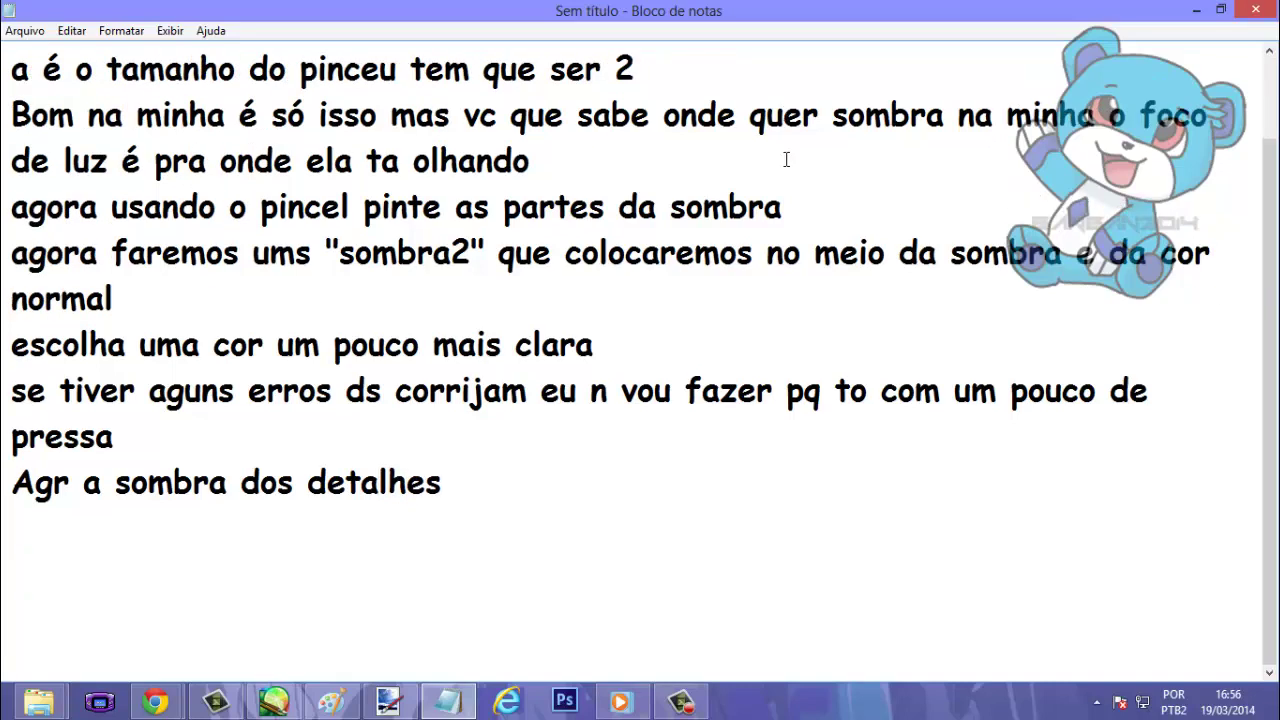
Write the instruction "faça do mesmo jeito uma sombra1 depois uma sombra 2" at the end of the notes.
{"action": "type", "text": "faça do"}
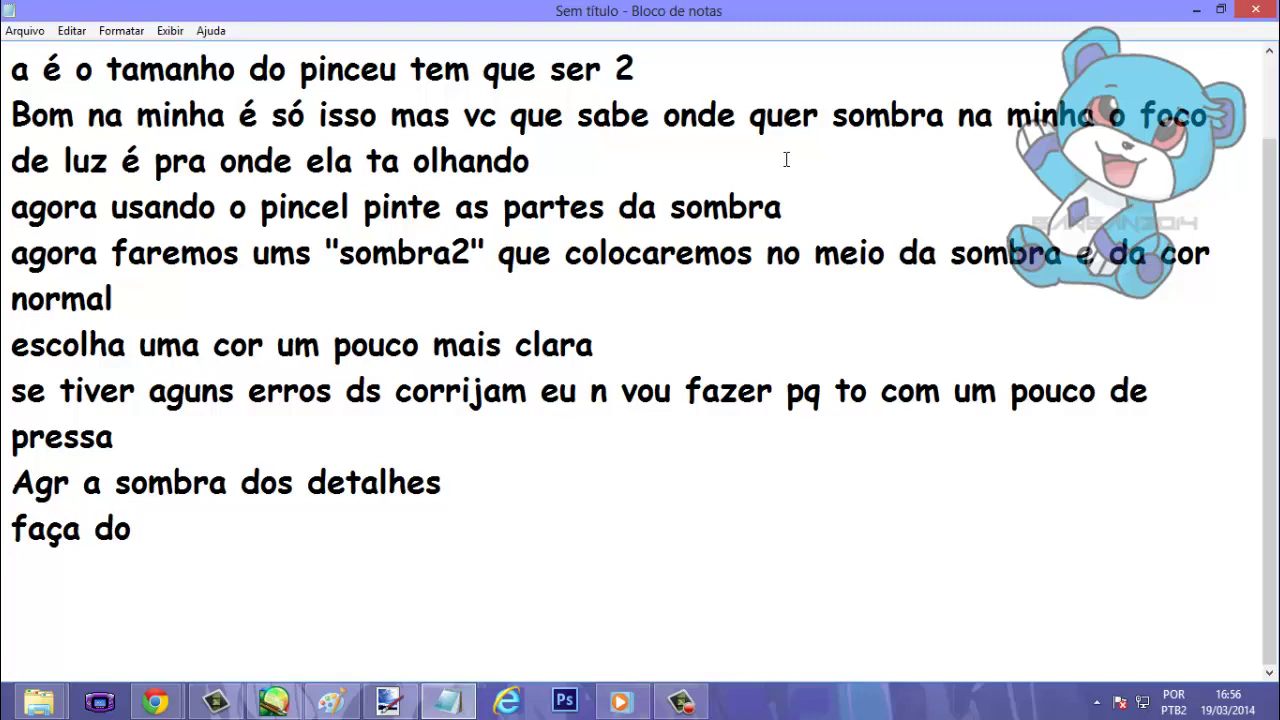
{"action": "type", "text": " mesmo"}
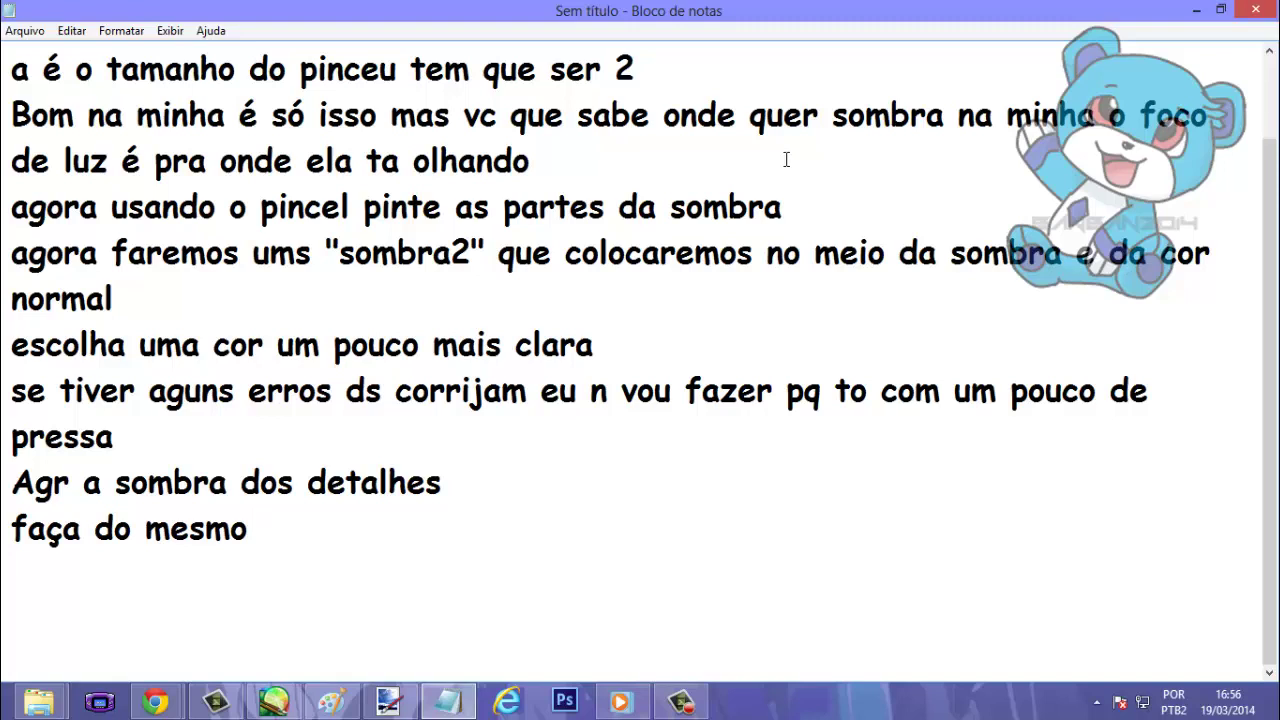
{"action": "type", "text": " jeito u"}
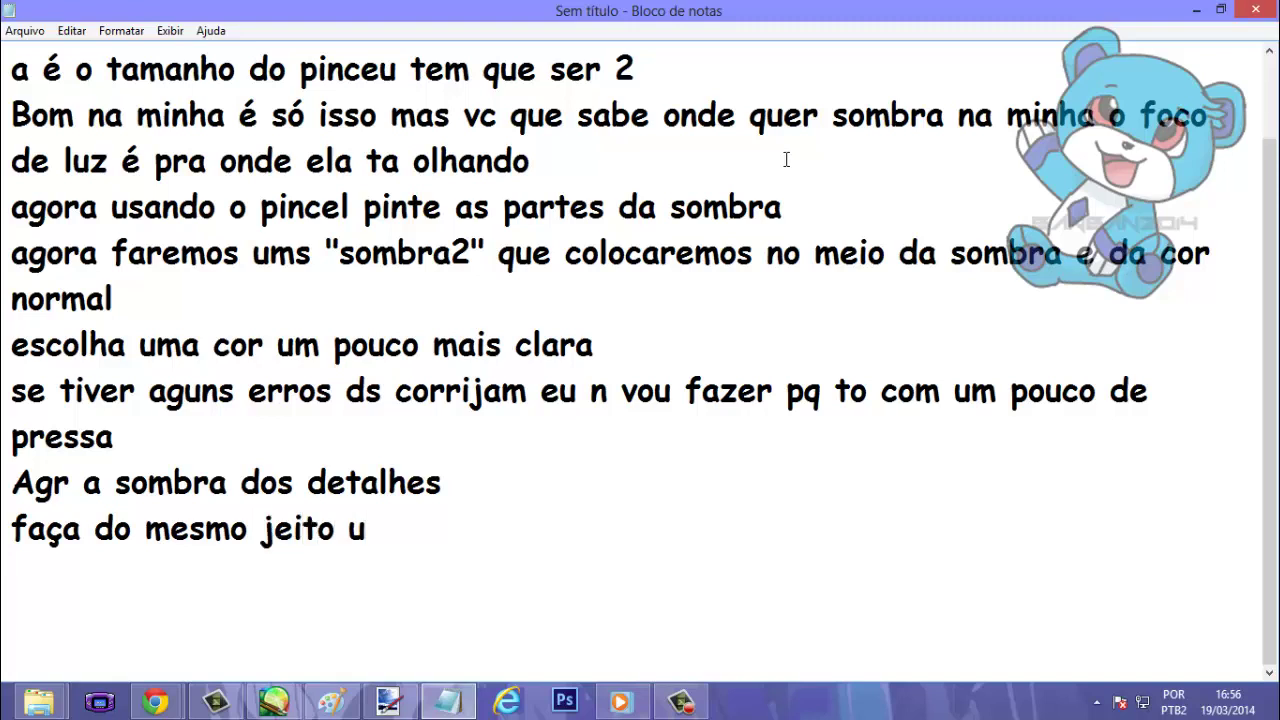
{"action": "type", "text": "ma"}
{"action": "key", "text": "BackSpace"}
{"action": "type", "text": "ma som"}
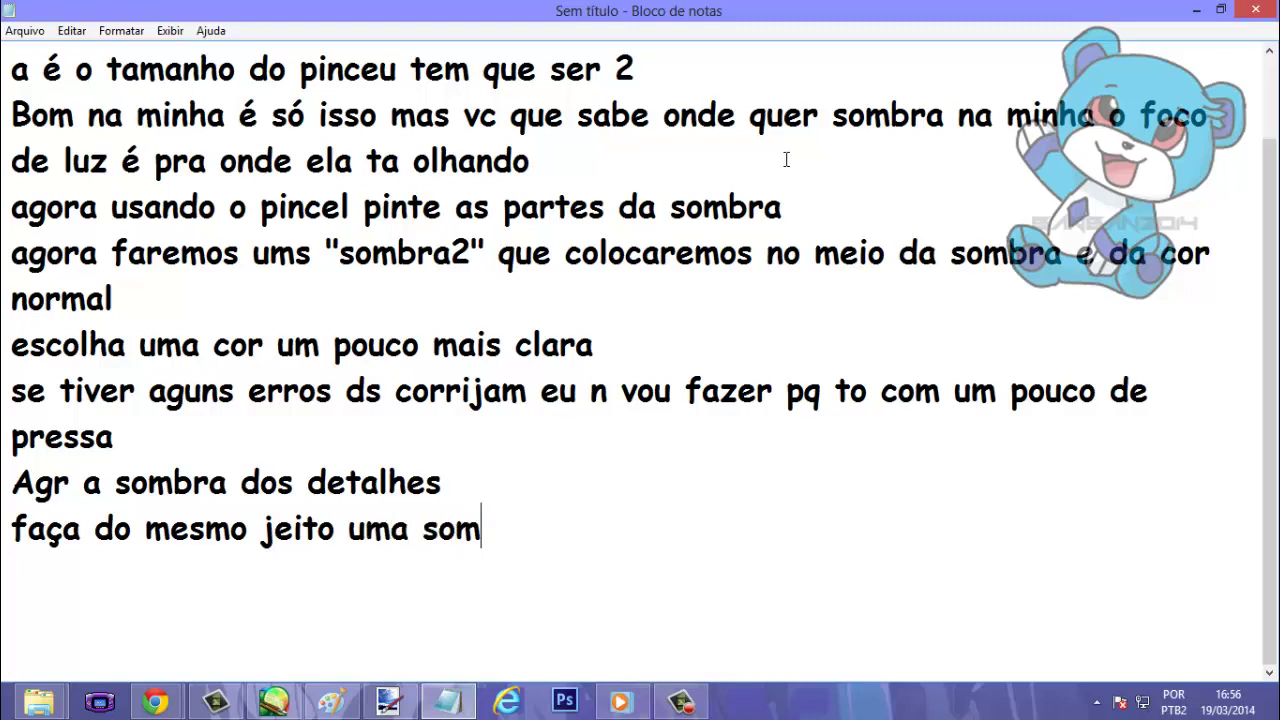
{"action": "key", "text": "BackSpace"}
{"action": "type", "text": "mbra1 depi"}
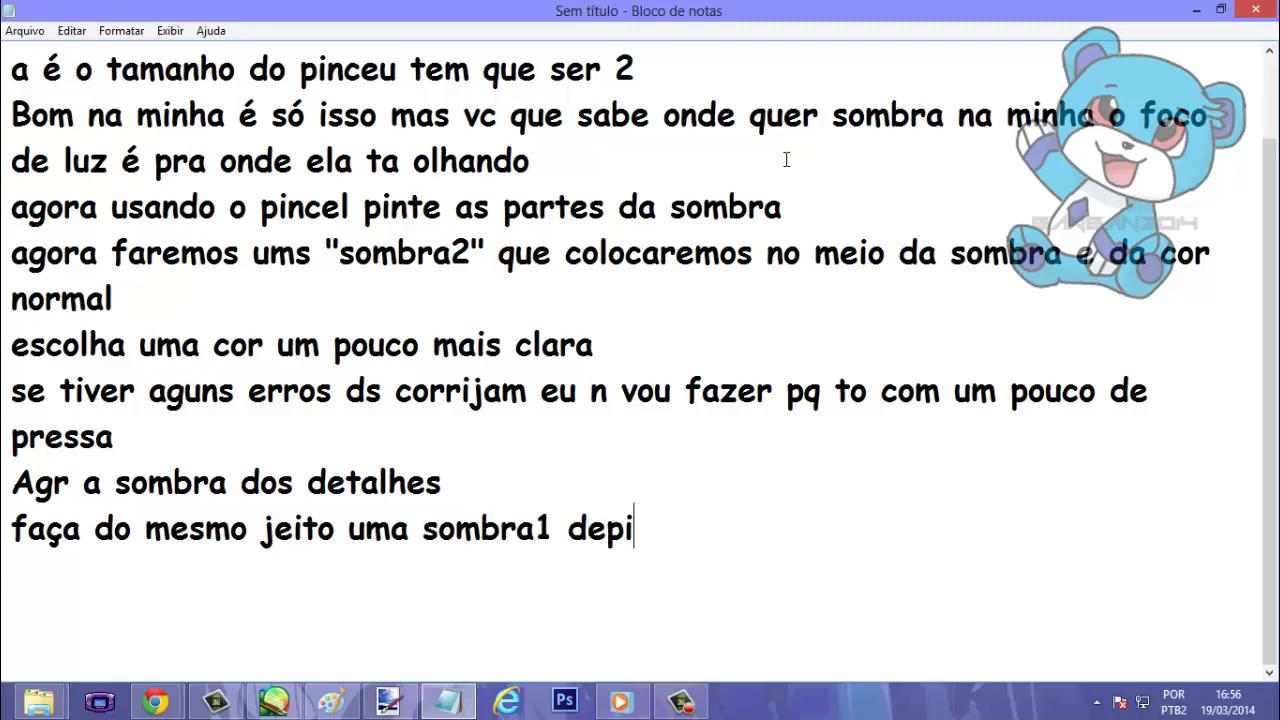
{"action": "key", "text": "BackSpace"}
{"action": "type", "text": "is"}
{"action": "type", "text": "ombra 2"}
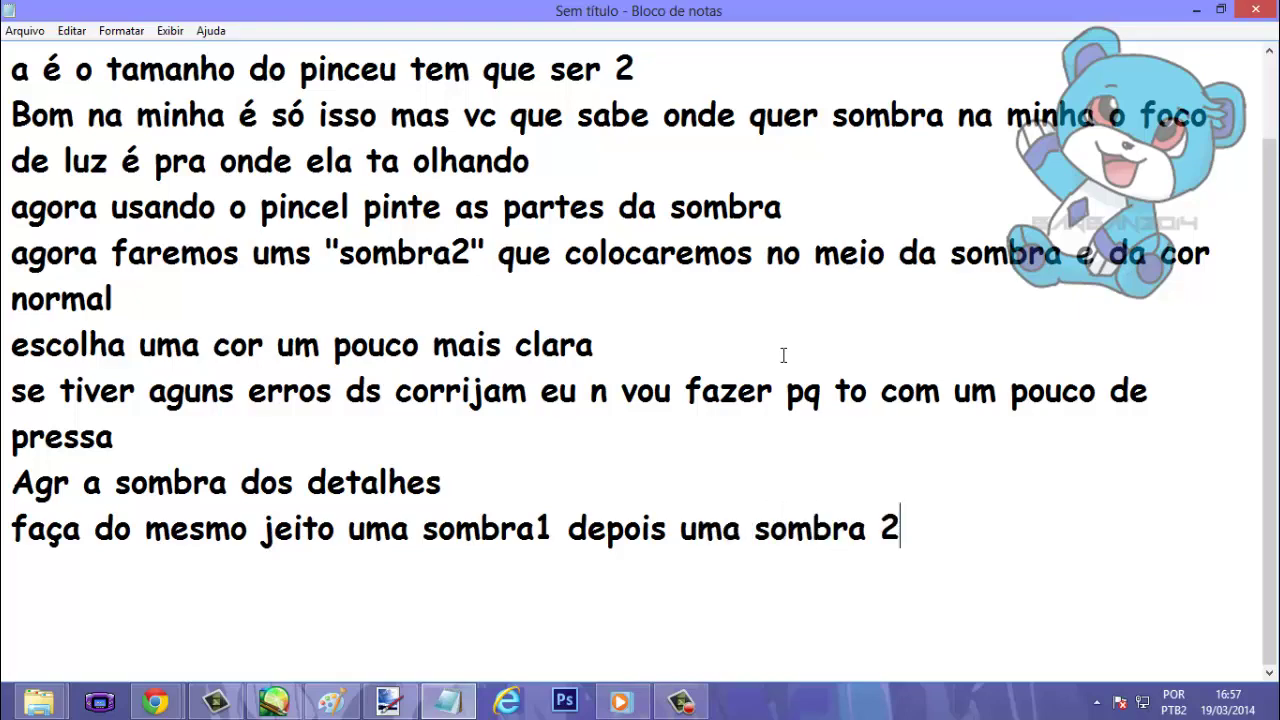
Switch to Paint.NET, make Detalhes the active layer, and reposition the layer and color windows so the layer list is uncovered.
{"action": "left_click", "coordinate": [447, 705]}
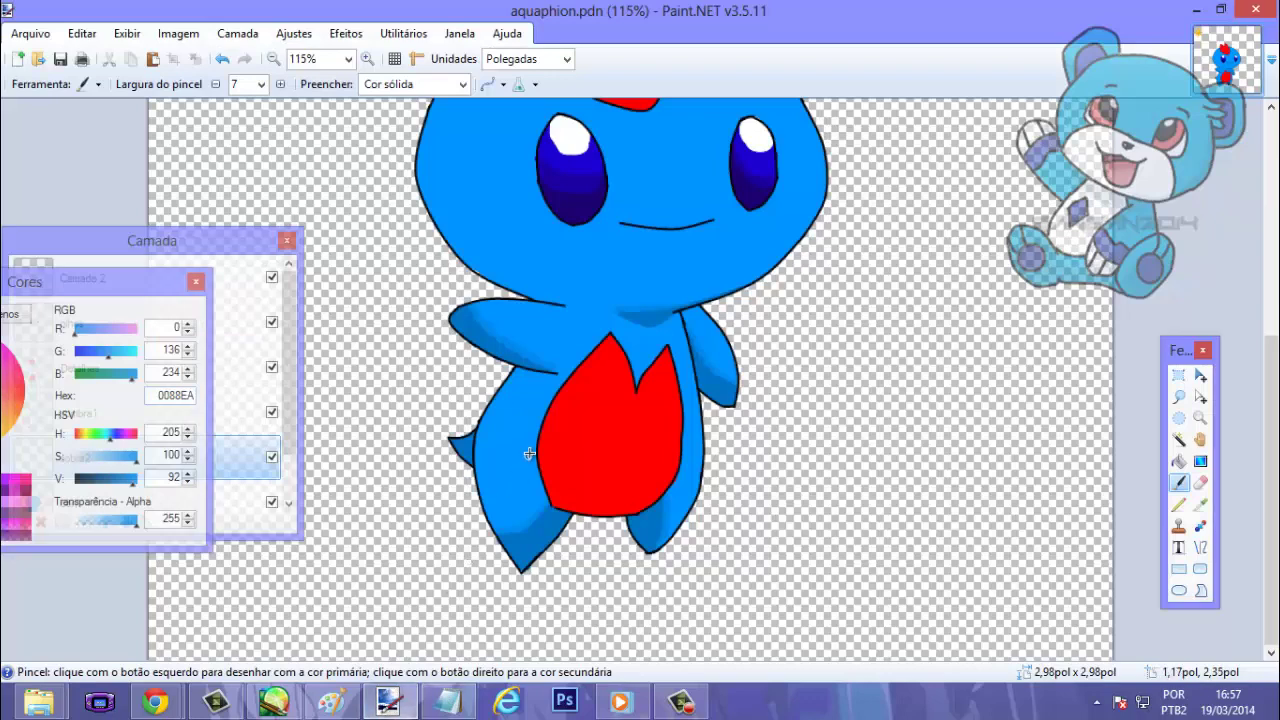
{"action": "scroll", "coordinate": [508, 443], "scroll_direction": "up", "scroll_amount": 4}
{"action": "left_click_drag", "start_coordinate": [140, 288], "coordinate": [249, 528]}
{"action": "left_click", "coordinate": [100, 368]}
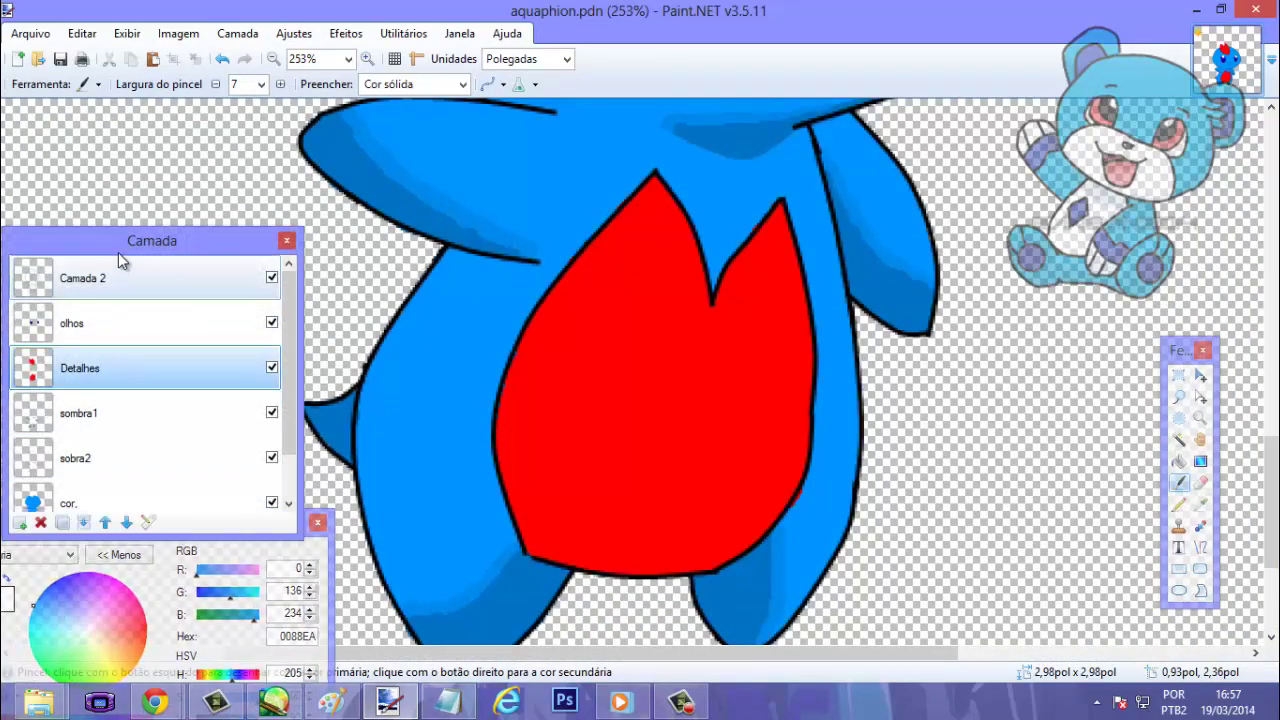
{"action": "left_click_drag", "start_coordinate": [132, 240], "coordinate": [167, 210]}
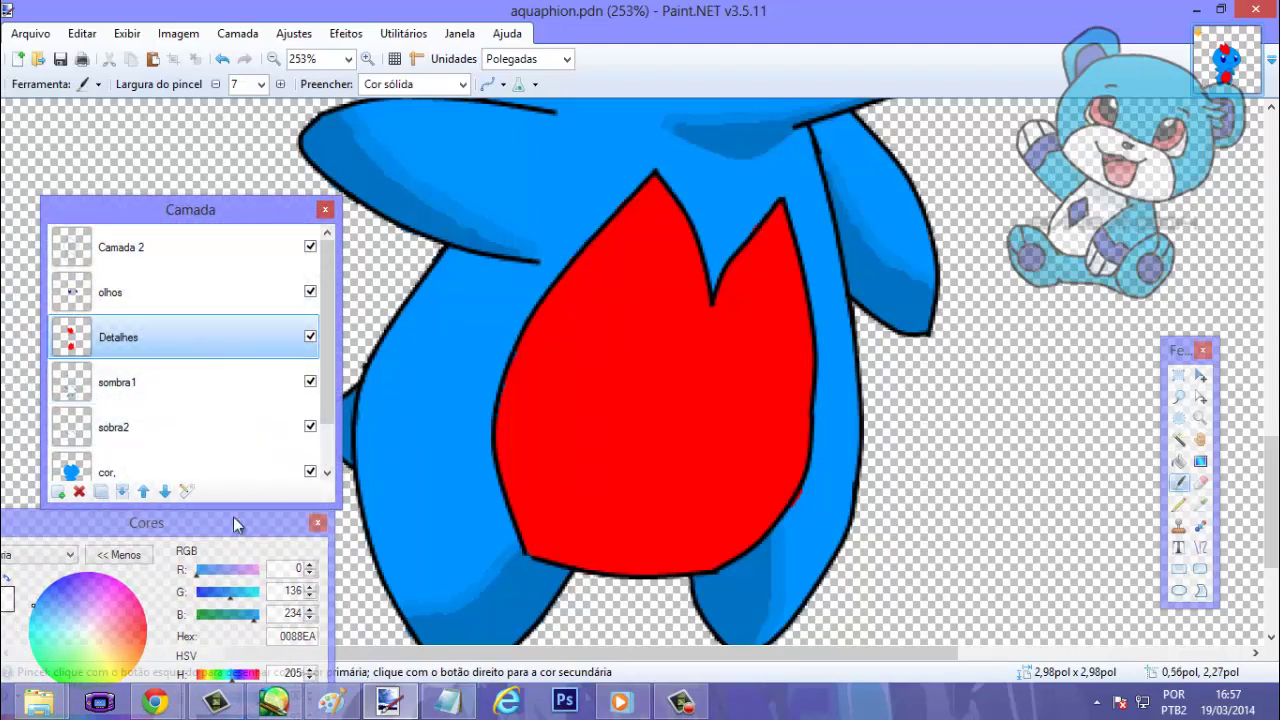
{"action": "left_click_drag", "start_coordinate": [230, 524], "coordinate": [90, 528]}
Sample the red of the belly flame and darken it to CC0000 as the shadow color.
{"action": "left_click", "coordinate": [1201, 504]}
{"action": "left_click", "coordinate": [583, 374]}
{"action": "left_click", "coordinate": [400, 532]}
Outline the belly flame's shadow with dark red lines of width 2, curving one along its lower edge and adding another from the notch toward the taller tip.
{"action": "left_click", "coordinate": [1200, 547]}
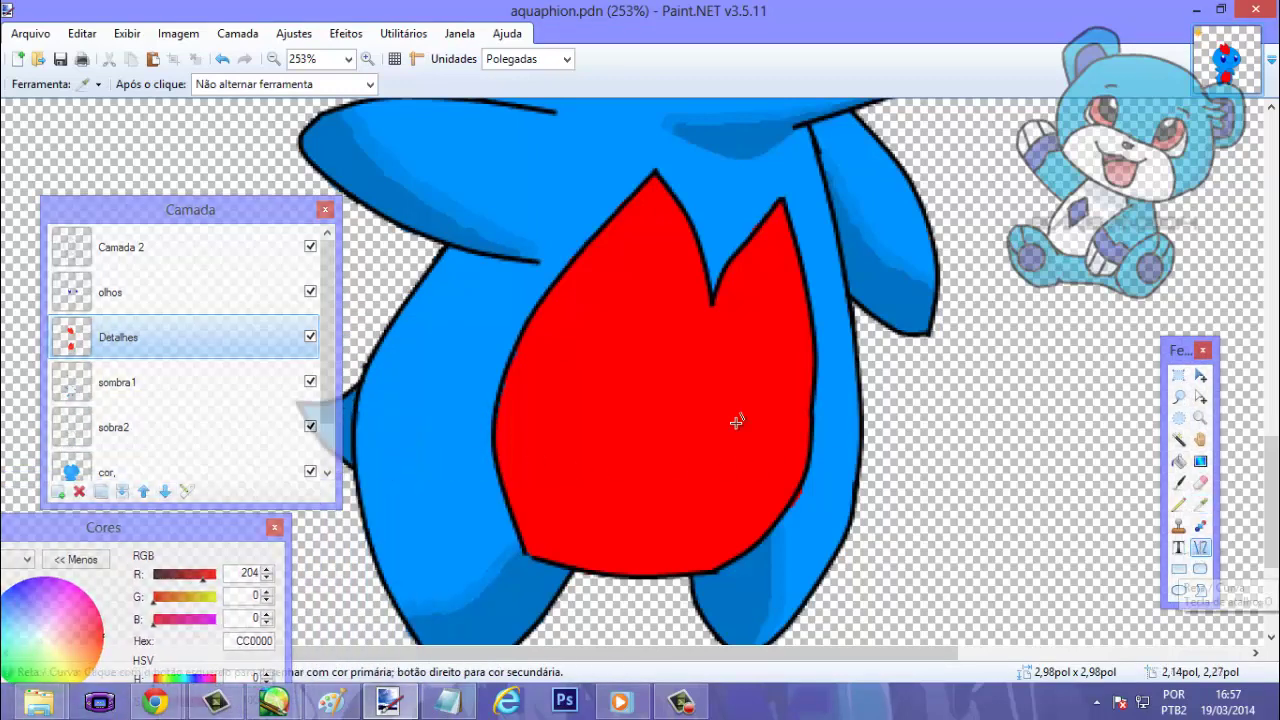
{"action": "mouse_move", "coordinate": [524, 543]}
{"action": "left_mouse_down"}
{"action": "mouse_move", "coordinate": [645, 545]}
{"action": "mouse_move", "coordinate": [789, 457]}
{"action": "mouse_move", "coordinate": [793, 421]}
{"action": "left_mouse_up"}
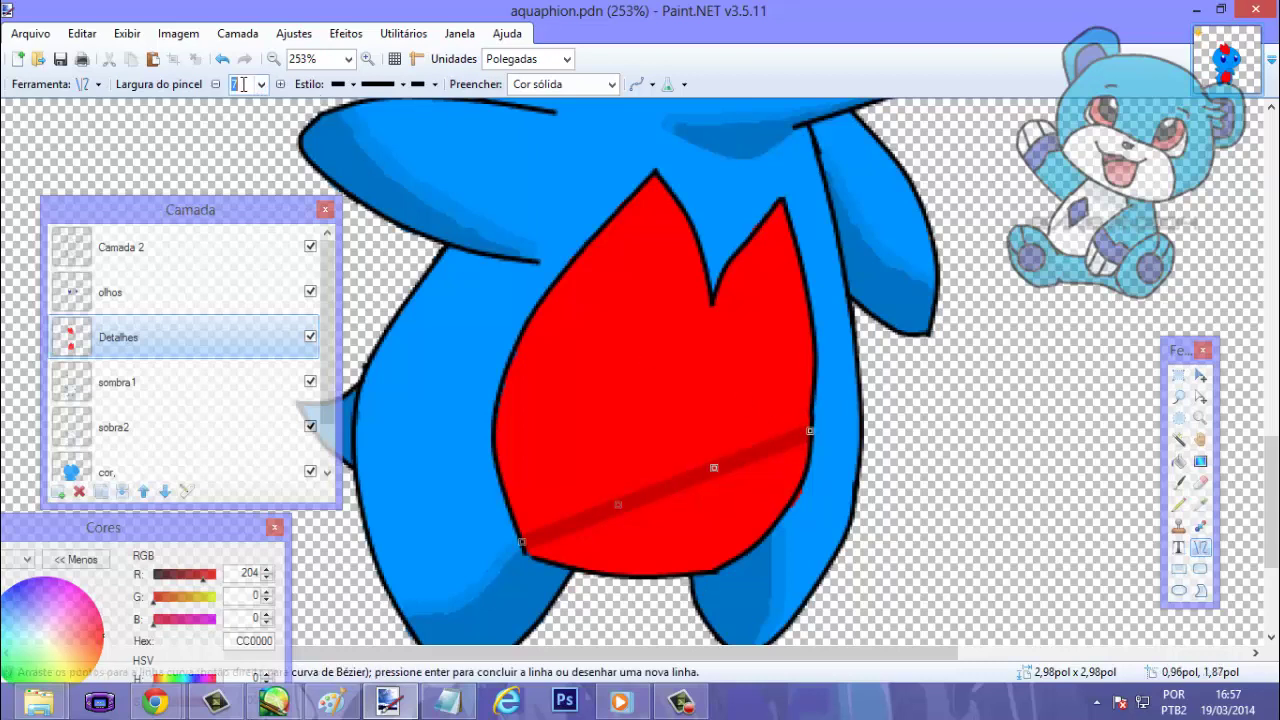
{"action": "type", "text": "1"}
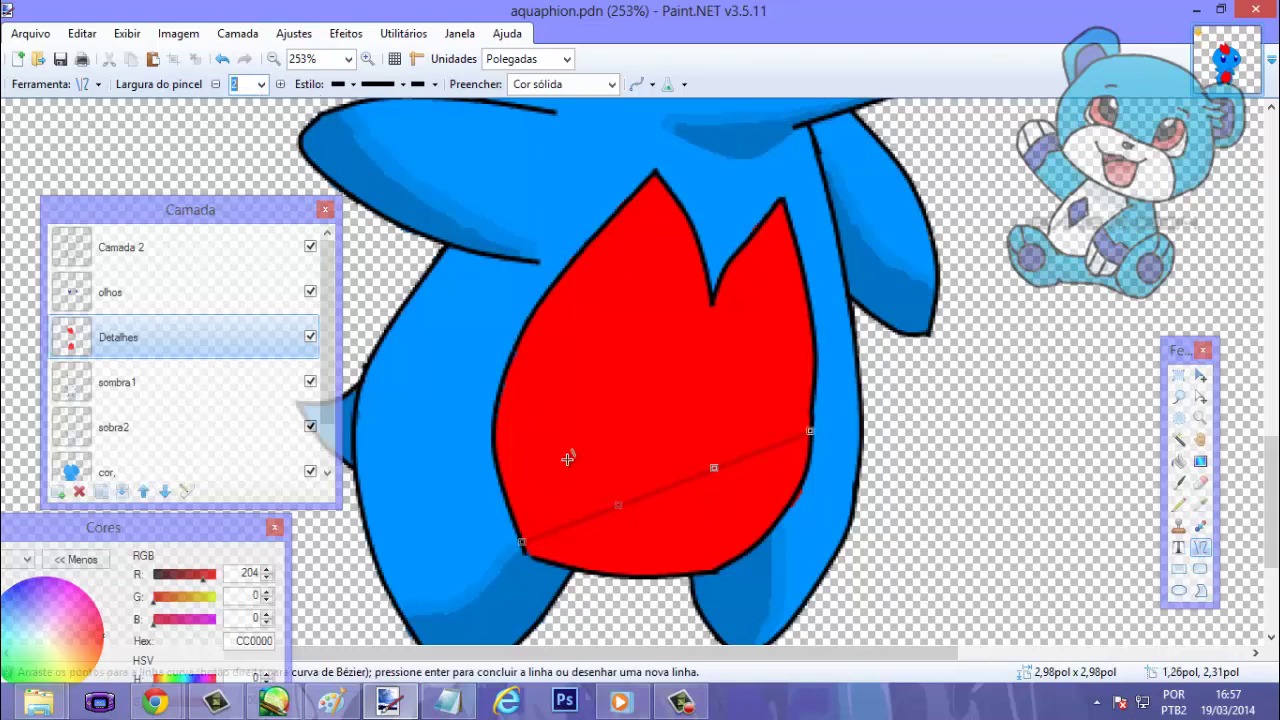
{"action": "left_click_drag", "start_coordinate": [617, 505], "coordinate": [628, 536]}
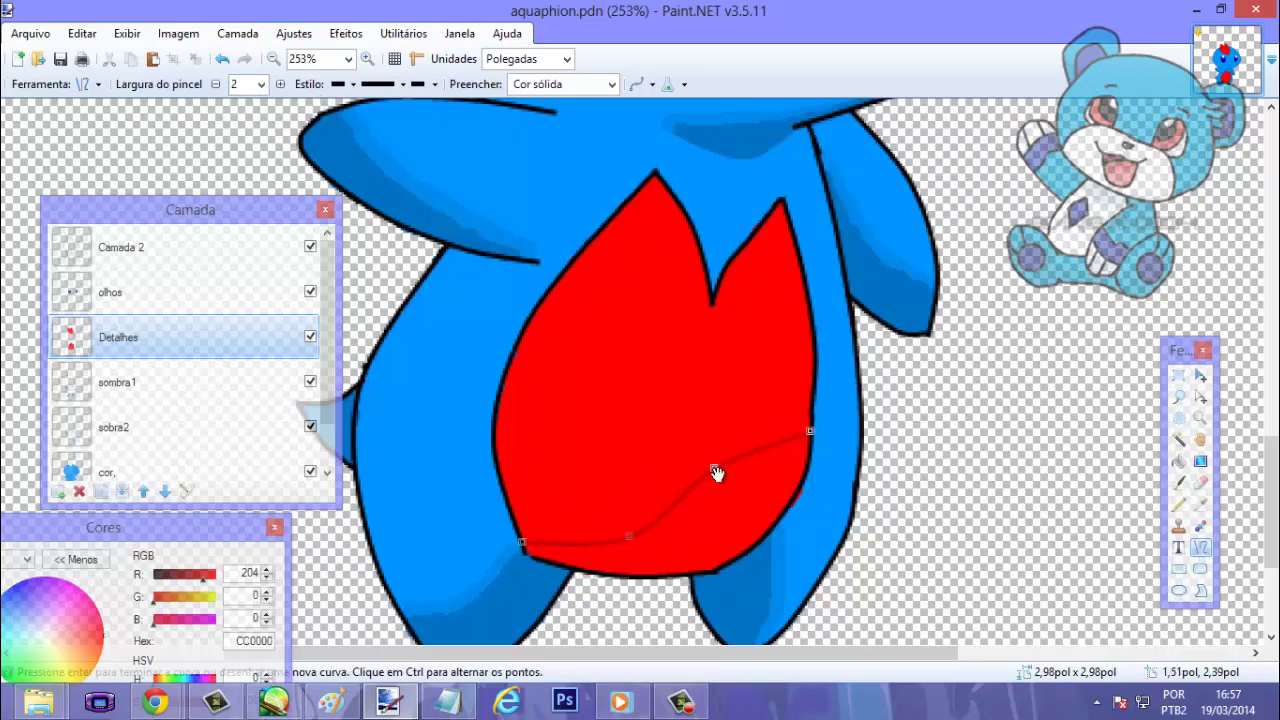
{"action": "left_click_drag", "start_coordinate": [716, 472], "coordinate": [734, 518]}
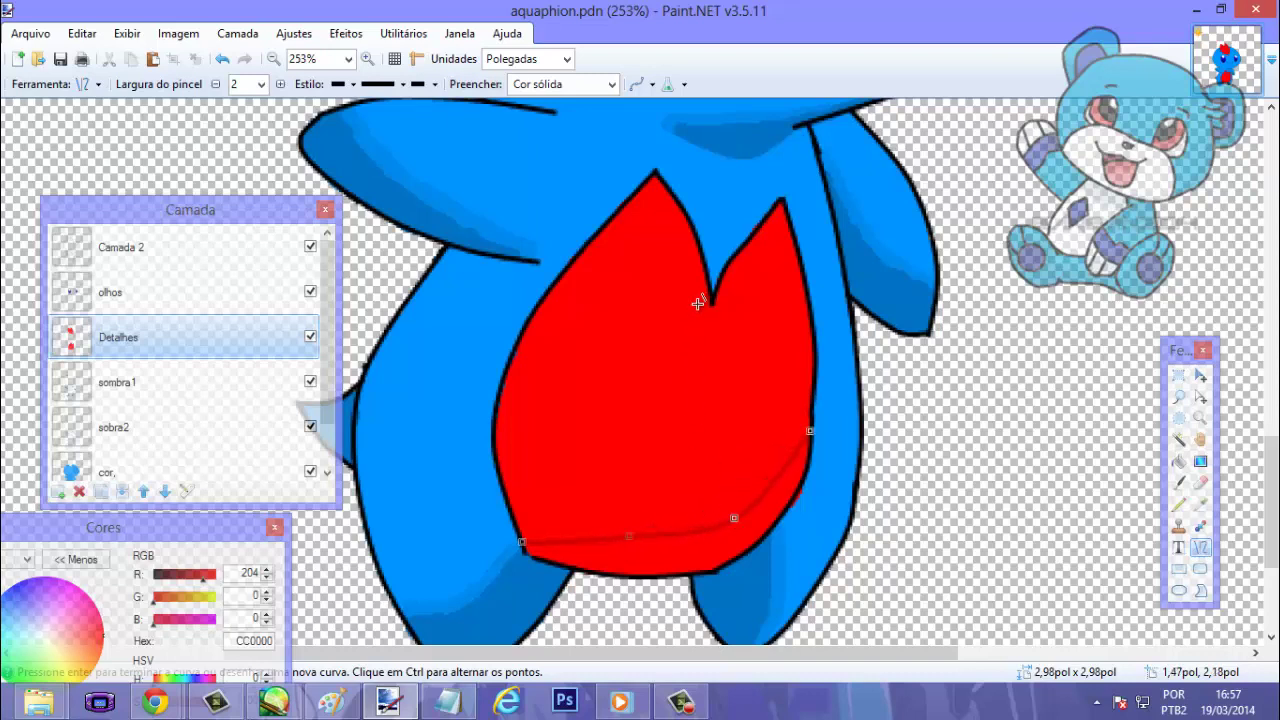
{"action": "left_click_drag", "start_coordinate": [710, 302], "coordinate": [693, 268]}
Add a new layer above Detalhes and name it sombra1.
{"action": "left_click", "coordinate": [59, 489]}
{"action": "left_click", "coordinate": [59, 489]}
{"action": "double_click", "coordinate": [130, 337]}
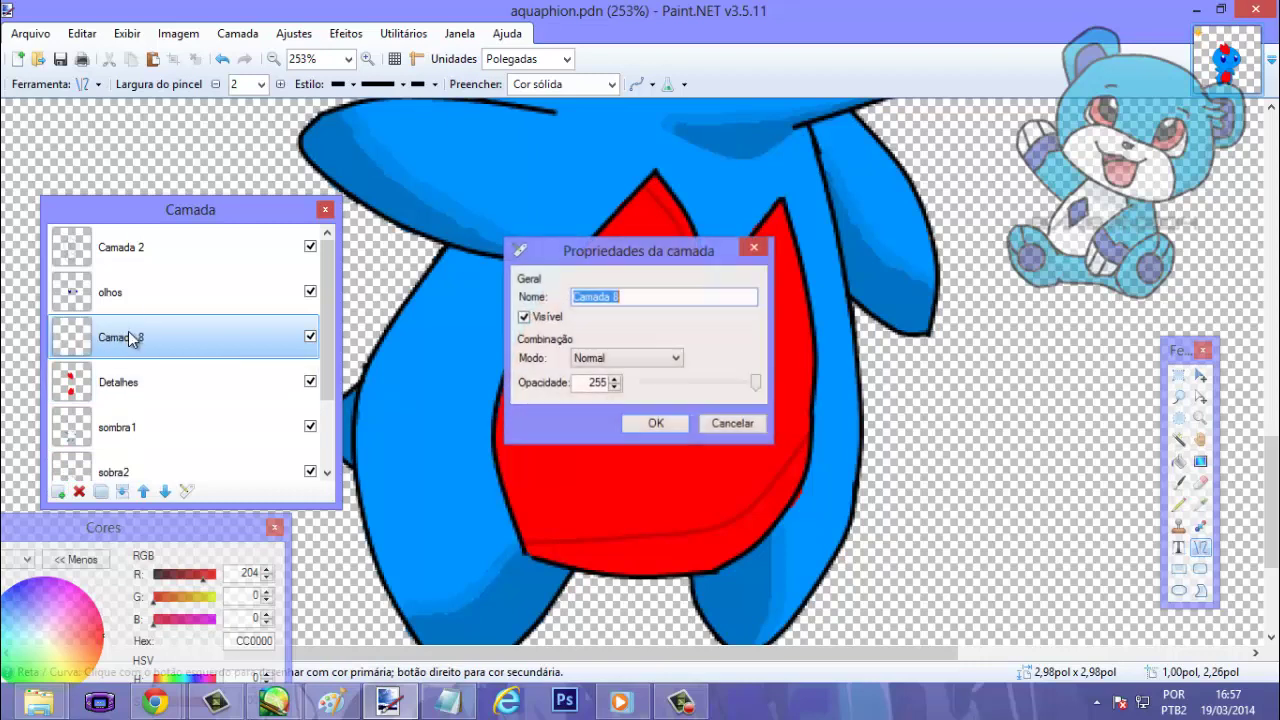
{"action": "type", "text": "sombr"}
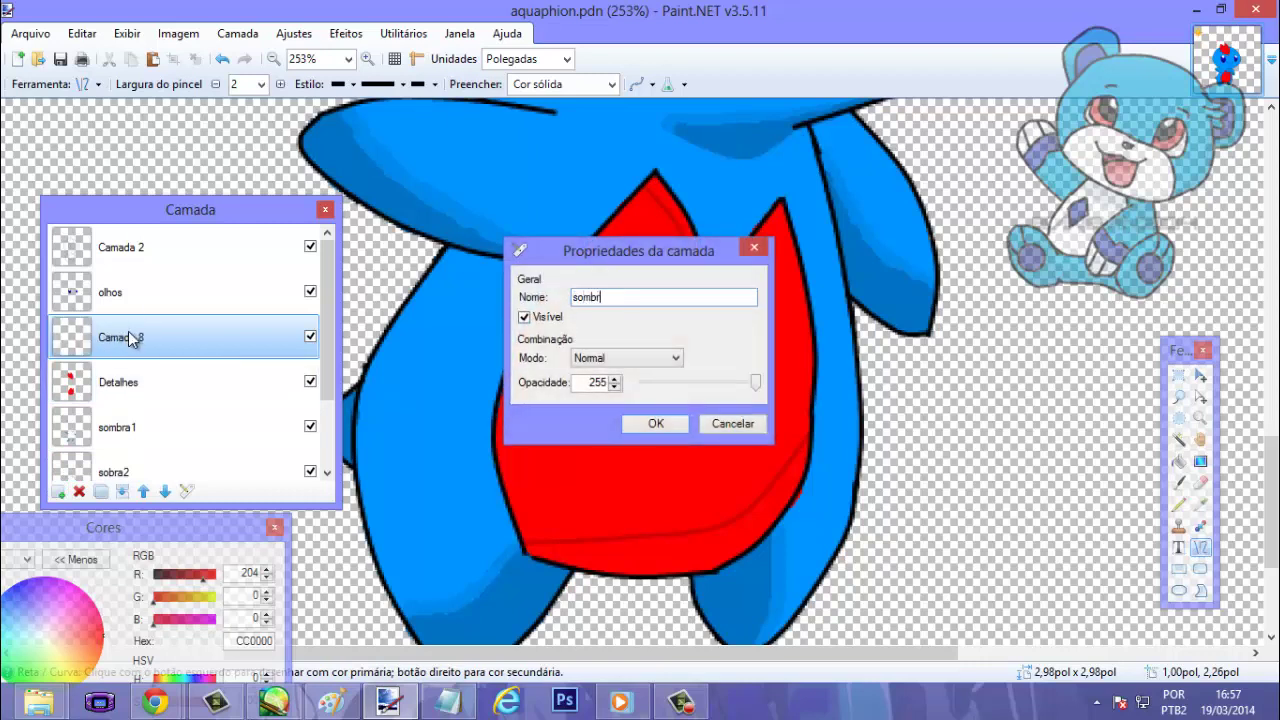
{"action": "type", "text": "a1"}
{"action": "key", "text": "Return"}
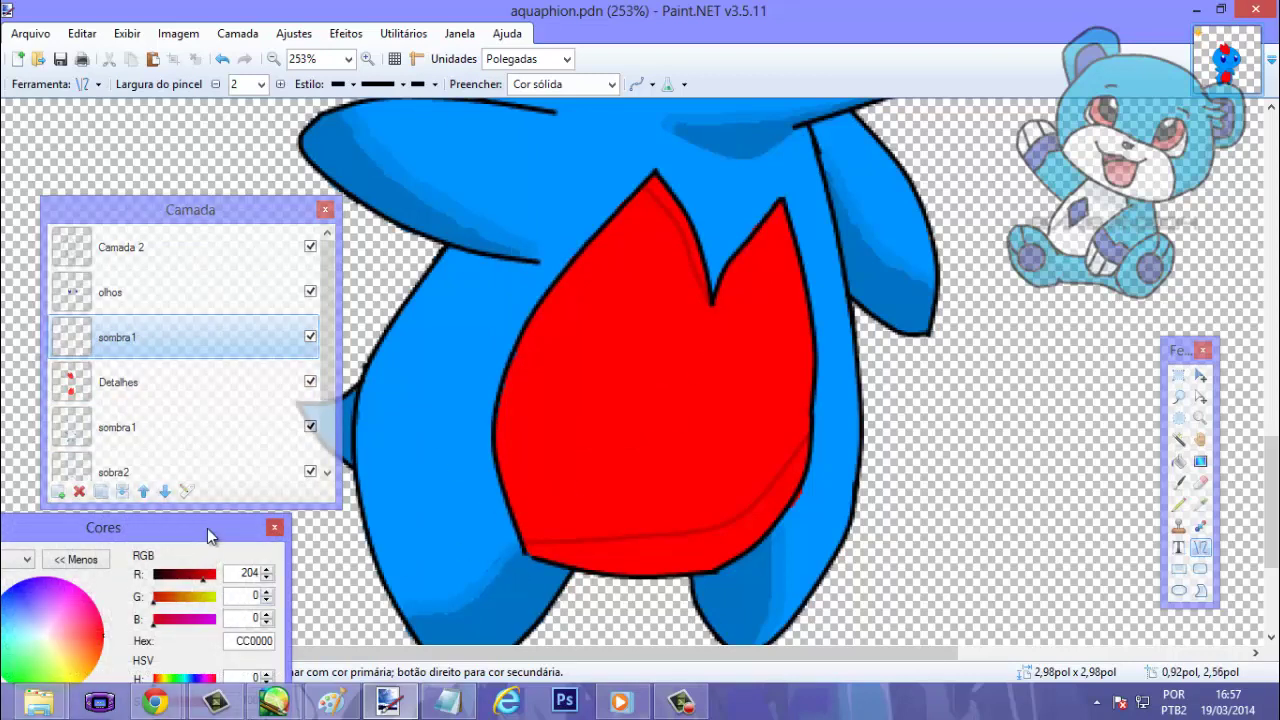
Paint the belly flame's lower edge with CC0000 on the new sombra1 layer, using a brush width of 10 within the guide line.
{"action": "left_click_drag", "start_coordinate": [210, 537], "coordinate": [222, 537]}
{"action": "left_click", "coordinate": [1179, 481]}
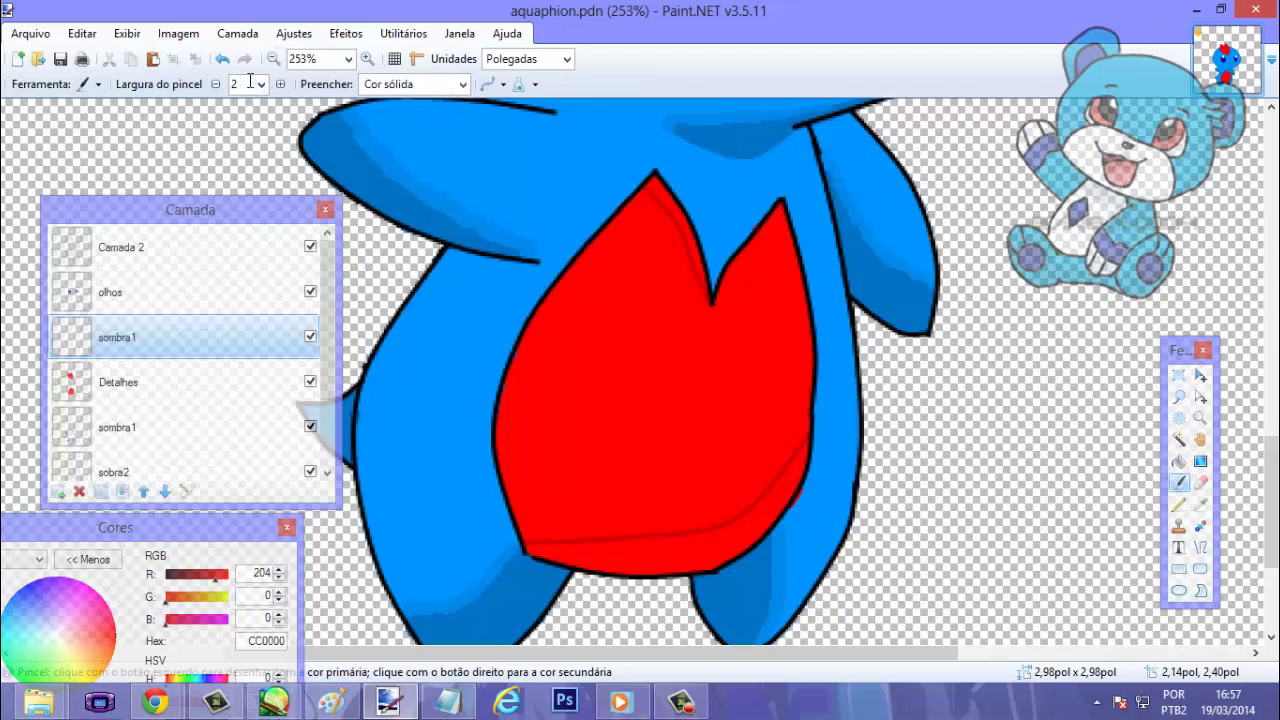
{"action": "type", "text": "10"}
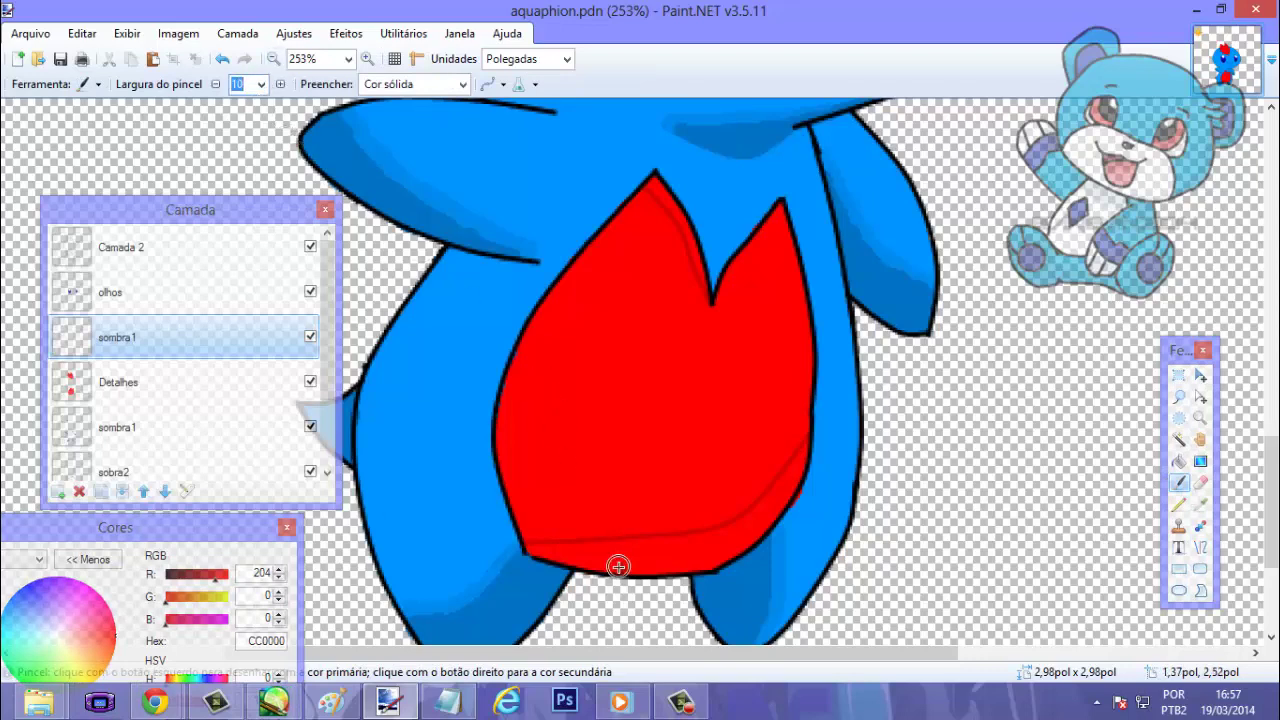
{"action": "scroll", "coordinate": [638, 554], "scroll_direction": "up", "scroll_amount": 1}
{"action": "scroll", "coordinate": [638, 554], "scroll_direction": "up", "scroll_amount": 3}
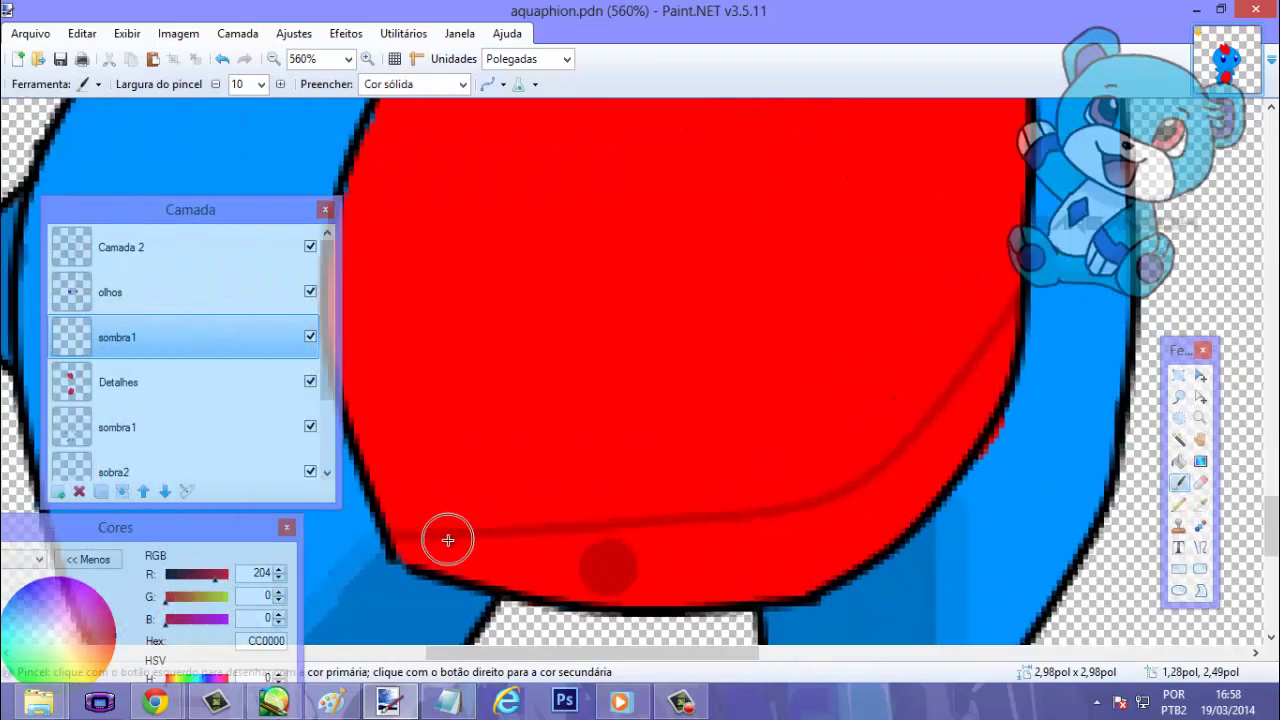
{"action": "left_click", "coordinate": [466, 551]}
{"action": "mouse_move", "coordinate": [474, 554]}
{"action": "left_mouse_down"}
{"action": "mouse_move", "coordinate": [697, 556]}
{"action": "mouse_move", "coordinate": [652, 547]}
{"action": "mouse_move", "coordinate": [718, 545]}
{"action": "mouse_move", "coordinate": [855, 504]}
{"action": "mouse_move", "coordinate": [920, 460]}
{"action": "mouse_move", "coordinate": [1003, 330]}
{"action": "left_mouse_up"}
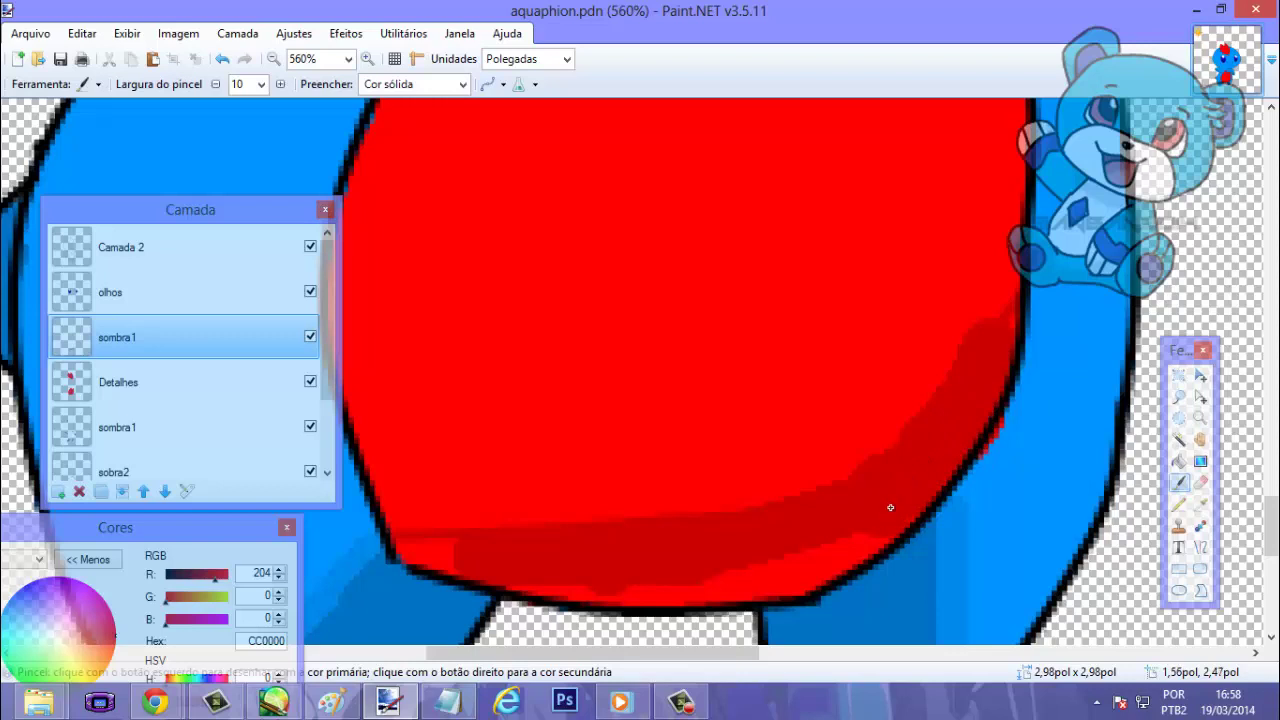
{"action": "mouse_move", "coordinate": [881, 515]}
{"action": "left_mouse_down"}
{"action": "mouse_move", "coordinate": [782, 572]}
{"action": "mouse_move", "coordinate": [654, 581]}
{"action": "left_mouse_up"}
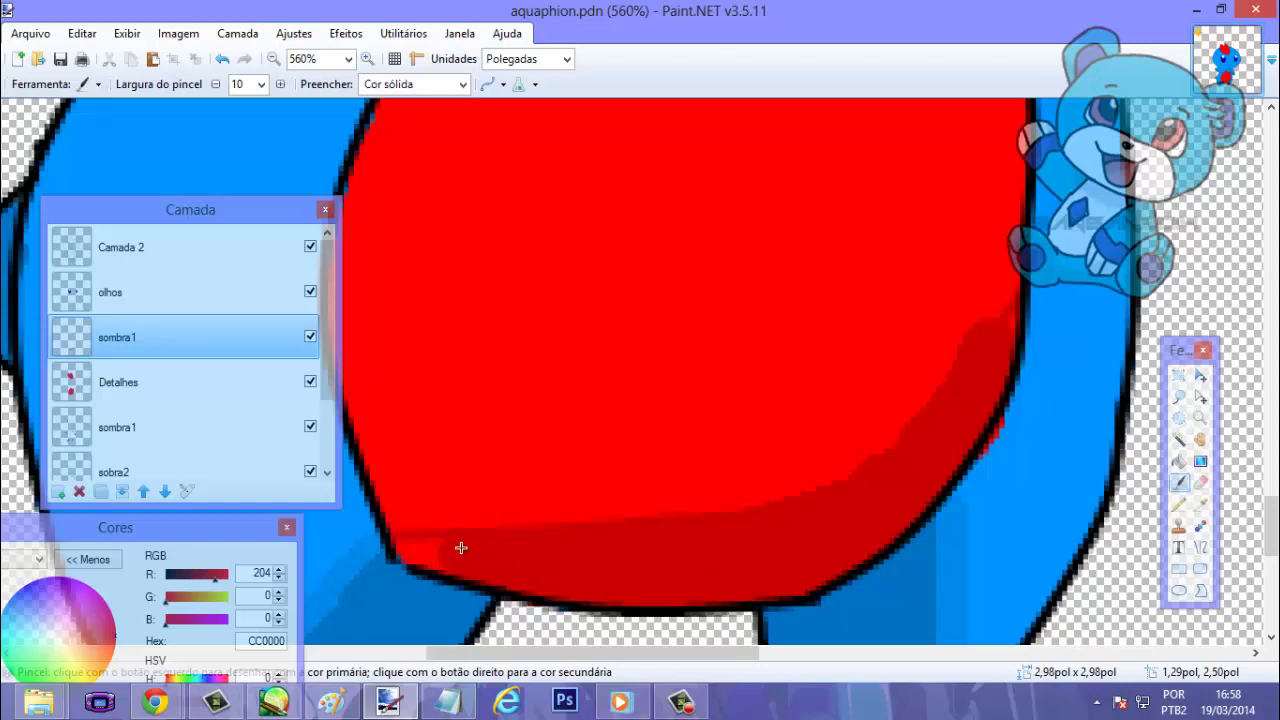
Reduce the brush width to 5 and fill the remaining corners and upper border of the belly flame's dark red shadow.
{"action": "left_click", "coordinate": [244, 84]}
{"action": "type", "text": "4"}
{"action": "left_click", "coordinate": [422, 548]}
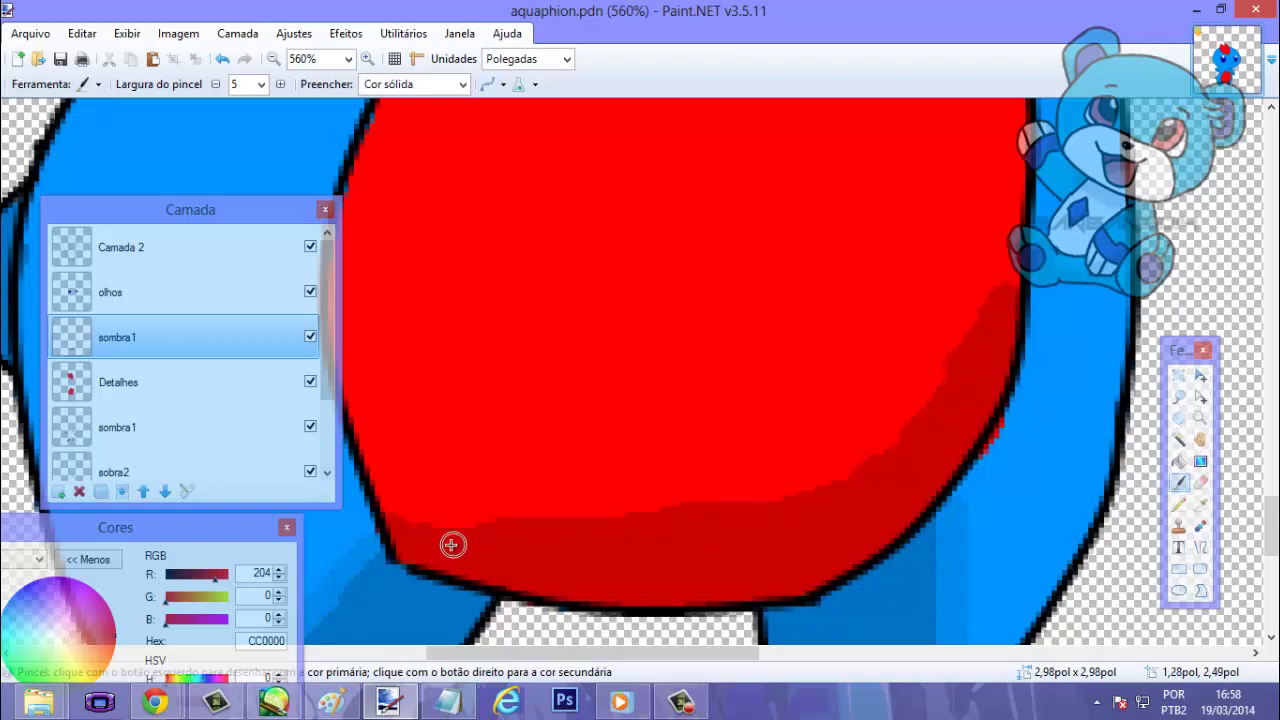
Add another layer, place it between the red sombra1 and Detalhes, and name it sombra2.
{"action": "left_click", "coordinate": [1200, 547]}
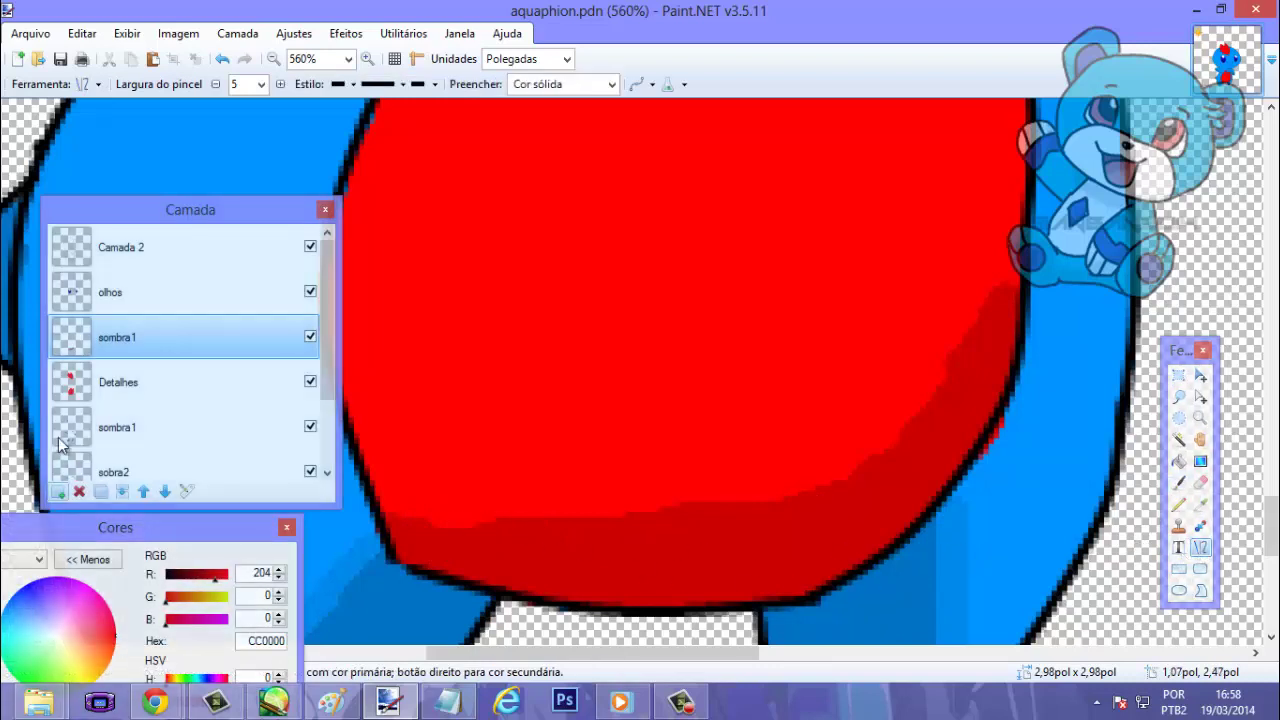
{"action": "left_click", "coordinate": [58, 491]}
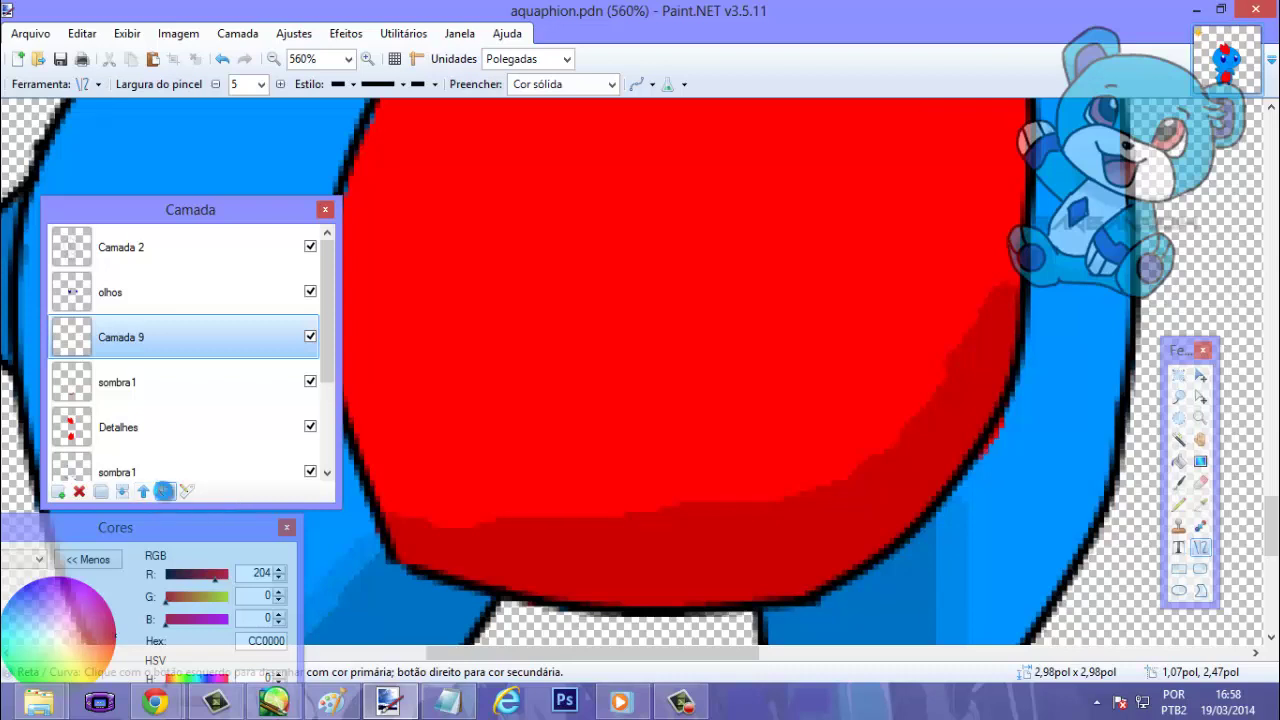
{"action": "left_click", "coordinate": [164, 491]}
{"action": "double_click", "coordinate": [173, 389]}
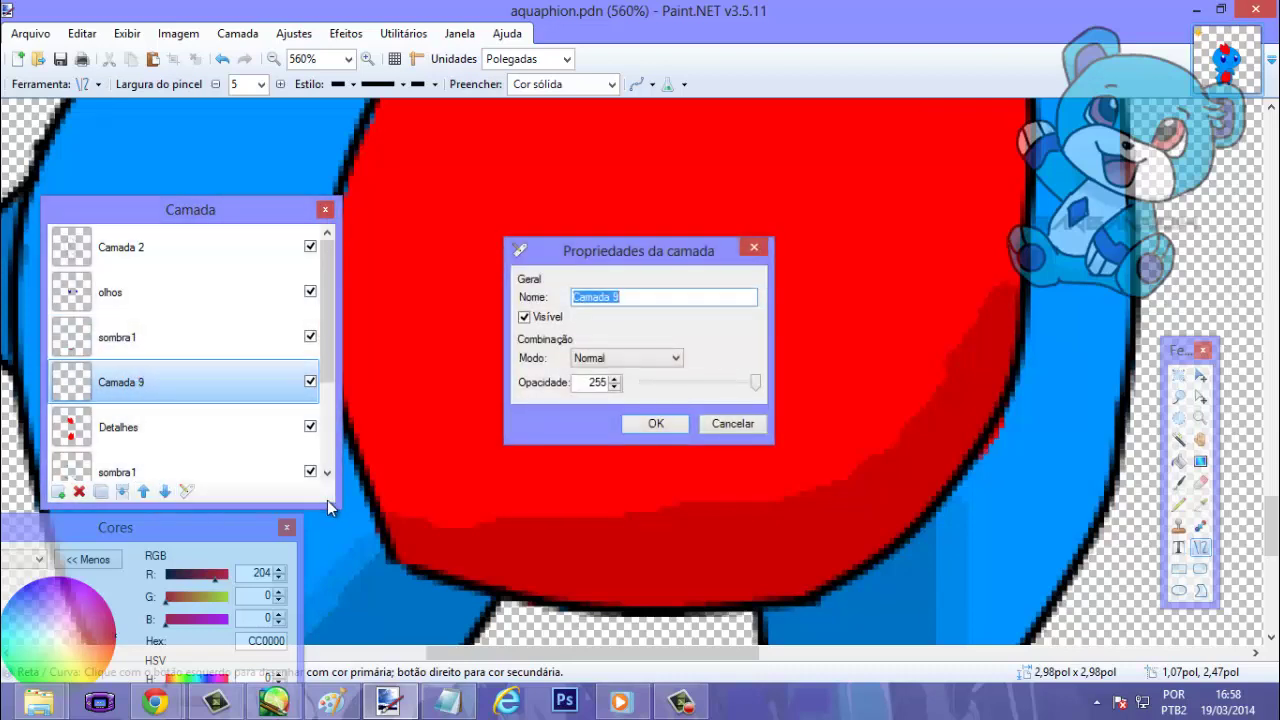
{"action": "type", "text": "sombra2"}
{"action": "left_click", "coordinate": [667, 424]}
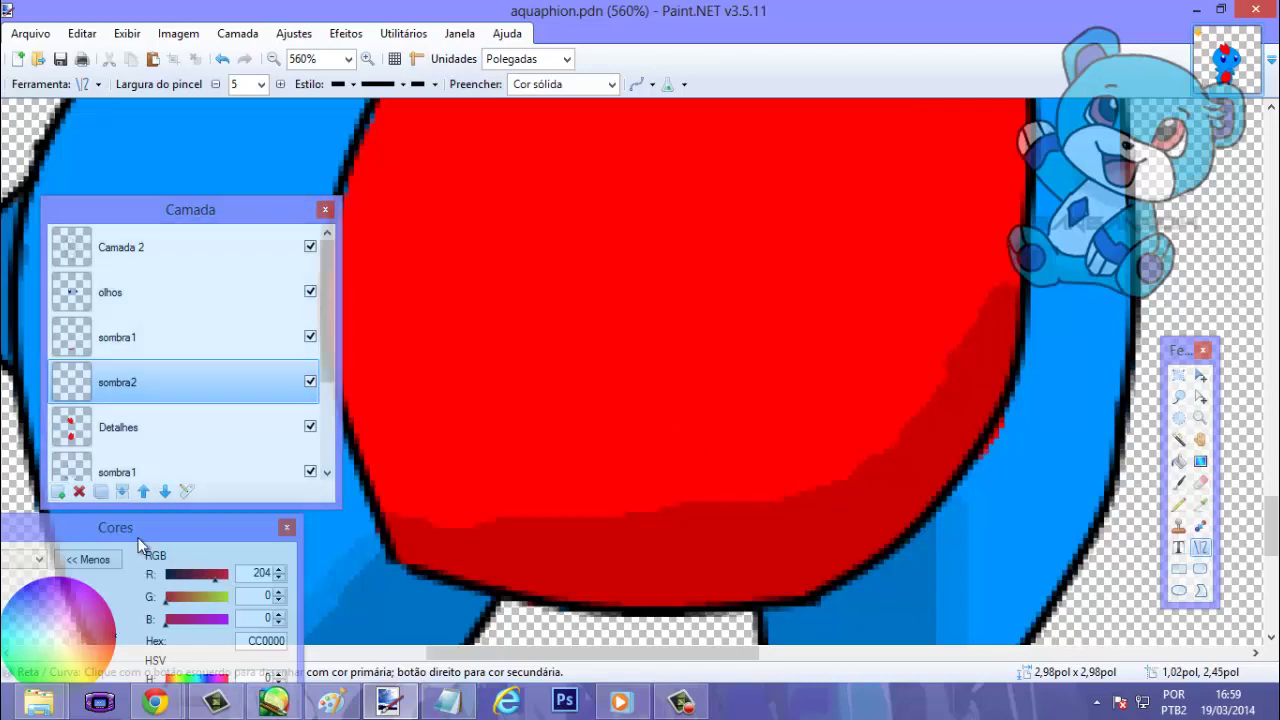
Lighten the primary color to E50000 and brush a second shadow band on sombra2 along the upper border of the belly flame's dark shadow.
{"action": "left_click_drag", "start_coordinate": [133, 530], "coordinate": [199, 374]}
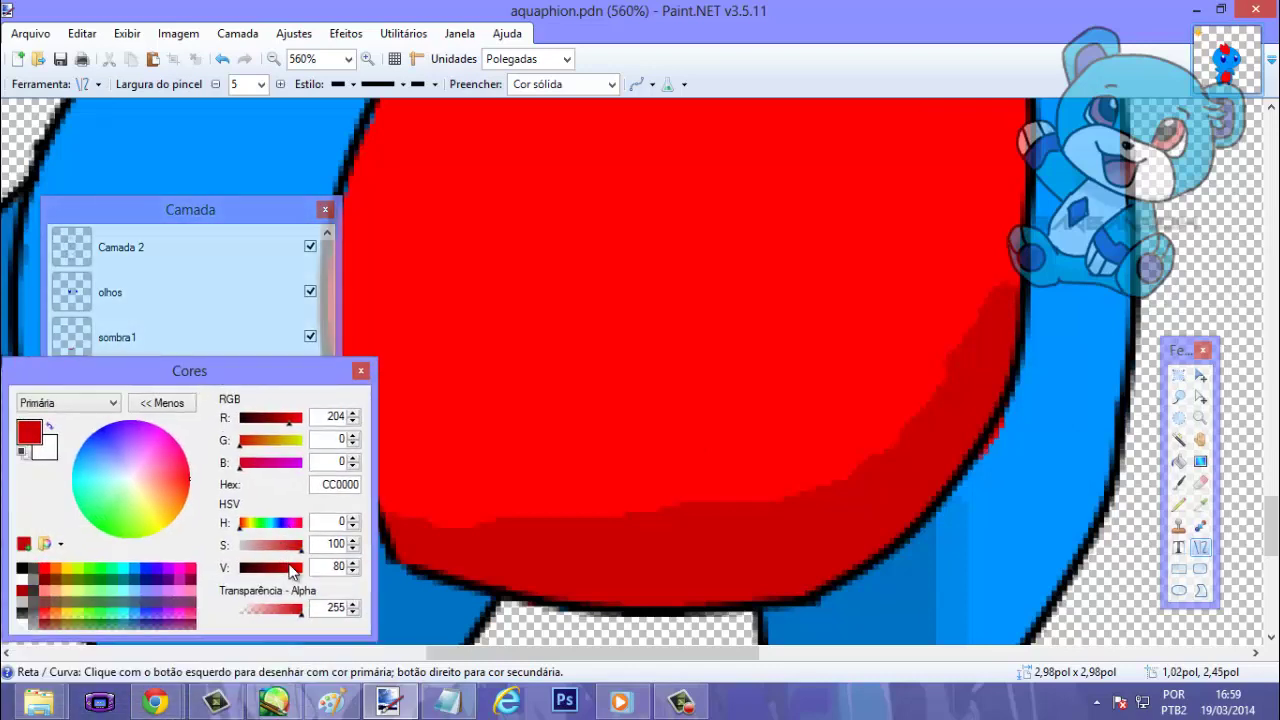
{"action": "left_click_drag", "start_coordinate": [296, 570], "coordinate": [301, 570]}
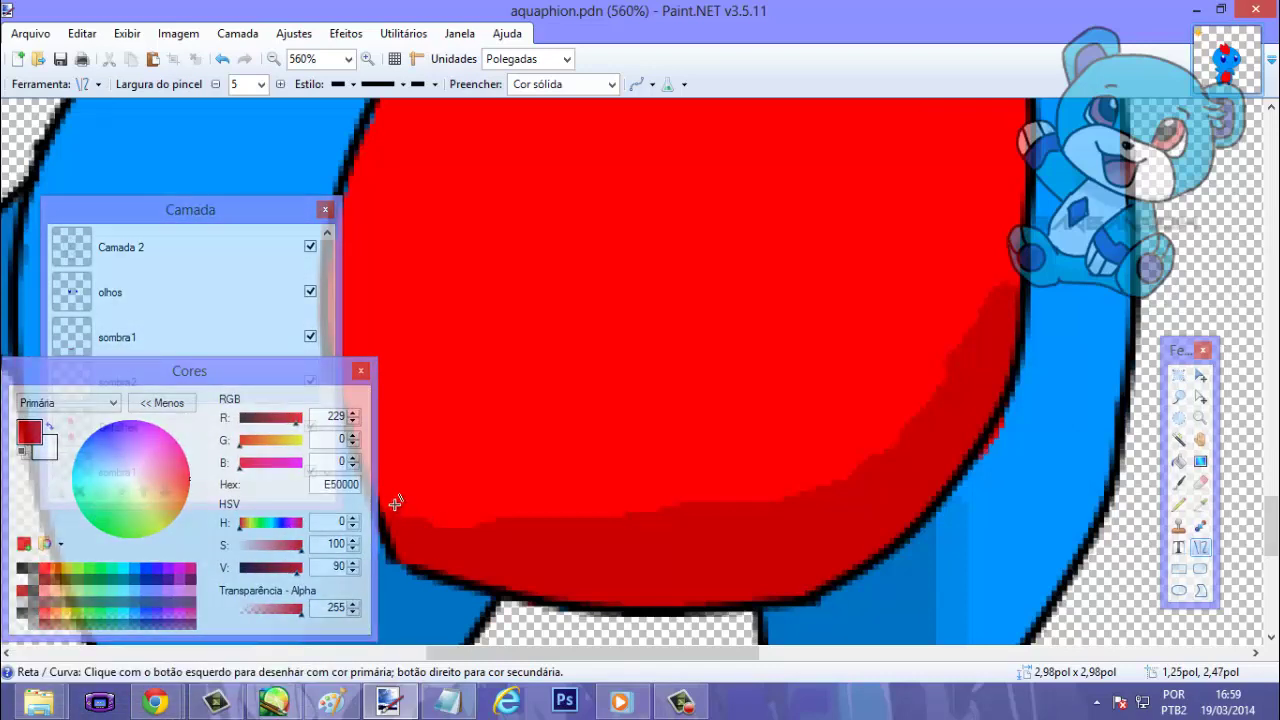
{"action": "left_click_drag", "start_coordinate": [260, 363], "coordinate": [217, 427]}
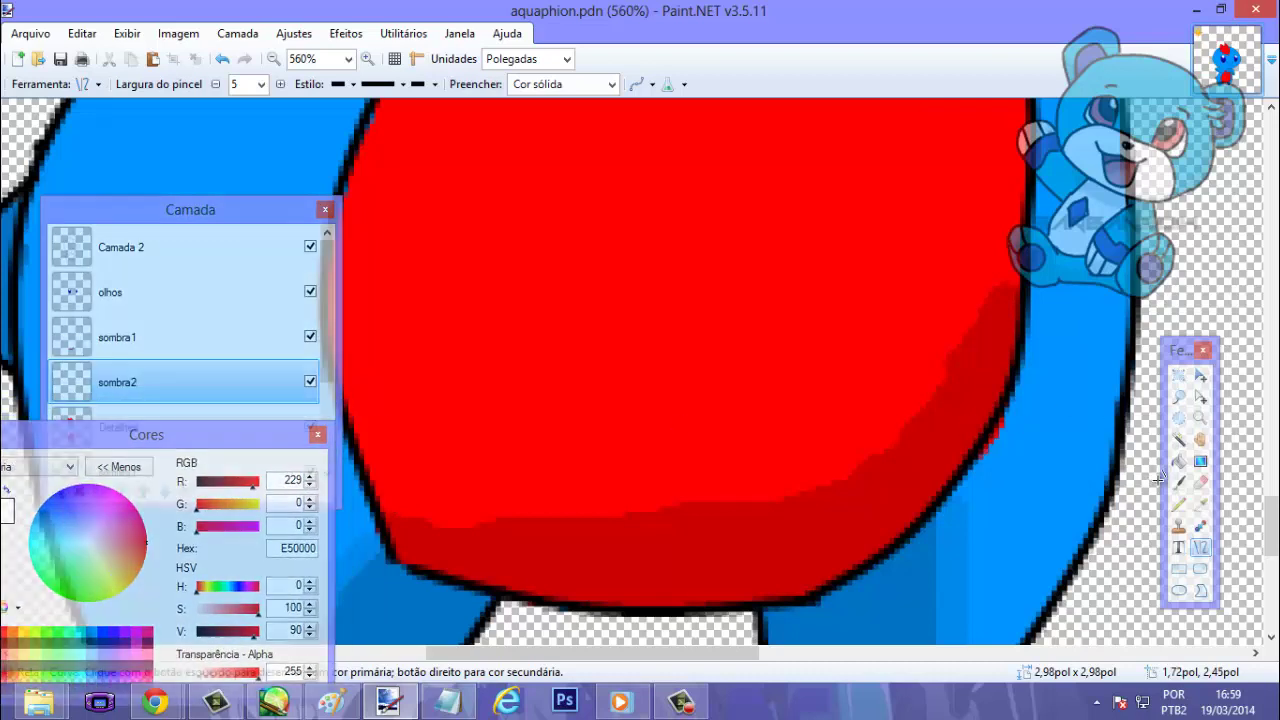
{"action": "key", "text": "b"}
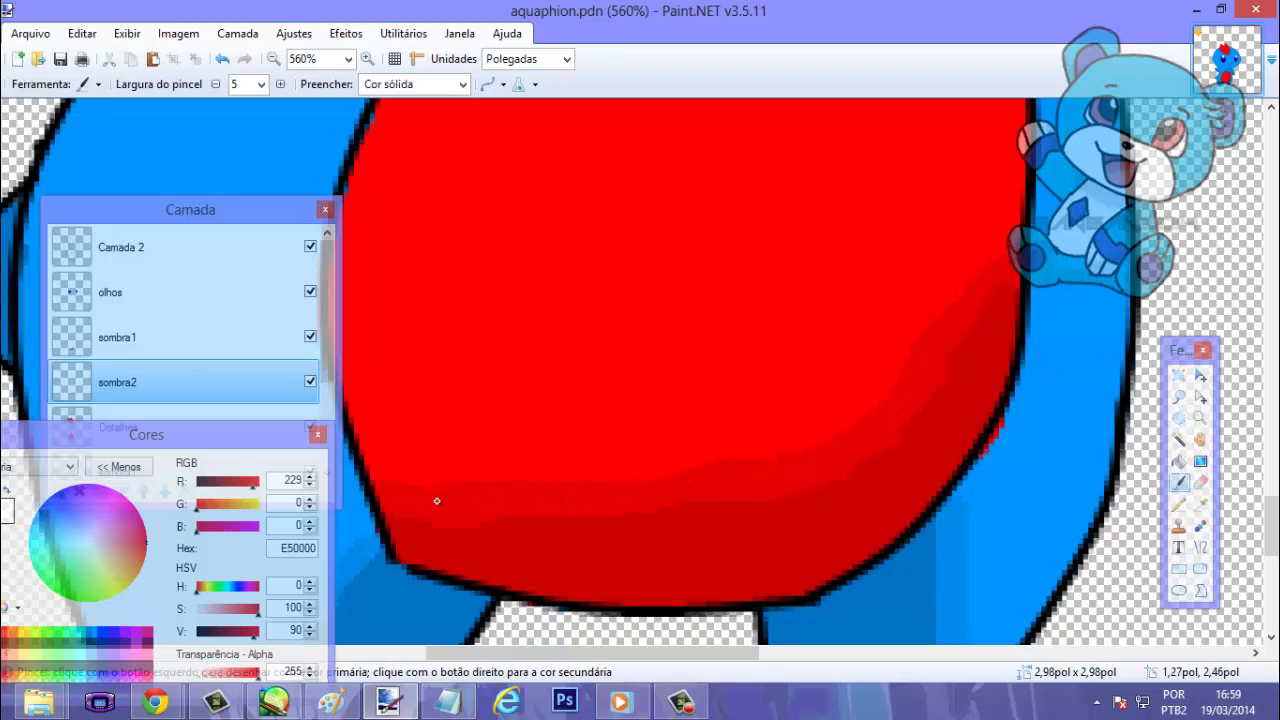
Make Detalhes the active layer and set the Line/Curve tool to width 2 for outlining the head flame's shadow.
{"action": "scroll", "coordinate": [408, 500], "scroll_direction": "down", "scroll_amount": 5}
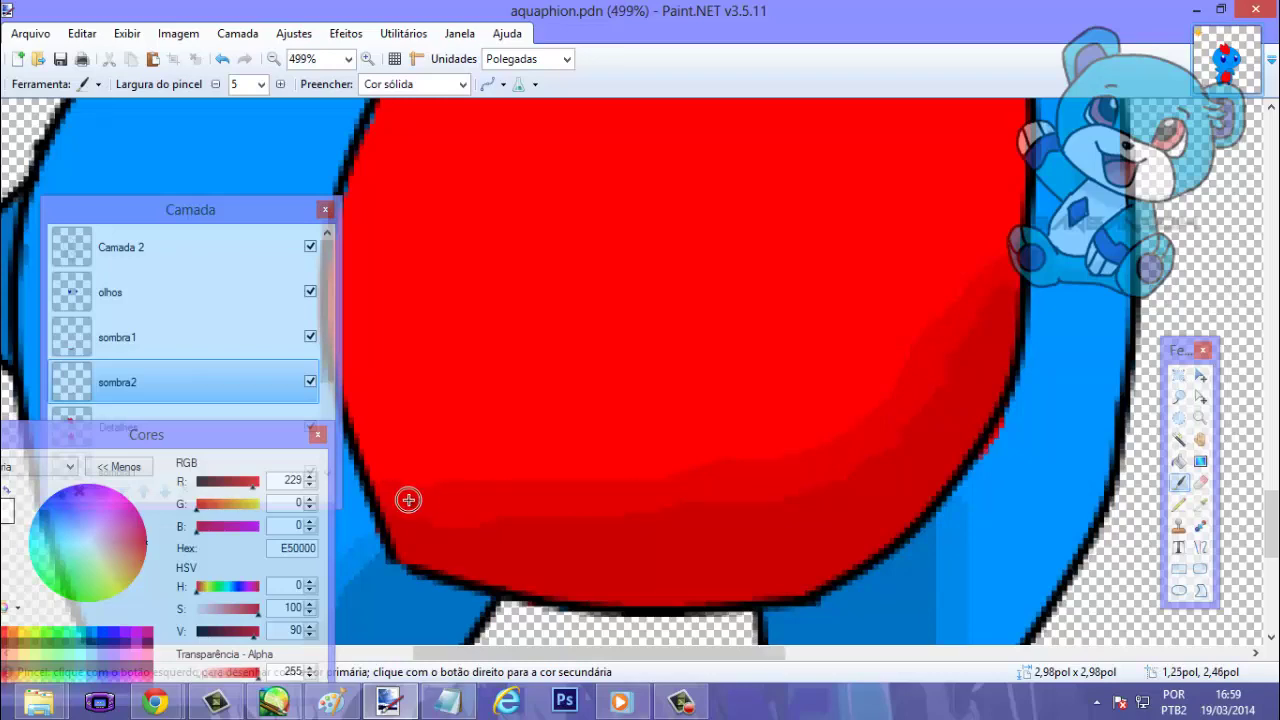
{"action": "scroll", "coordinate": [408, 500], "scroll_direction": "up", "scroll_amount": 5}
{"action": "scroll", "coordinate": [335, 410], "scroll_direction": "down", "scroll_amount": 1}
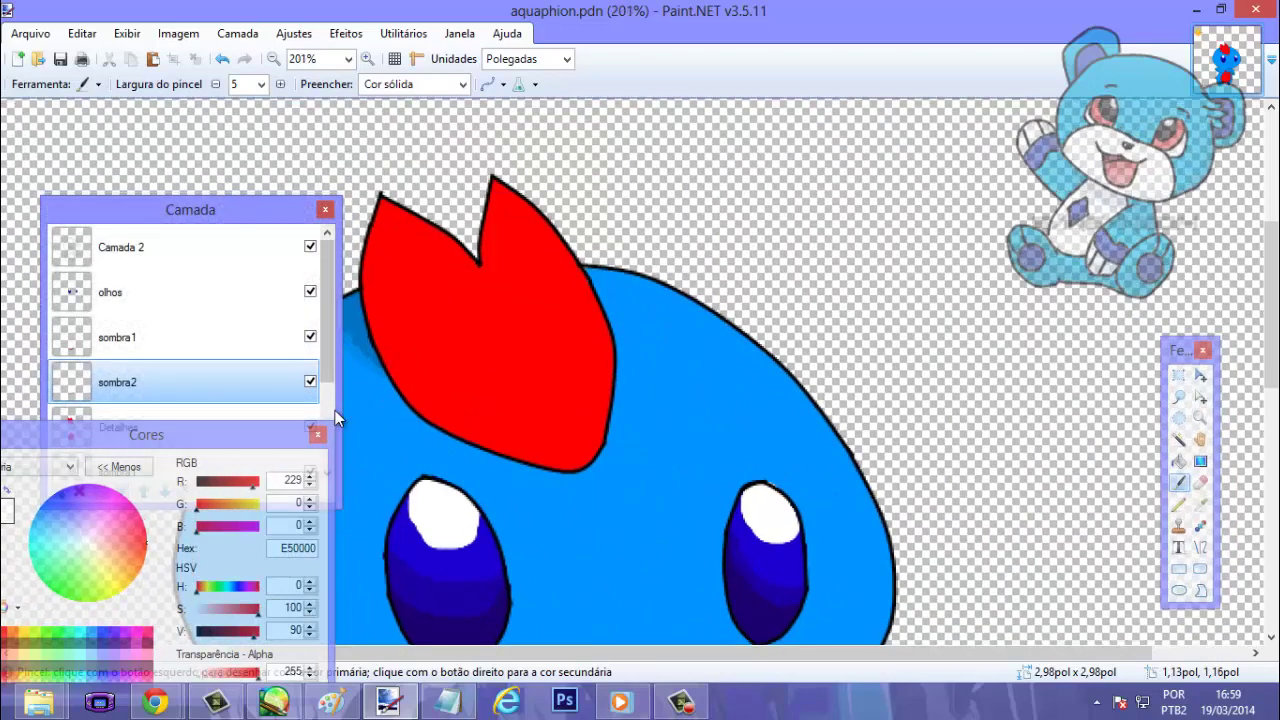
{"action": "scroll", "coordinate": [327, 410], "scroll_direction": "down", "scroll_amount": 1}
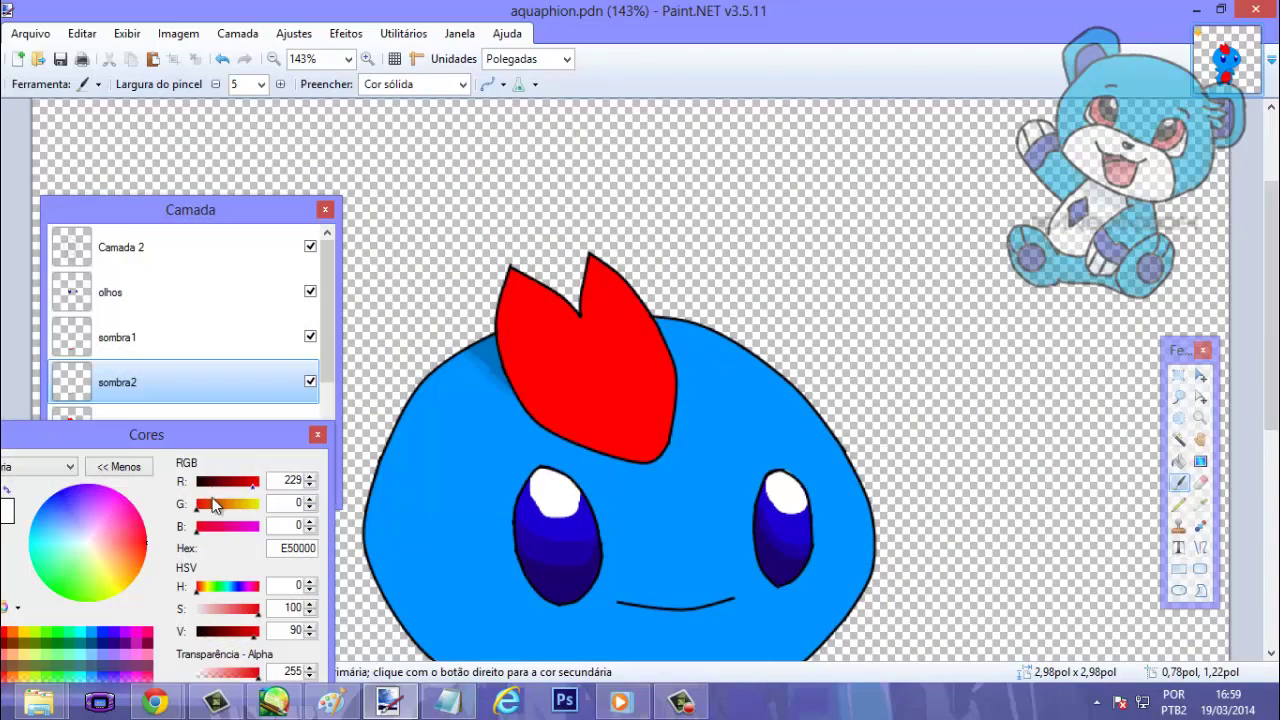
{"action": "left_click_drag", "start_coordinate": [170, 430], "coordinate": [166, 532]}
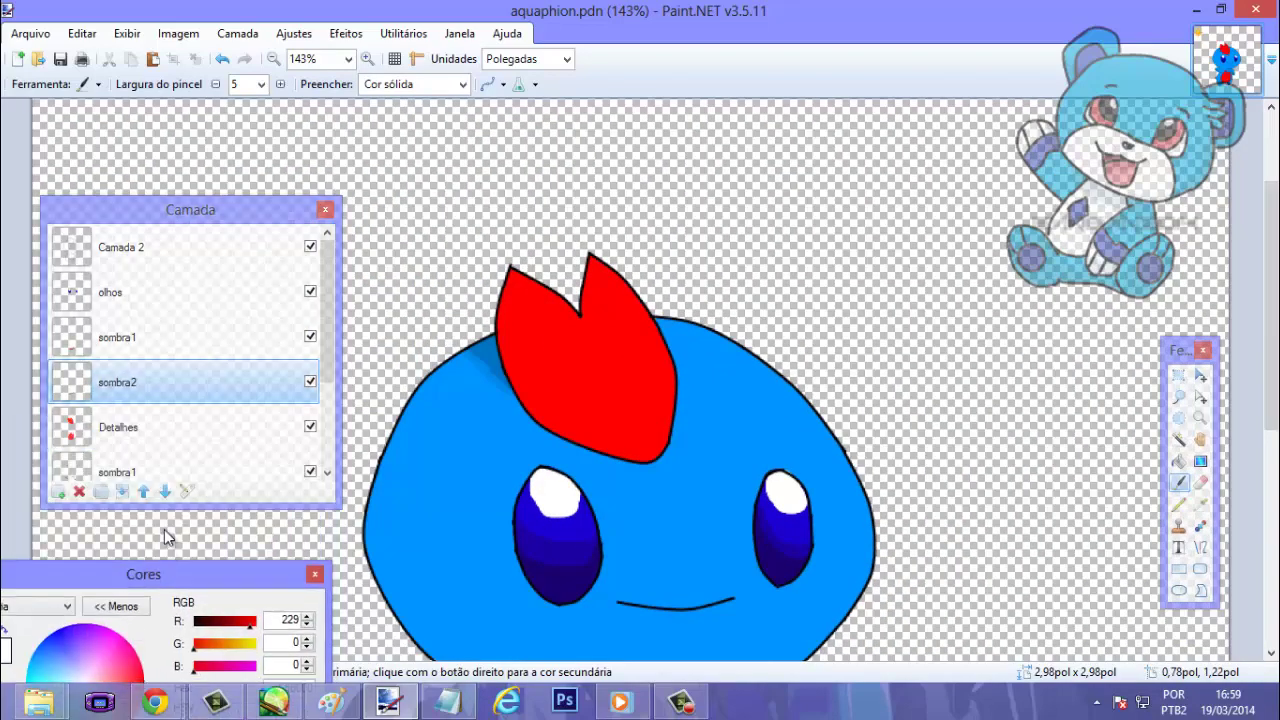
{"action": "left_click", "coordinate": [166, 428]}
{"action": "left_click", "coordinate": [1200, 547]}
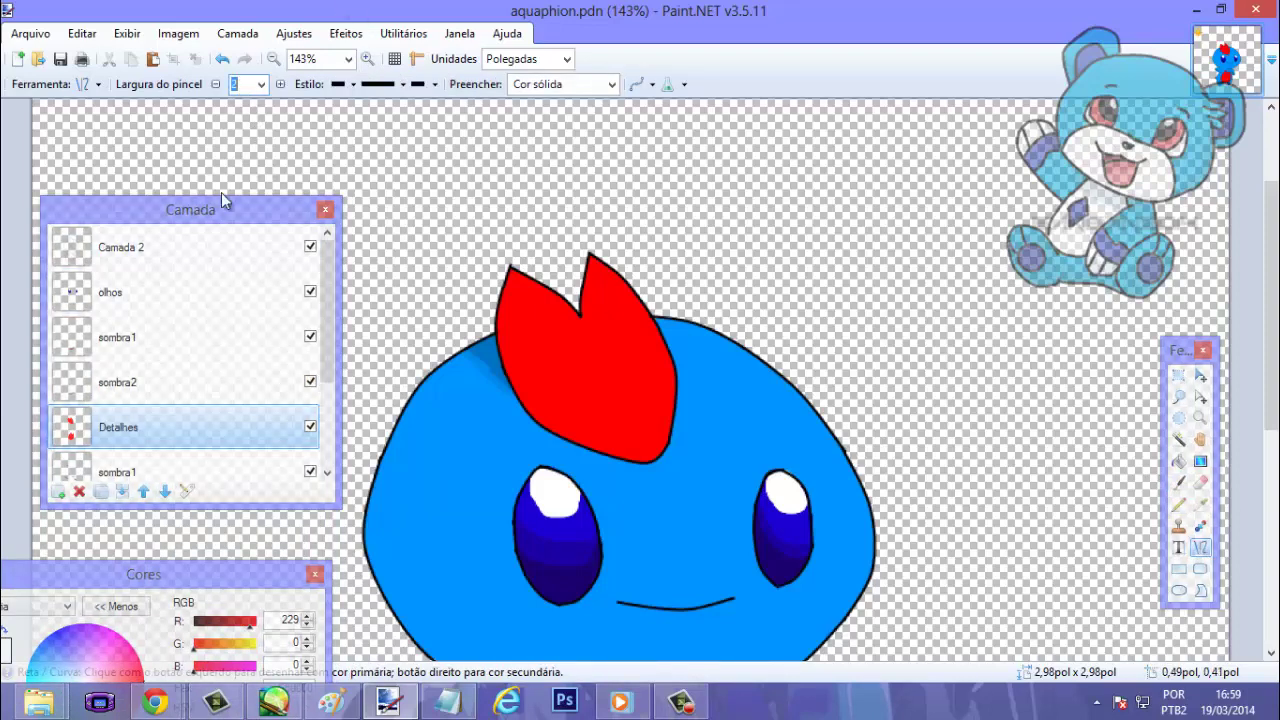
Sample the dark red of the belly flame's first shadow as the primary color.
{"action": "left_click", "coordinate": [200, 350]}
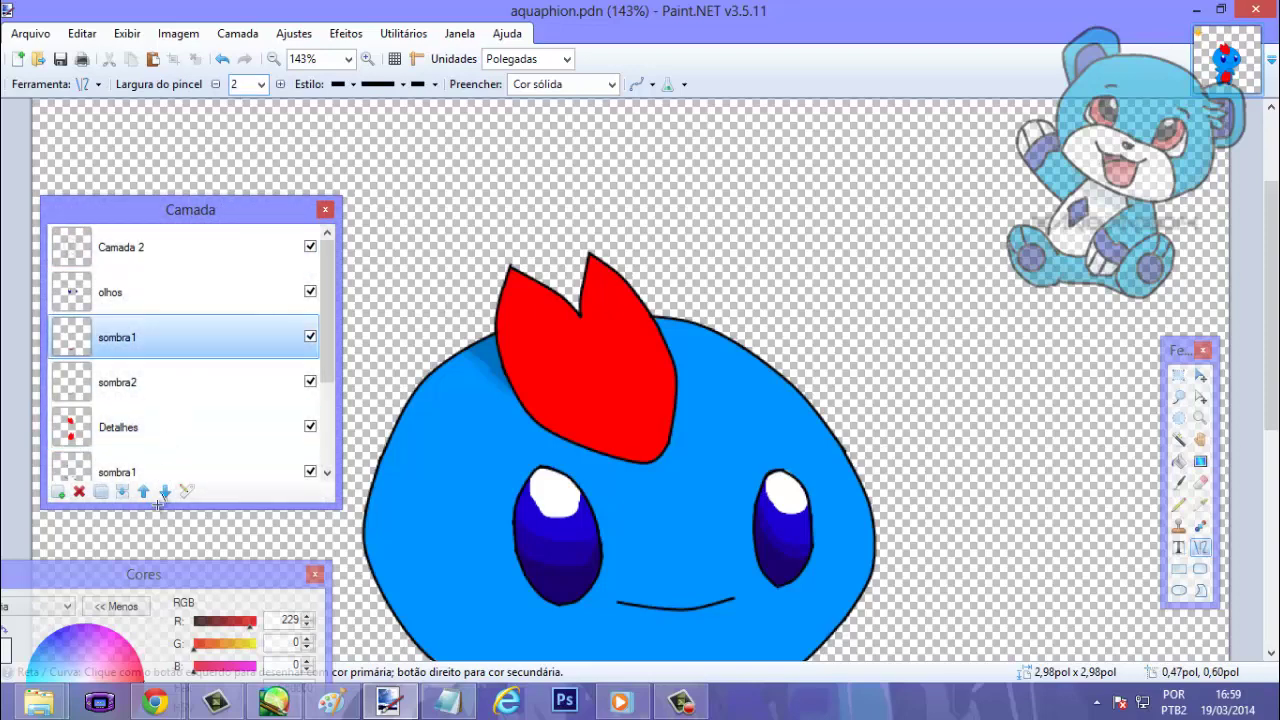
{"action": "left_click_drag", "start_coordinate": [142, 578], "coordinate": [204, 284]}
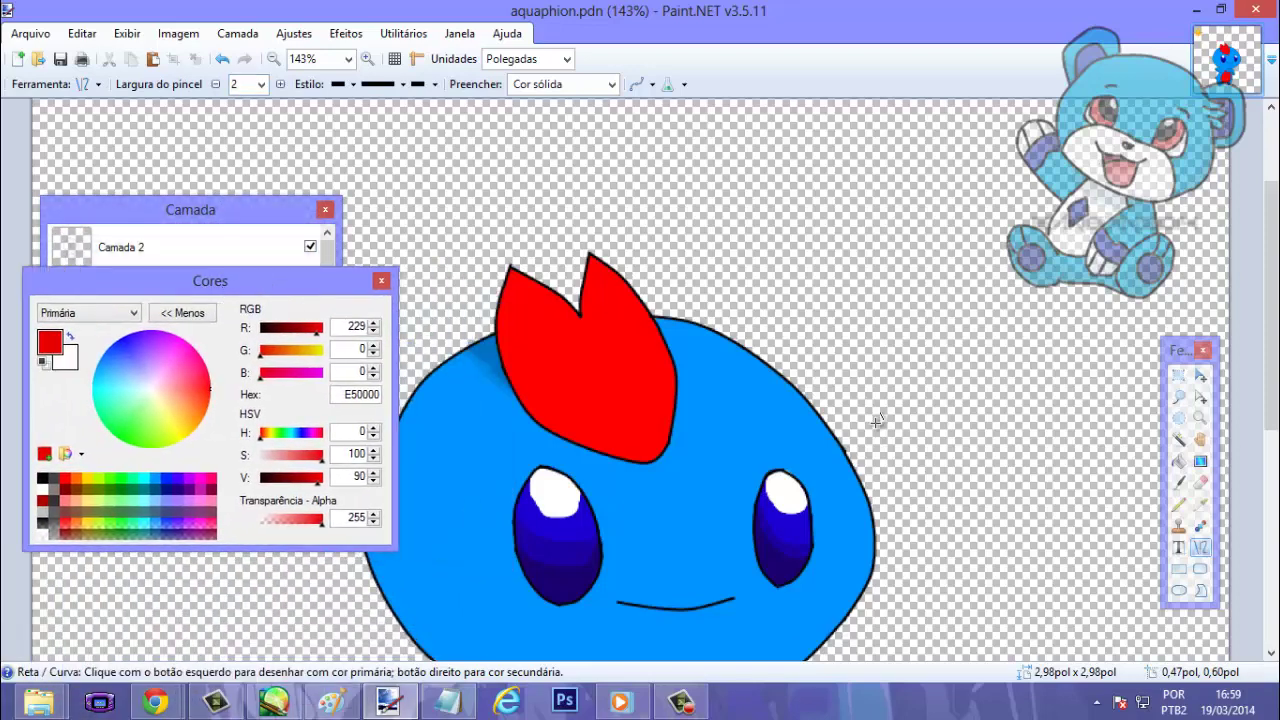
{"action": "key", "text": "k"}
{"action": "scroll", "coordinate": [651, 391], "scroll_direction": "down", "scroll_amount": 5}
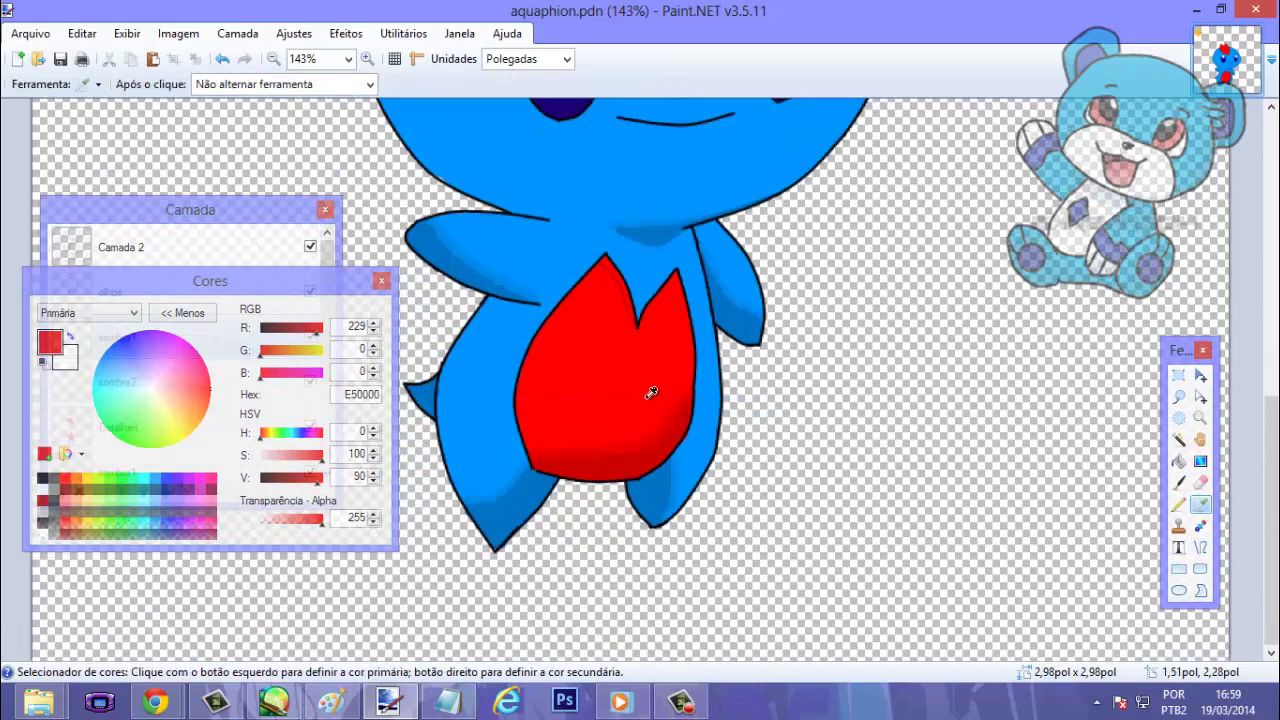
{"action": "left_click", "coordinate": [636, 452]}
{"action": "scroll", "coordinate": [518, 373], "scroll_direction": "up", "scroll_amount": 5}
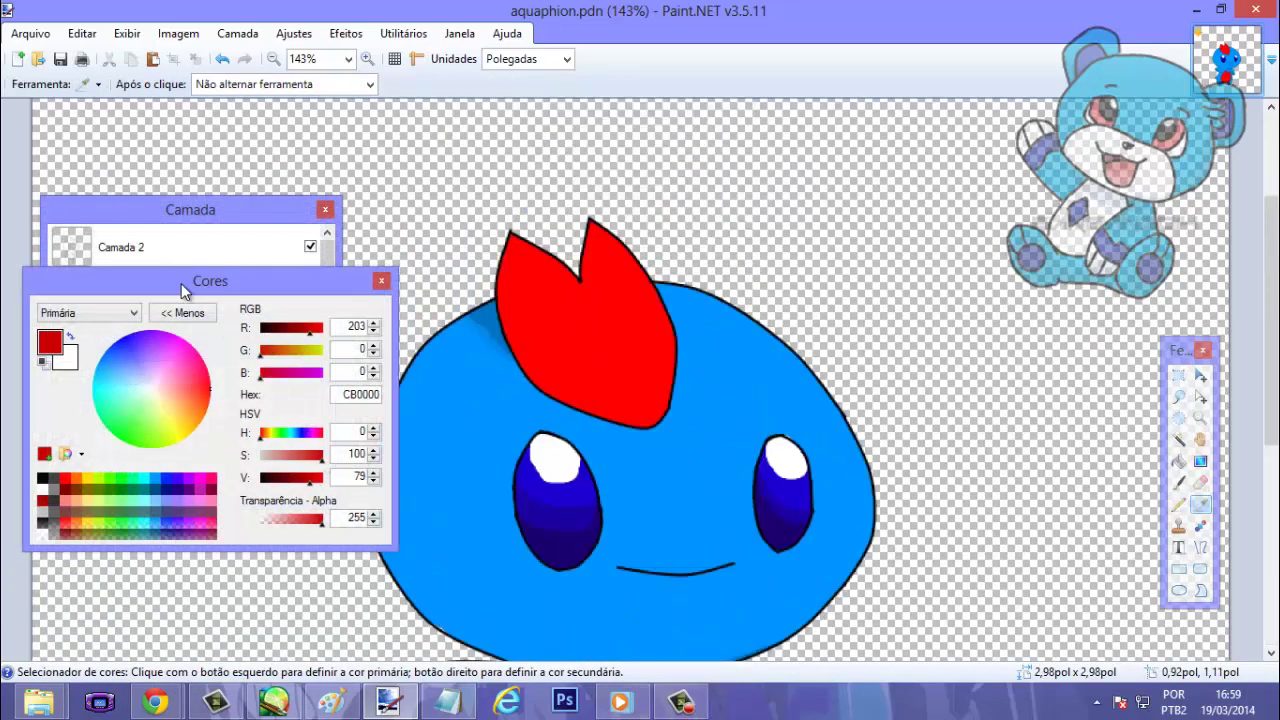
{"action": "left_click_drag", "start_coordinate": [181, 283], "coordinate": [164, 427]}
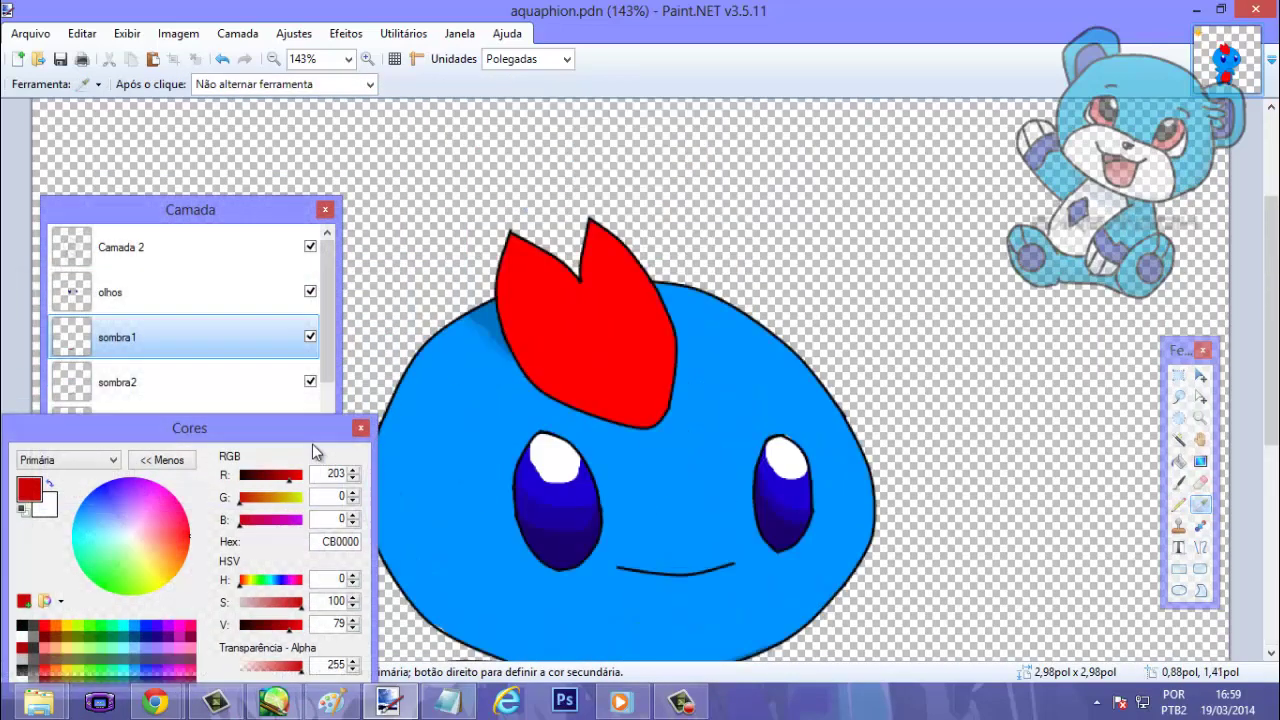
On Detalhes, outline the head flame's shadow with two dark red curves, one from the shorter tip to the base and one from notch to taller tip.
{"action": "scroll", "coordinate": [250, 370], "scroll_direction": "down", "scroll_amount": 1}
{"action": "left_click", "coordinate": [172, 386]}
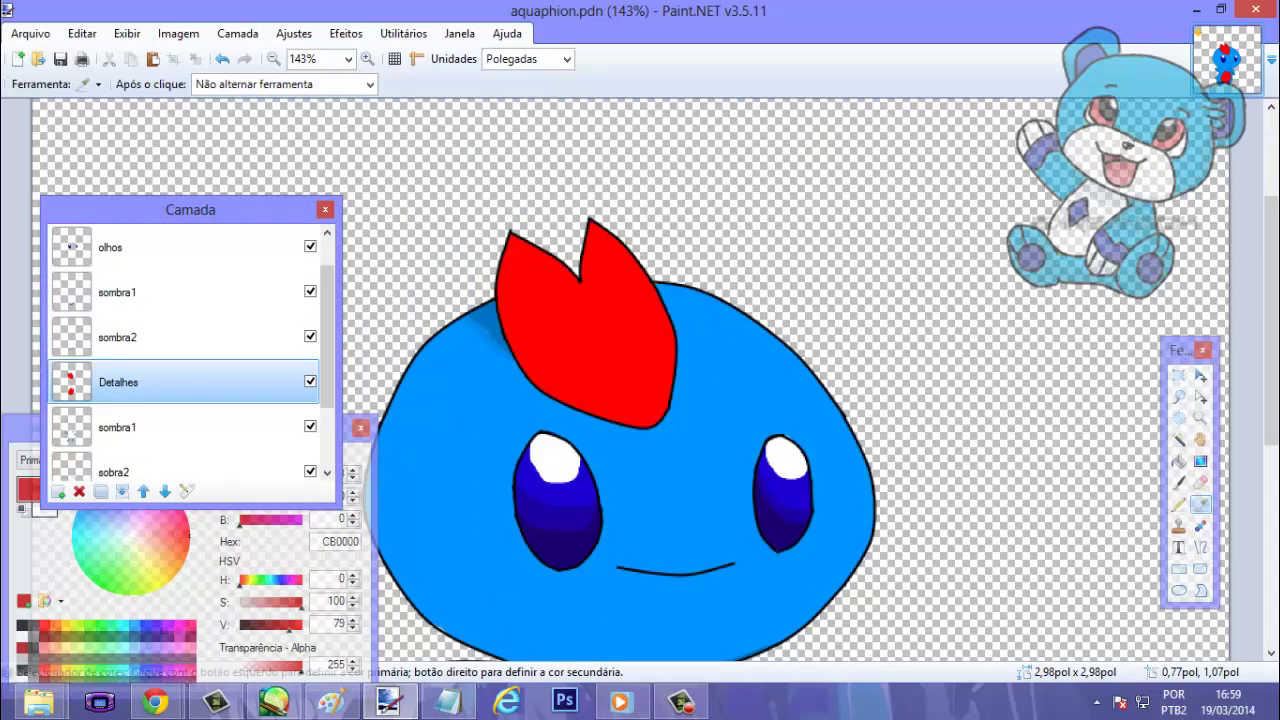
{"action": "left_click", "coordinate": [1201, 547]}
{"action": "scroll", "coordinate": [524, 386], "scroll_direction": "up", "scroll_amount": 4}
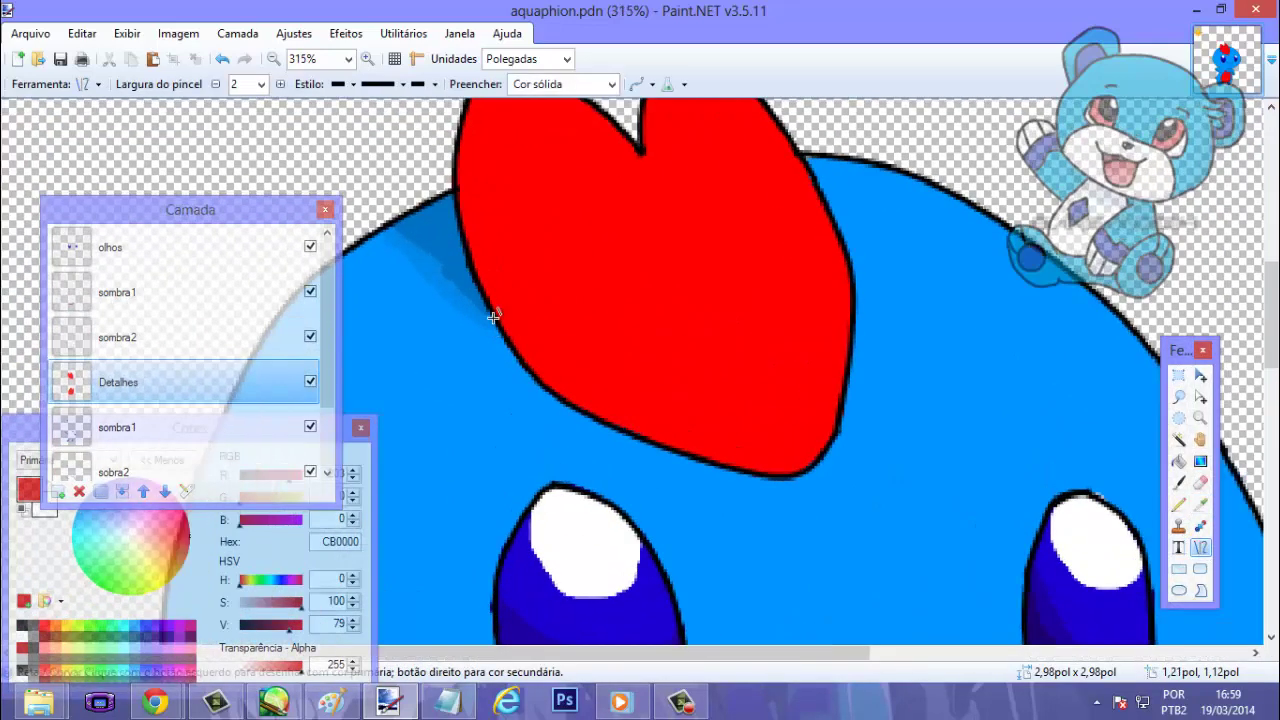
{"action": "scroll", "coordinate": [490, 250], "scroll_direction": "up", "scroll_amount": 2}
{"action": "scroll", "coordinate": [500, 268], "scroll_direction": "down", "scroll_amount": 1}
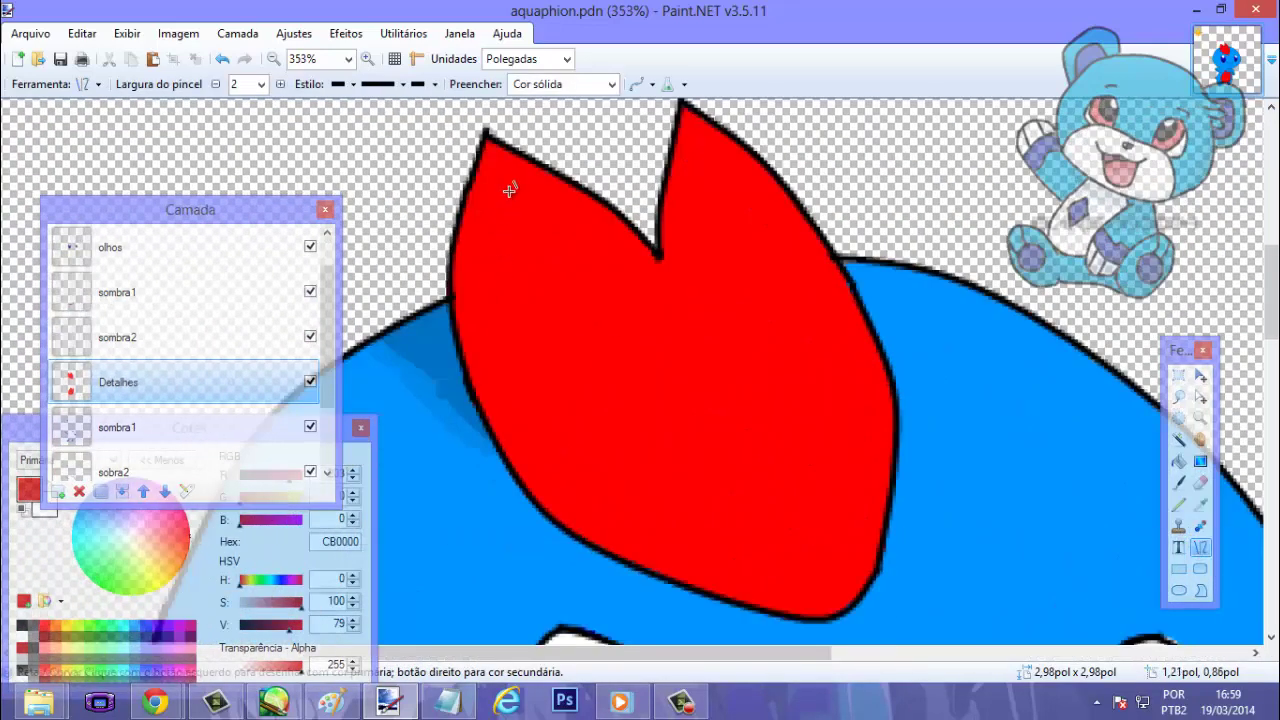
{"action": "mouse_move", "coordinate": [523, 166]}
{"action": "left_mouse_down"}
{"action": "mouse_move", "coordinate": [574, 383]}
{"action": "mouse_move", "coordinate": [829, 612]}
{"action": "left_mouse_up"}
{"action": "left_click_drag", "start_coordinate": [728, 457], "coordinate": [622, 514]}
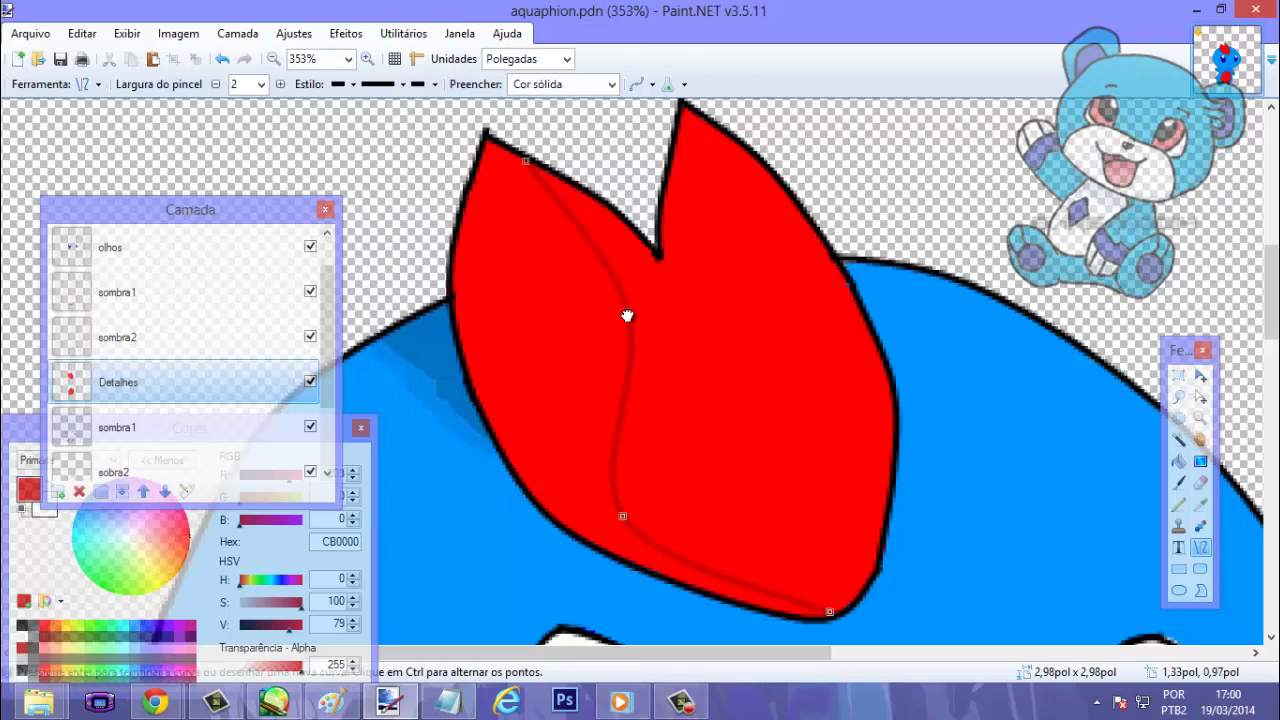
{"action": "left_click_drag", "start_coordinate": [627, 316], "coordinate": [499, 321]}
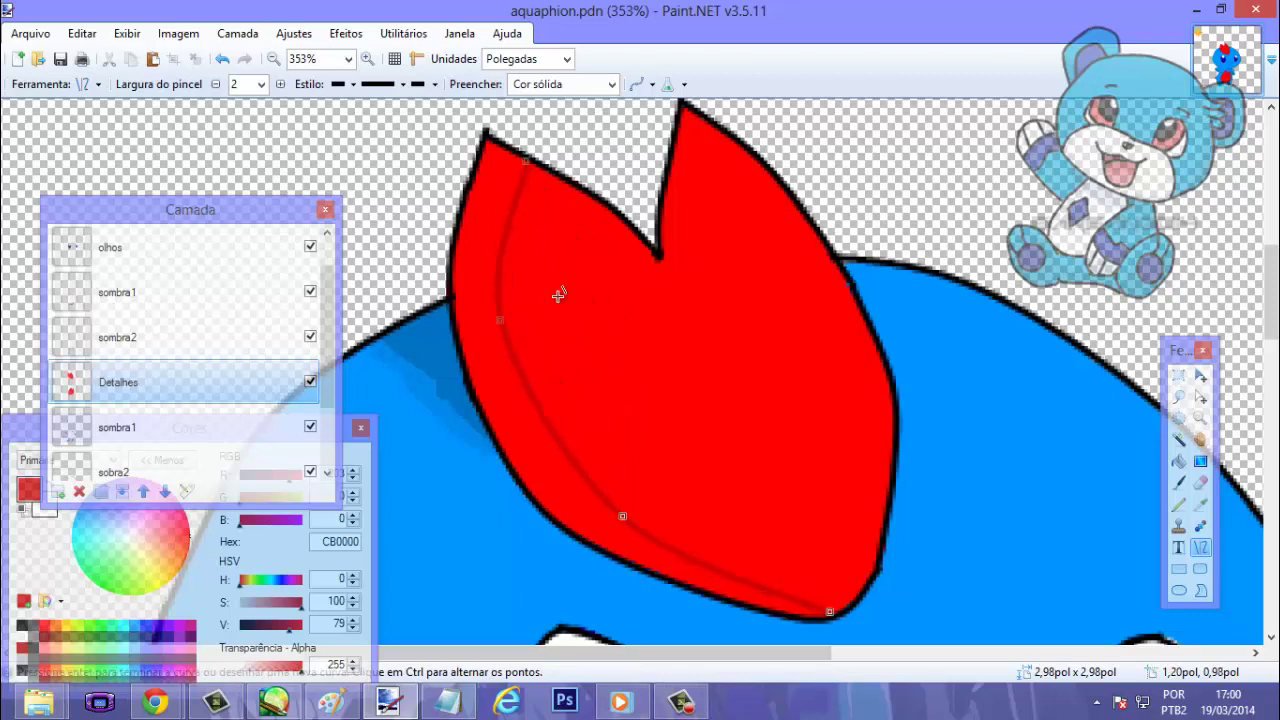
{"action": "left_click_drag", "start_coordinate": [666, 260], "coordinate": [699, 112]}
{"action": "key", "text": "Return"}
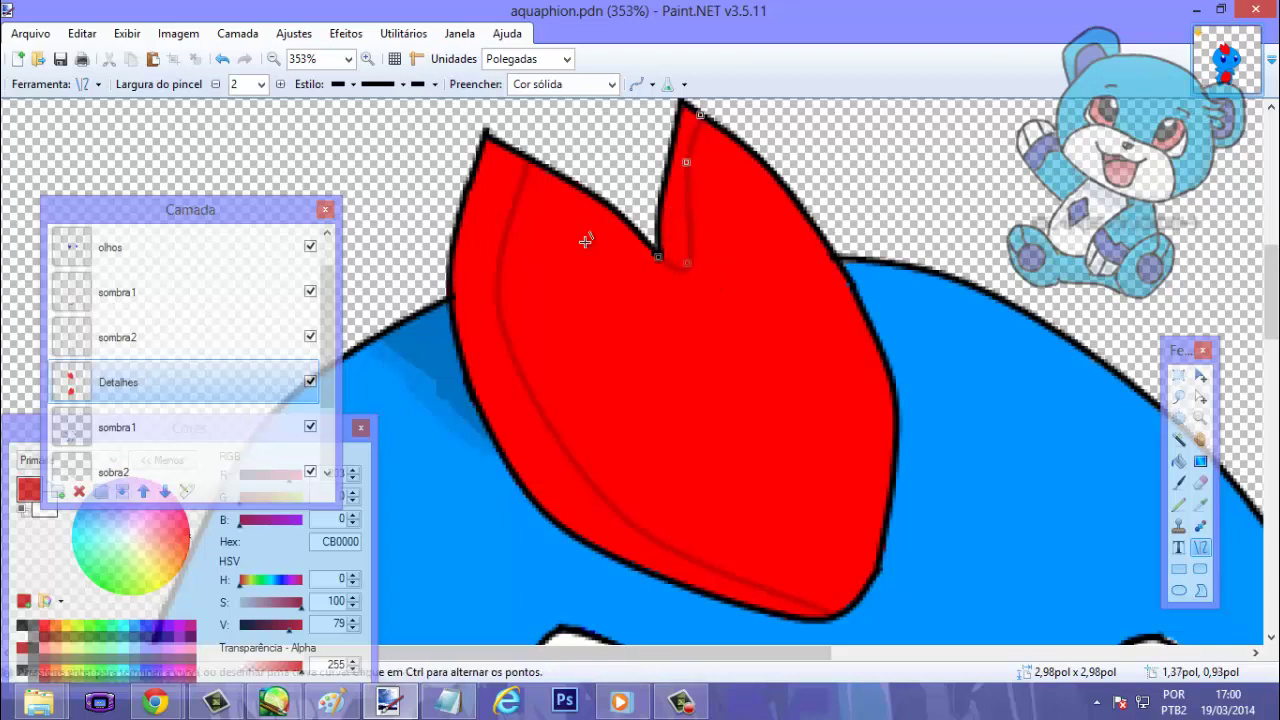
On the sombra1 layer above Detalhes, fill the outlined shadow at the head flame's base with dark red, using a width 4 brush.
{"action": "left_click", "coordinate": [170, 302]}
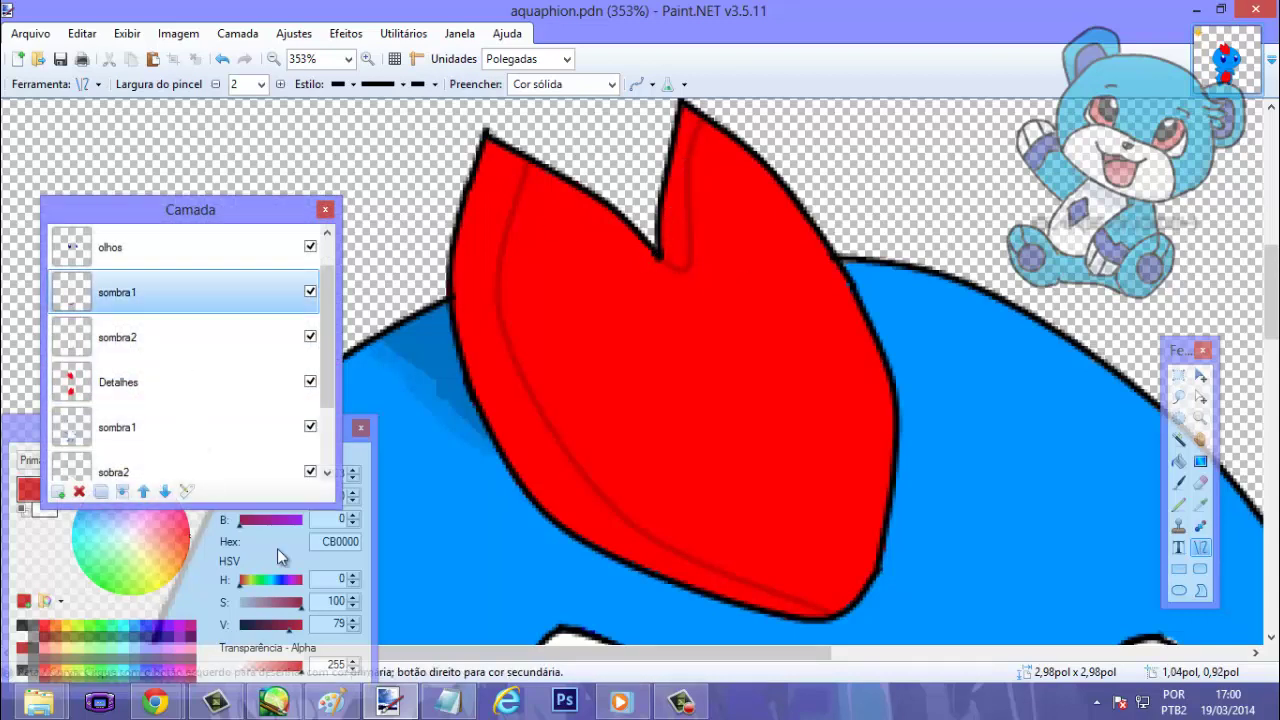
{"action": "mouse_move", "coordinate": [27, 441]}
{"action": "left_mouse_down"}
{"action": "mouse_move", "coordinate": [61, 417]}
{"action": "mouse_move", "coordinate": [65, 383]}
{"action": "left_mouse_up"}
{"action": "key", "text": "b"}
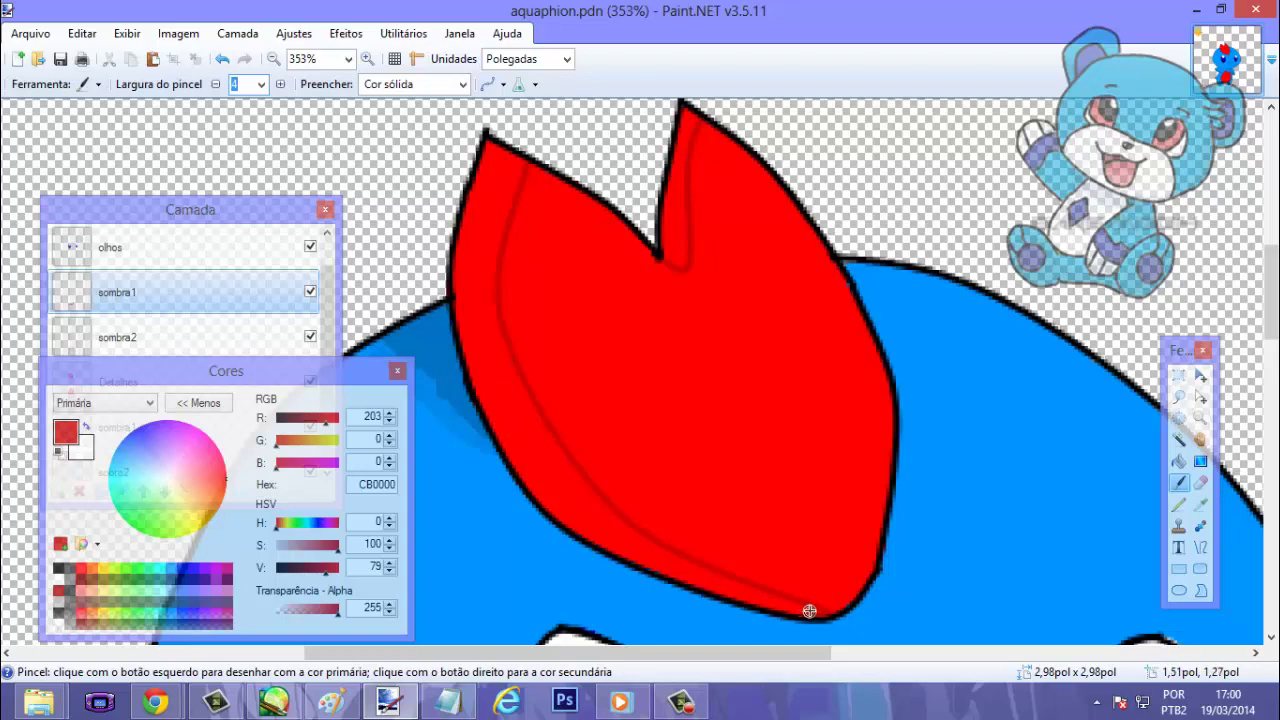
{"action": "scroll", "coordinate": [809, 614], "scroll_direction": "up", "scroll_amount": 5}
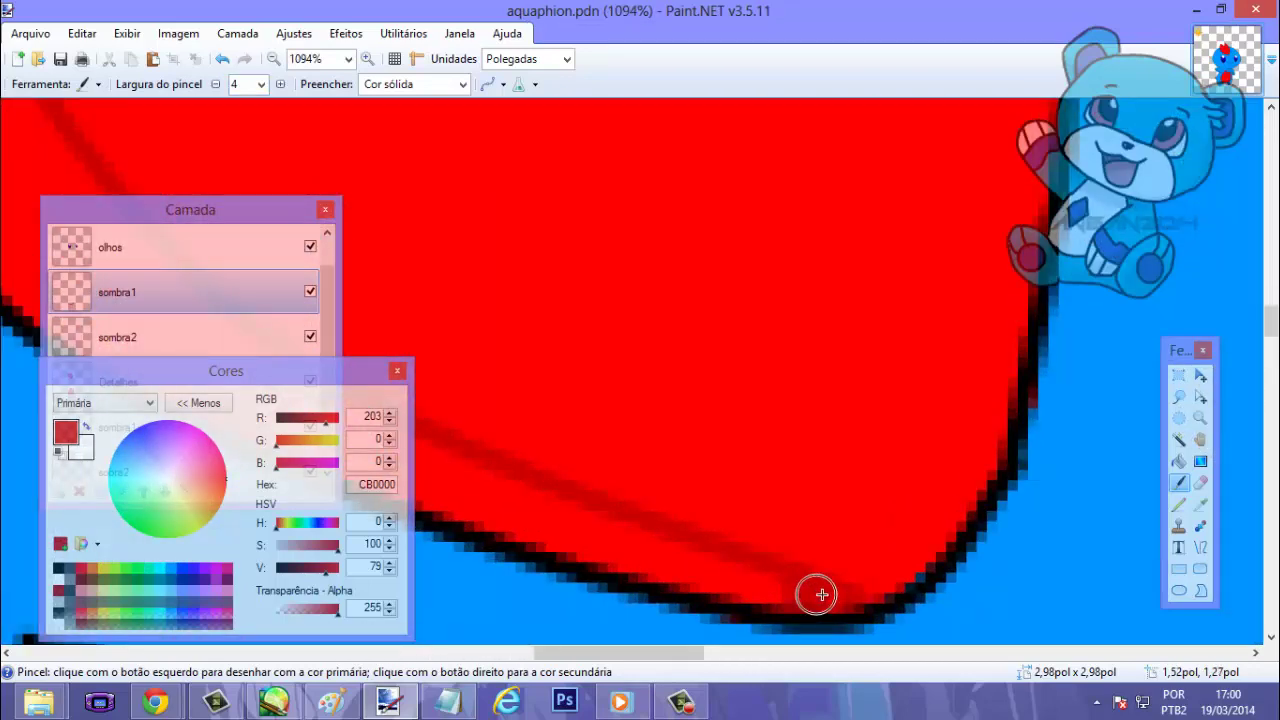
{"action": "left_click_drag", "start_coordinate": [755, 581], "coordinate": [658, 557]}
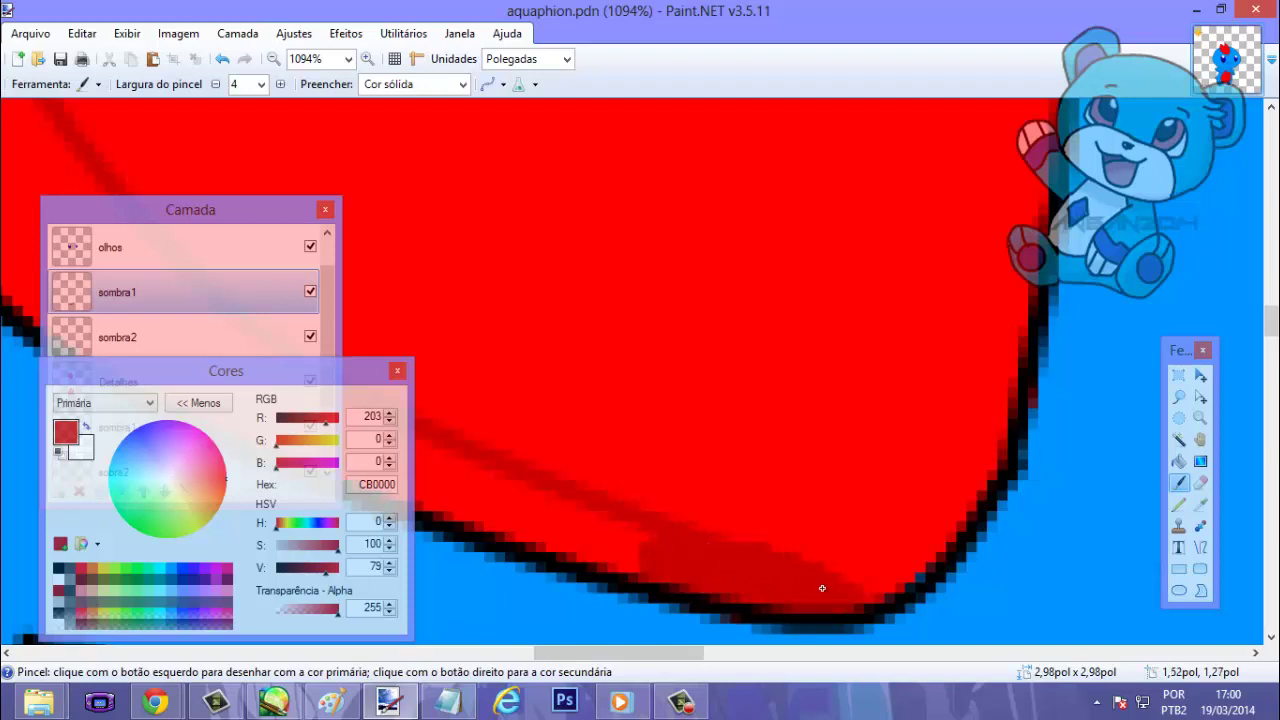
Set the brush width to 7 and fill the outlined shadow on the head flame's taller tip with dark red.
{"action": "scroll", "coordinate": [663, 557], "scroll_direction": "down", "scroll_amount": 2}
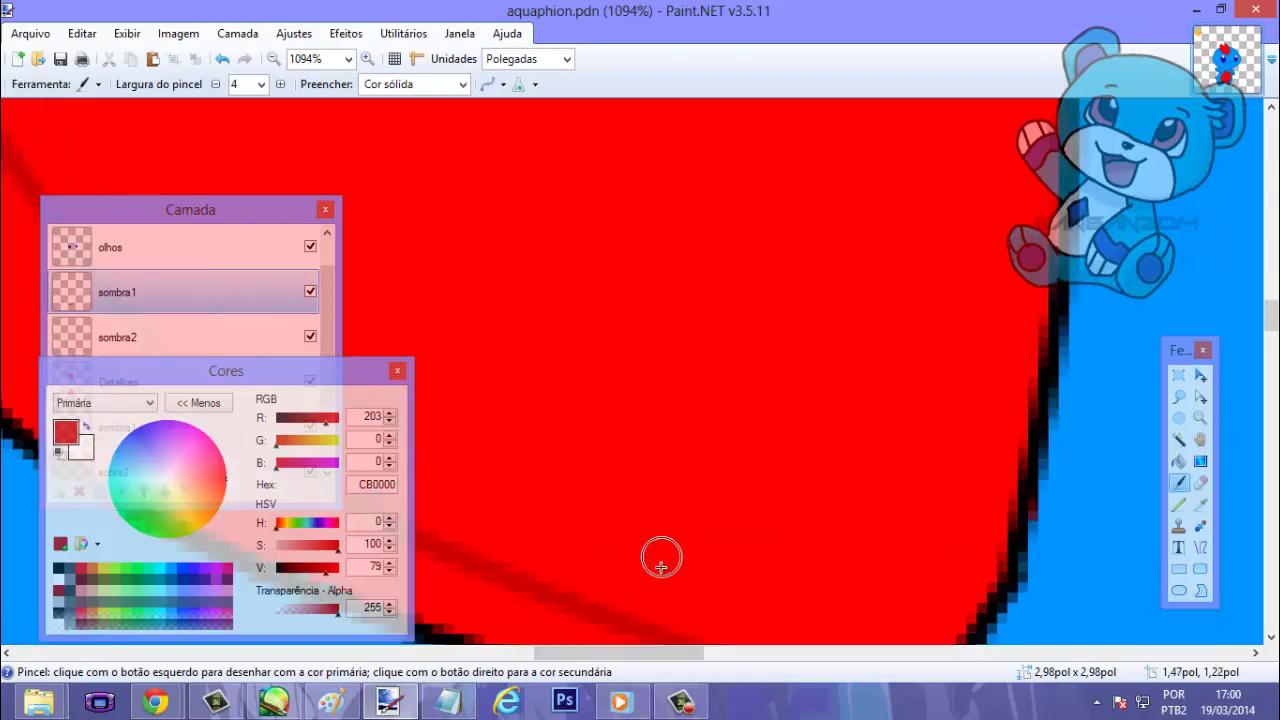
{"action": "scroll", "coordinate": [658, 562], "scroll_direction": "down", "scroll_amount": 4}
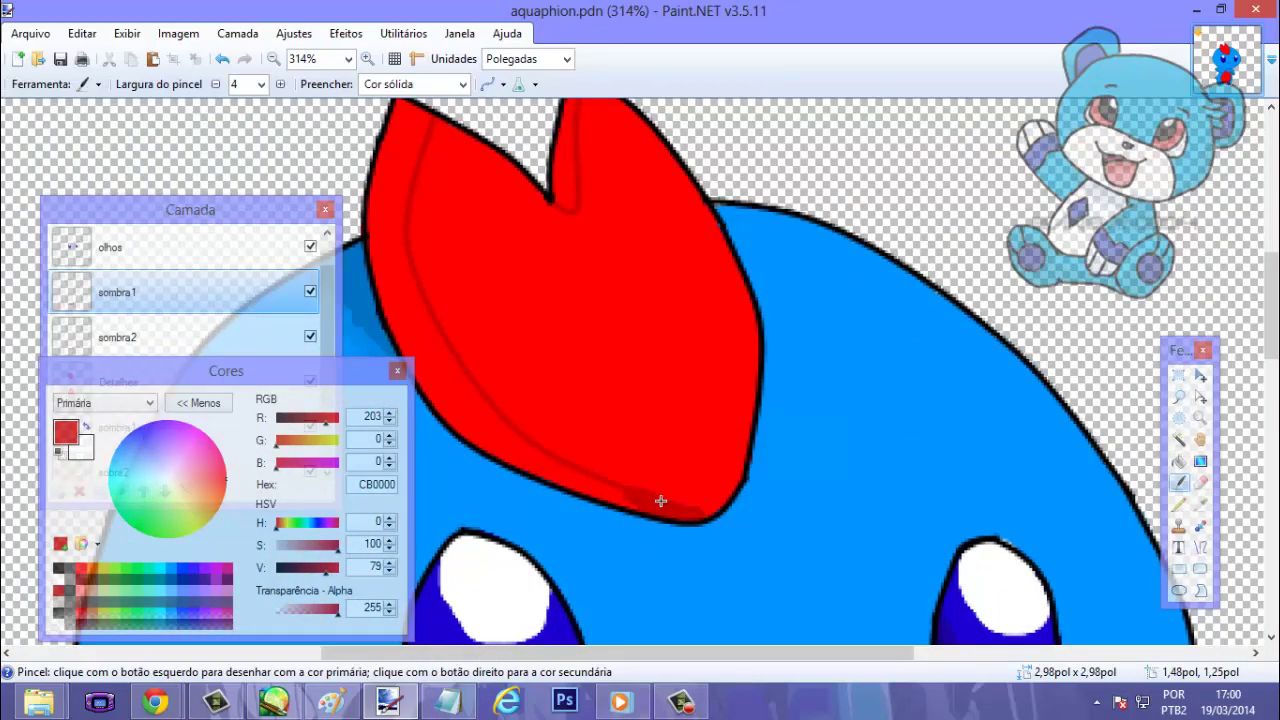
{"action": "scroll", "coordinate": [556, 203], "scroll_direction": "up", "scroll_amount": 4}
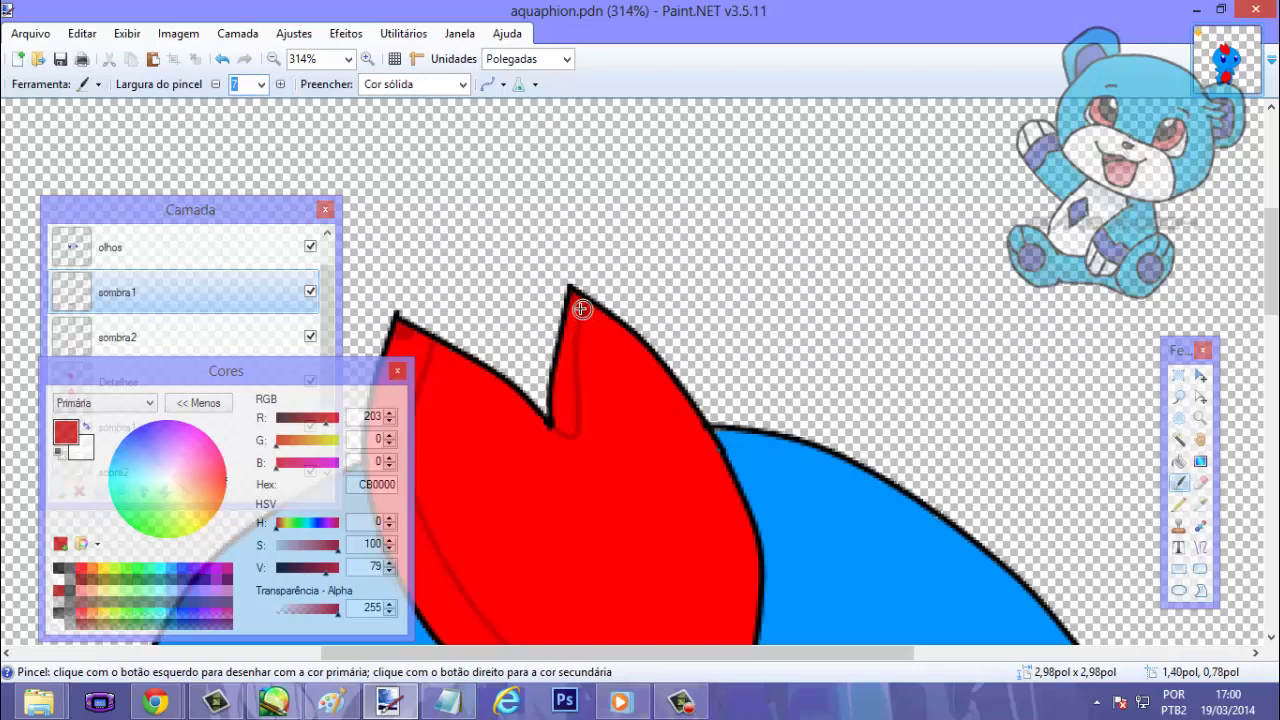
{"action": "scroll", "coordinate": [574, 308], "scroll_direction": "up", "scroll_amount": 5}
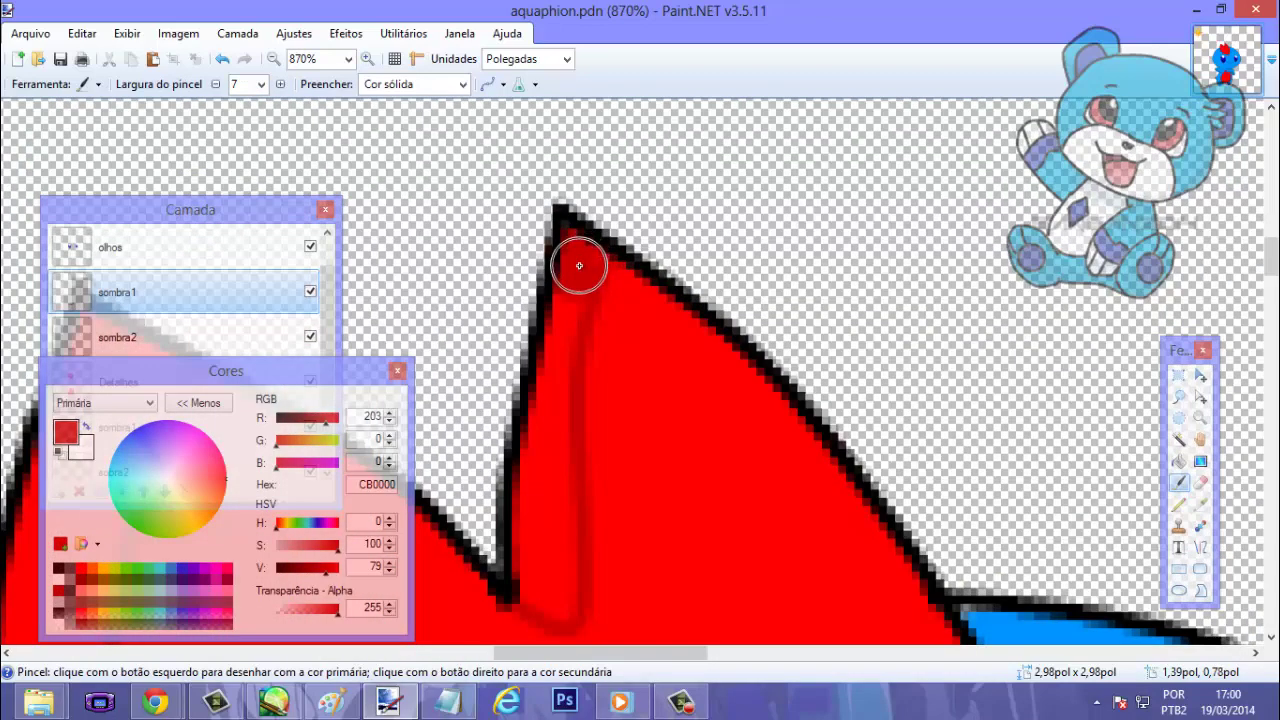
{"action": "mouse_move", "coordinate": [564, 297]}
{"action": "left_mouse_down"}
{"action": "mouse_move", "coordinate": [555, 425]}
{"action": "mouse_move", "coordinate": [566, 443]}
{"action": "mouse_move", "coordinate": [559, 461]}
{"action": "mouse_move", "coordinate": [544, 454]}
{"action": "mouse_move", "coordinate": [565, 497]}
{"action": "mouse_move", "coordinate": [543, 494]}
{"action": "mouse_move", "coordinate": [529, 547]}
{"action": "mouse_move", "coordinate": [553, 573]}
{"action": "left_mouse_up"}
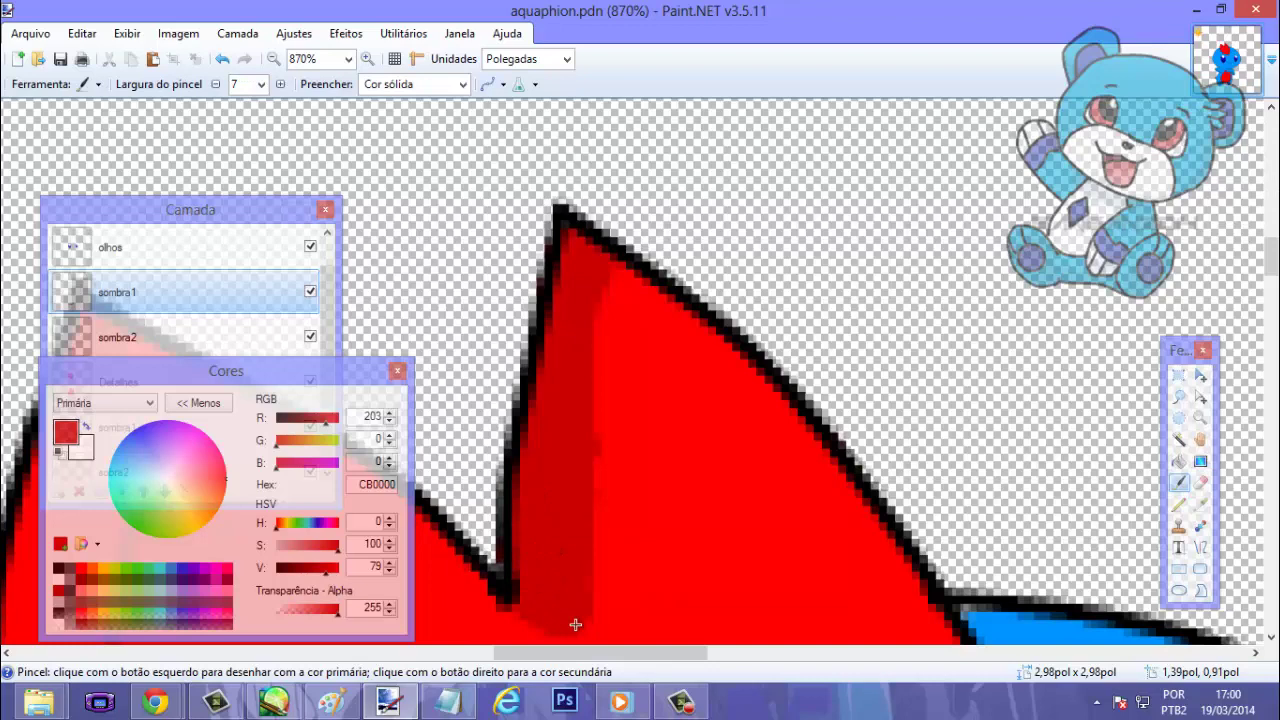
Brush dark red inside the shadow outline from the head flame's shorter tip down past where the flame meets the head.
{"action": "scroll", "coordinate": [576, 600], "scroll_direction": "left", "scroll_amount": 6}
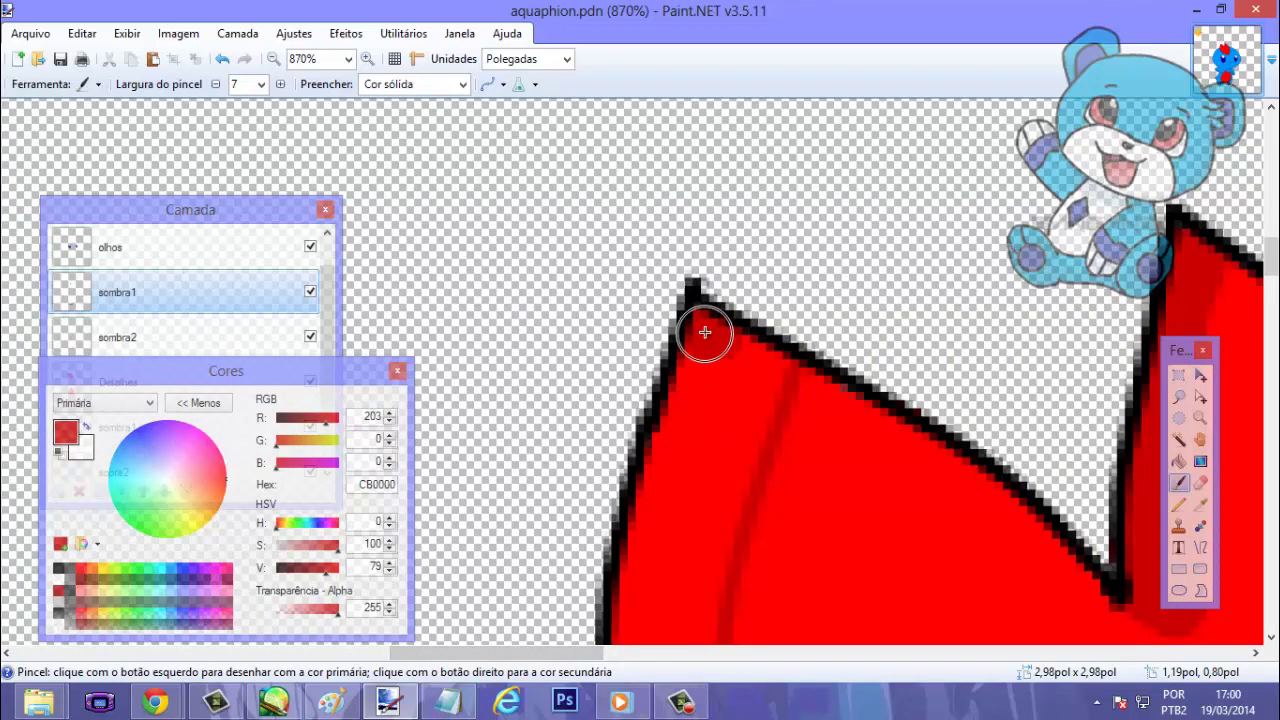
{"action": "mouse_move", "coordinate": [705, 332]}
{"action": "left_mouse_down"}
{"action": "mouse_move", "coordinate": [763, 371]}
{"action": "mouse_move", "coordinate": [766, 420]}
{"action": "mouse_move", "coordinate": [734, 462]}
{"action": "mouse_move", "coordinate": [726, 383]}
{"action": "mouse_move", "coordinate": [686, 451]}
{"action": "mouse_move", "coordinate": [691, 386]}
{"action": "mouse_move", "coordinate": [729, 286]}
{"action": "mouse_move", "coordinate": [706, 423]}
{"action": "mouse_move", "coordinate": [700, 286]}
{"action": "mouse_move", "coordinate": [675, 472]}
{"action": "mouse_move", "coordinate": [674, 277]}
{"action": "mouse_move", "coordinate": [642, 270]}
{"action": "mouse_move", "coordinate": [635, 472]}
{"action": "left_mouse_up"}
{"action": "scroll", "coordinate": [697, 380], "scroll_direction": "down", "scroll_amount": 2}
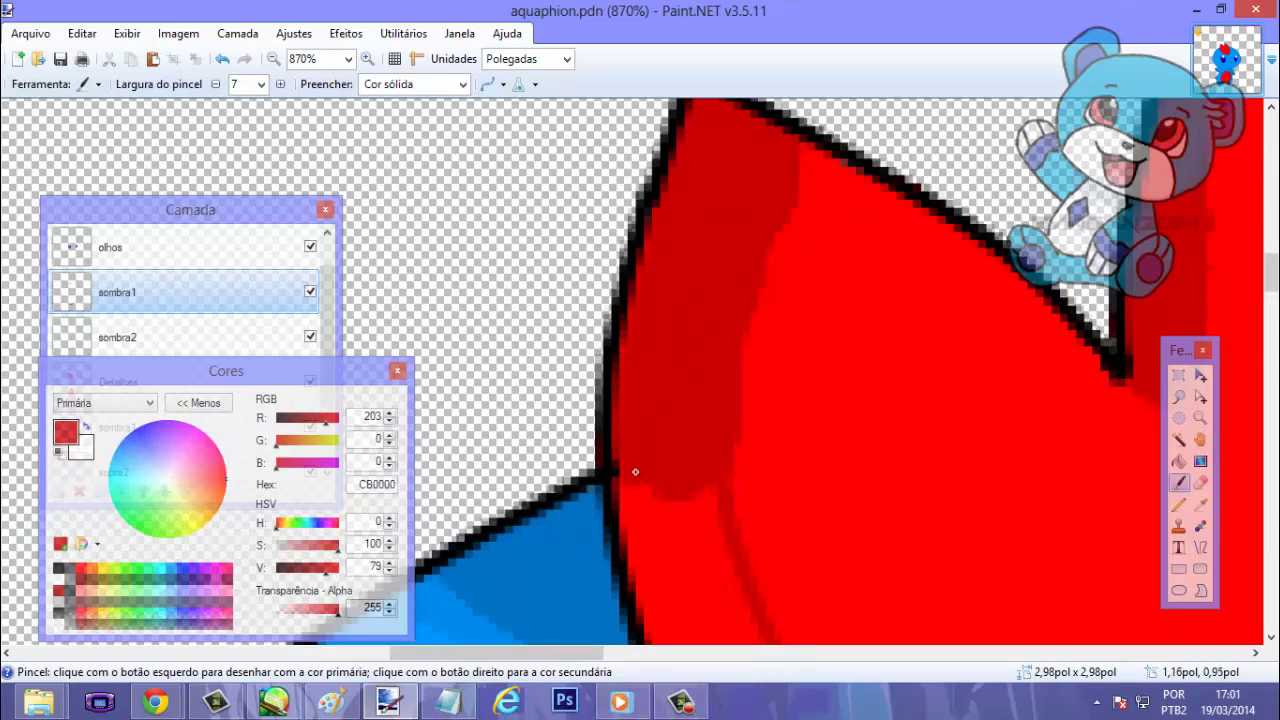
{"action": "scroll", "coordinate": [635, 472], "scroll_direction": "down", "scroll_amount": 2}
{"action": "mouse_move", "coordinate": [640, 237]}
{"action": "left_mouse_down"}
{"action": "mouse_move", "coordinate": [677, 396]}
{"action": "mouse_move", "coordinate": [689, 287]}
{"action": "left_mouse_up"}
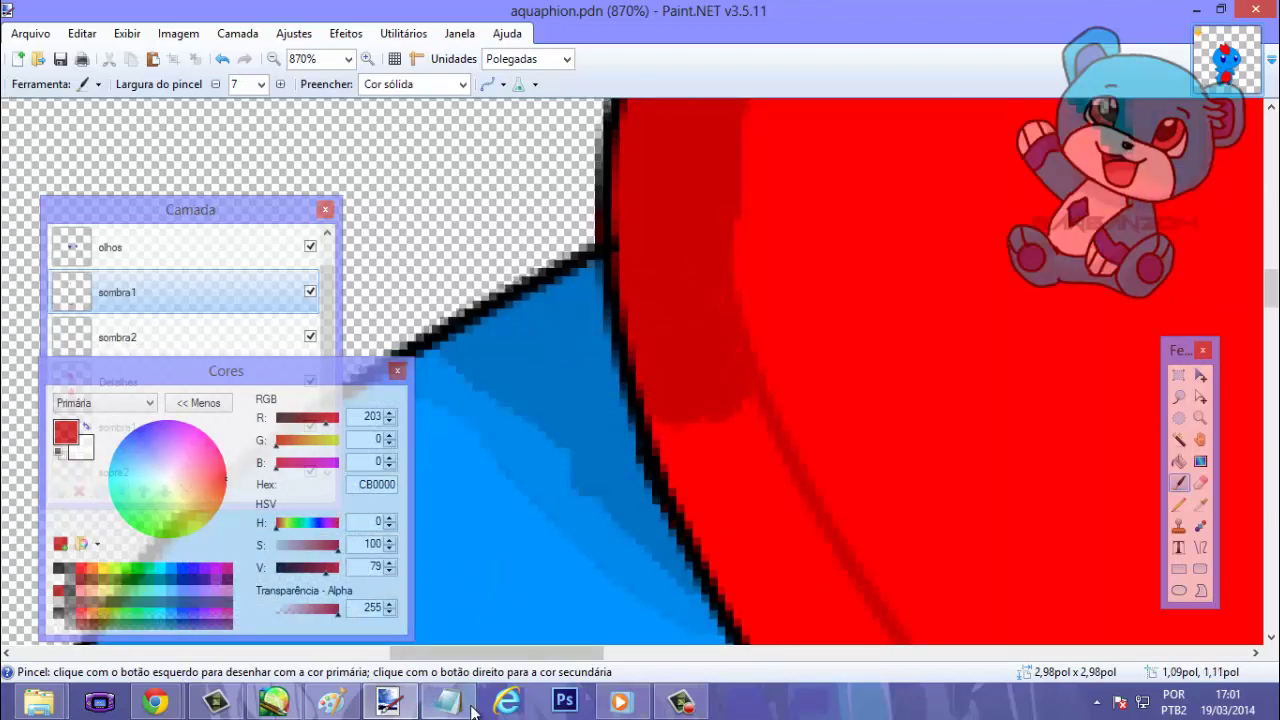
{"action": "mouse_move", "coordinate": [672, 714]}
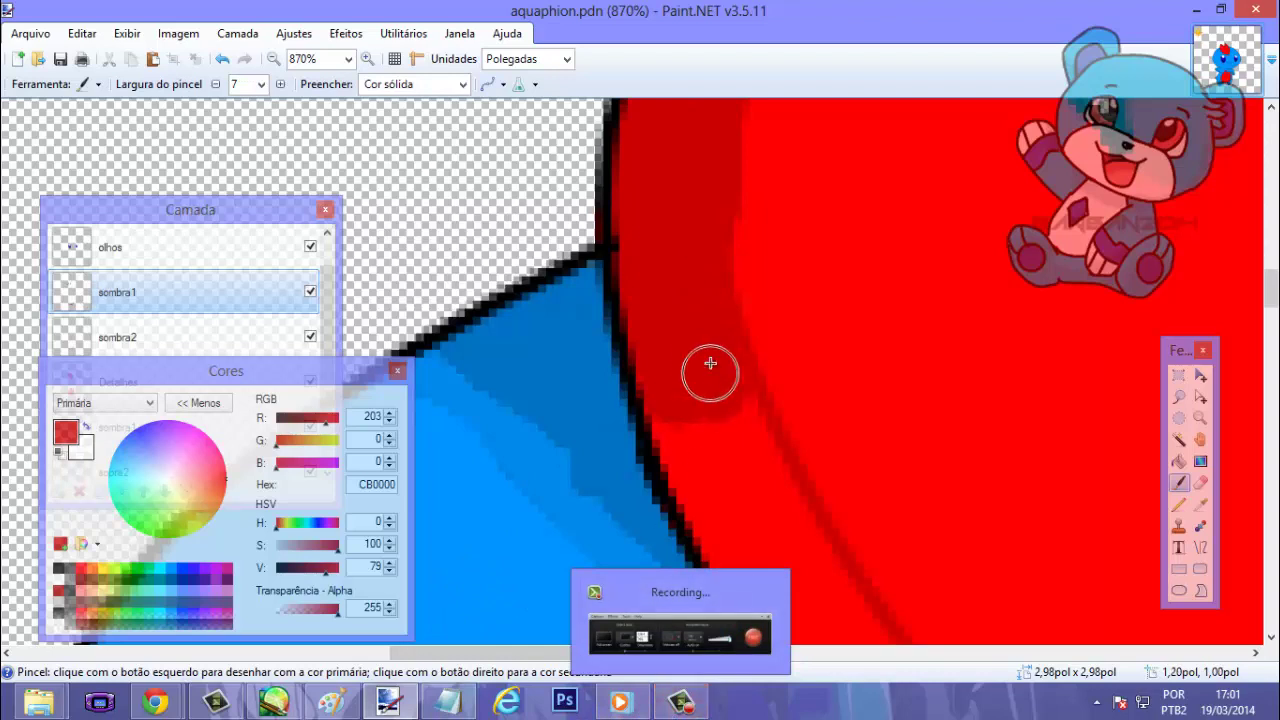
{"action": "mouse_move", "coordinate": [691, 343]}
{"action": "left_mouse_down"}
{"action": "mouse_move", "coordinate": [712, 469]}
{"action": "mouse_move", "coordinate": [738, 513]}
{"action": "mouse_move", "coordinate": [714, 390]}
{"action": "mouse_move", "coordinate": [769, 495]}
{"action": "mouse_move", "coordinate": [670, 389]}
{"action": "mouse_move", "coordinate": [703, 472]}
{"action": "mouse_move", "coordinate": [688, 467]}
{"action": "mouse_move", "coordinate": [751, 540]}
{"action": "left_mouse_up"}
{"action": "scroll", "coordinate": [730, 470], "scroll_direction": "down", "scroll_amount": 3}
{"action": "mouse_move", "coordinate": [741, 362]}
{"action": "left_mouse_down"}
{"action": "mouse_move", "coordinate": [809, 475]}
{"action": "mouse_move", "coordinate": [806, 434]}
{"action": "mouse_move", "coordinate": [752, 310]}
{"action": "mouse_move", "coordinate": [844, 453]}
{"action": "mouse_move", "coordinate": [787, 291]}
{"action": "left_mouse_up"}
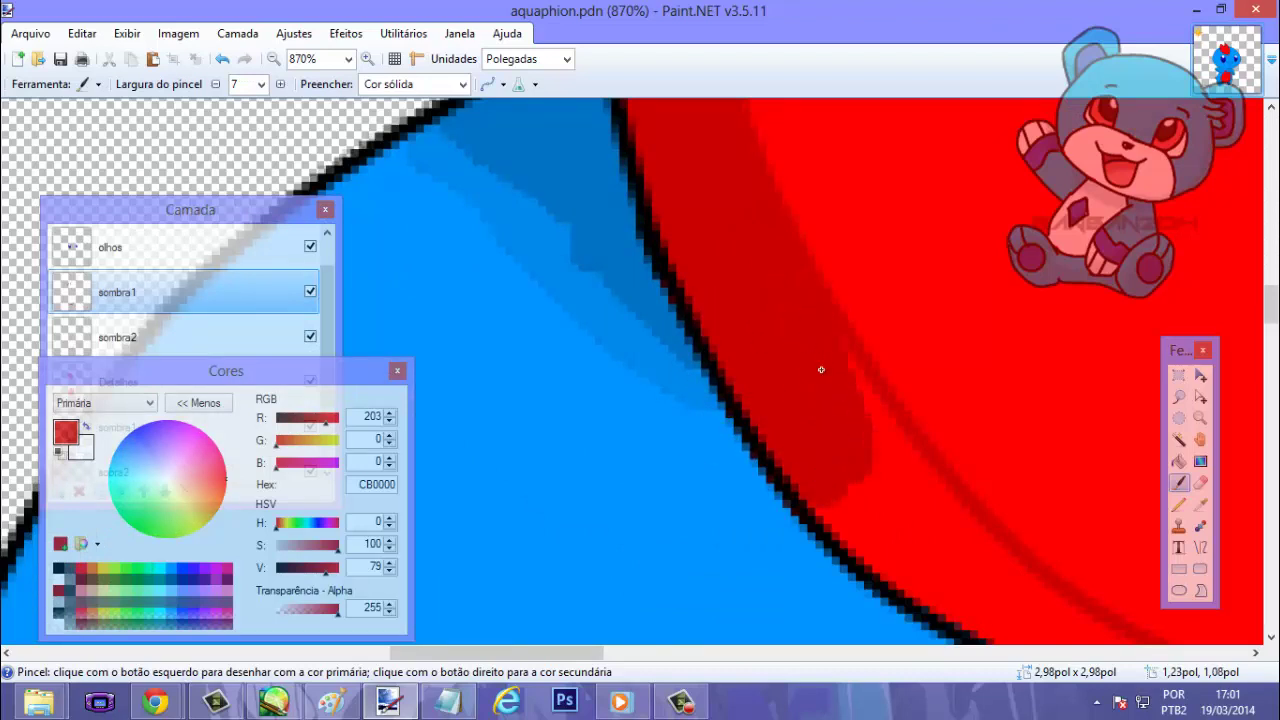
Fill the remaining lower part of the head flame's outlined shadow with dark red, joining it to the painted area at the base.
{"action": "left_click_drag", "start_coordinate": [821, 370], "coordinate": [887, 473]}
{"action": "mouse_move", "coordinate": [834, 356]}
{"action": "left_mouse_down"}
{"action": "mouse_move", "coordinate": [909, 500]}
{"action": "mouse_move", "coordinate": [957, 539]}
{"action": "left_mouse_up"}
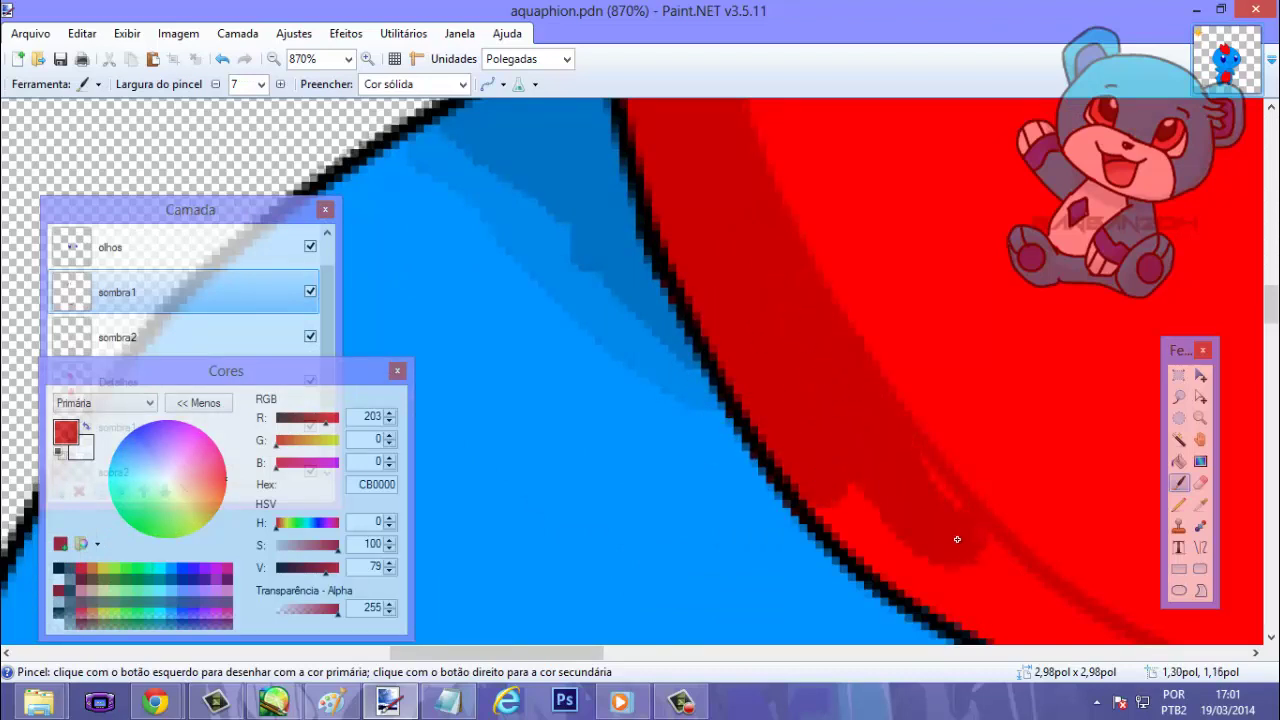
{"action": "mouse_move", "coordinate": [882, 456]}
{"action": "left_mouse_down"}
{"action": "mouse_move", "coordinate": [879, 505]}
{"action": "mouse_move", "coordinate": [928, 569]}
{"action": "mouse_move", "coordinate": [839, 497]}
{"action": "left_mouse_up"}
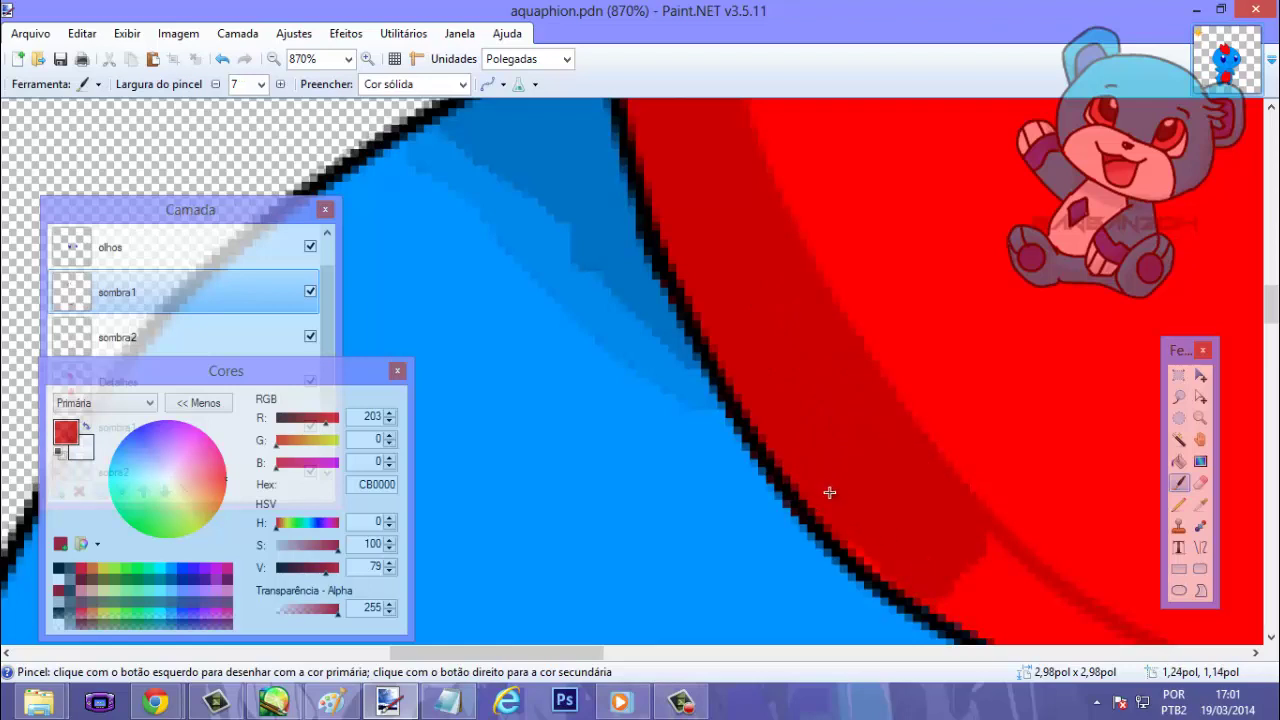
{"action": "scroll", "coordinate": [835, 485], "scroll_direction": "down", "scroll_amount": 3}
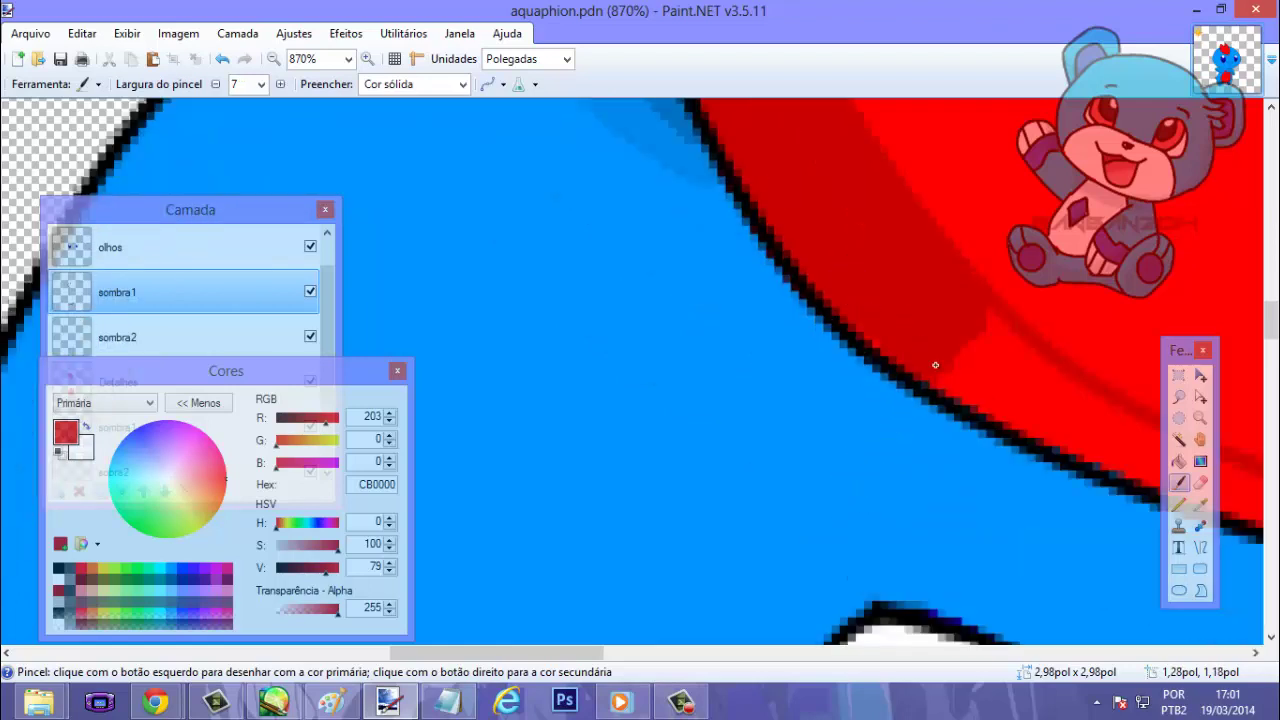
{"action": "mouse_move", "coordinate": [935, 365]}
{"action": "left_mouse_down"}
{"action": "mouse_move", "coordinate": [1085, 428]}
{"action": "mouse_move", "coordinate": [971, 325]}
{"action": "left_mouse_up"}
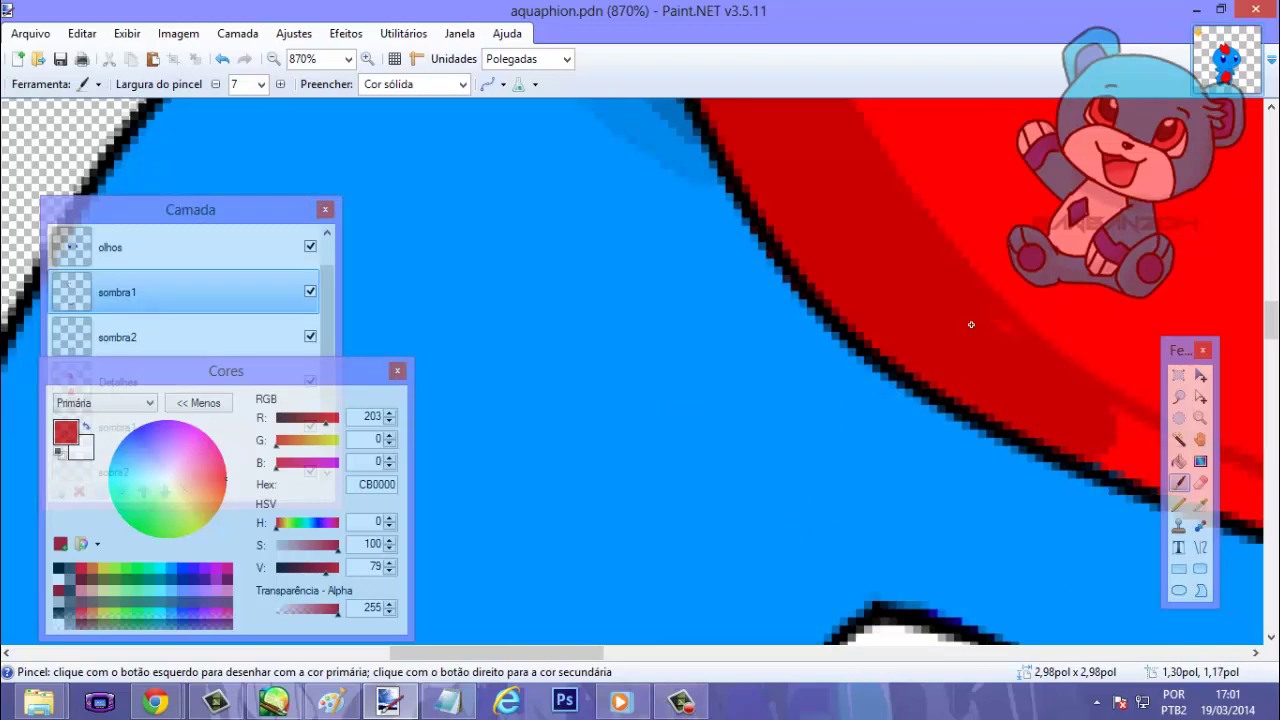
{"action": "scroll", "coordinate": [980, 340], "scroll_direction": "right", "scroll_amount": 5}
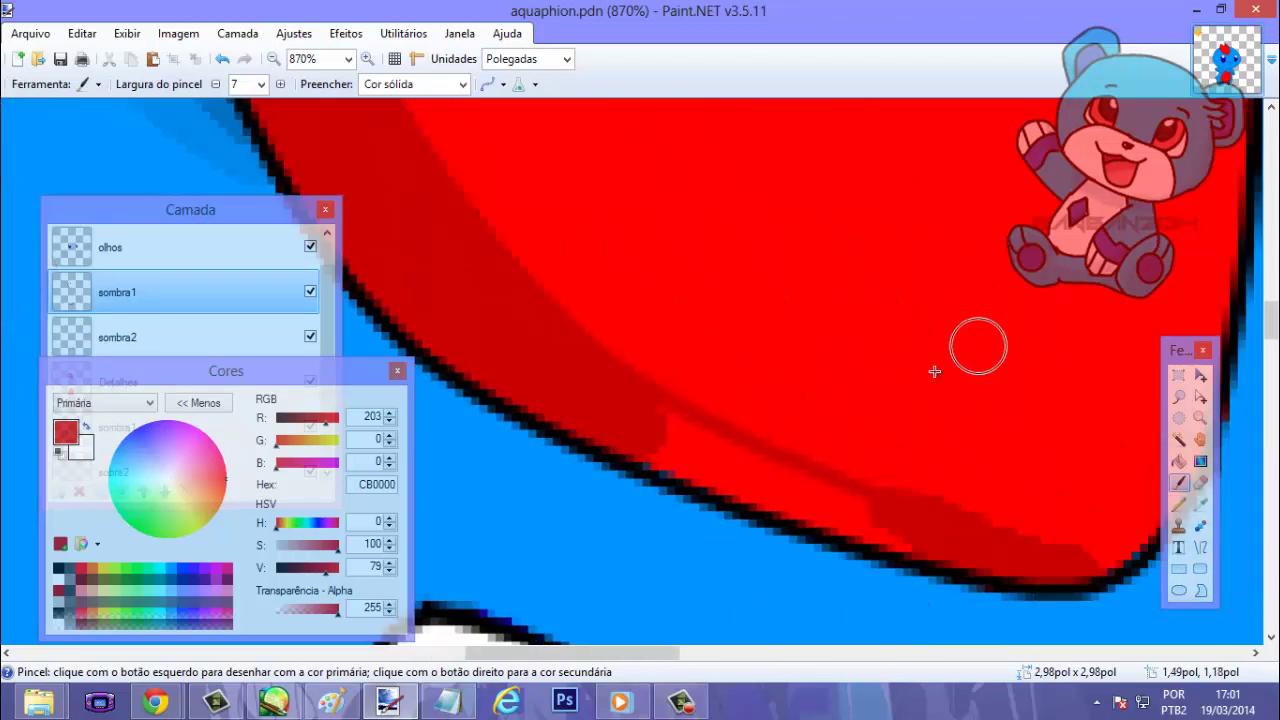
{"action": "mouse_move", "coordinate": [843, 509]}
{"action": "left_mouse_down"}
{"action": "mouse_move", "coordinate": [895, 524]}
{"action": "mouse_move", "coordinate": [634, 429]}
{"action": "left_mouse_up"}
Make sombra2 active, set the Color Picker to return to the previous tool, and sample the belly flame's lighter shadow red (E60000).
{"action": "left_click_drag", "start_coordinate": [240, 371], "coordinate": [235, 371]}
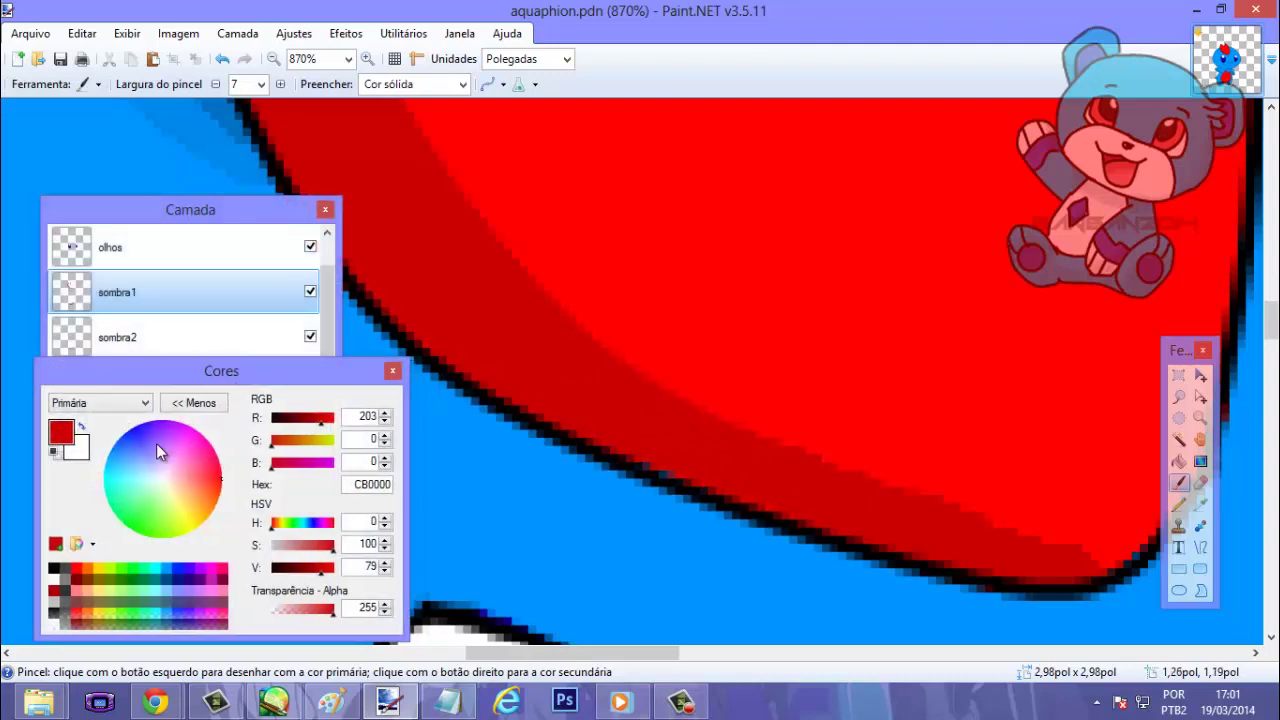
{"action": "left_click", "coordinate": [143, 337]}
{"action": "scroll", "coordinate": [755, 412], "scroll_direction": "down", "scroll_amount": 4}
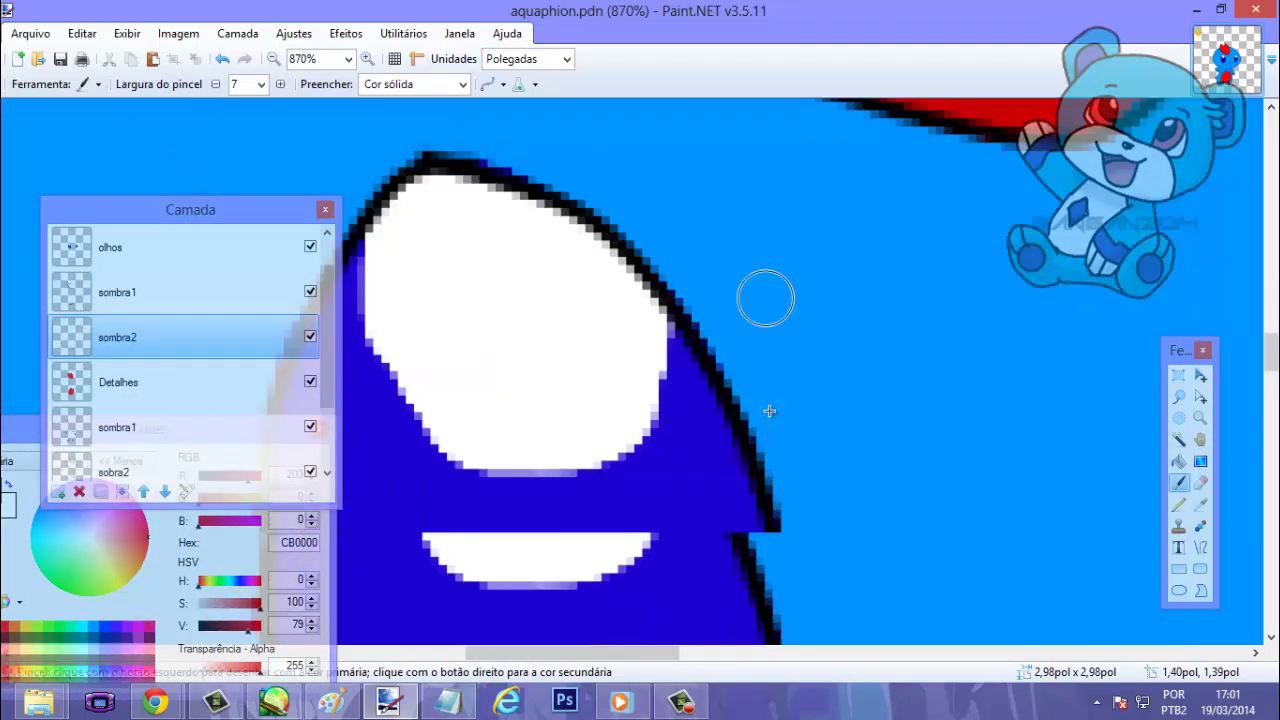
{"action": "scroll", "coordinate": [770, 411], "scroll_direction": "down", "scroll_amount": 10}
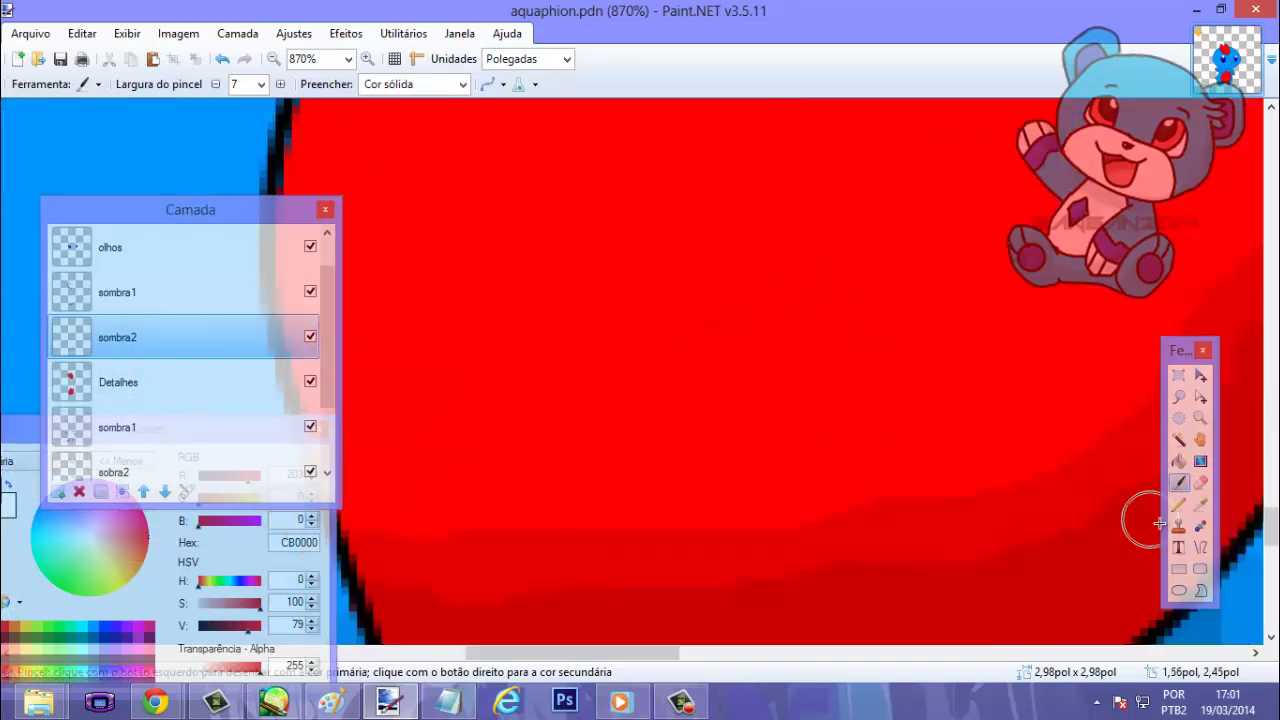
{"action": "left_click", "coordinate": [1200, 504]}
{"action": "left_click", "coordinate": [803, 380]}
{"action": "scroll", "coordinate": [791, 369], "scroll_direction": "up", "scroll_amount": 5}
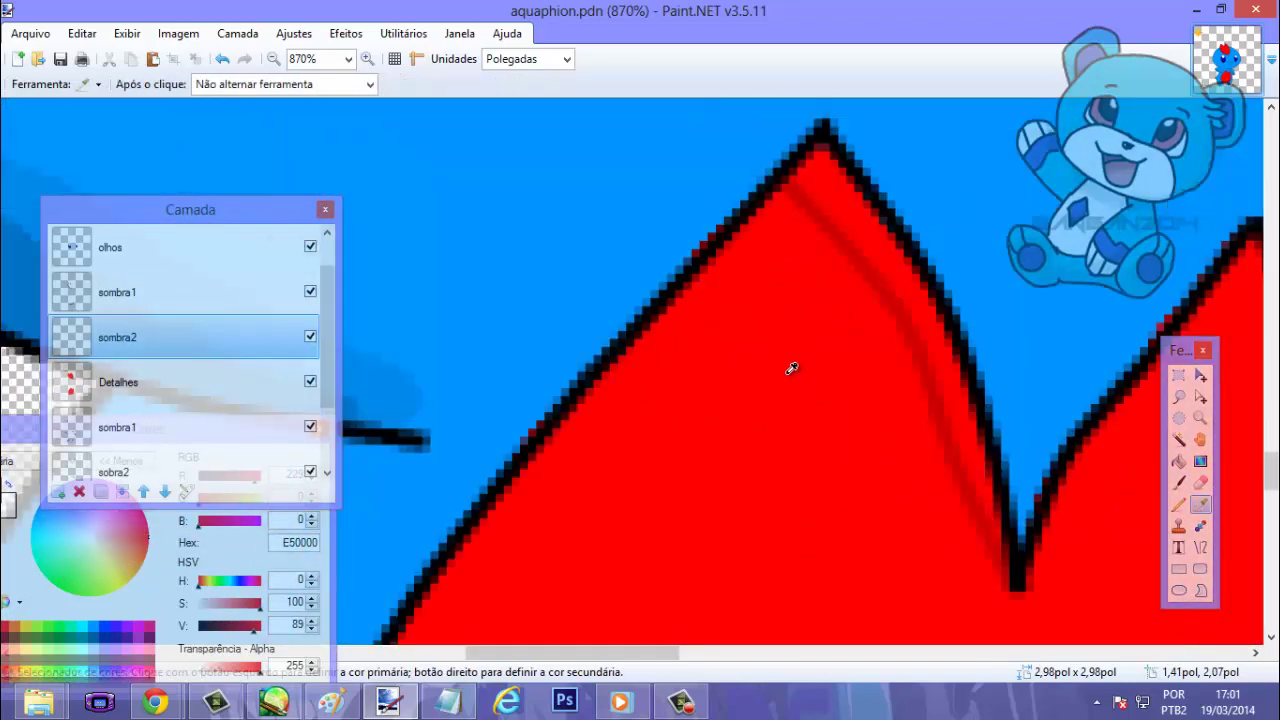
{"action": "scroll", "coordinate": [791, 369], "scroll_direction": "down", "scroll_amount": 5}
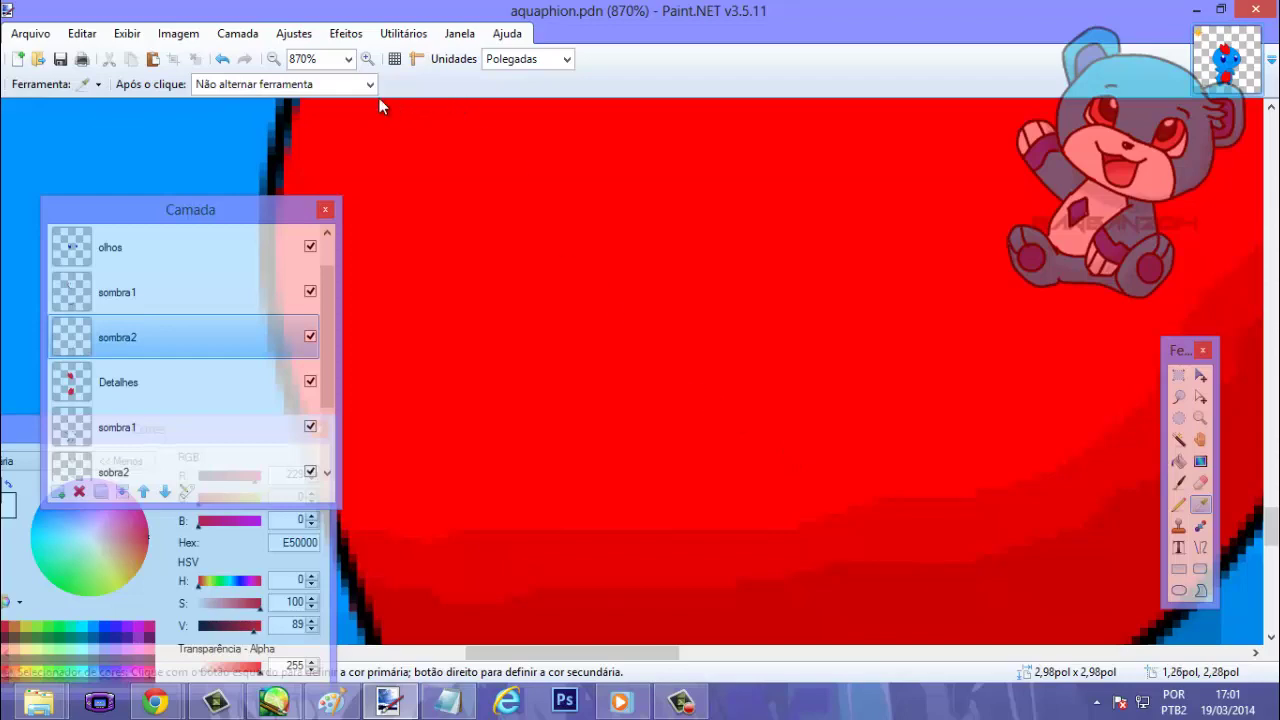
{"action": "left_click", "coordinate": [369, 86]}
{"action": "left_click", "coordinate": [320, 128]}
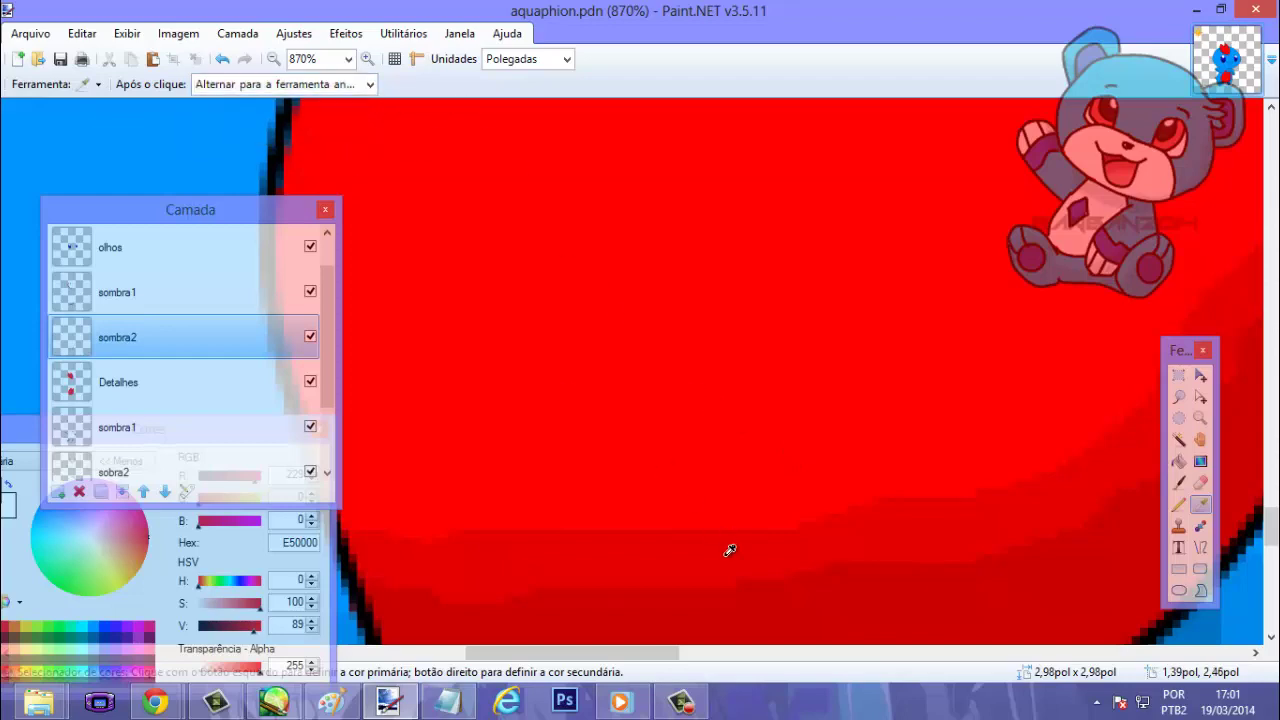
{"action": "left_click", "coordinate": [728, 549]}
On sombra2, brush a lighter red second shadow band along the inner border of the head flame's dark shadow, from the base upward.
{"action": "scroll", "coordinate": [687, 445], "scroll_direction": "up", "scroll_amount": 2}
{"action": "scroll", "coordinate": [687, 445], "scroll_direction": "up", "scroll_amount": 10}
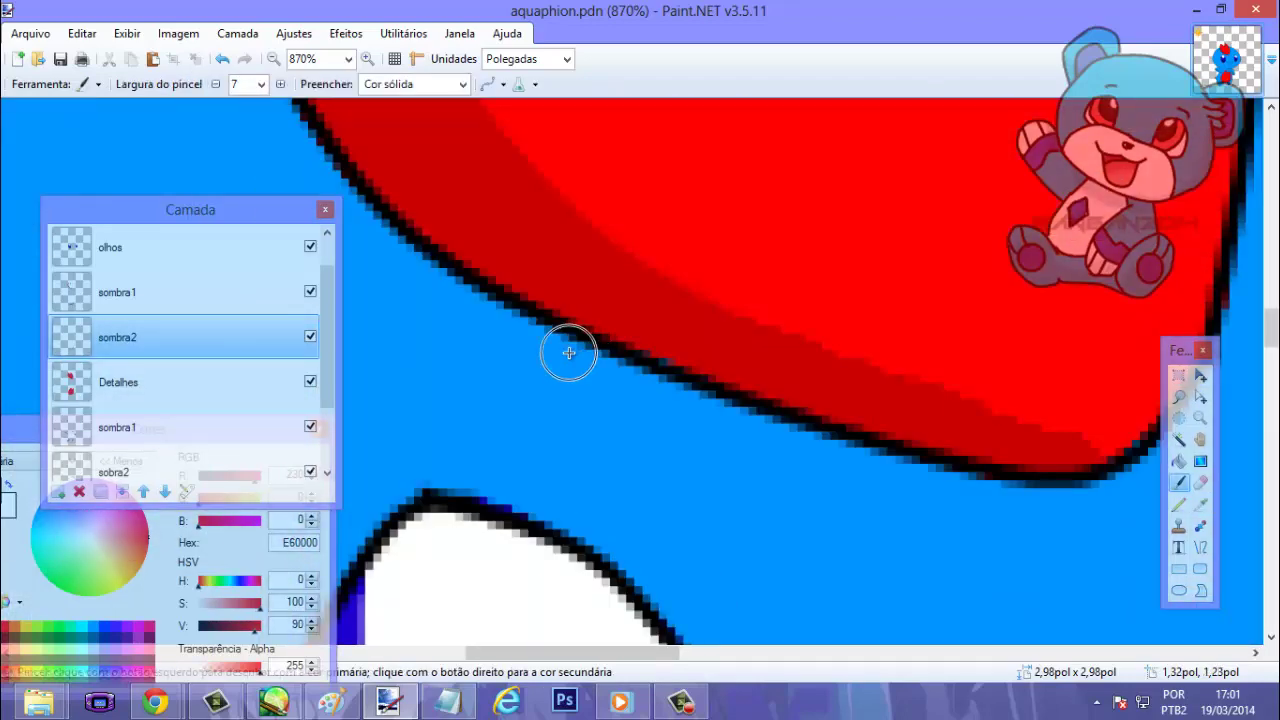
{"action": "scroll", "coordinate": [569, 349], "scroll_direction": "up", "scroll_amount": 3}
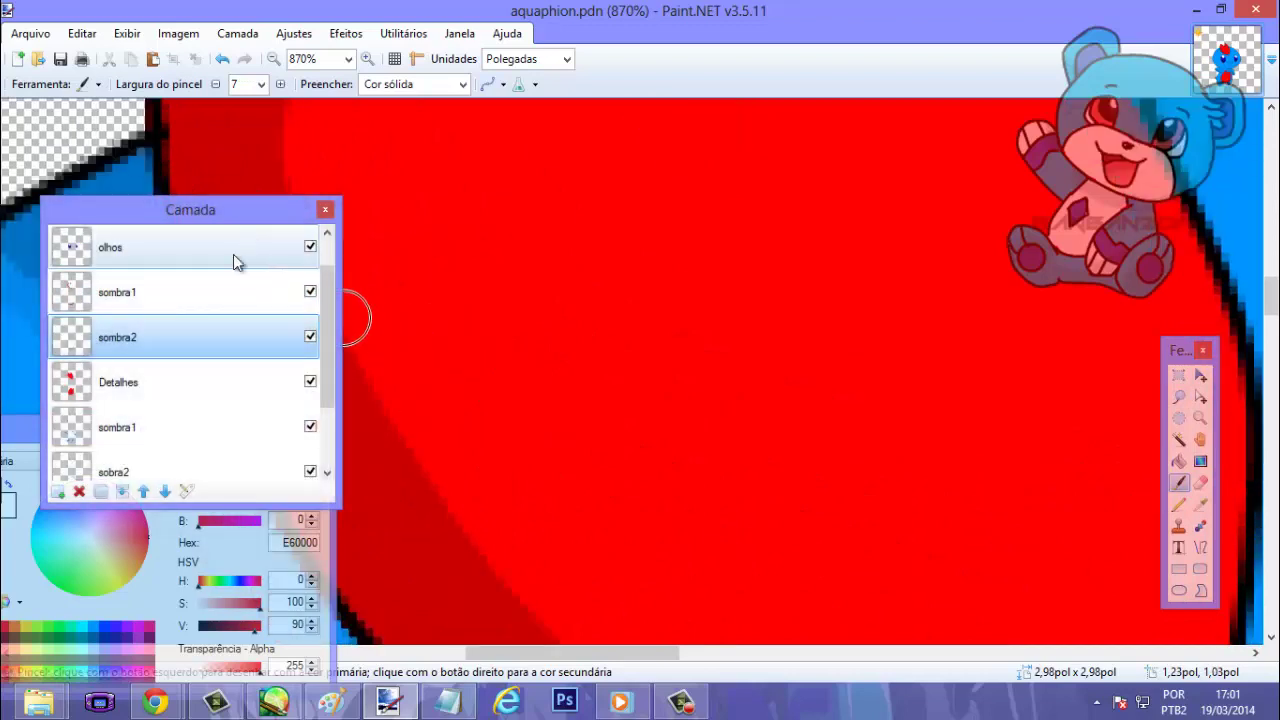
{"action": "left_click_drag", "start_coordinate": [195, 215], "coordinate": [2, 264]}
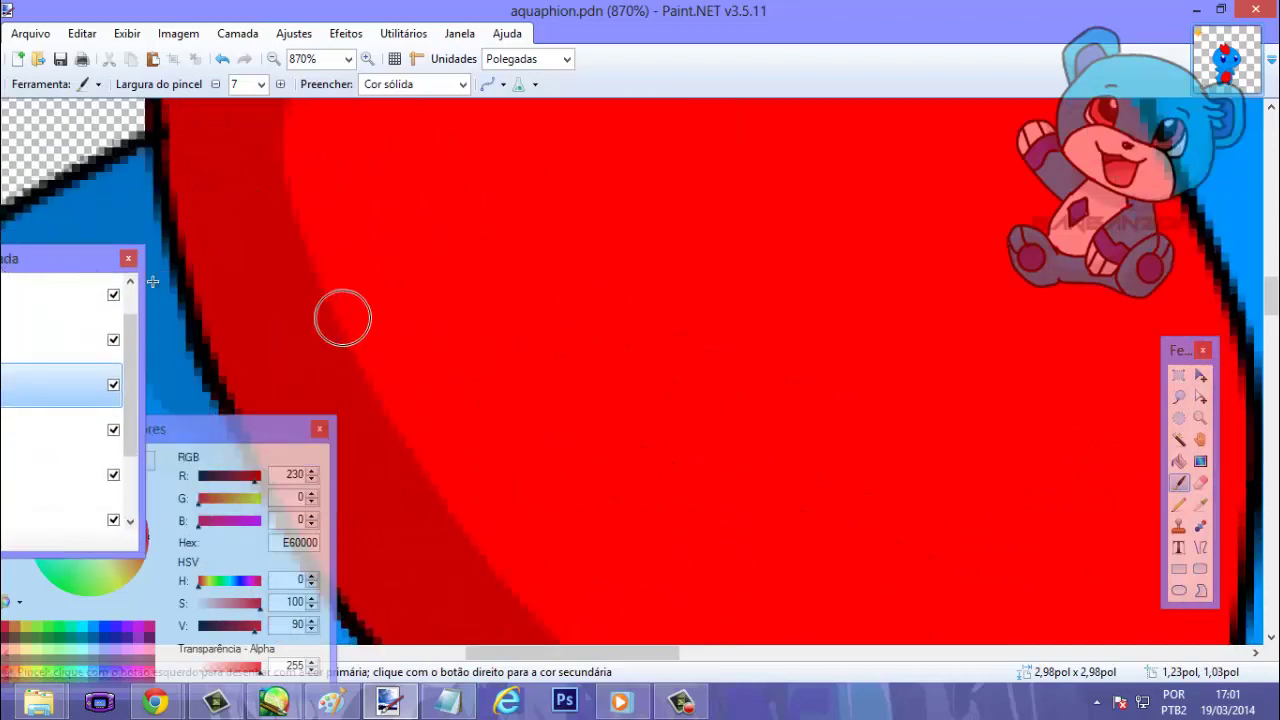
{"action": "scroll", "coordinate": [953, 465], "scroll_direction": "down", "scroll_amount": 5}
{"action": "mouse_move", "coordinate": [953, 465]}
{"action": "left_mouse_down"}
{"action": "mouse_move", "coordinate": [1014, 429]}
{"action": "mouse_move", "coordinate": [1102, 430]}
{"action": "left_mouse_up"}
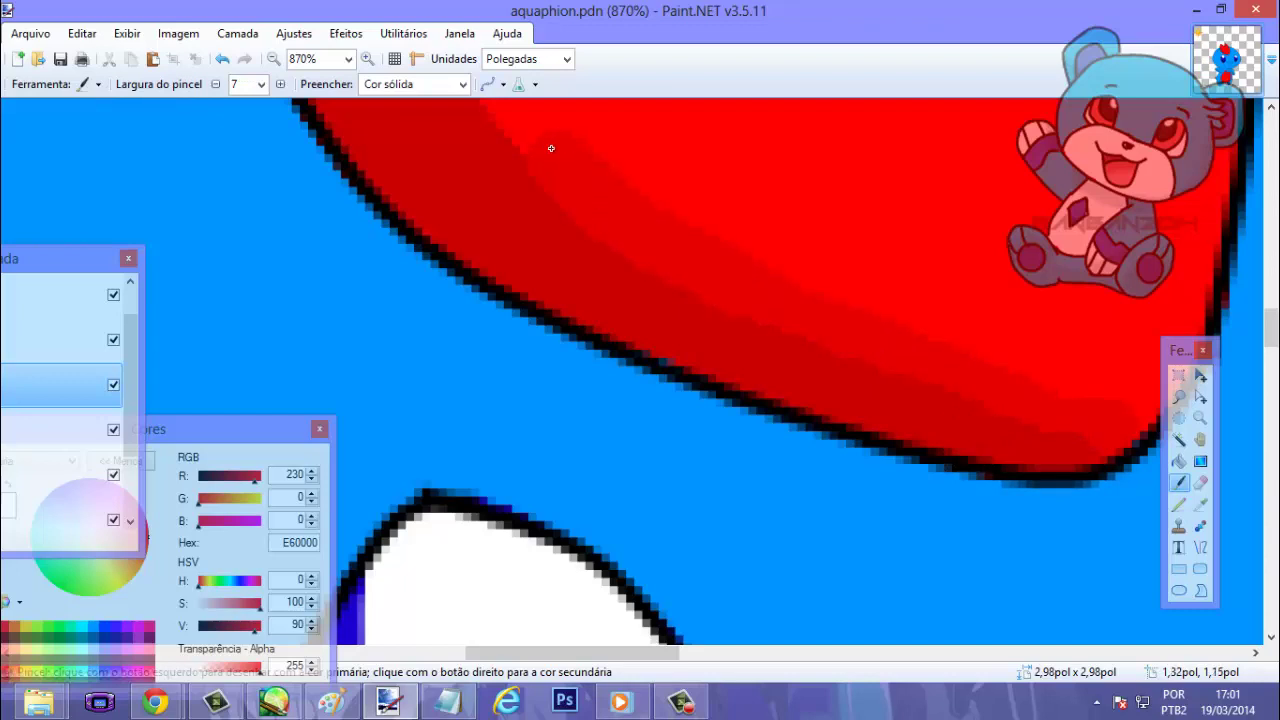
{"action": "scroll", "coordinate": [470, 180], "scroll_direction": "up", "scroll_amount": 5}
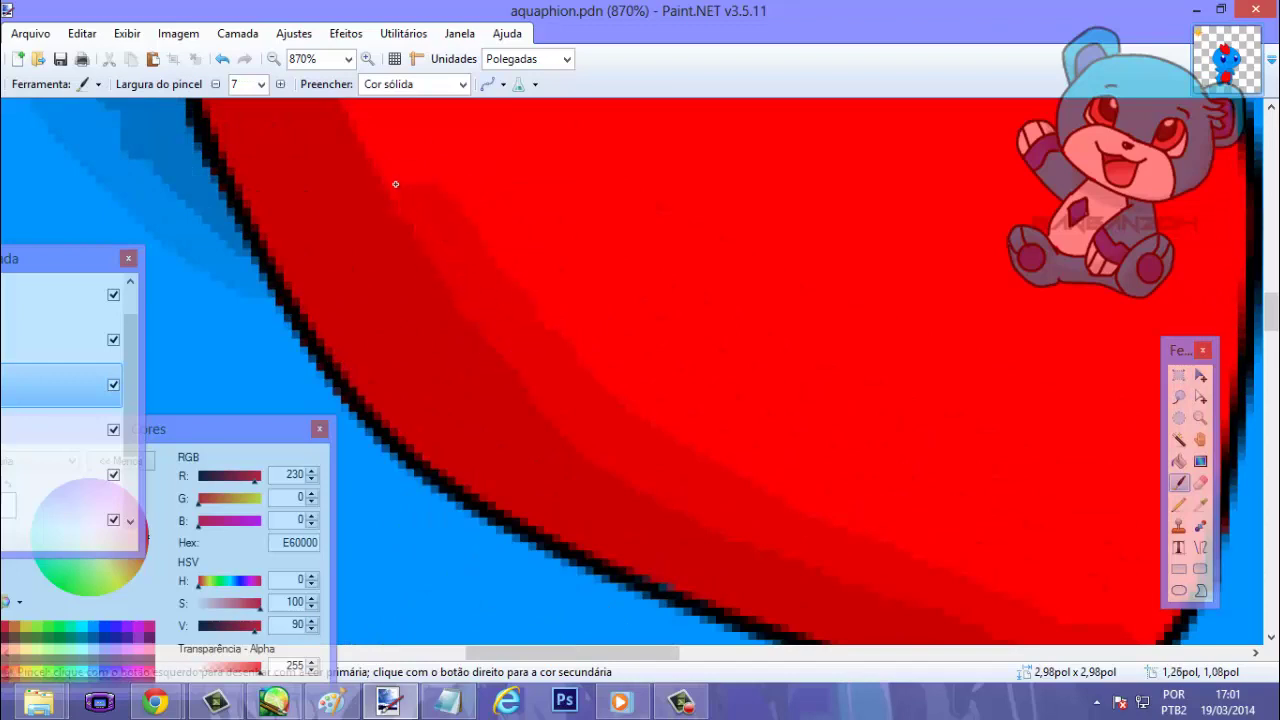
{"action": "scroll", "coordinate": [331, 300], "scroll_direction": "up", "scroll_amount": 3}
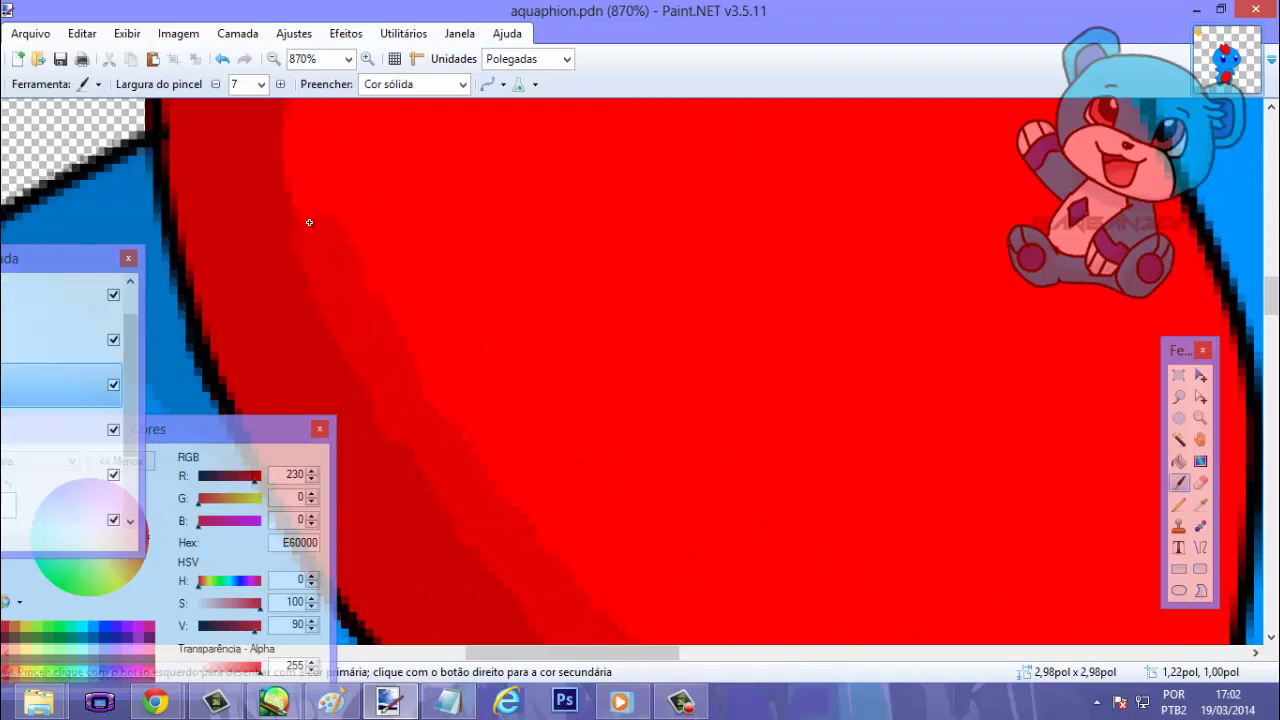
Extend the lighter red band up to the head flame's shorter tip and brush another along the taller tip's dark shadow.
{"action": "scroll", "coordinate": [300, 135], "scroll_direction": "up", "scroll_amount": 5}
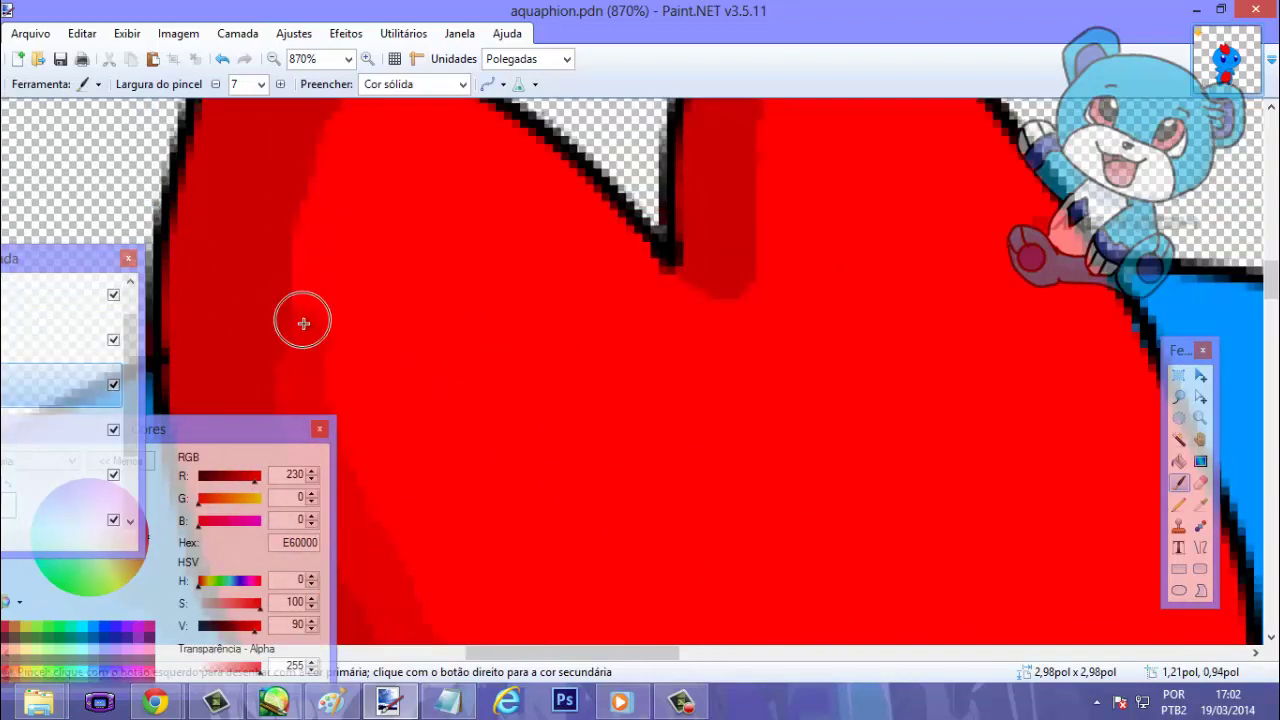
{"action": "scroll", "coordinate": [339, 175], "scroll_direction": "up", "scroll_amount": 2}
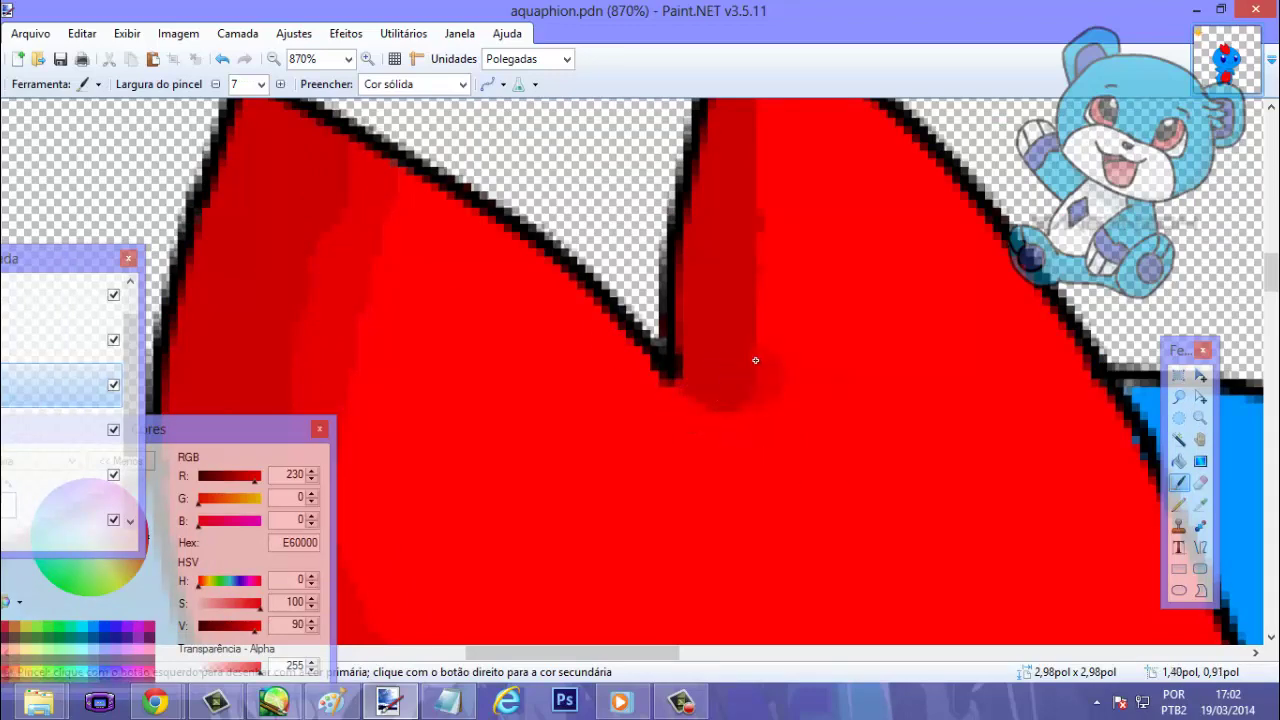
{"action": "scroll", "coordinate": [766, 257], "scroll_direction": "up", "scroll_amount": 4}
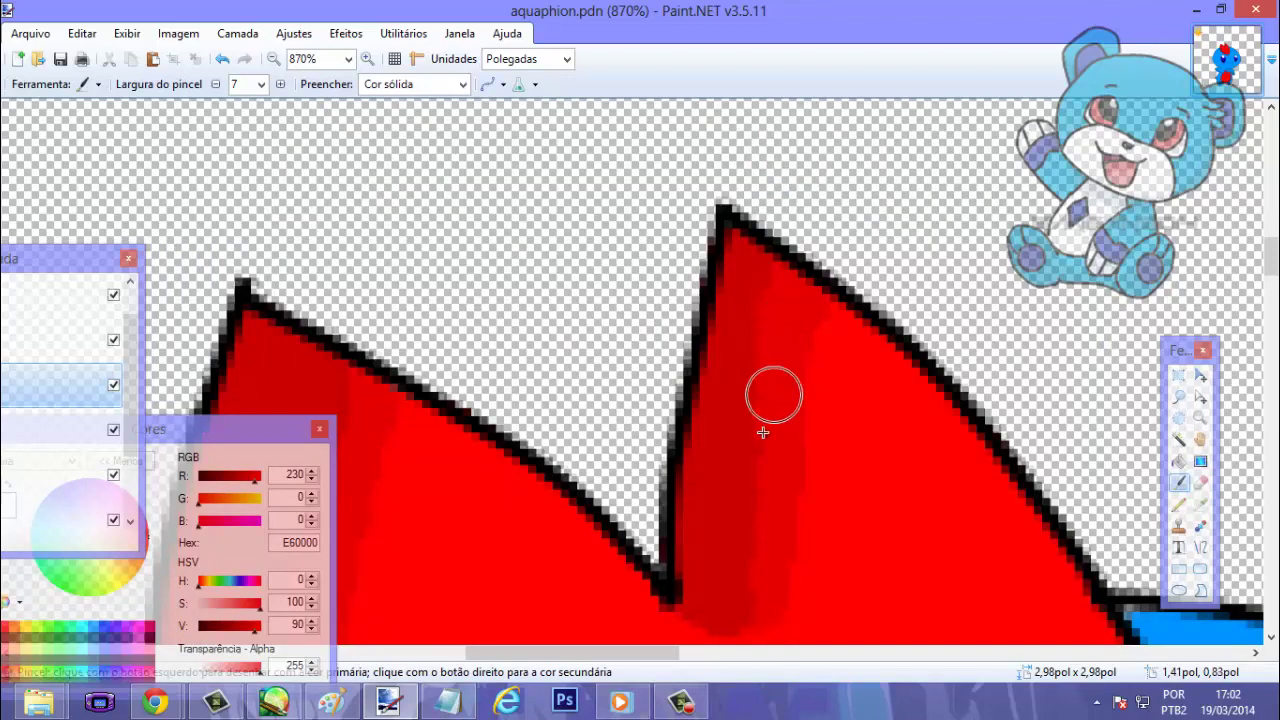
{"action": "scroll", "coordinate": [760, 429], "scroll_direction": "down", "scroll_amount": 5}
{"action": "scroll", "coordinate": [815, 500], "scroll_direction": "down", "scroll_amount": 3}
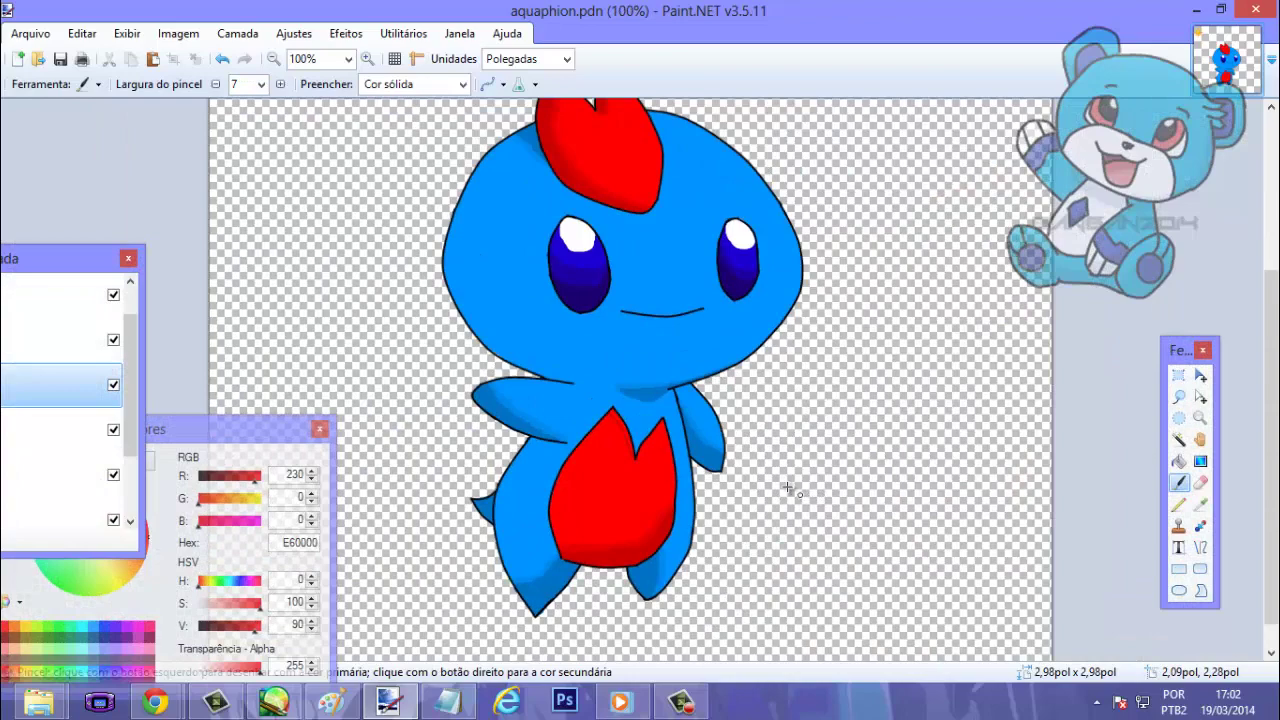
Switch to the Notepad notes and add the line "esqueci uma parte ^^'" below the last line.
{"action": "scroll", "coordinate": [559, 505], "scroll_direction": "up", "scroll_amount": 5}
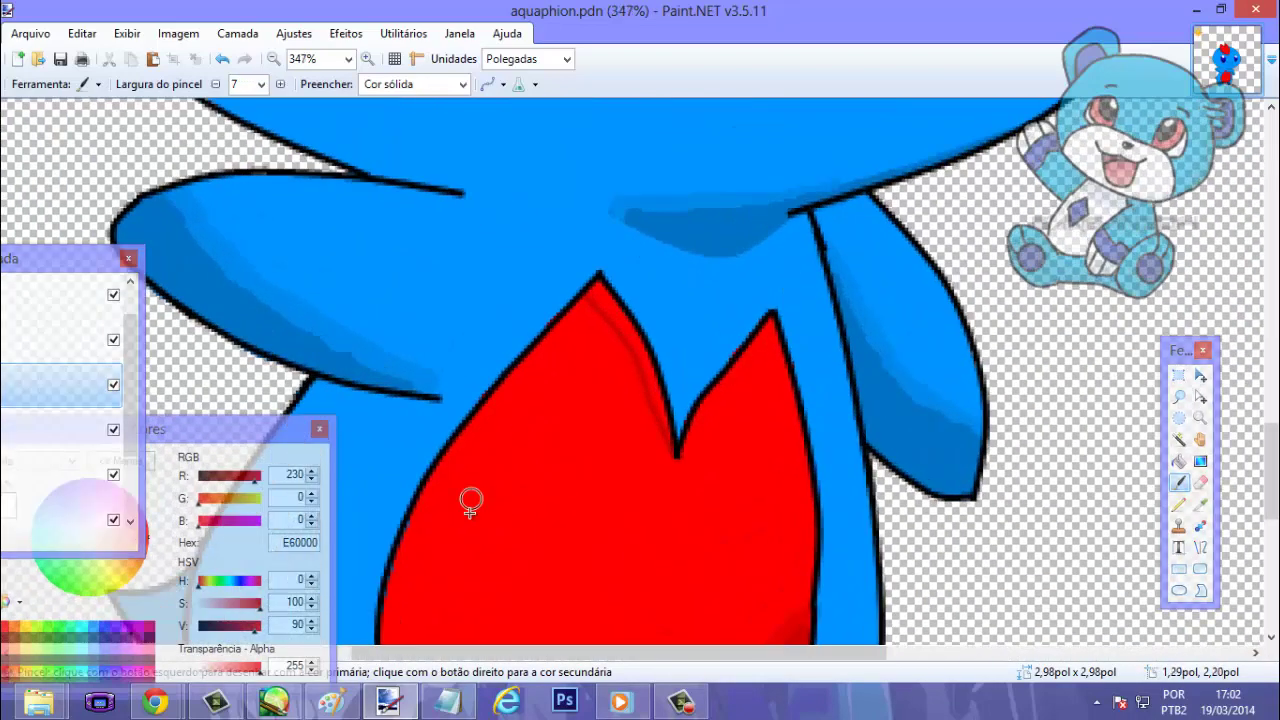
{"action": "left_click", "coordinate": [446, 703]}
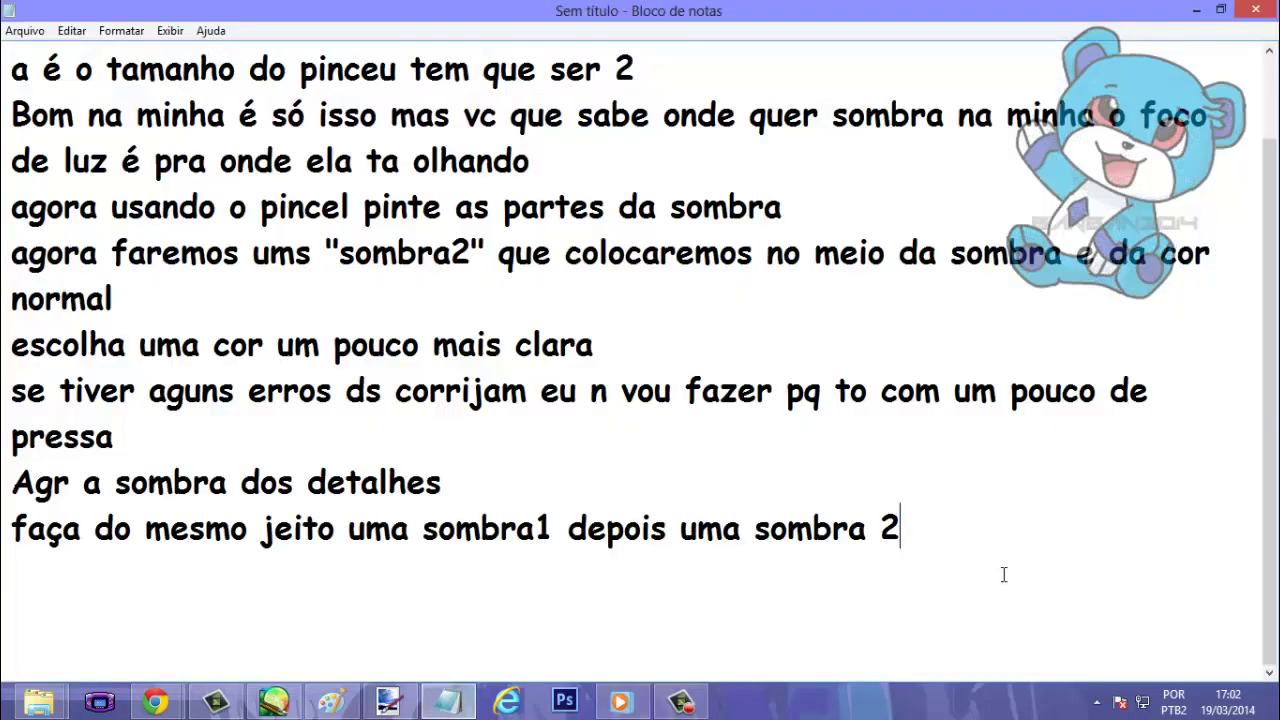
{"action": "key", "text": "Return"}
{"action": "type", "text": "esque"}
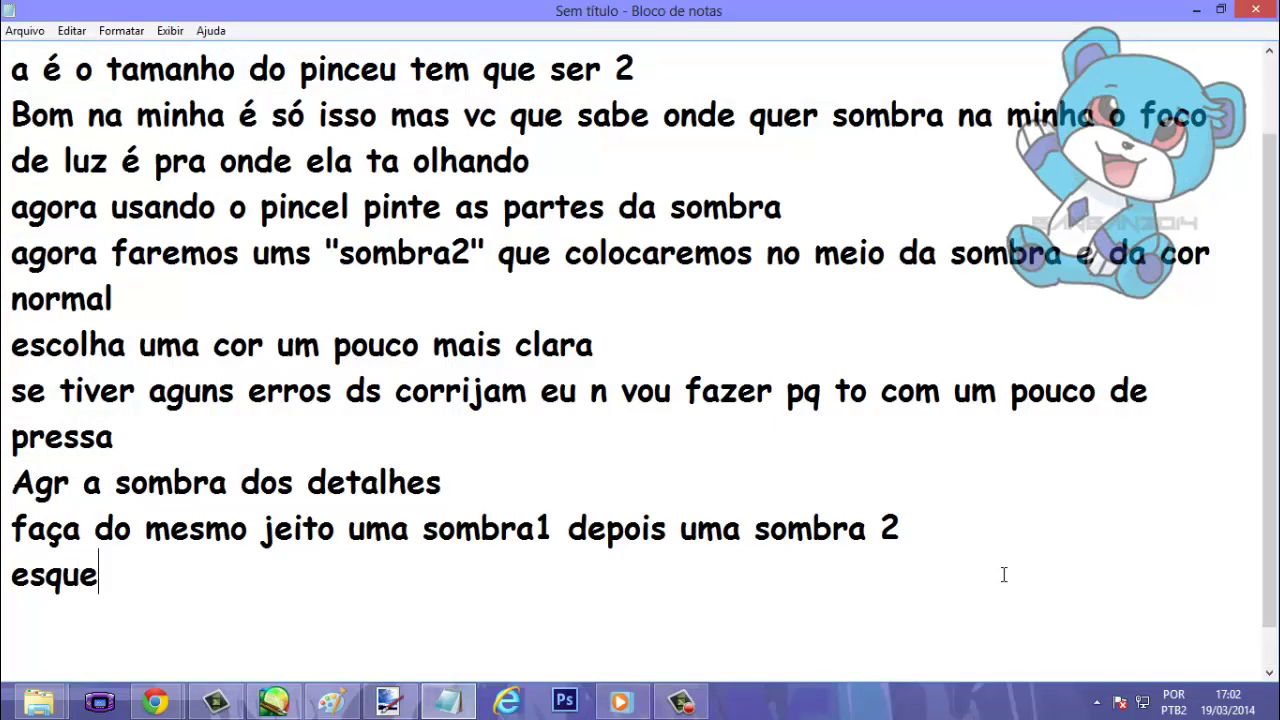
{"action": "type", "text": "ci uma parte ^^'"}
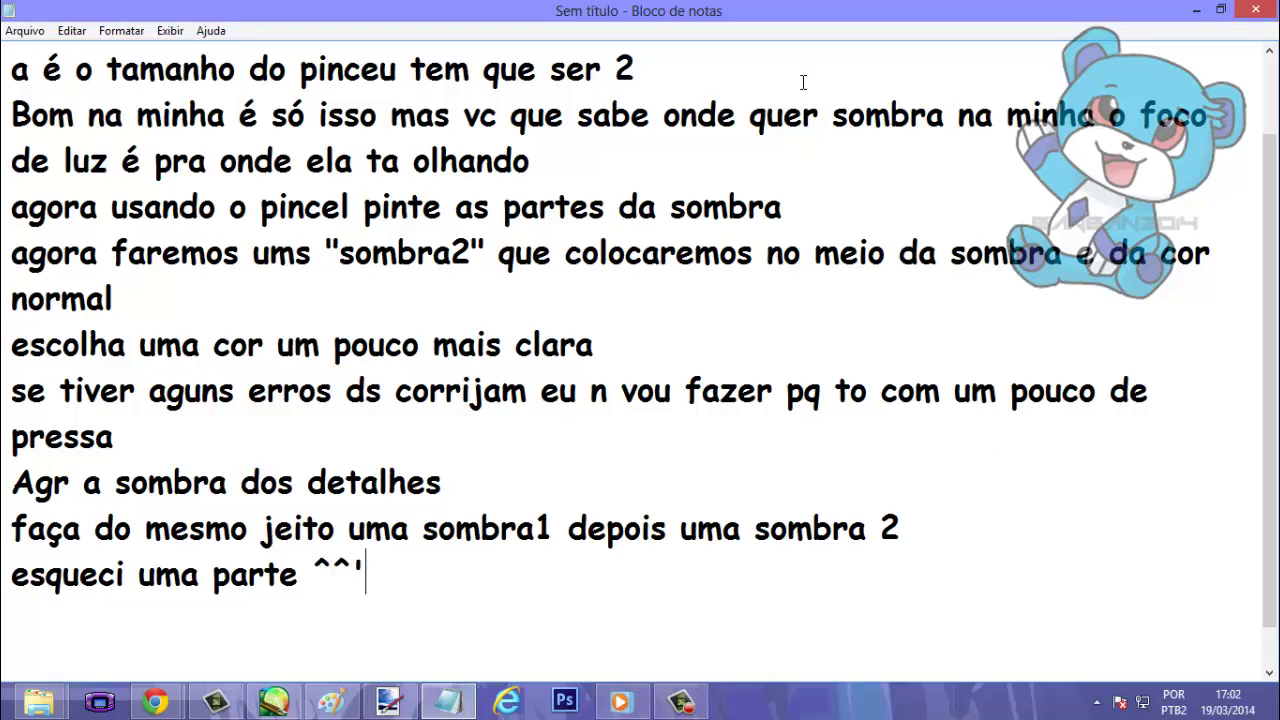
Return to Paint.NET, move the layers and colors windows fully into reach, and make the details' sombra1 layer active.
{"action": "left_click", "coordinate": [389, 700]}
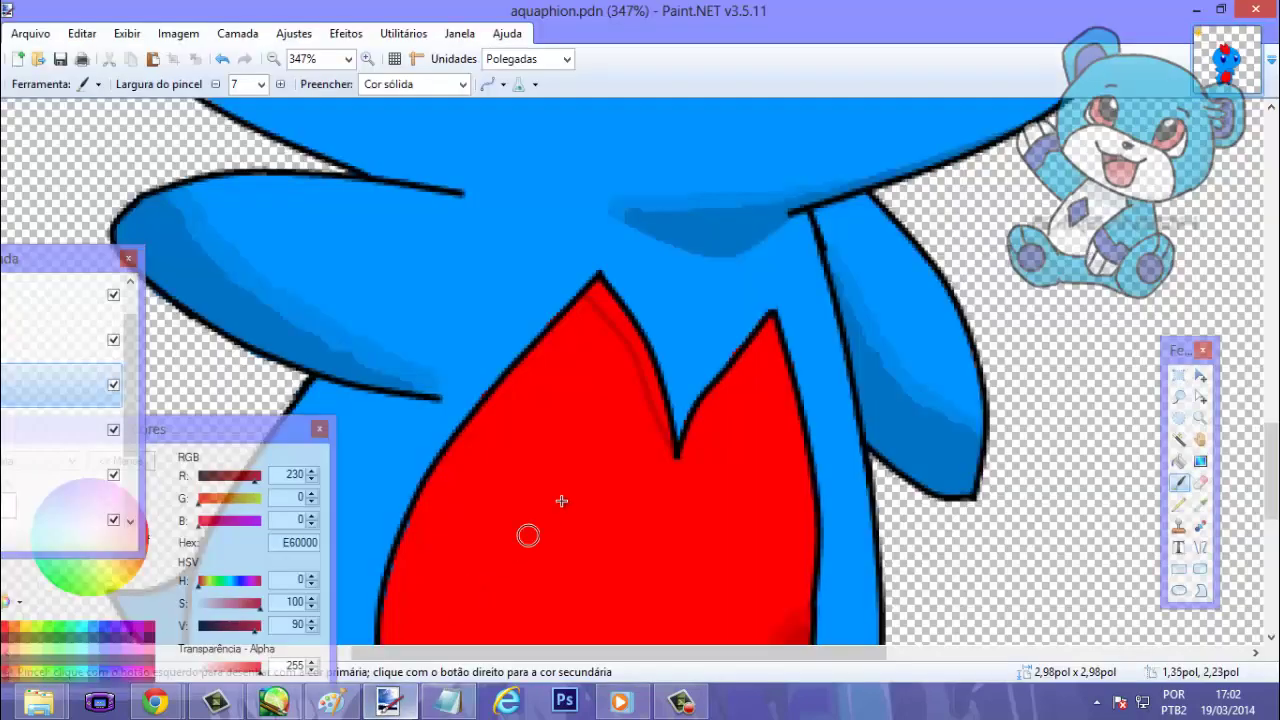
{"action": "scroll", "coordinate": [638, 366], "scroll_direction": "up", "scroll_amount": 1}
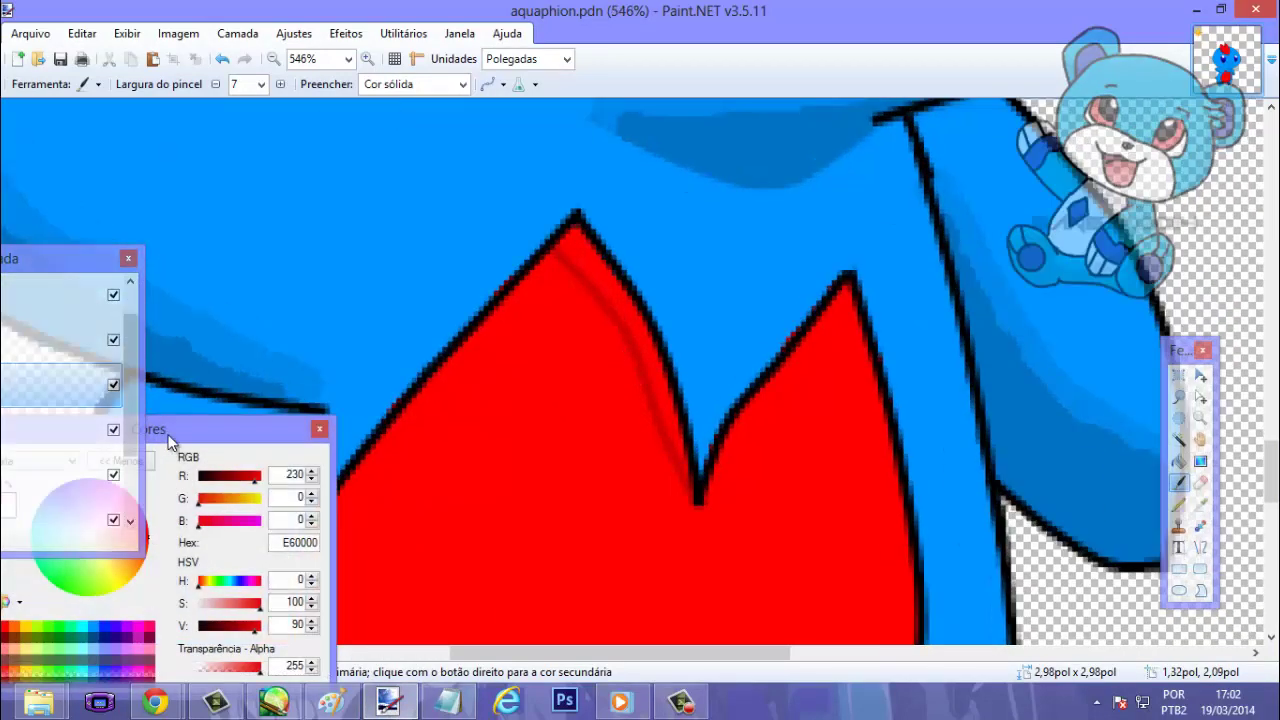
{"action": "left_click_drag", "start_coordinate": [154, 424], "coordinate": [385, 295]}
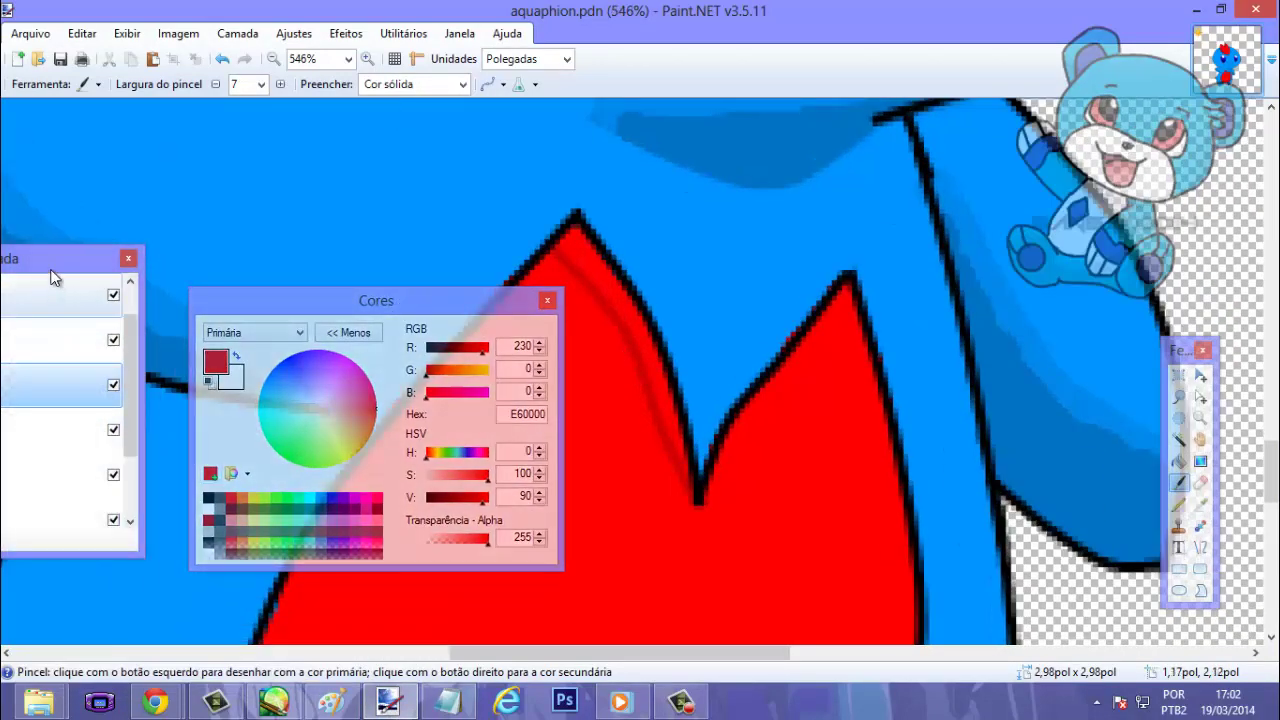
{"action": "left_click_drag", "start_coordinate": [20, 266], "coordinate": [233, 202]}
{"action": "left_click", "coordinate": [145, 279]}
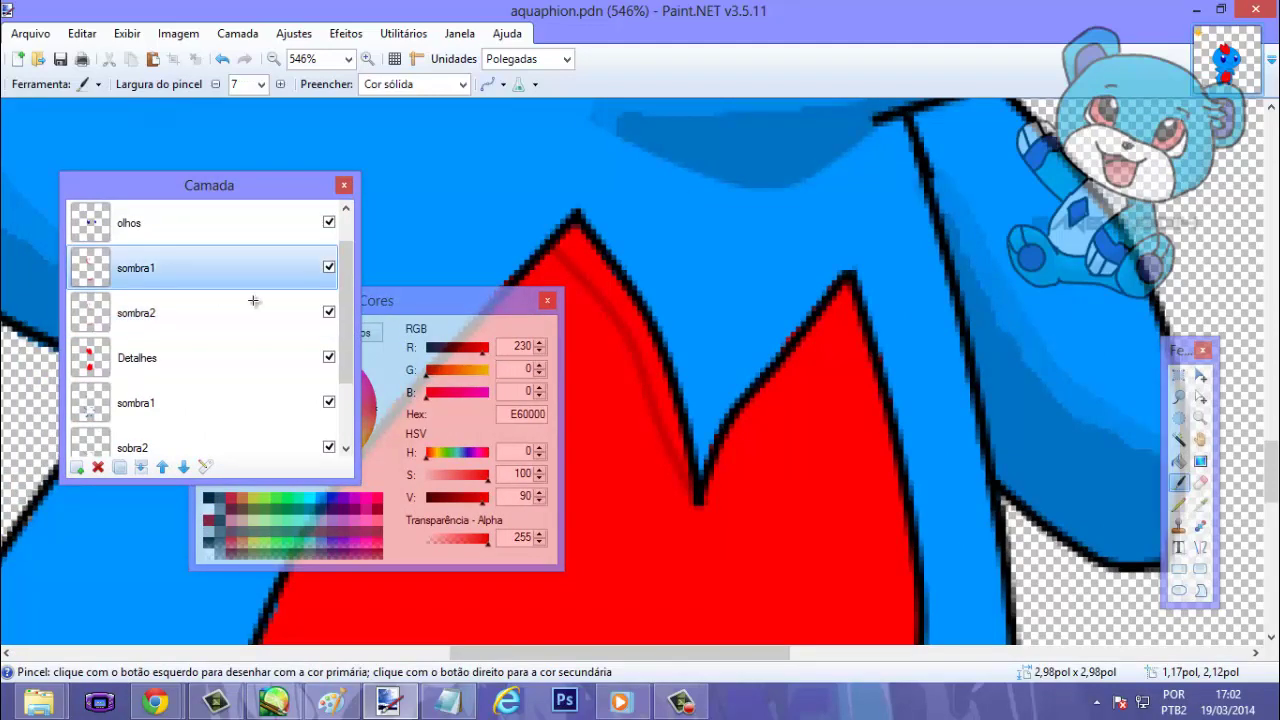
{"action": "left_click", "coordinate": [429, 305]}
{"action": "left_click_drag", "start_coordinate": [405, 305], "coordinate": [158, 534]}
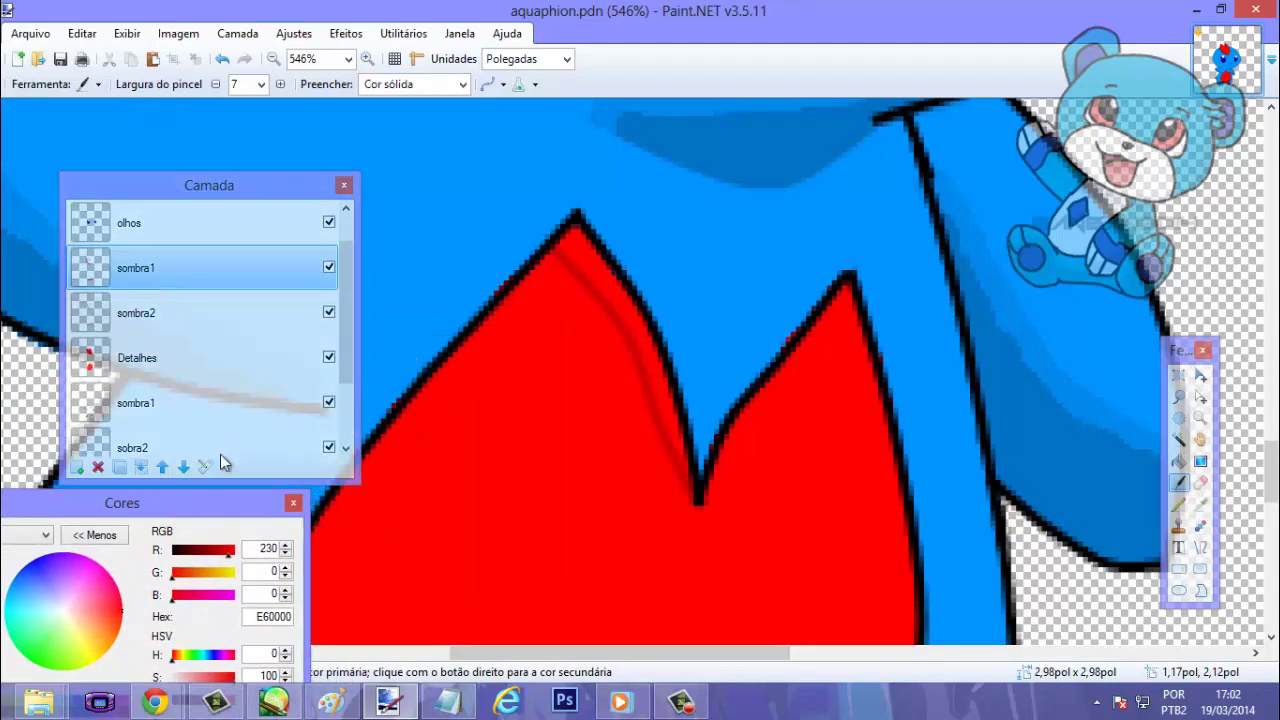
Sample the belly flame's dark shadow red (CC0000) and fill the outlined shadow on its taller tip with a brush of width 3.
{"action": "scroll", "coordinate": [520, 420], "scroll_direction": "down", "scroll_amount": 3}
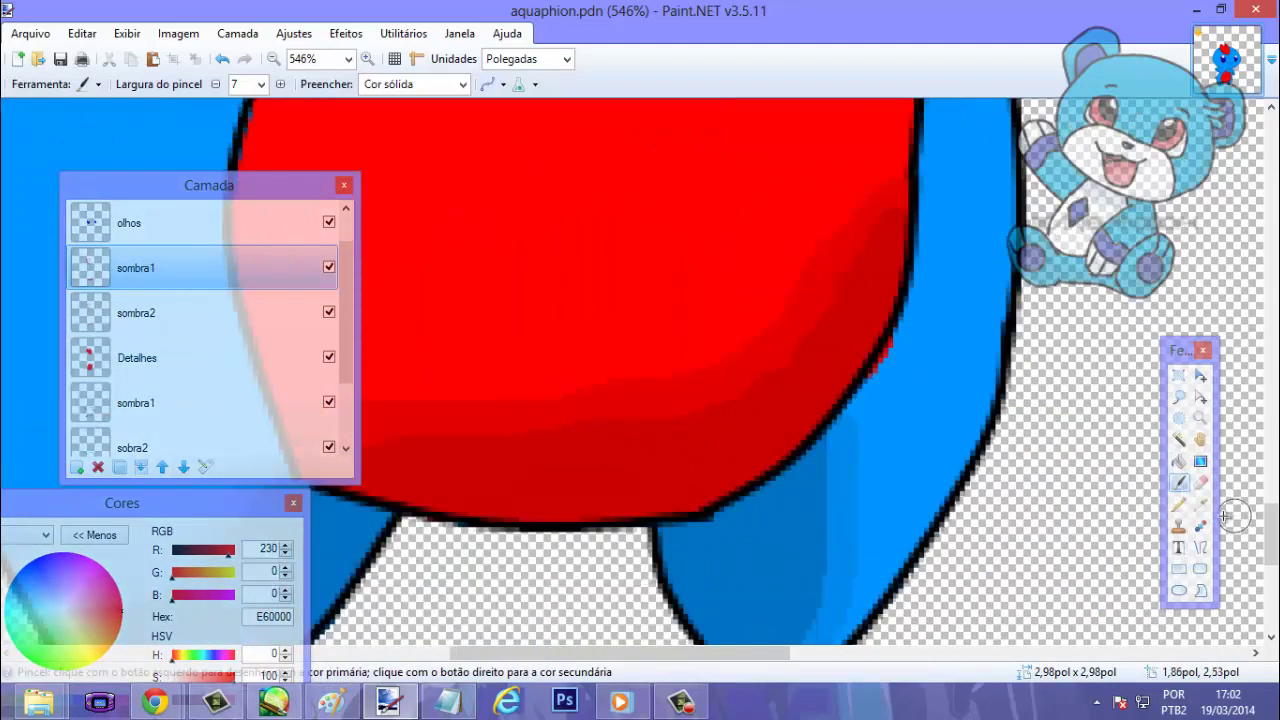
{"action": "left_click", "coordinate": [1201, 504]}
{"action": "left_click", "coordinate": [612, 447]}
{"action": "scroll", "coordinate": [600, 440], "scroll_direction": "up", "scroll_amount": 5}
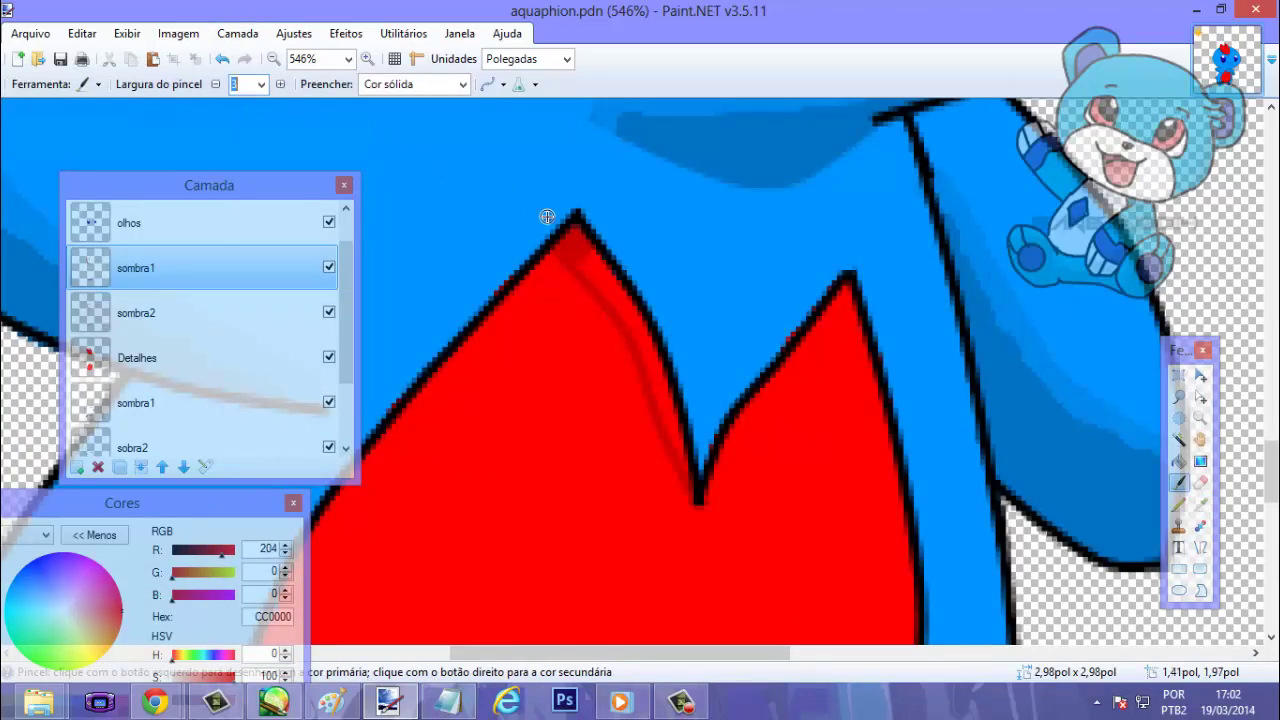
{"action": "left_click_drag", "start_coordinate": [572, 222], "coordinate": [606, 291]}
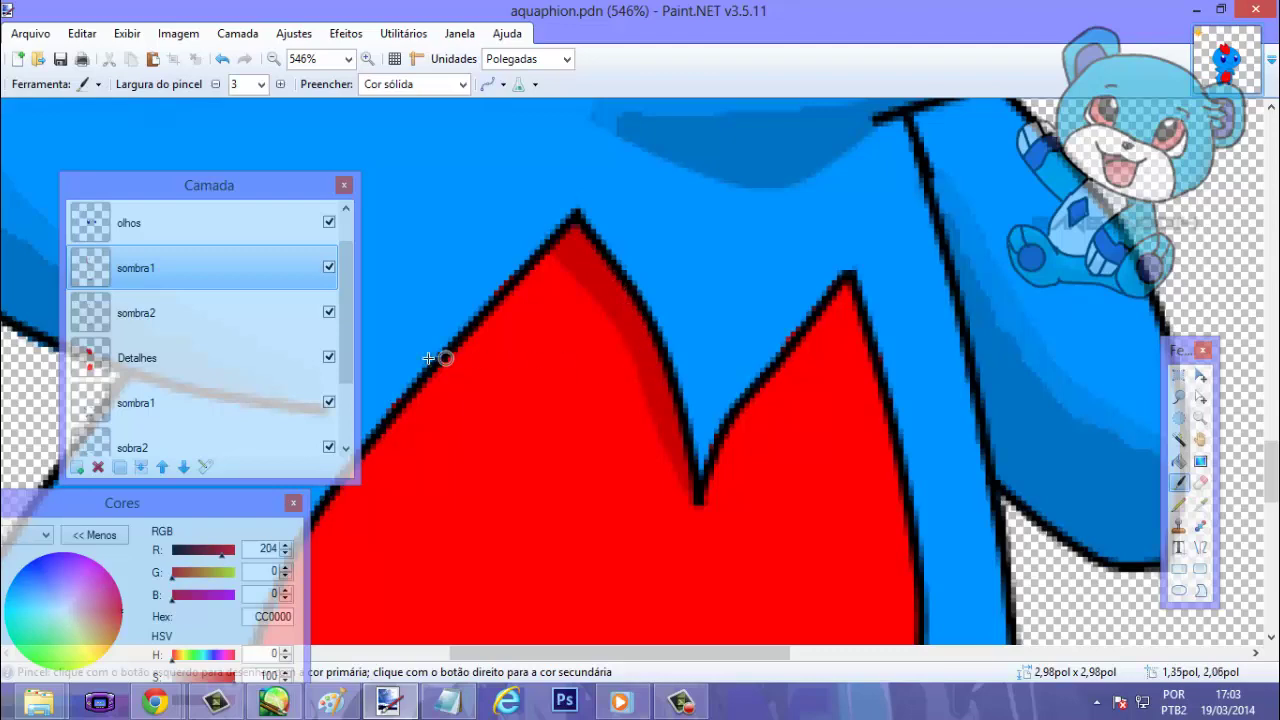
Make sombra2 active and sample the lighter shadow red (E60000) from the band at the belly flame's base.
{"action": "left_click", "coordinate": [203, 309]}
{"action": "scroll", "coordinate": [482, 521], "scroll_direction": "down", "scroll_amount": 3}
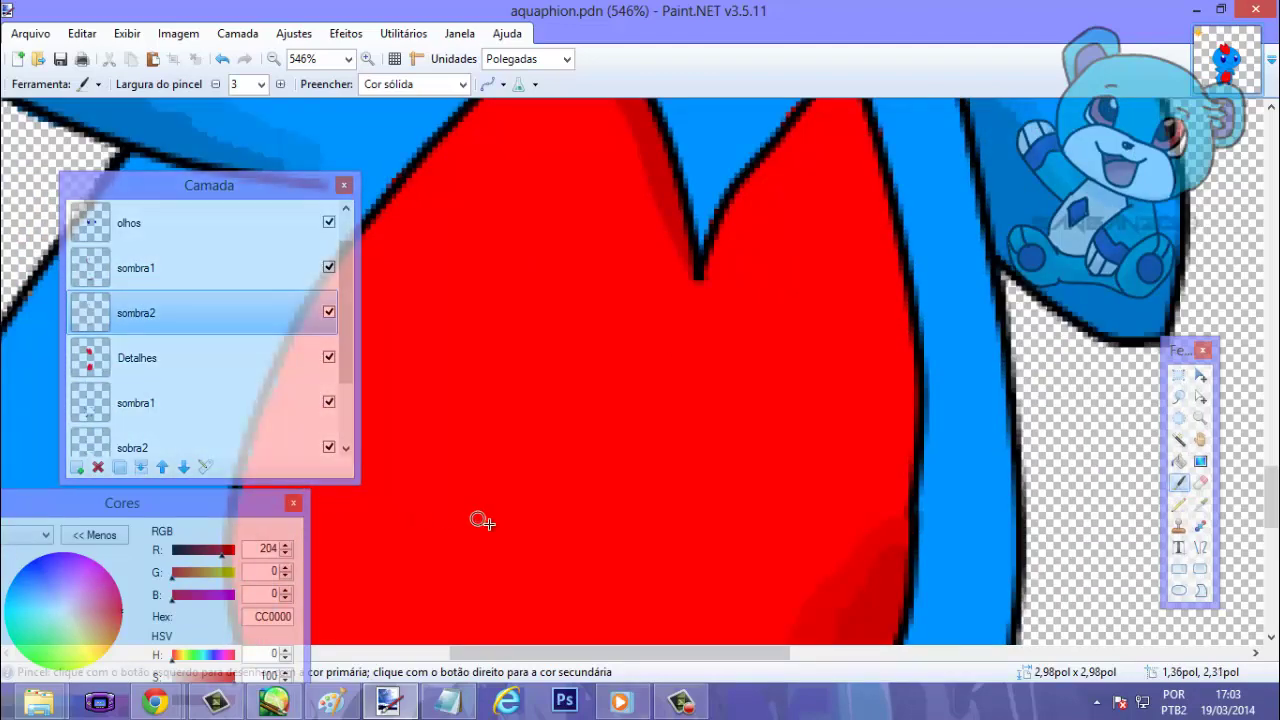
{"action": "scroll", "coordinate": [482, 521], "scroll_direction": "down", "scroll_amount": 4}
{"action": "left_click", "coordinate": [1200, 504]}
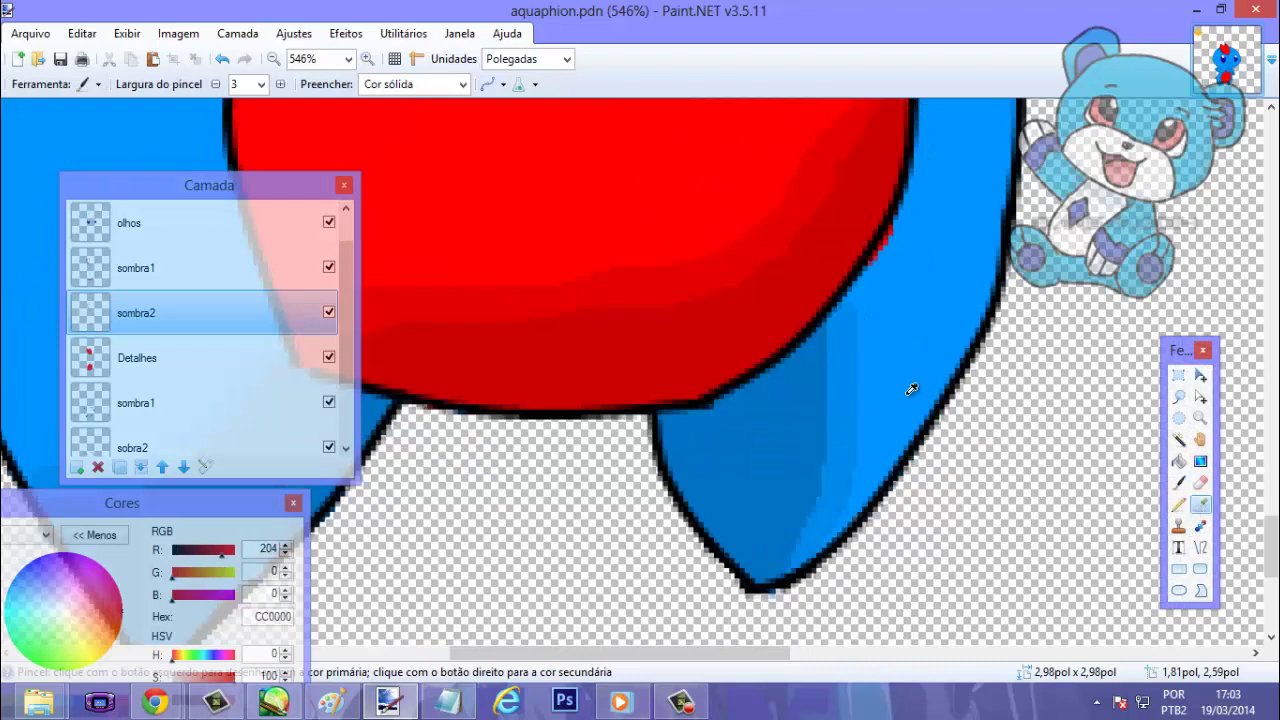
{"action": "left_click", "coordinate": [687, 283]}
With brush width 5, paint a lighter red second band along the inner border of the taller belly tip's dark shadow, down to the notch.
{"action": "scroll", "coordinate": [480, 250], "scroll_direction": "up", "scroll_amount": 5}
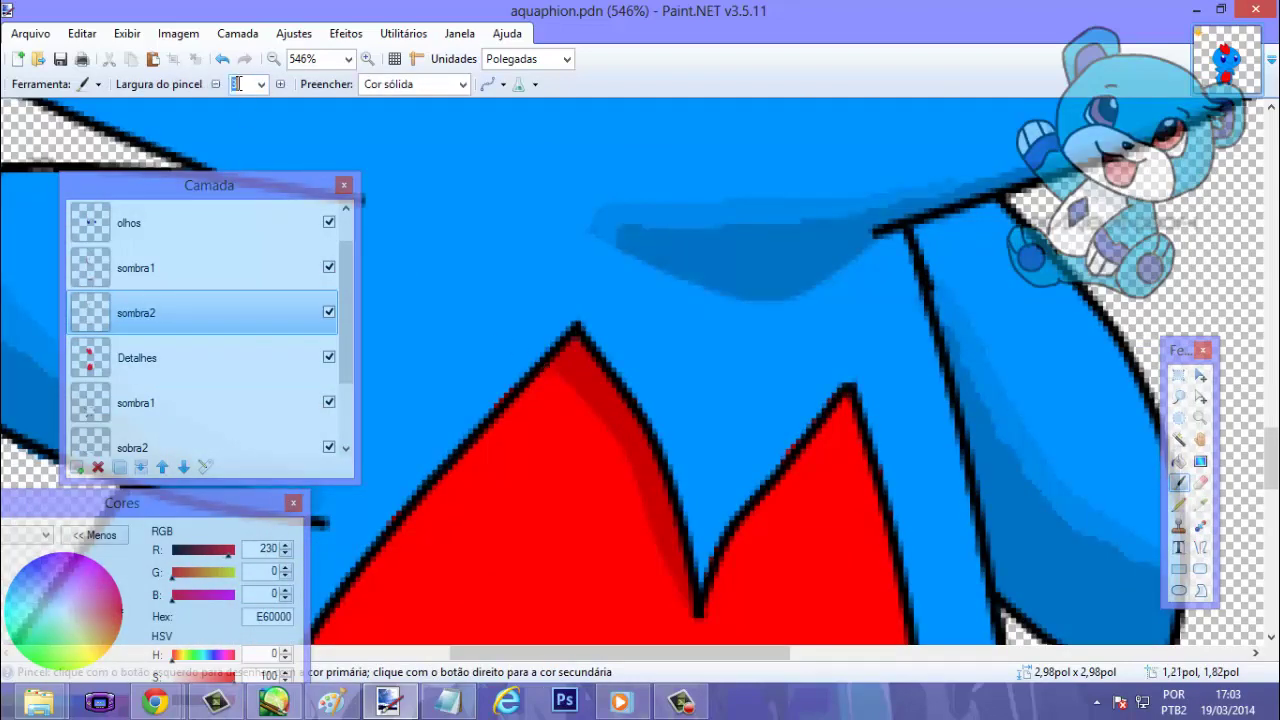
{"action": "type", "text": "5"}
{"action": "scroll", "coordinate": [554, 409], "scroll_direction": "down", "scroll_amount": 3}
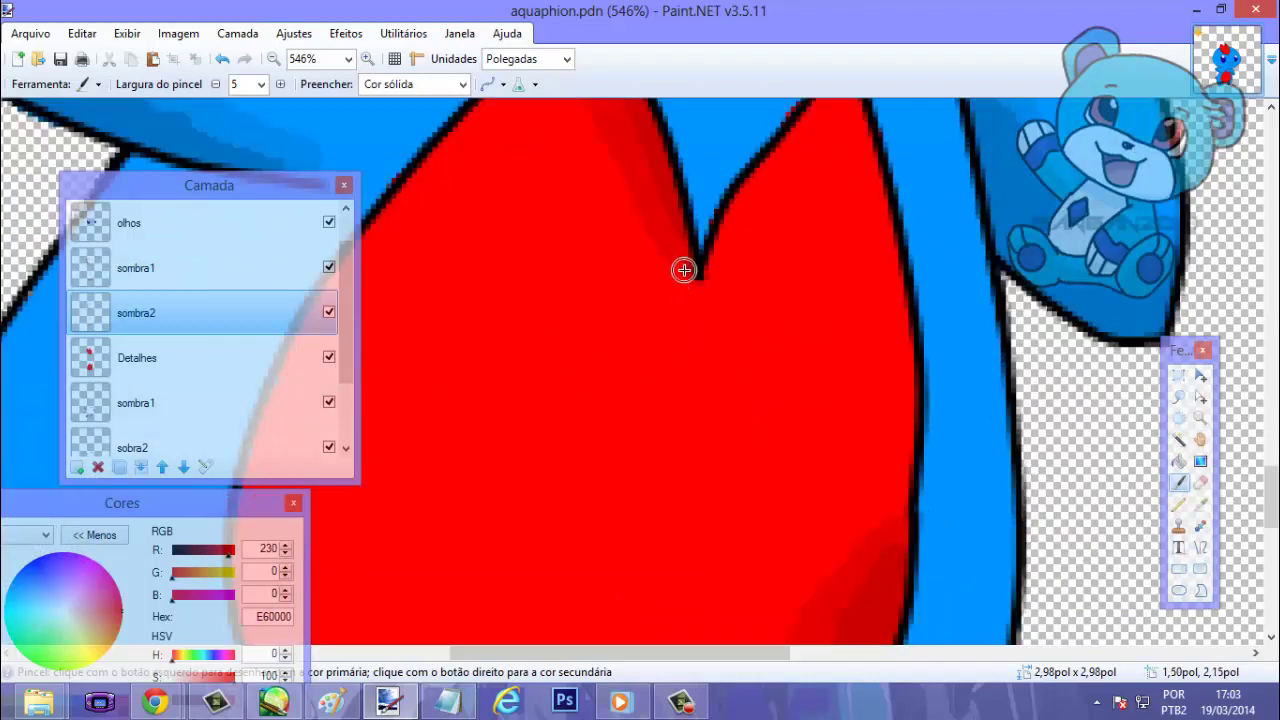
{"action": "scroll", "coordinate": [729, 309], "scroll_direction": "down", "scroll_amount": 3}
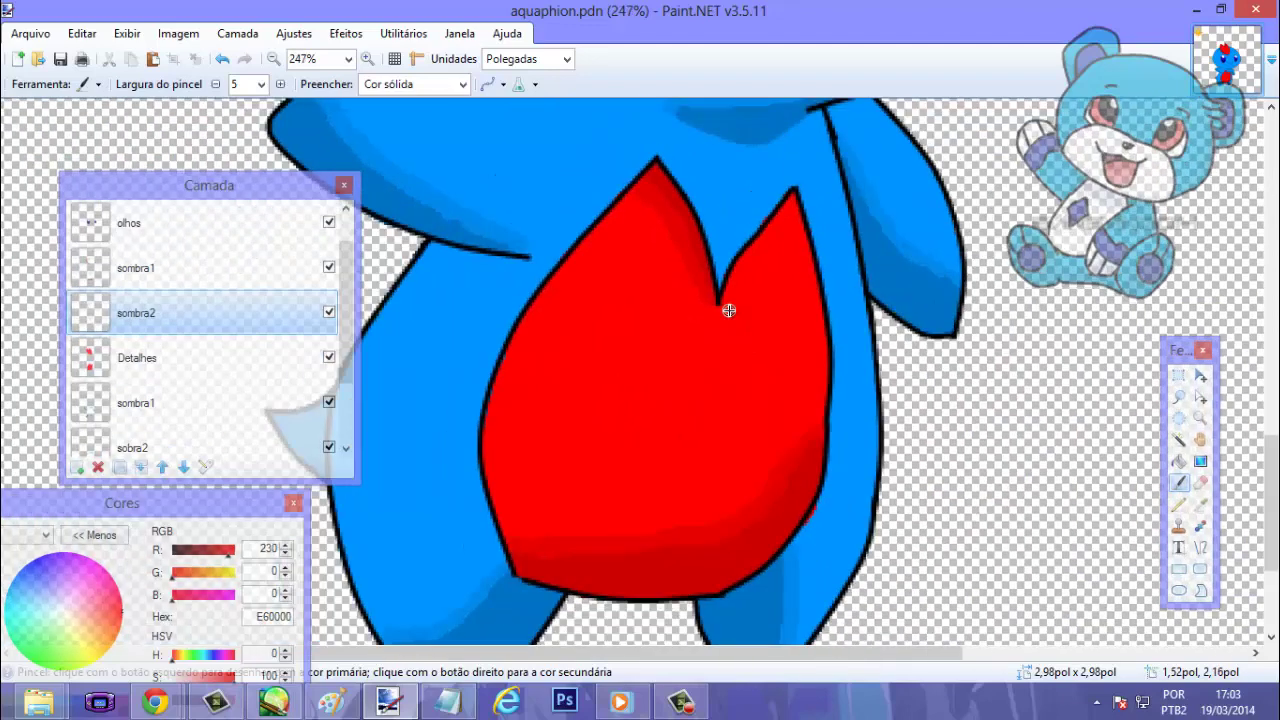
{"action": "scroll", "coordinate": [729, 311], "scroll_direction": "up", "scroll_amount": 2}
{"action": "scroll", "coordinate": [729, 310], "scroll_direction": "up", "scroll_amount": 1}
{"action": "scroll", "coordinate": [534, 200], "scroll_direction": "up", "scroll_amount": 1}
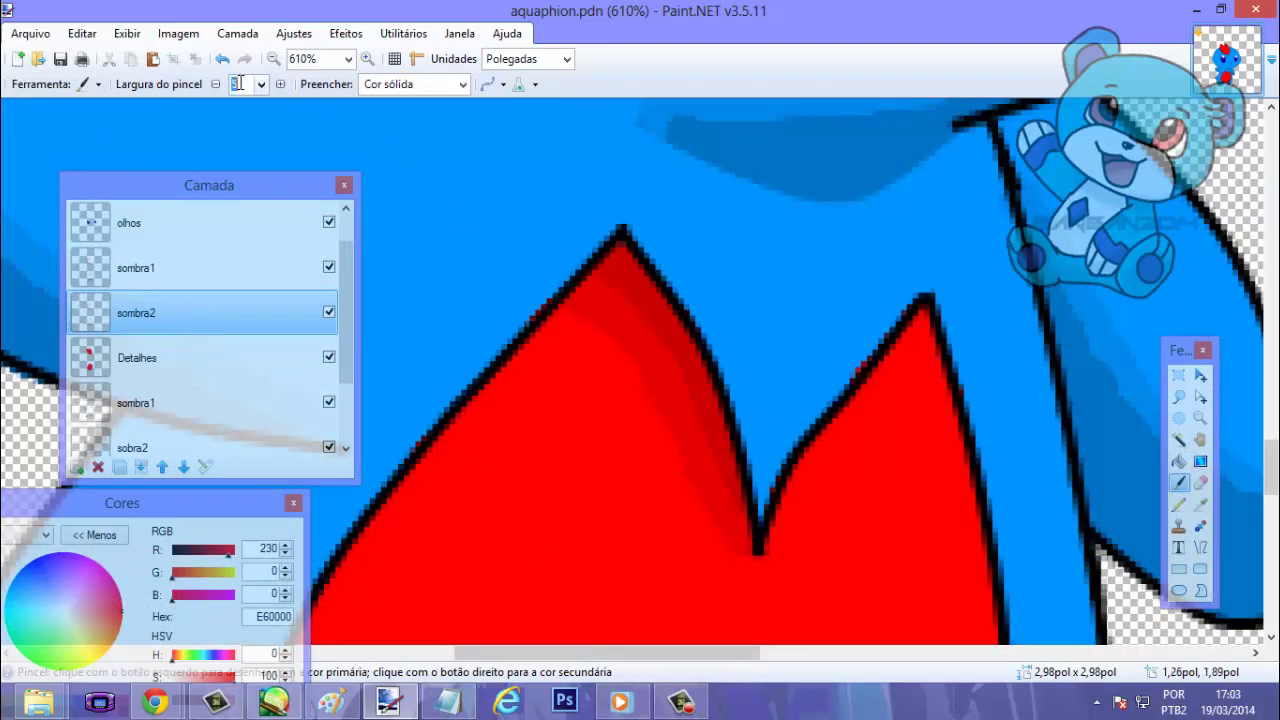
Make sombra1 active again, set the brush width to 3, and resample the dark shadow red (CC0000) from the belly flame's taller tip.
{"action": "left_click", "coordinate": [1200, 504]}
{"action": "left_click", "coordinate": [280, 282]}
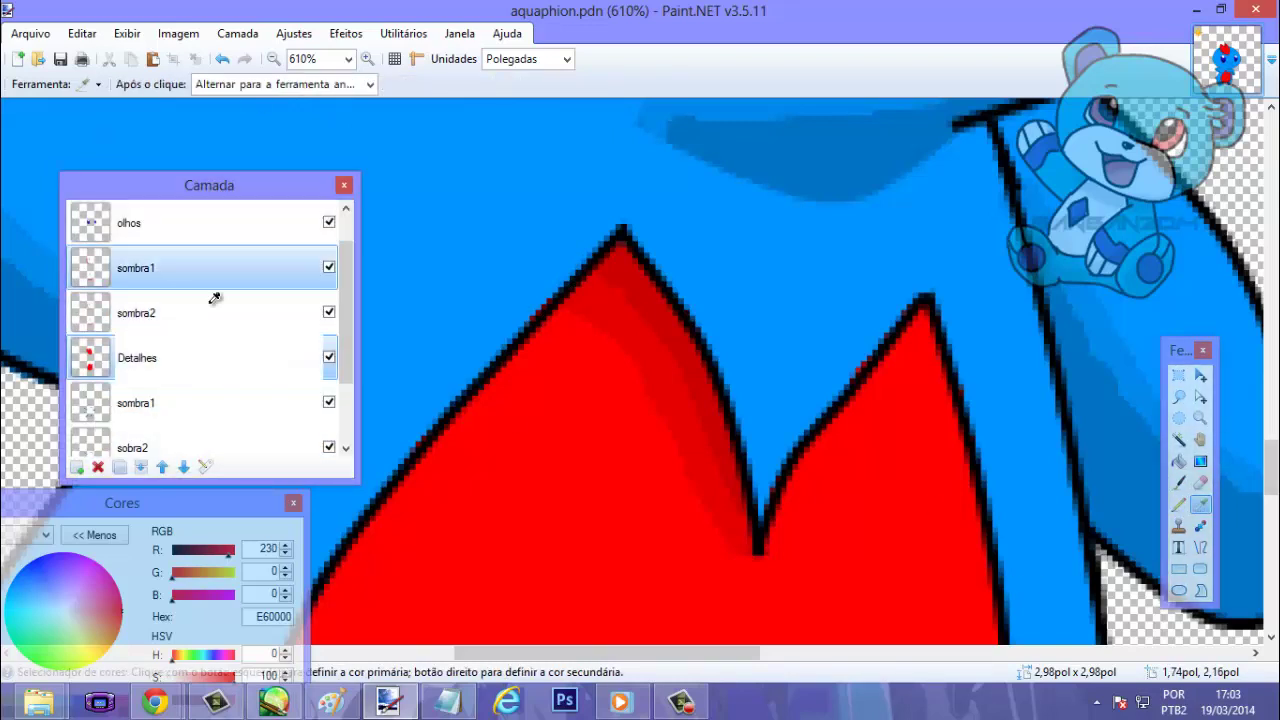
{"action": "left_click", "coordinate": [728, 420]}
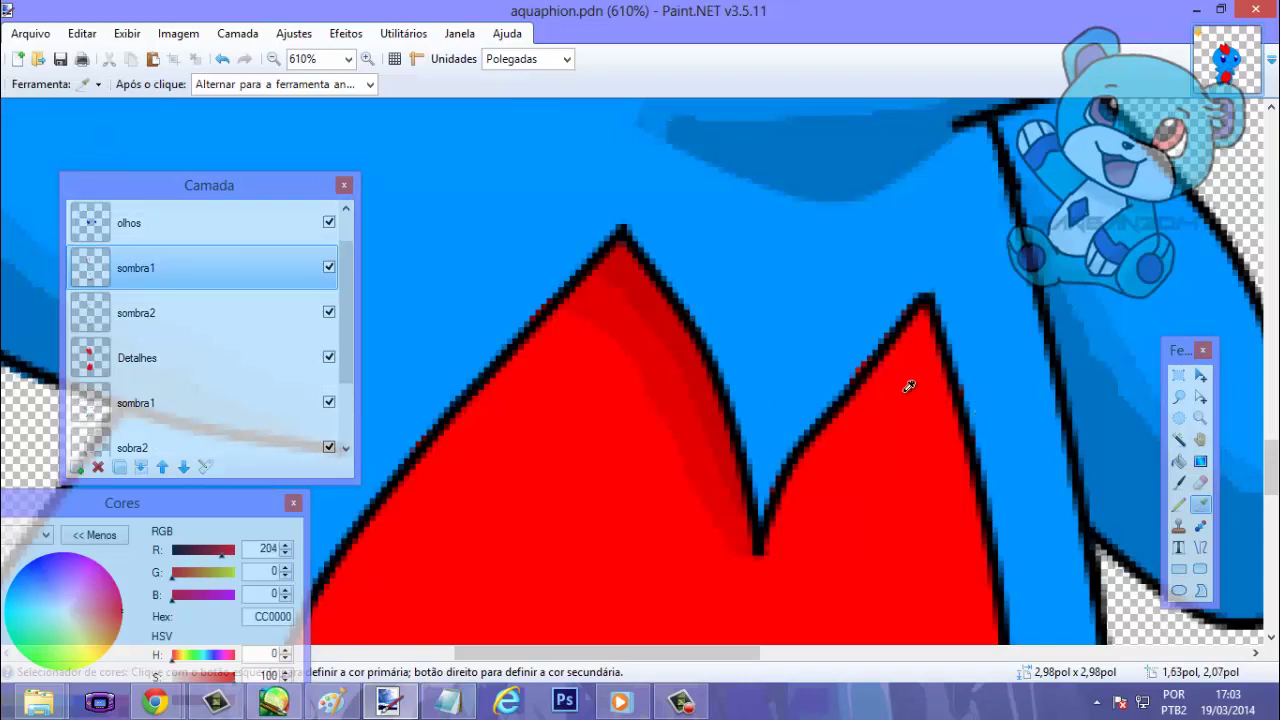
{"action": "left_click", "coordinate": [1179, 482]}
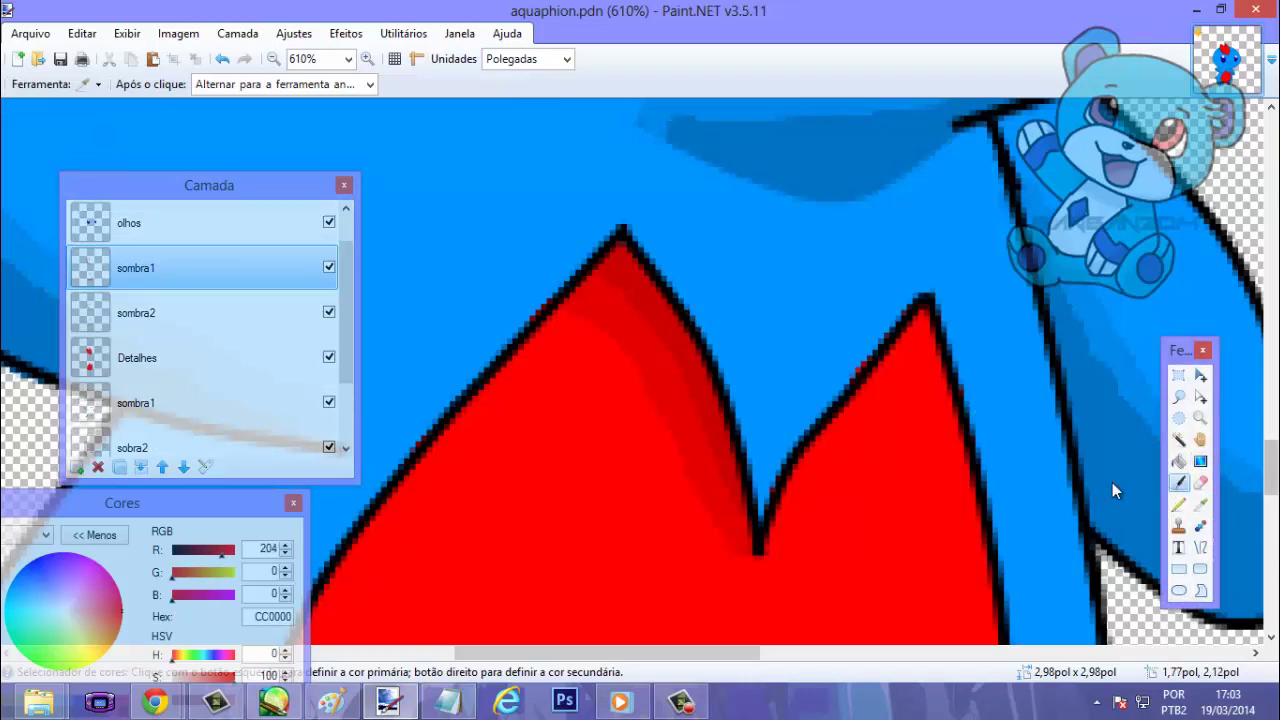
{"action": "double_click", "coordinate": [172, 288]}
{"action": "left_click", "coordinate": [656, 423]}
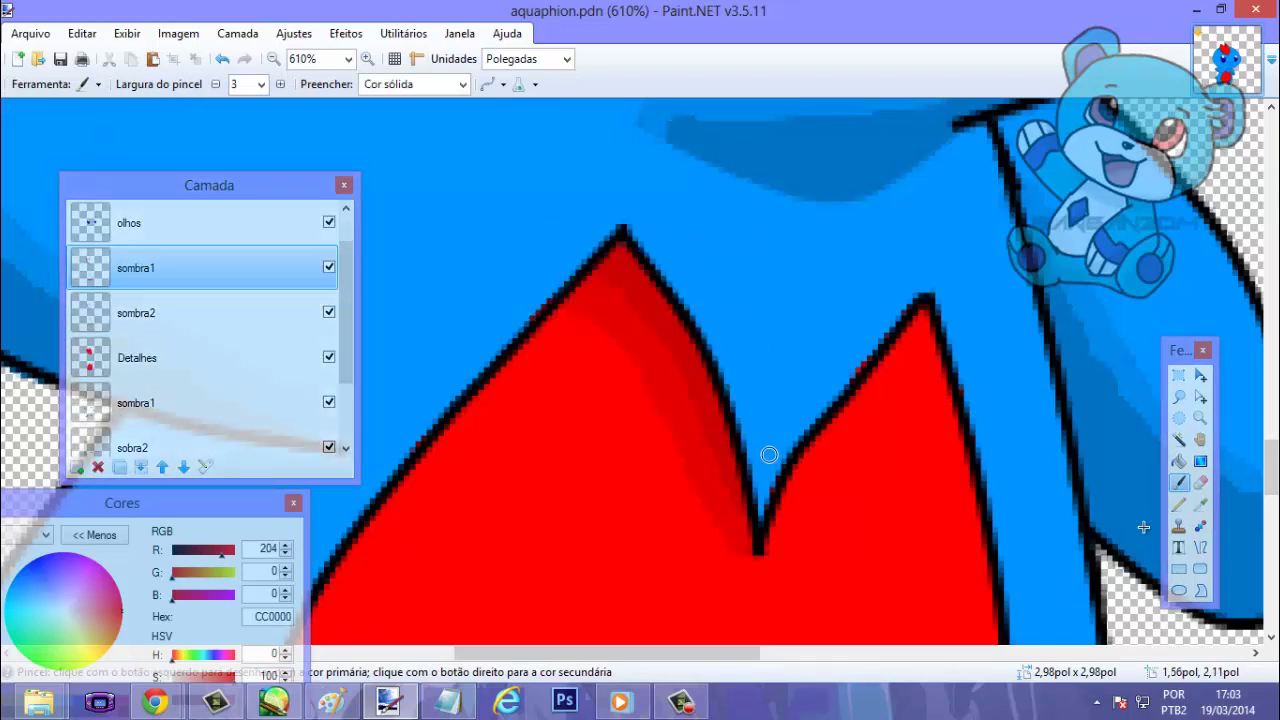
{"action": "key", "text": "k"}
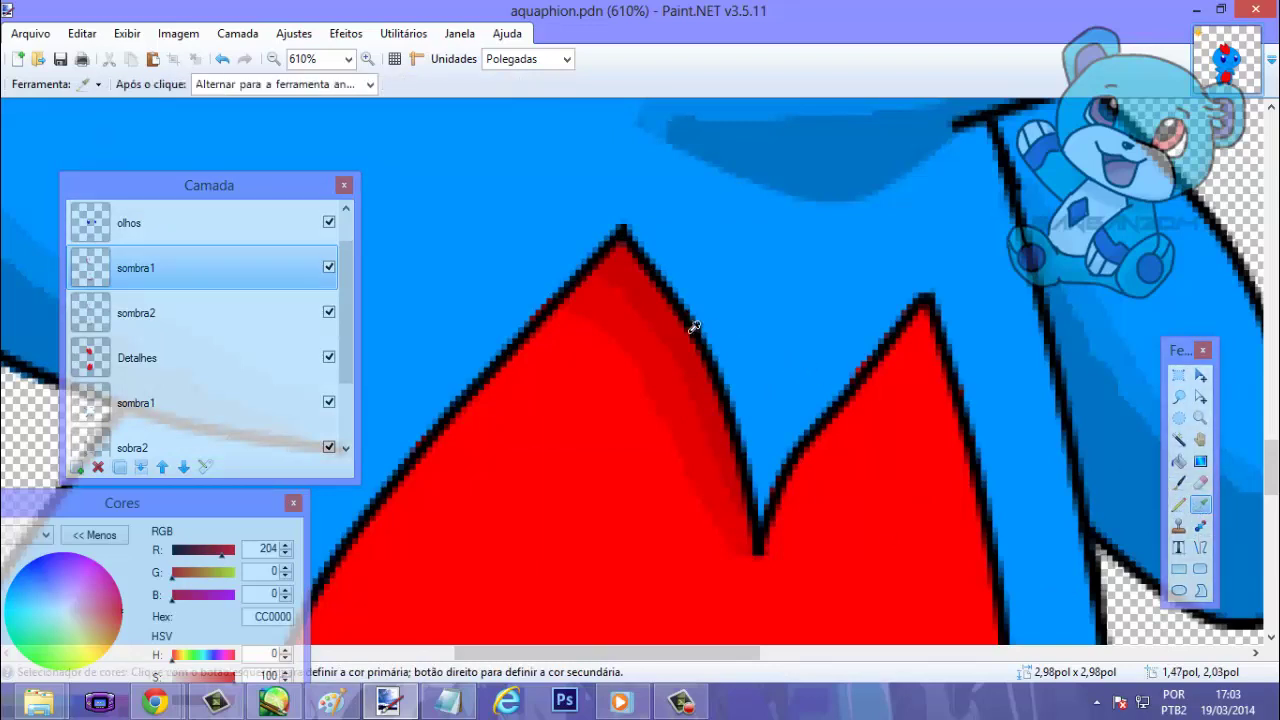
{"action": "left_click", "coordinate": [663, 320]}
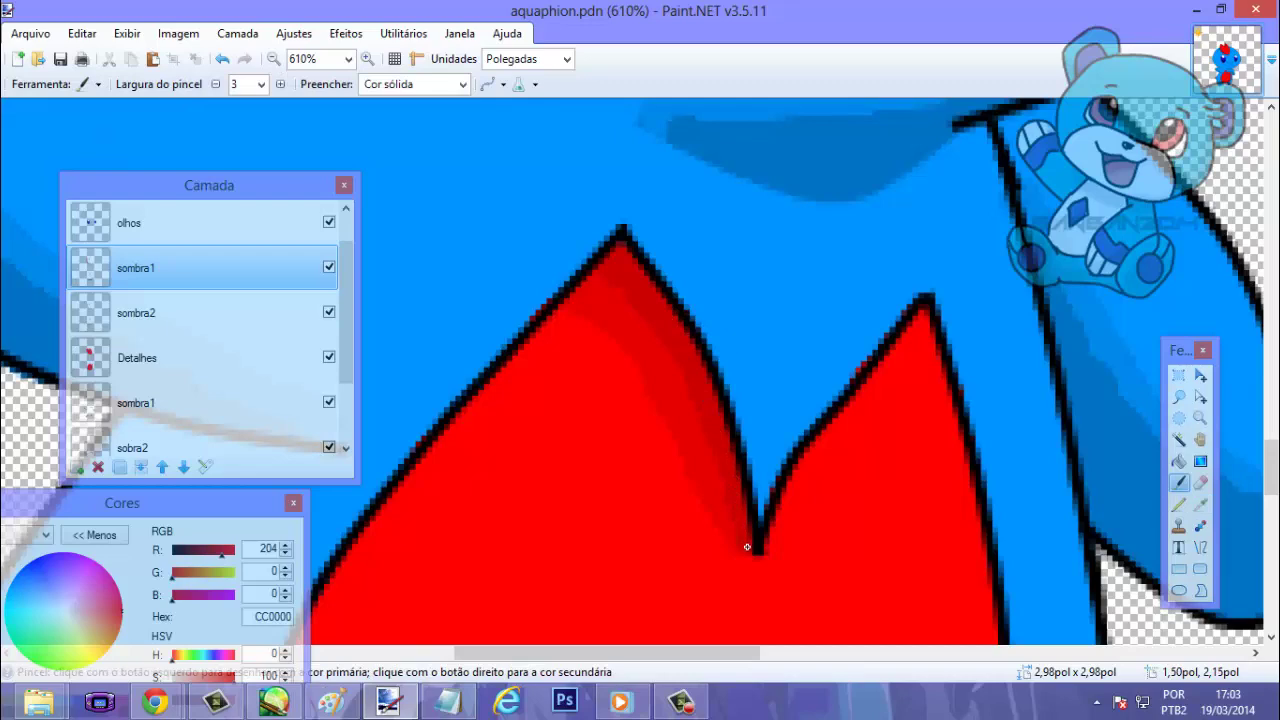
{"action": "scroll", "coordinate": [605, 337], "scroll_direction": "down", "scroll_amount": 5}
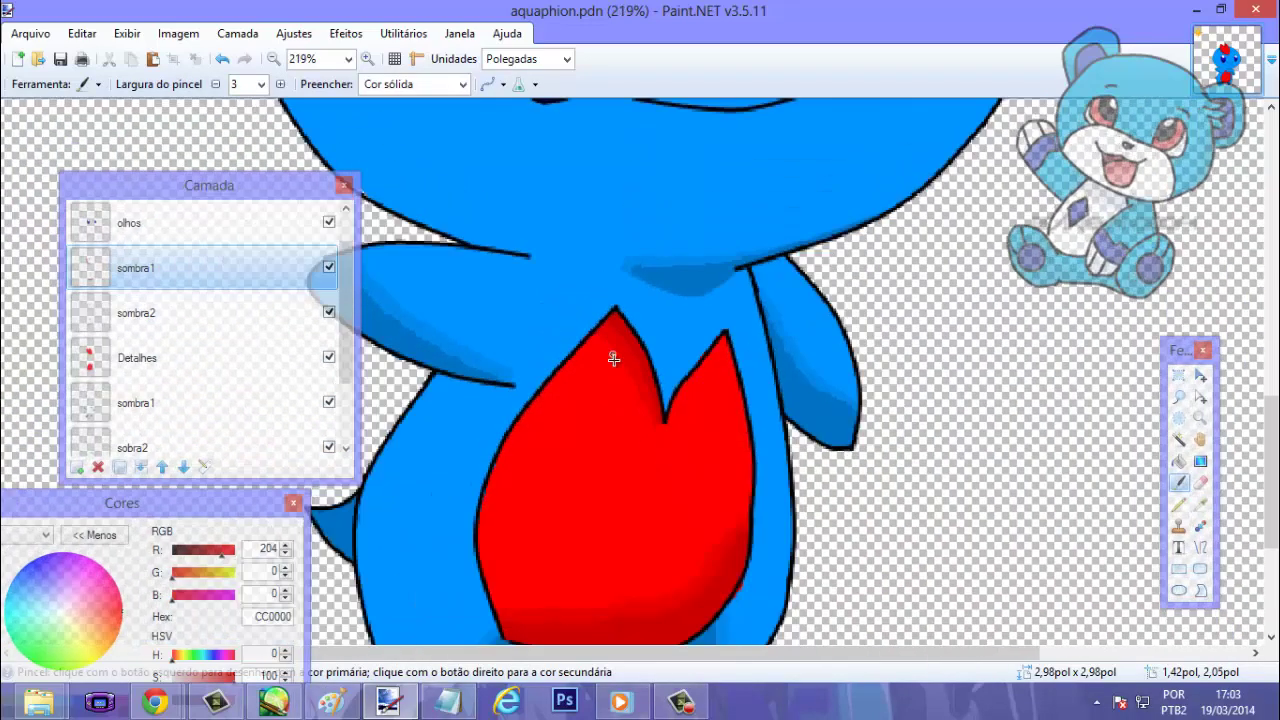
{"action": "scroll", "coordinate": [571, 528], "scroll_direction": "up", "scroll_amount": 5}
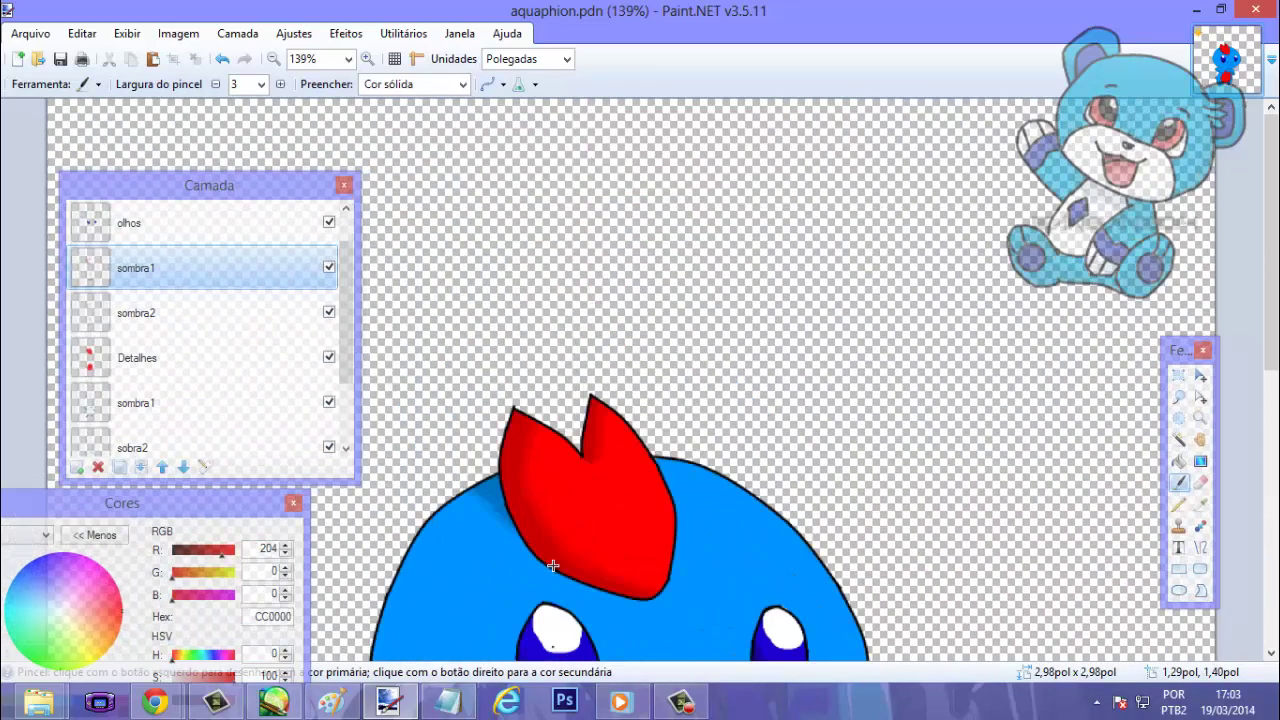
{"action": "scroll", "coordinate": [553, 566], "scroll_direction": "down", "scroll_amount": 3}
{"action": "scroll", "coordinate": [553, 566], "scroll_direction": "down", "scroll_amount": 3}
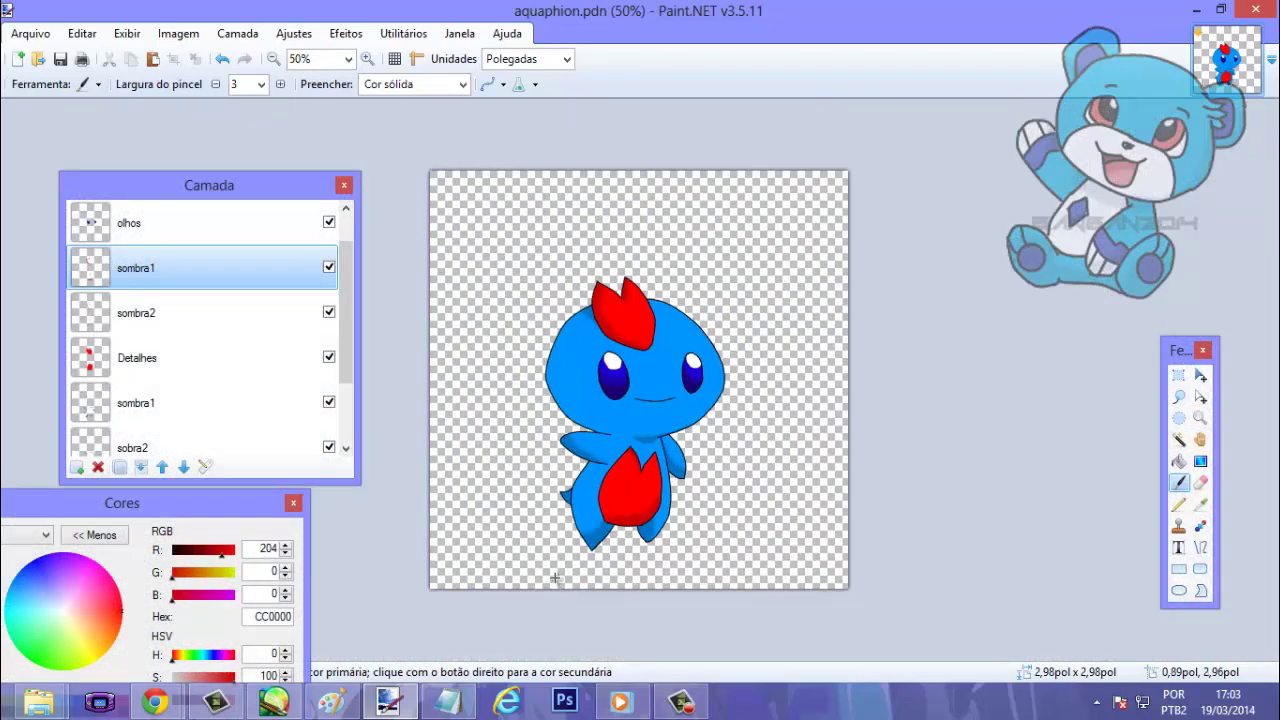
{"action": "scroll", "coordinate": [550, 572], "scroll_direction": "up", "scroll_amount": 1}
Switch to the Notepad notes and start a new line reading "pronto ta praticament feito agr".
{"action": "left_click", "coordinate": [447, 701]}
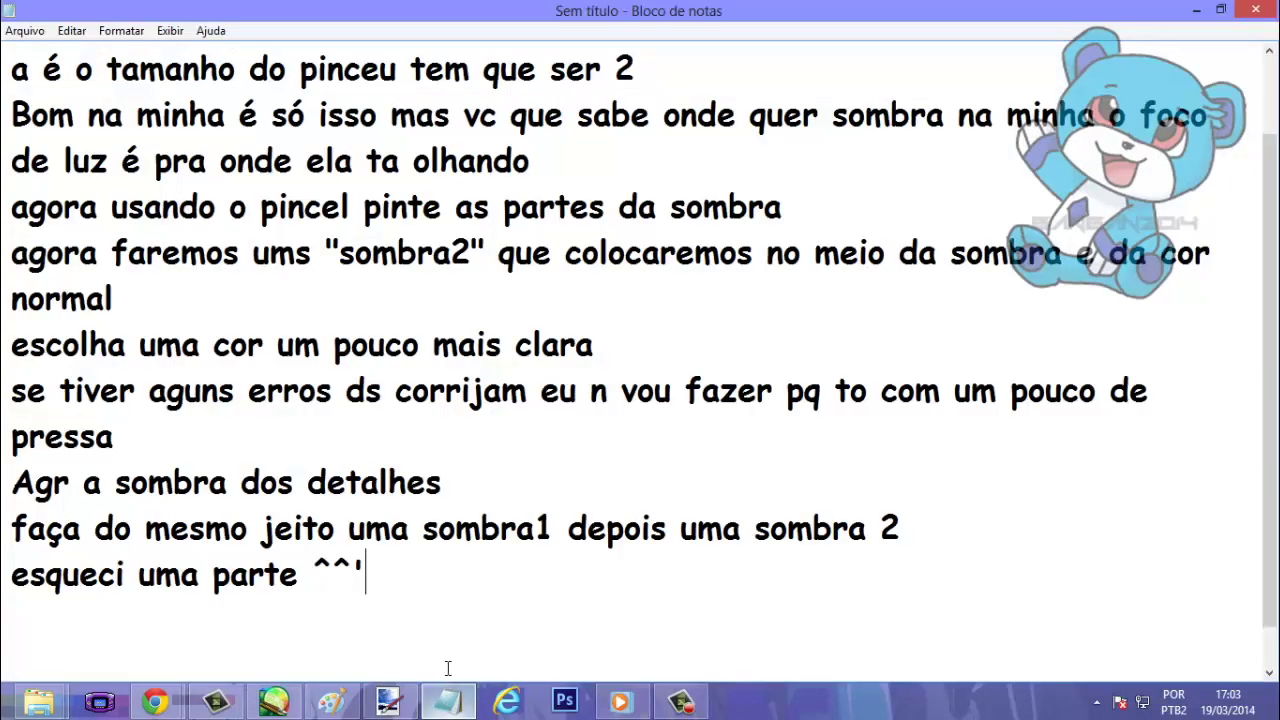
{"action": "key", "text": "Return"}
{"action": "type", "text": "pro"}
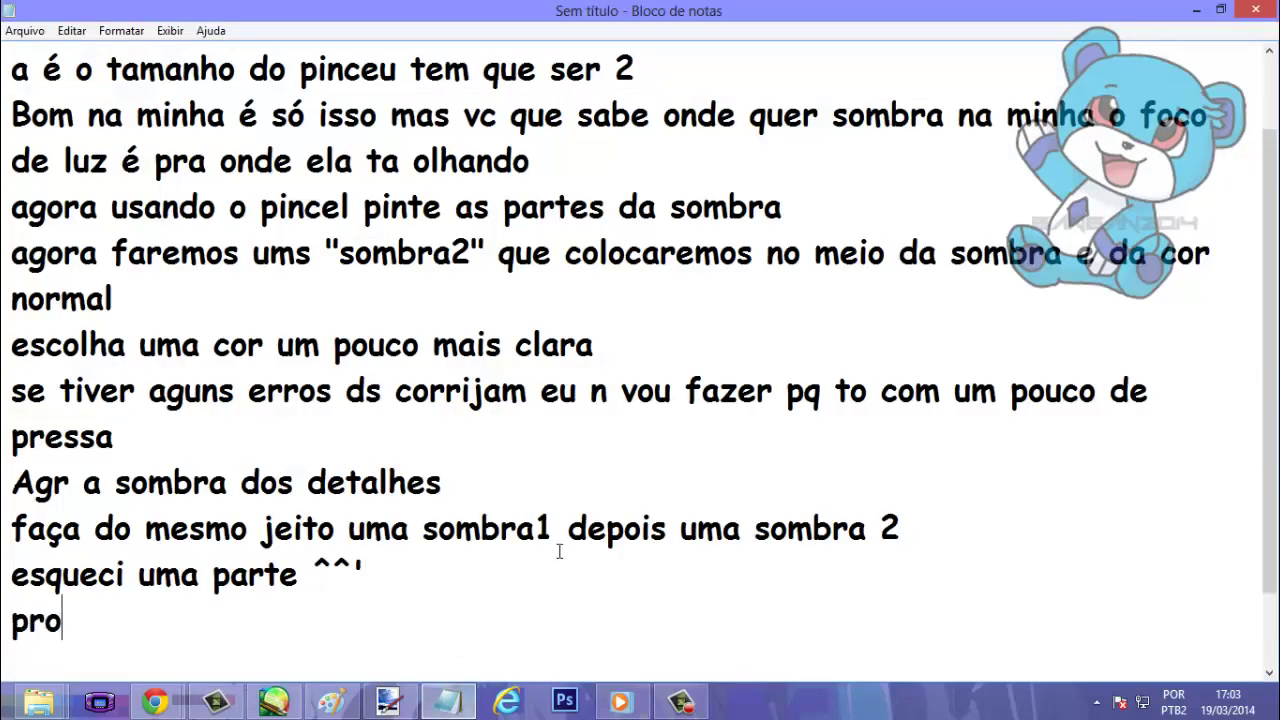
{"action": "type", "text": "nto ta p"}
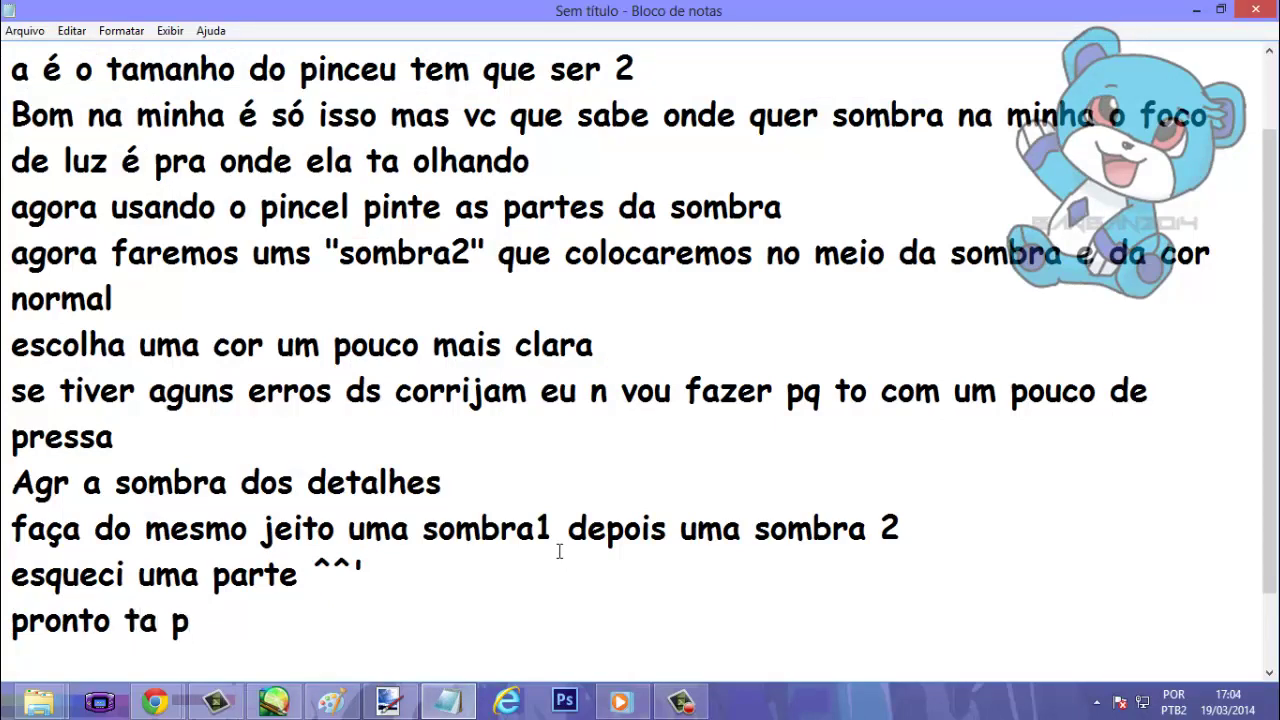
{"action": "type", "text": "raticam"}
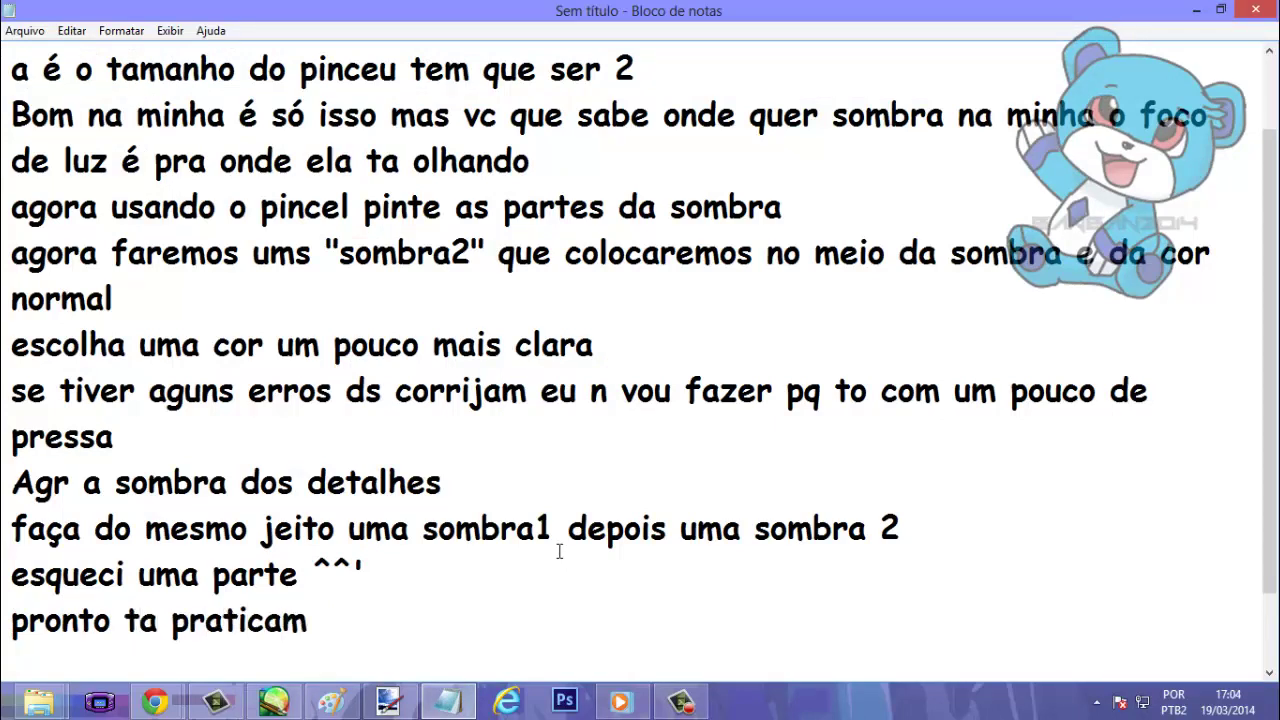
{"action": "type", "text": "ent fei"}
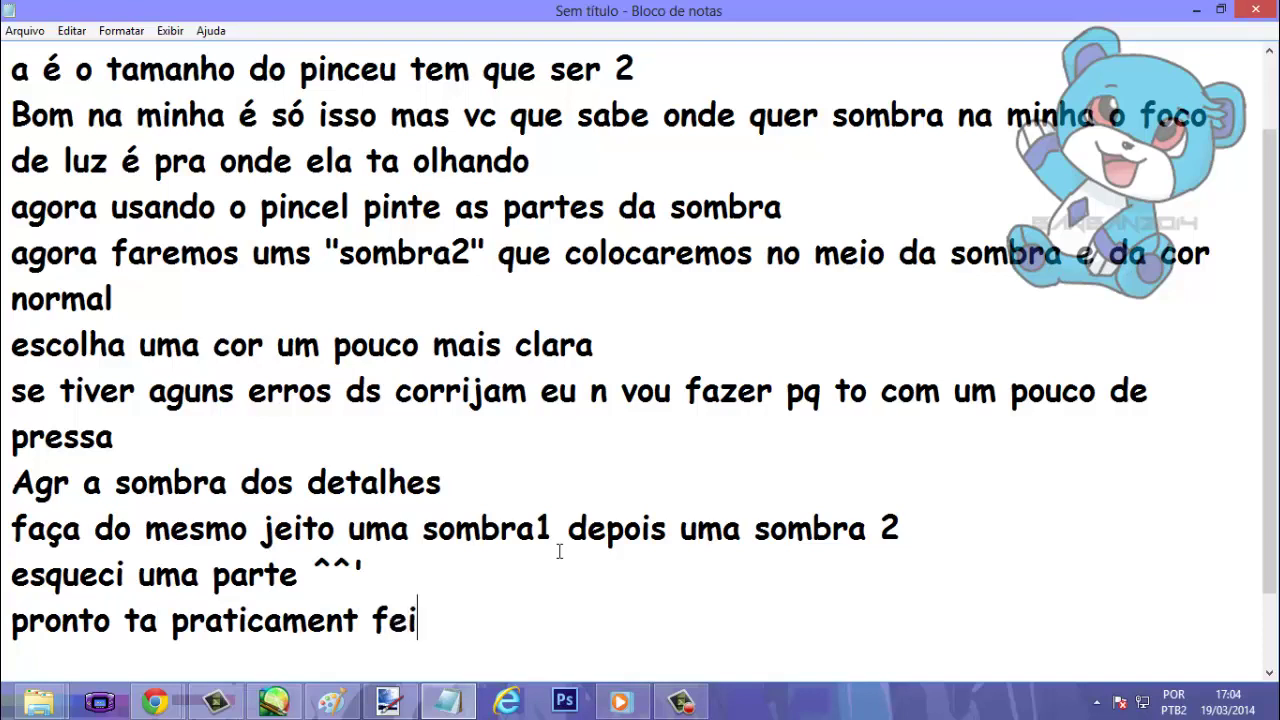
{"action": "type", "text": "to agr"}
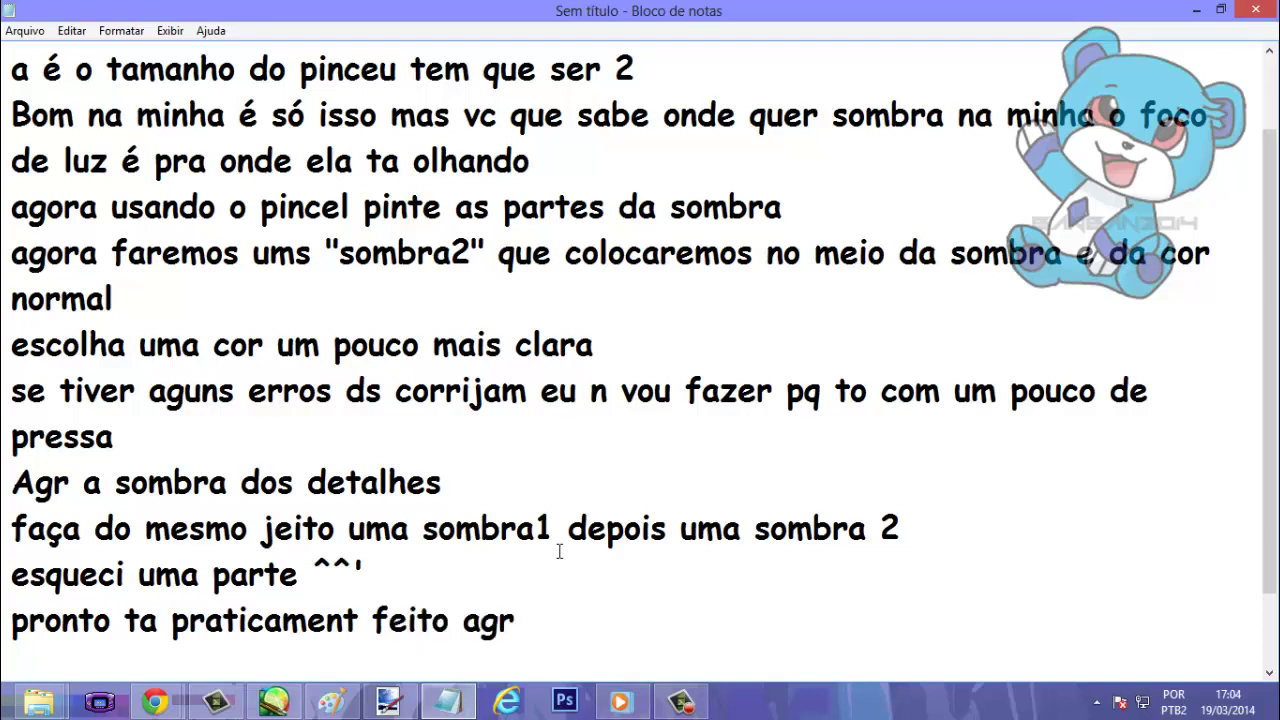
Continue the note's last line after "agr" with "cliquem na camada mais alta".
{"action": "key", "text": "BackSpace"}
{"action": "type", "text": "r pro"}
{"action": "key", "text": "BackSpace"}
{"action": "key", "text": "BackSpace"}
{"action": "key", "text": "BackSpace"}
{"action": "type", "text": "cliquem "}
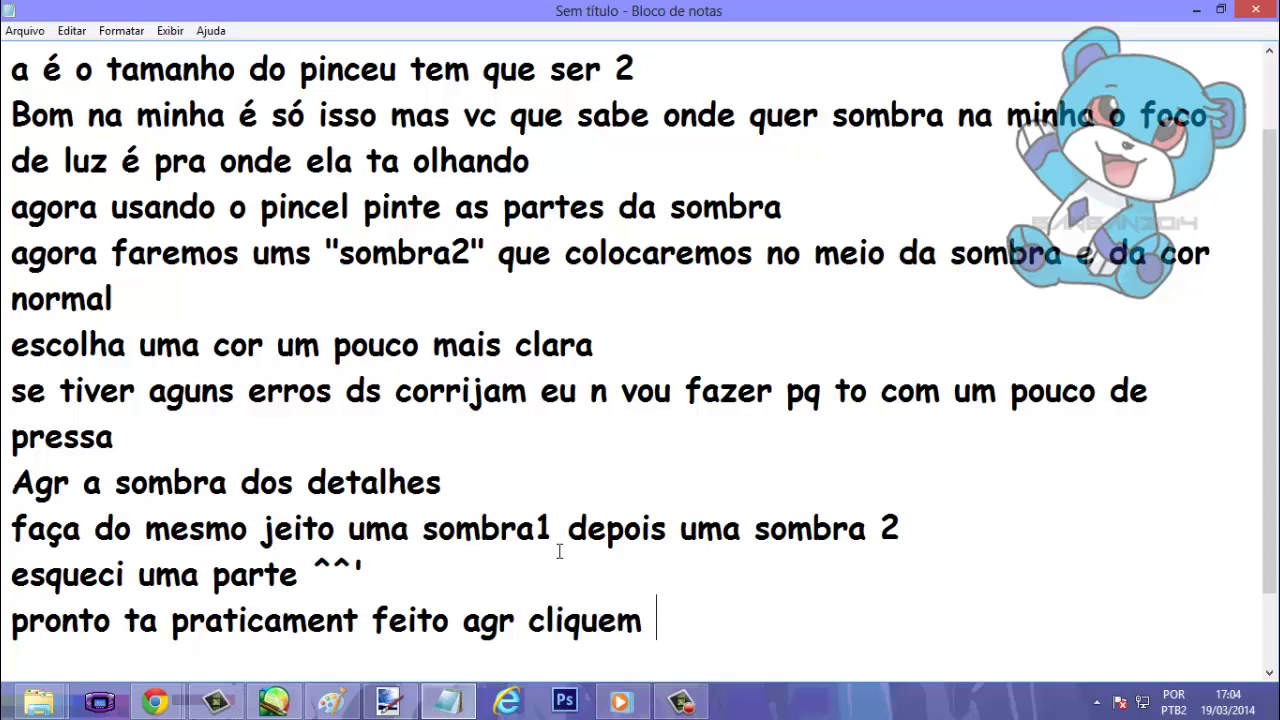
{"action": "type", "text": "na pacam"}
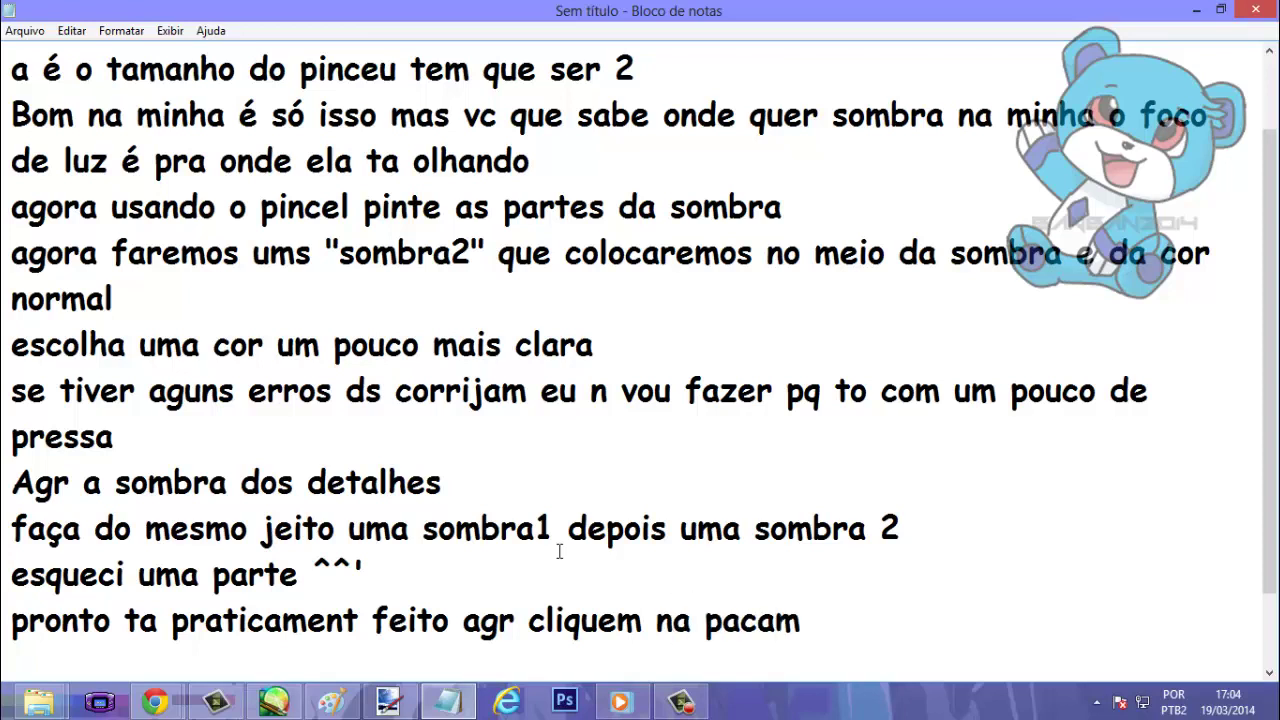
{"action": "key", "text": "BackSpace"}
{"action": "key", "text": "BackSpace"}
{"action": "key", "text": "BackSpace"}
{"action": "key", "text": "BackSpace"}
{"action": "key", "text": "BackSpace"}
{"action": "type", "text": "ca"}
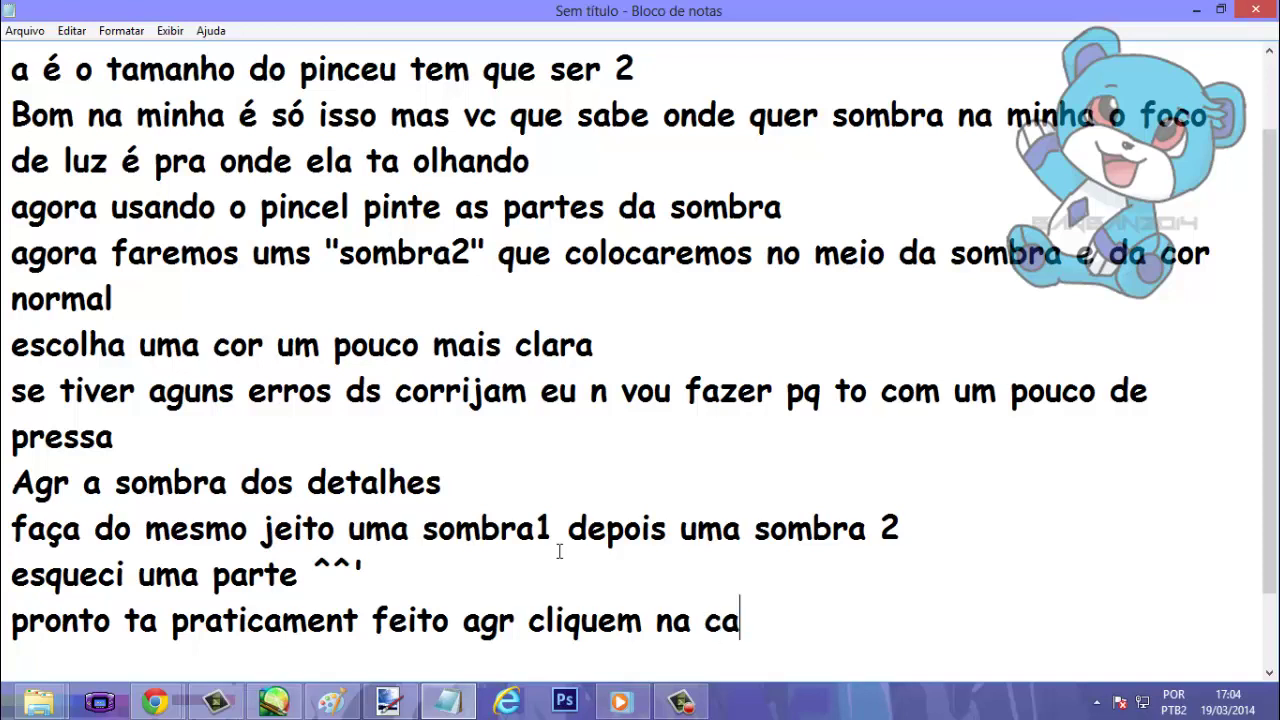
{"action": "type", "text": "mada q"}
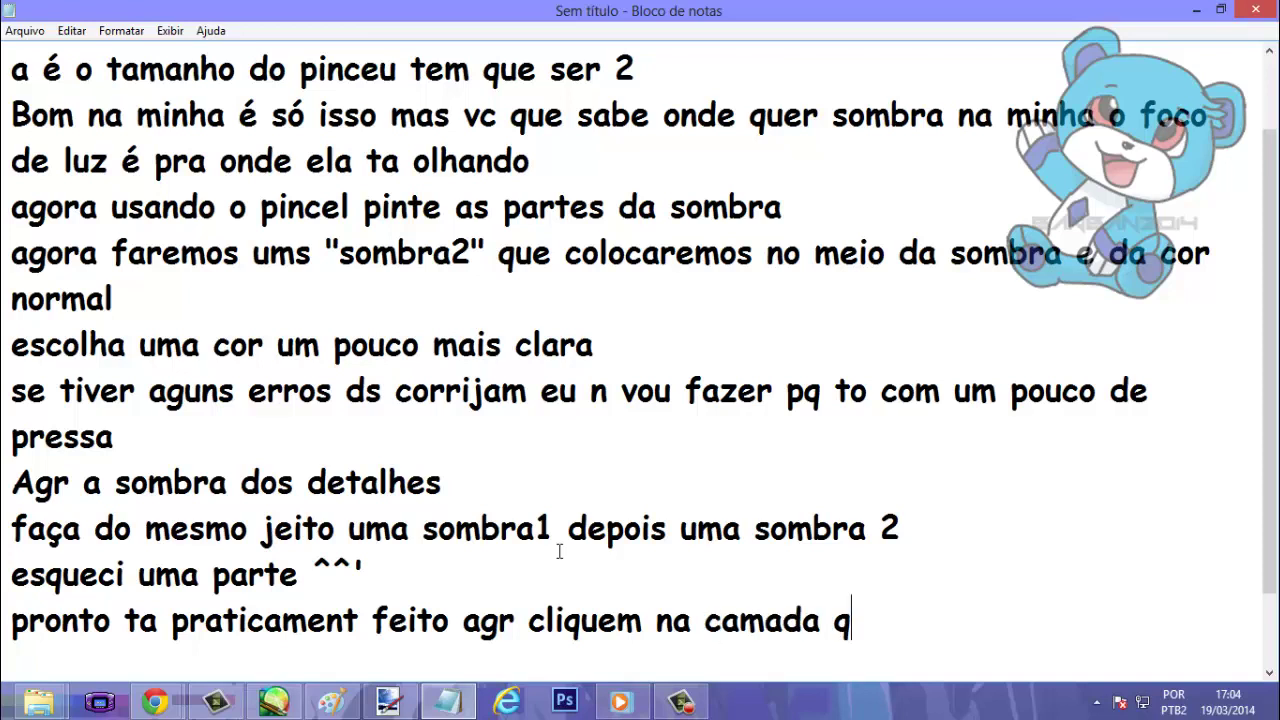
{"action": "key", "text": "BackSpace"}
{"action": "type", "text": "mais"}
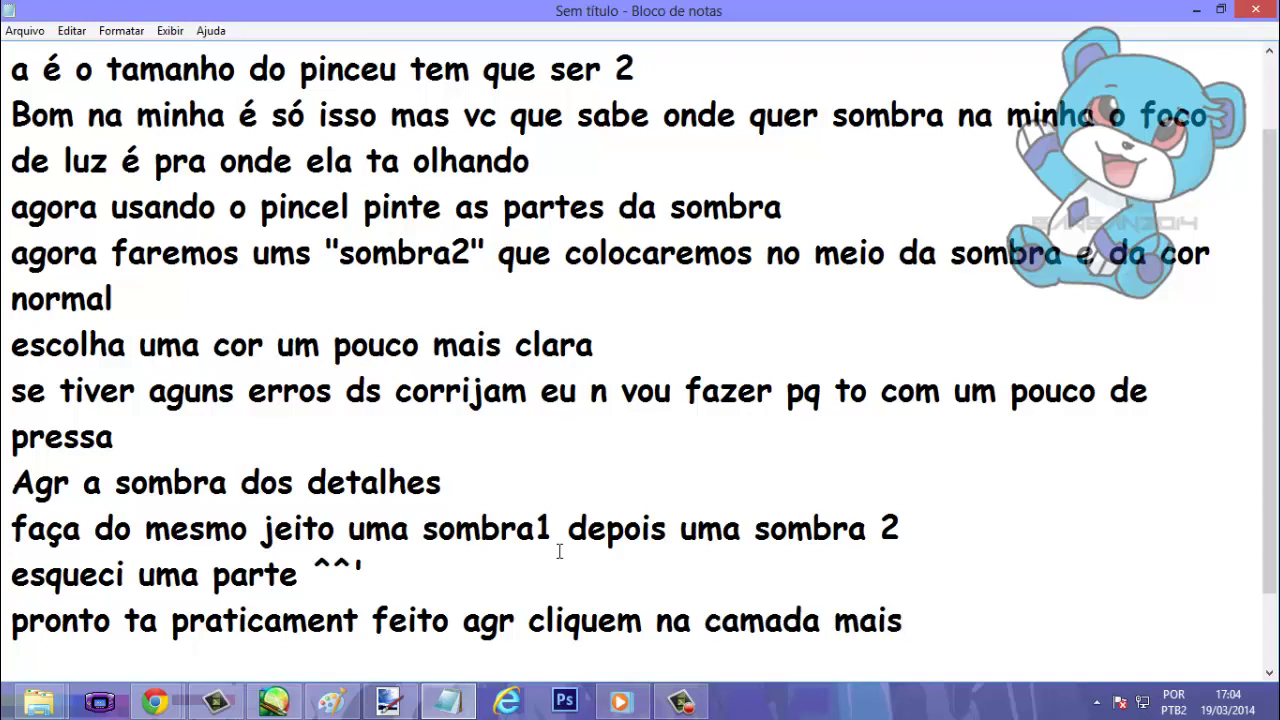
{"action": "type", "text": " alta"}
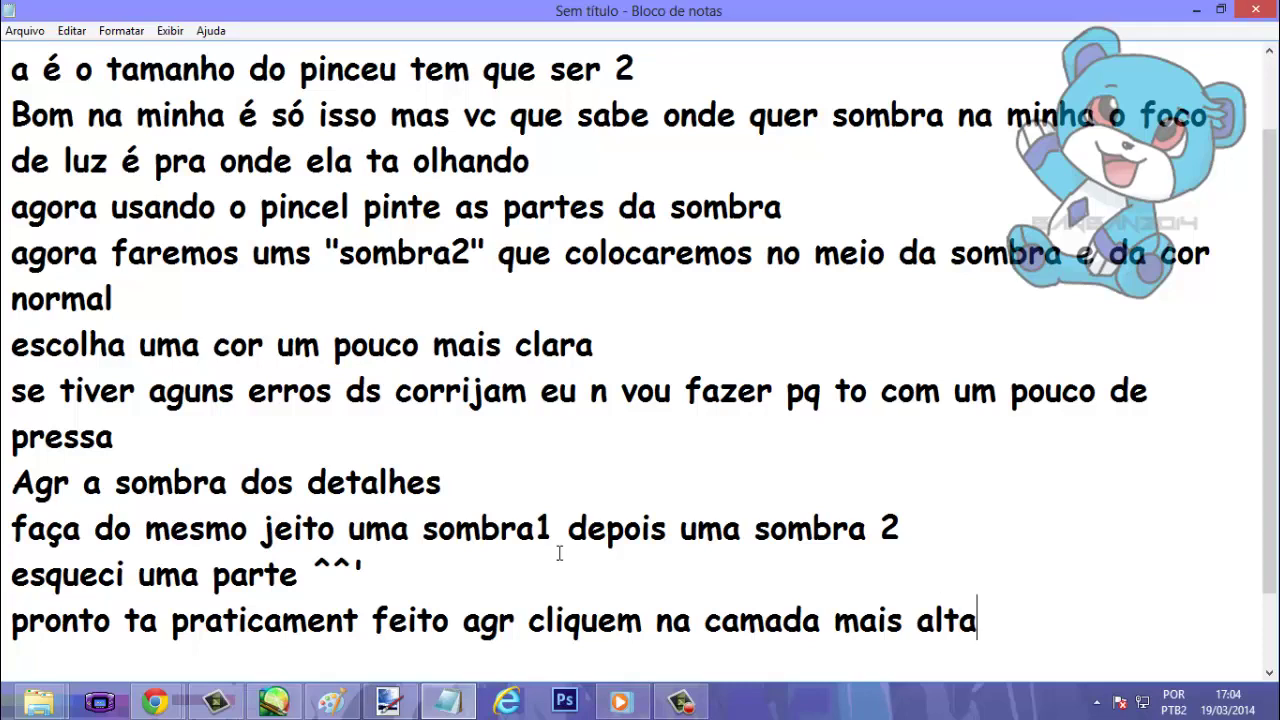
Switch to Paint.NET and make the topmost layer, Camada 2, active.
{"action": "left_click", "coordinate": [388, 701]}
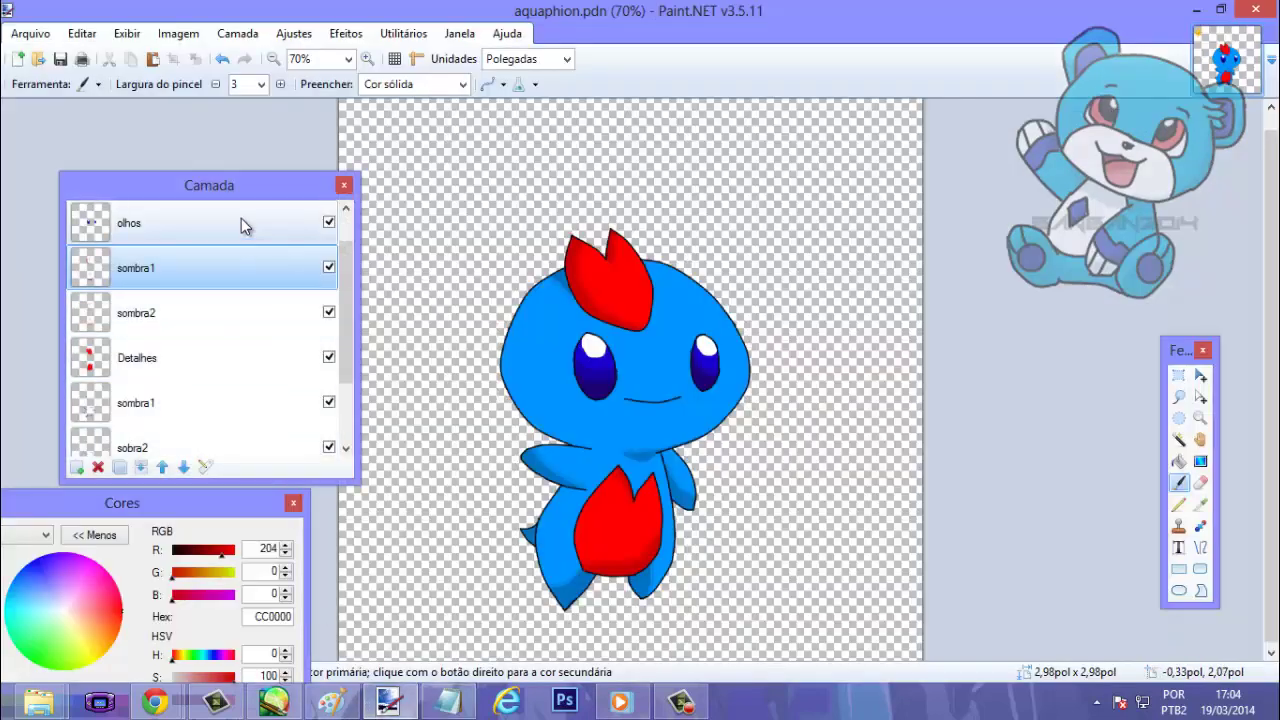
{"action": "left_click_drag", "start_coordinate": [277, 193], "coordinate": [523, 237]}
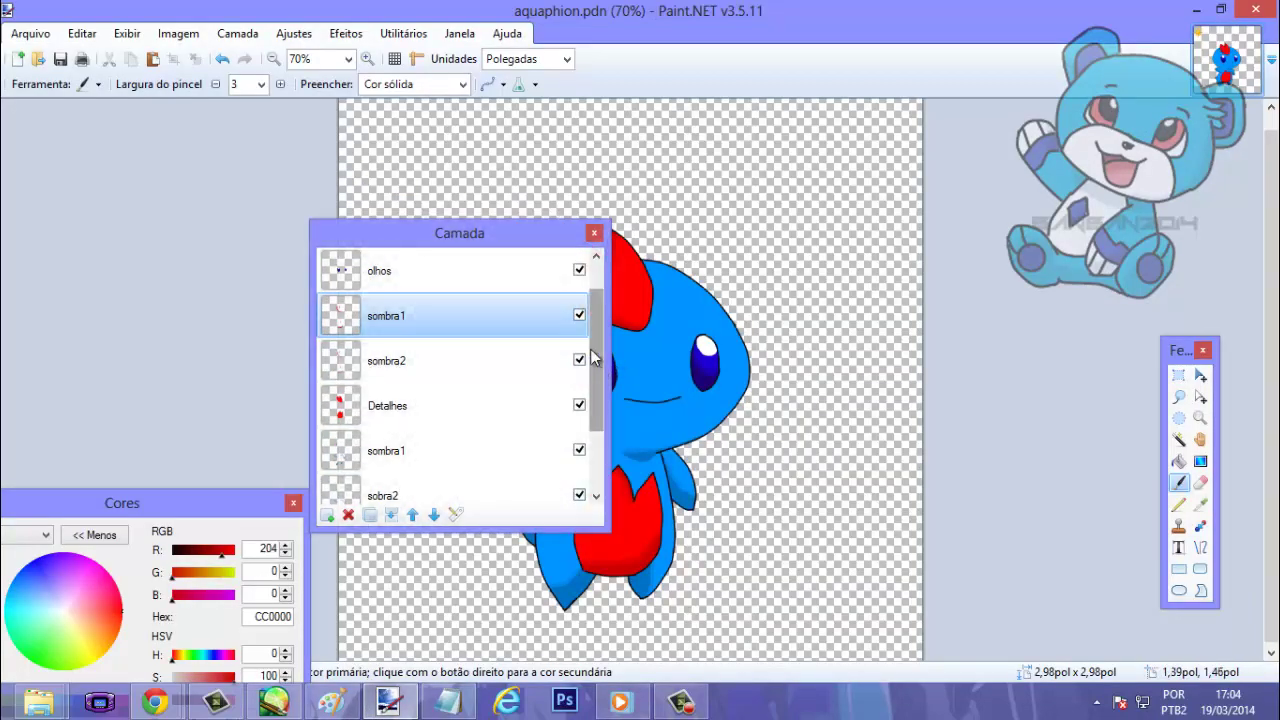
{"action": "scroll", "coordinate": [597, 365], "scroll_direction": "up", "scroll_amount": 1}
{"action": "left_click", "coordinate": [425, 268]}
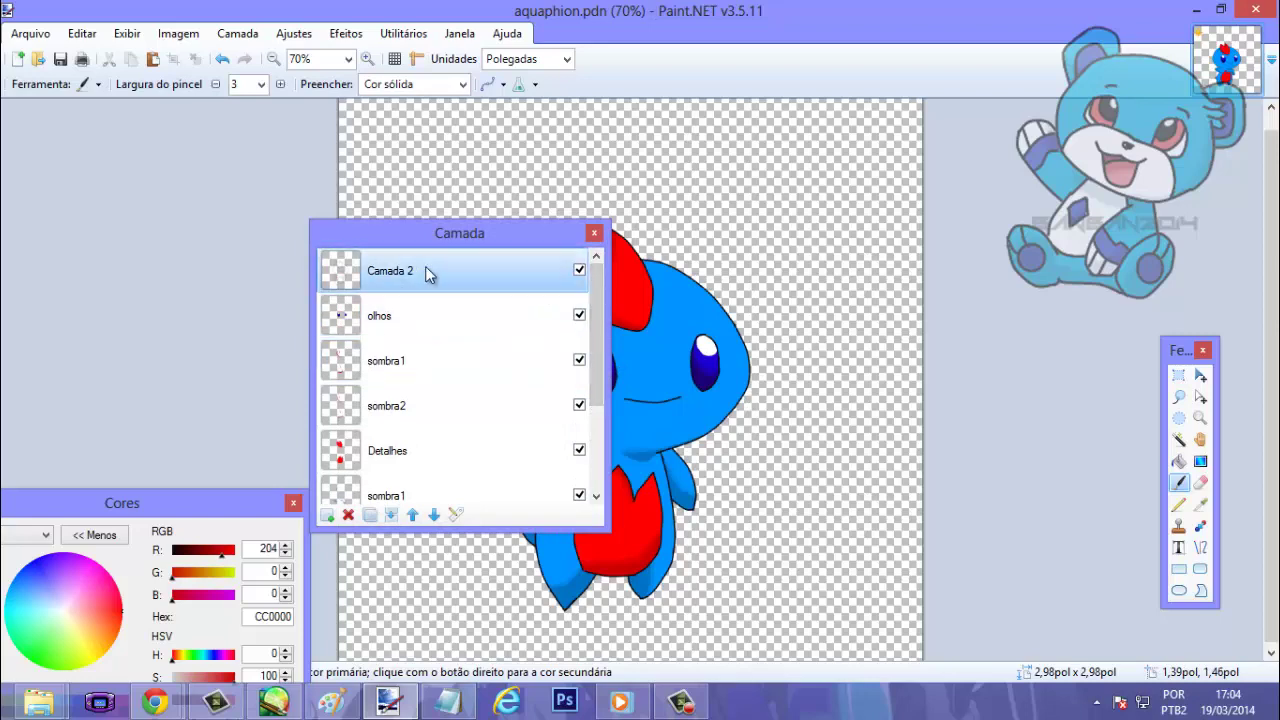
Switch to the Notepad notes and add a new line reading "Procurem o icone mesclar camadas".
{"action": "left_click", "coordinate": [452, 706]}
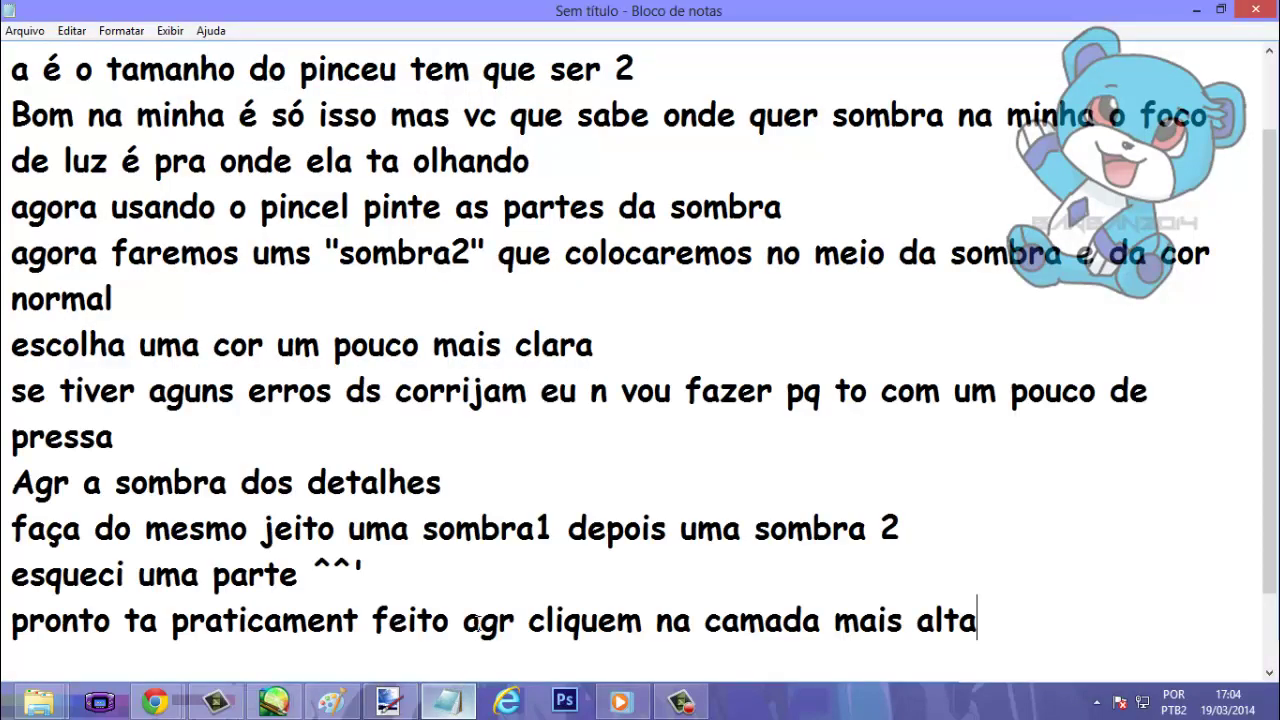
{"action": "scroll", "coordinate": [1100, 560], "scroll_direction": "down", "scroll_amount": 1}
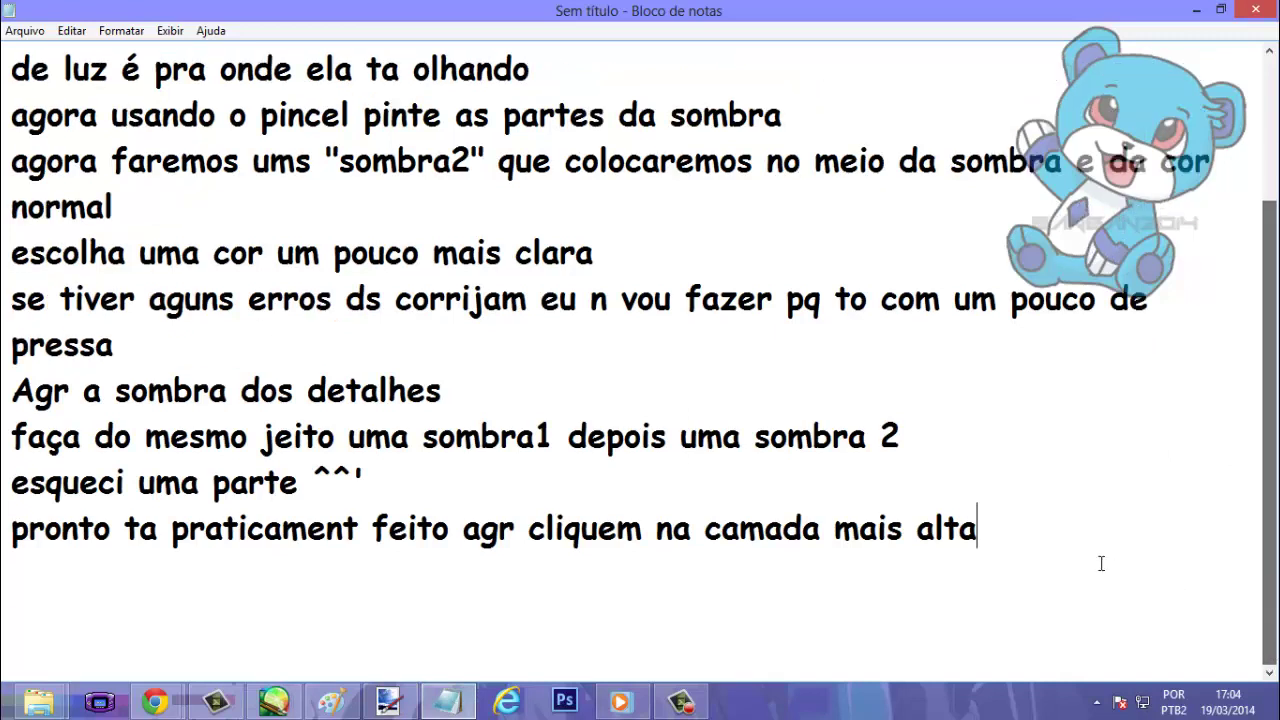
{"action": "key", "text": "Return"}
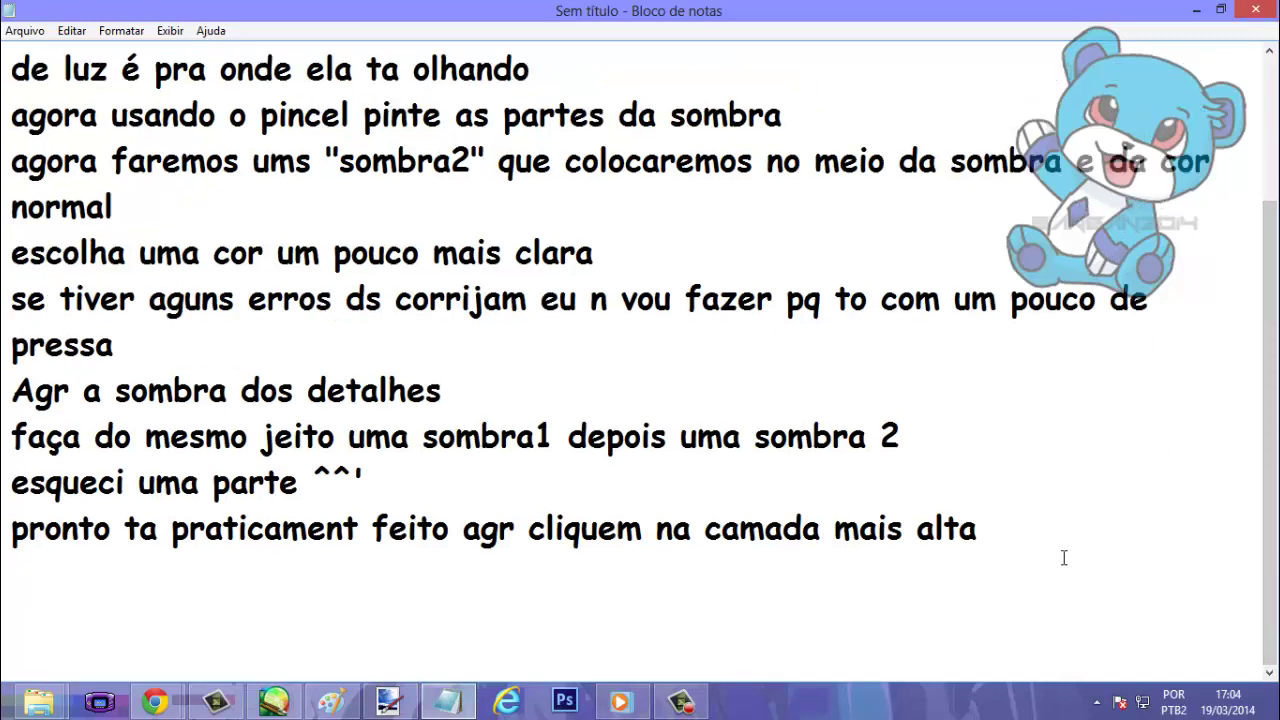
{"action": "type", "text": "Procurem "}
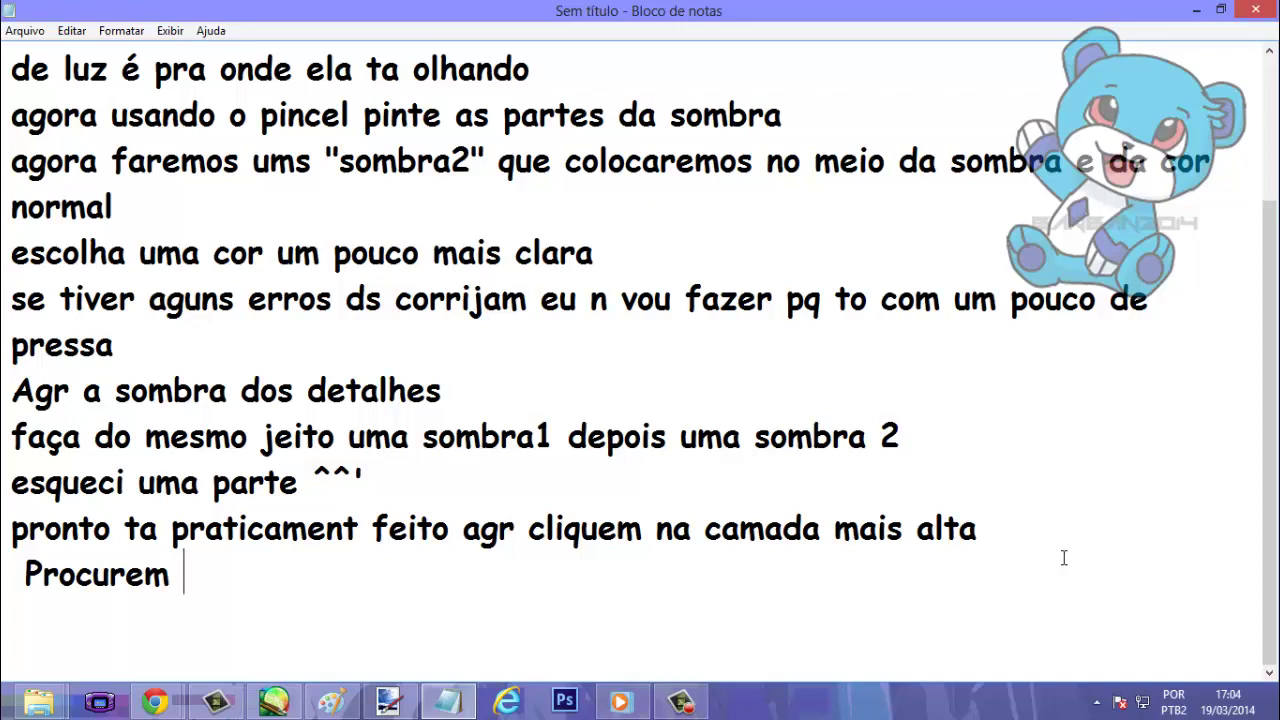
{"action": "type", "text": "o icone "}
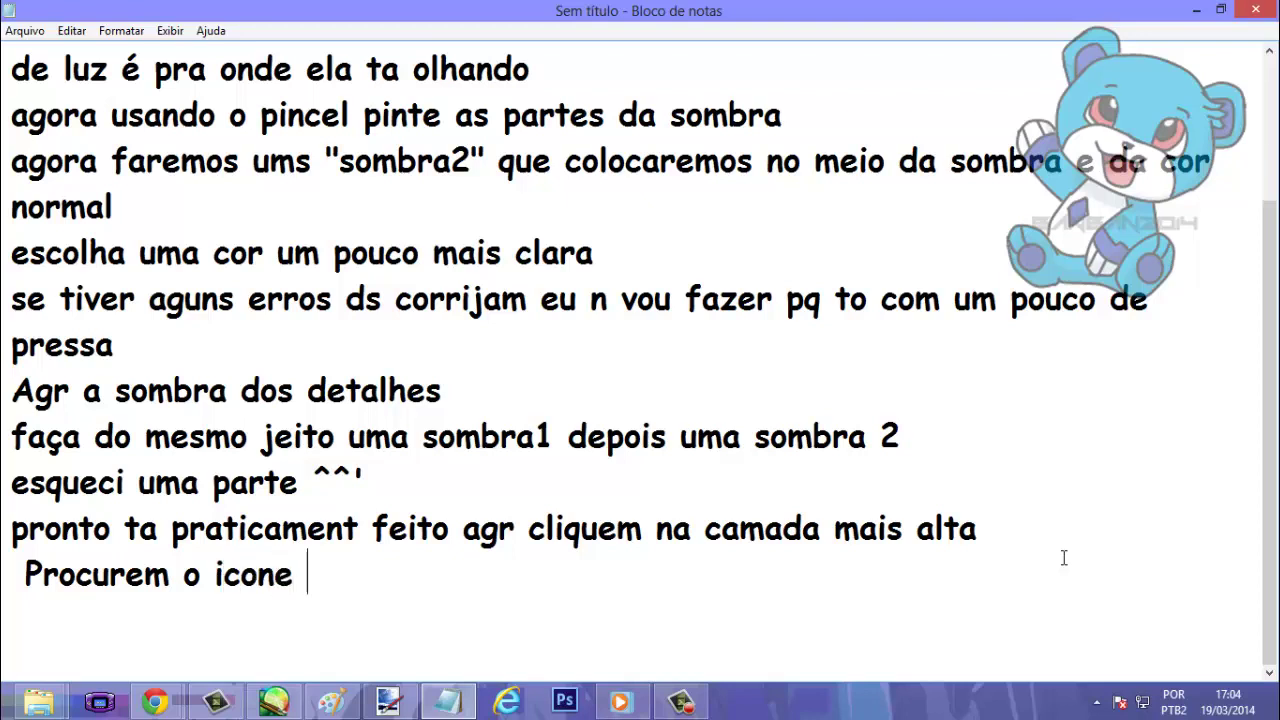
{"action": "type", "text": "mesclar "}
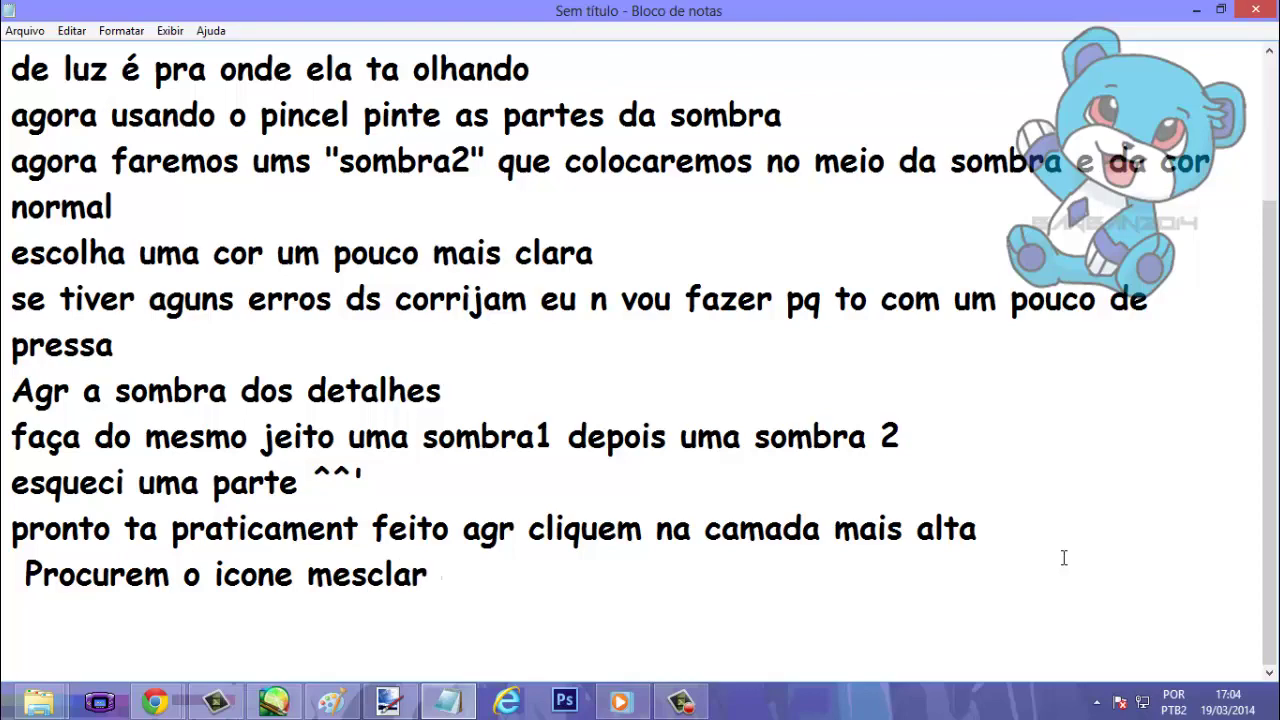
{"action": "type", "text": "camadas"}
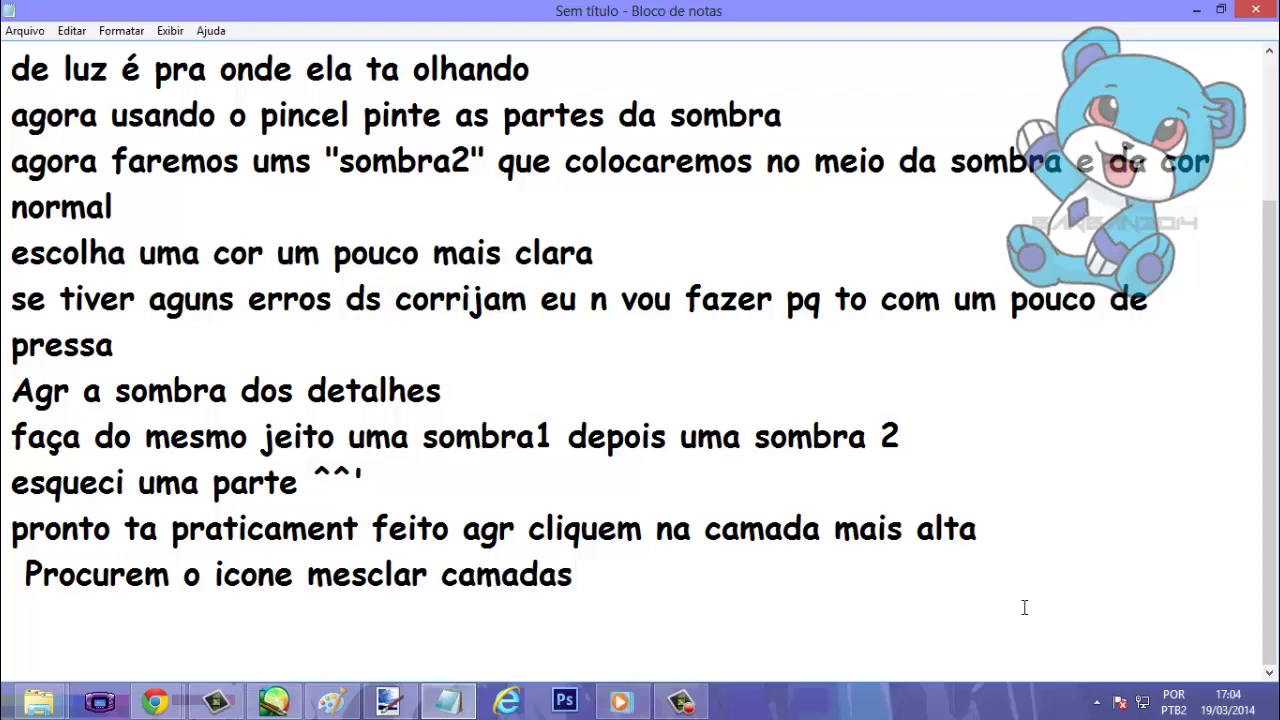
Switch to Paint.NET and merge all layers from Camada 2 down into cor., keeping Plano de fundo separate.
{"action": "left_click", "coordinate": [388, 701]}
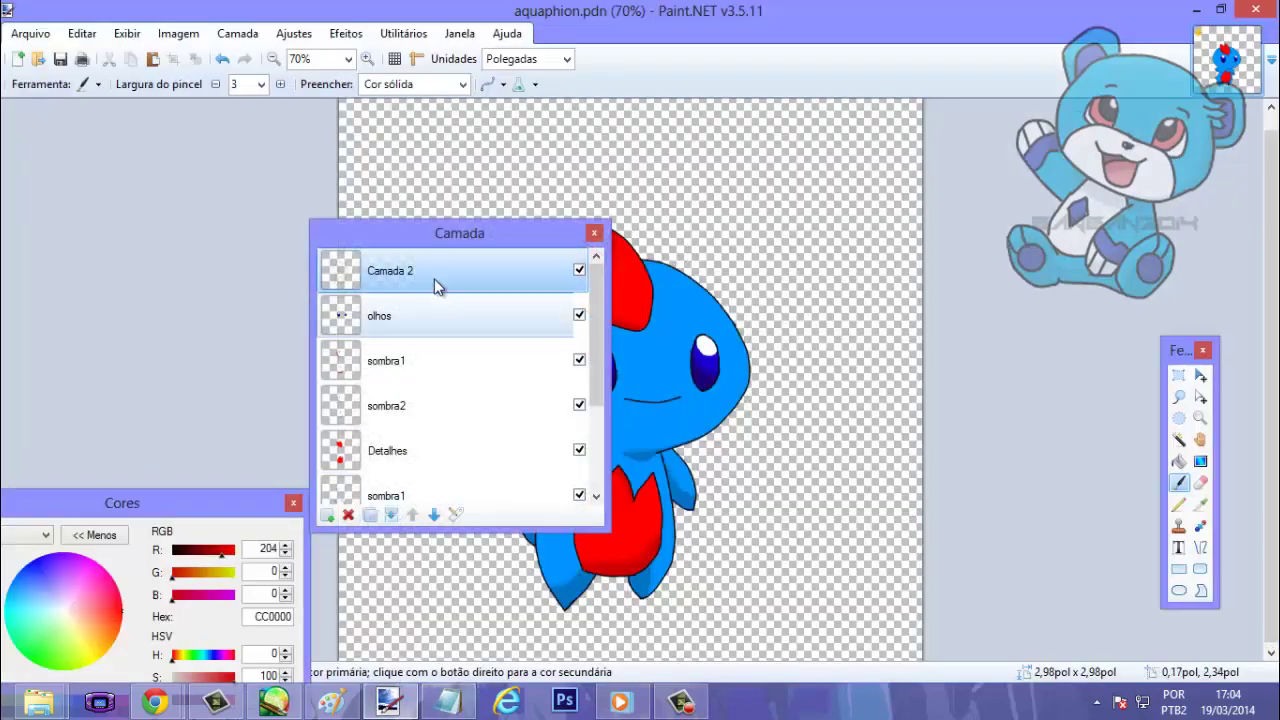
{"action": "left_click_drag", "start_coordinate": [452, 233], "coordinate": [585, 149]}
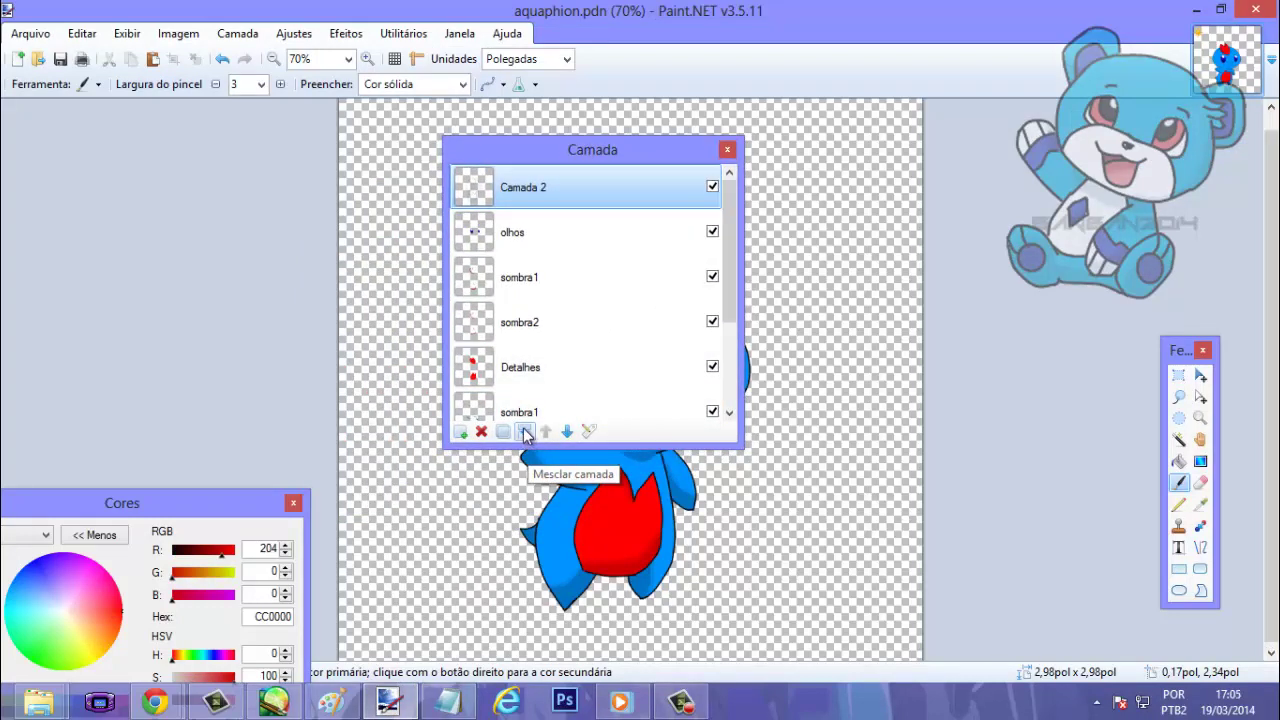
{"action": "left_click", "coordinate": [525, 432]}
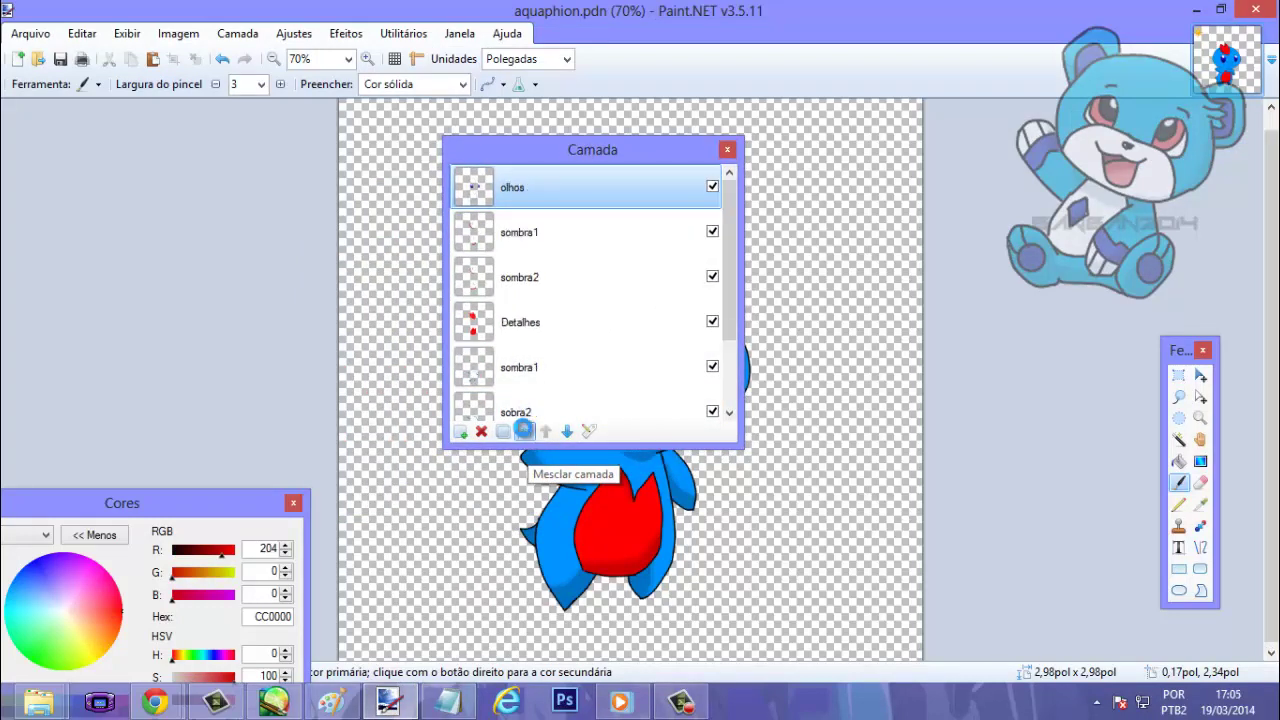
{"action": "left_click", "coordinate": [524, 431]}
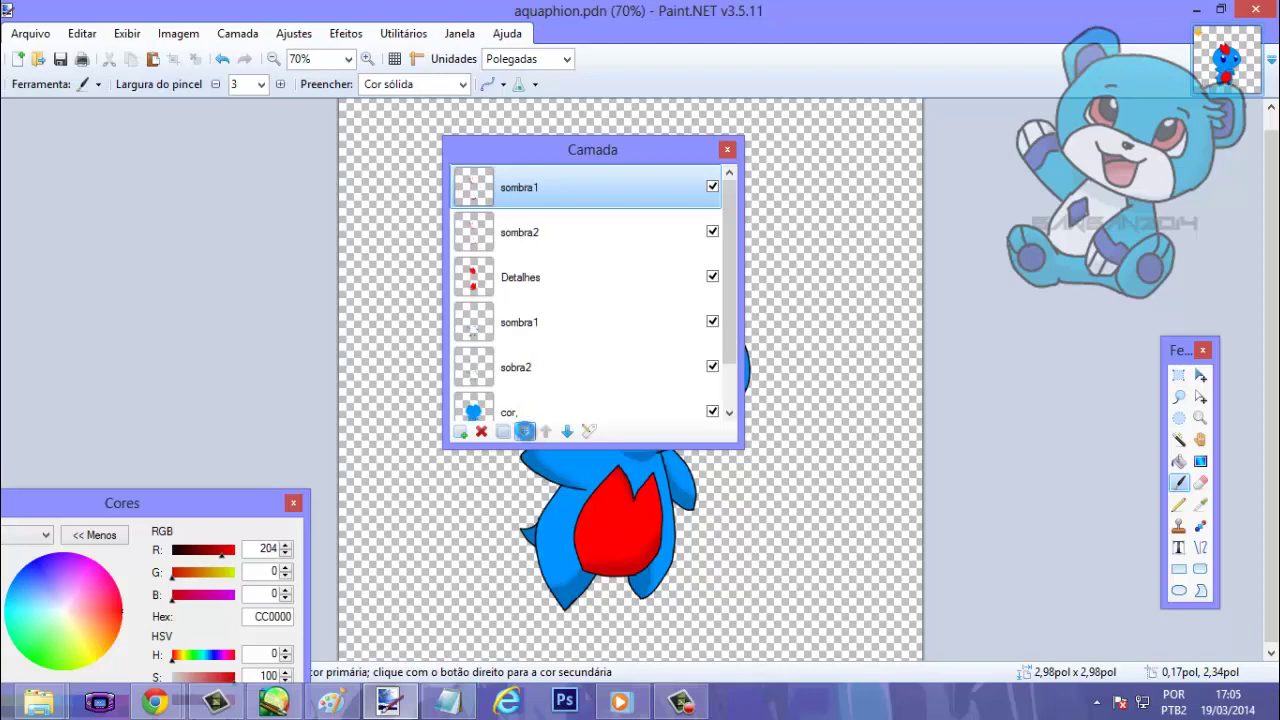
{"action": "left_click", "coordinate": [525, 431]}
{"action": "left_click", "coordinate": [525, 431]}
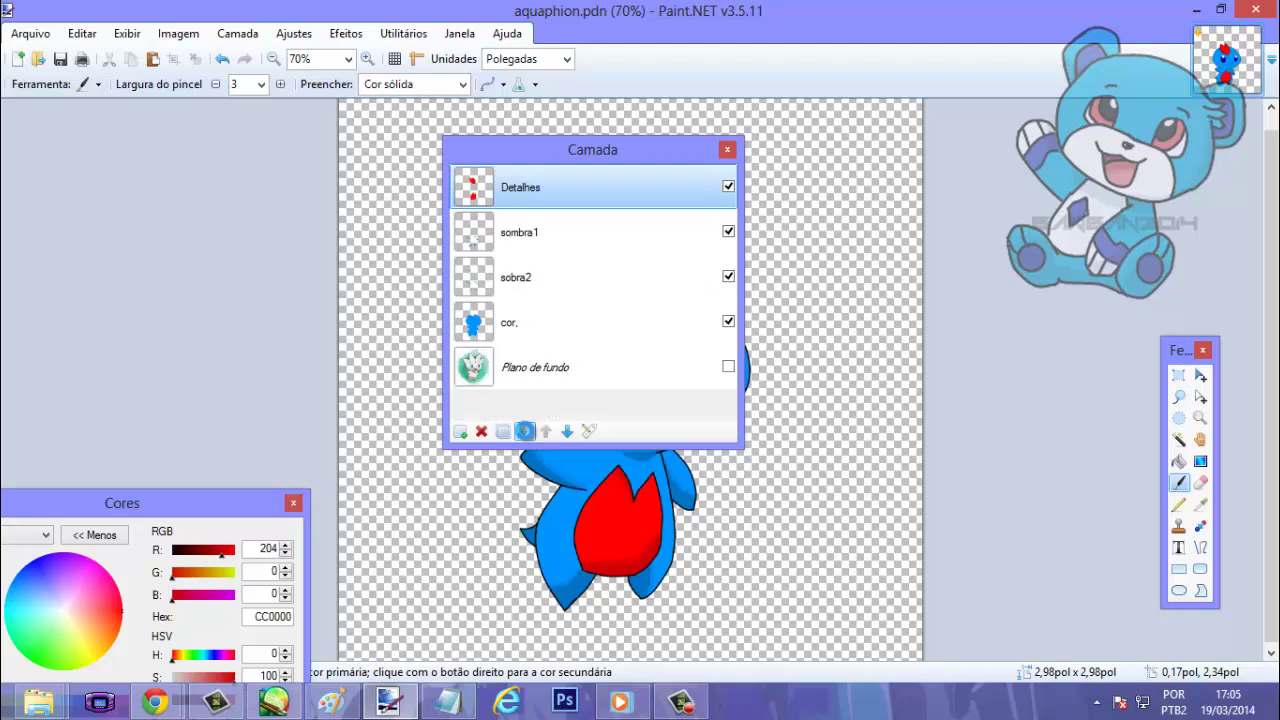
{"action": "left_click", "coordinate": [525, 431]}
{"action": "left_click", "coordinate": [525, 431]}
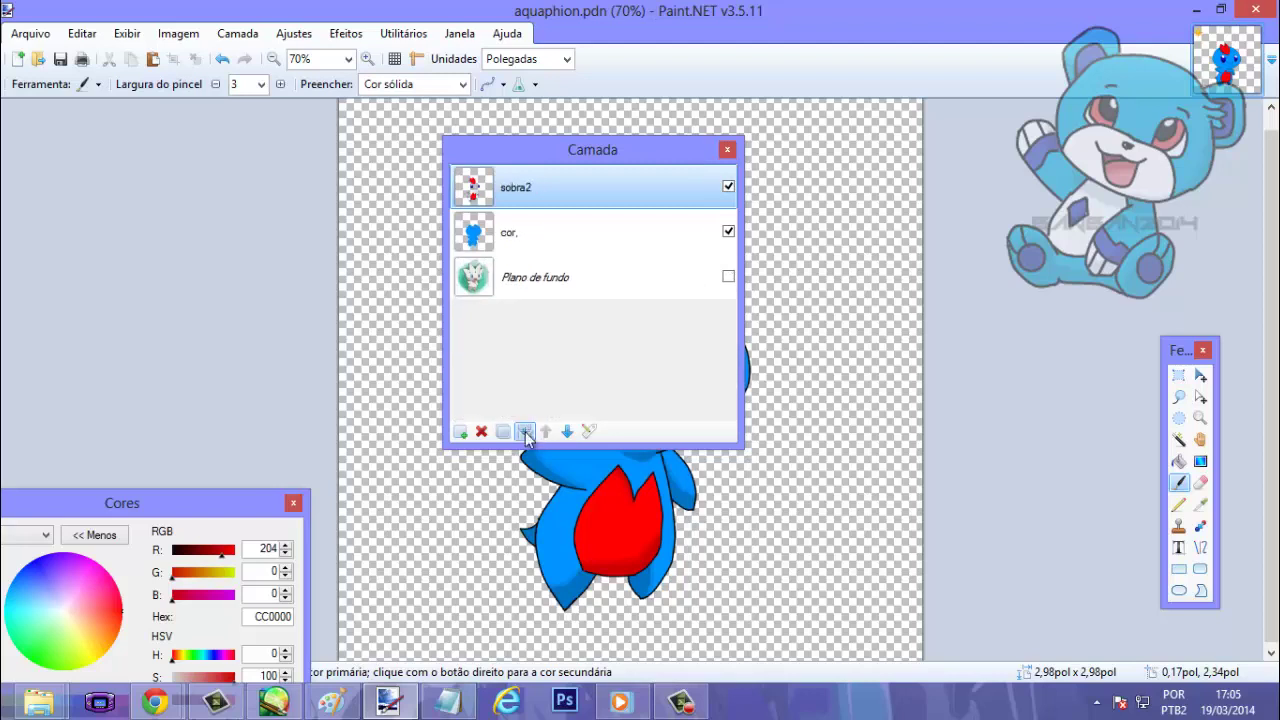
{"action": "left_click", "coordinate": [525, 431]}
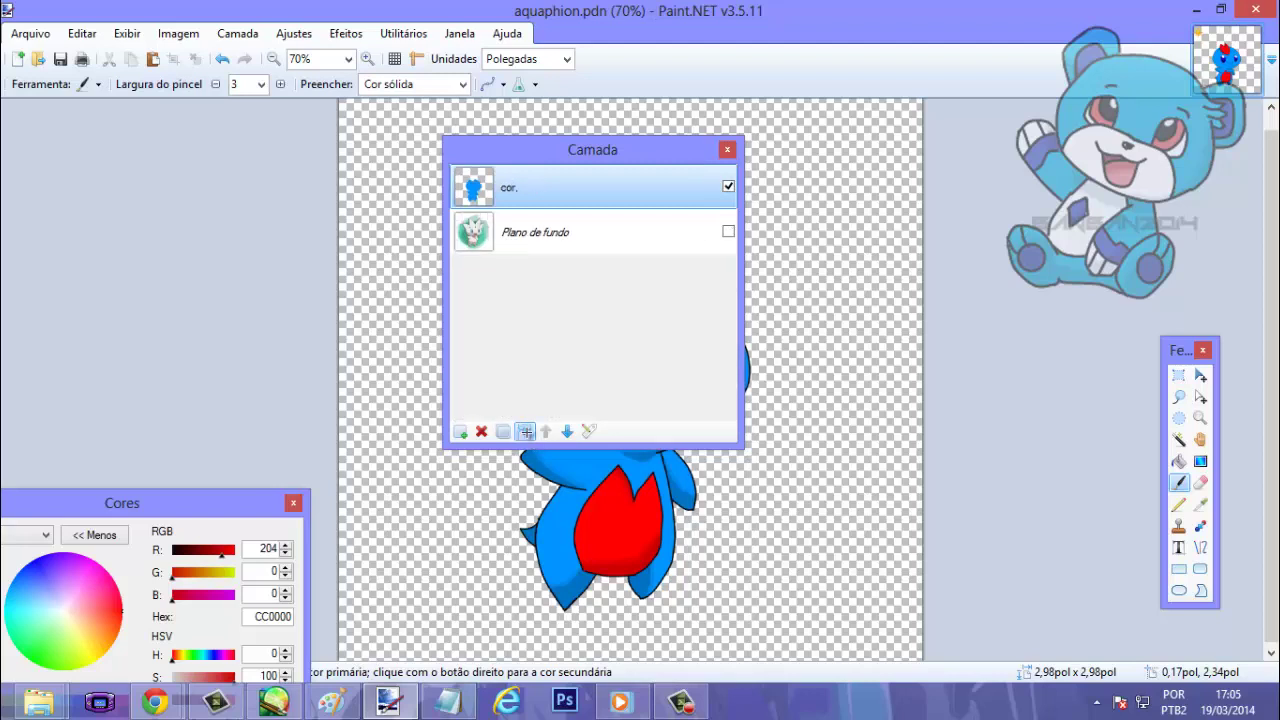
{"action": "left_click", "coordinate": [525, 431]}
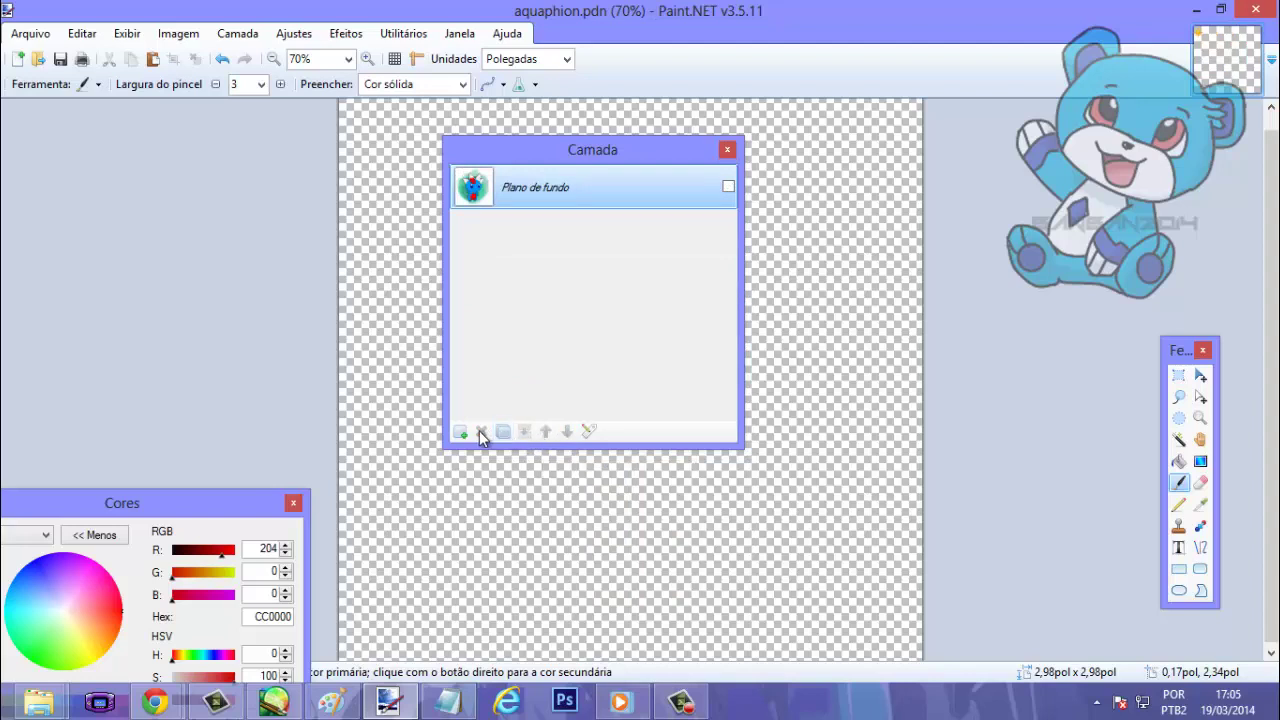
{"action": "key", "text": "ctrl+z"}
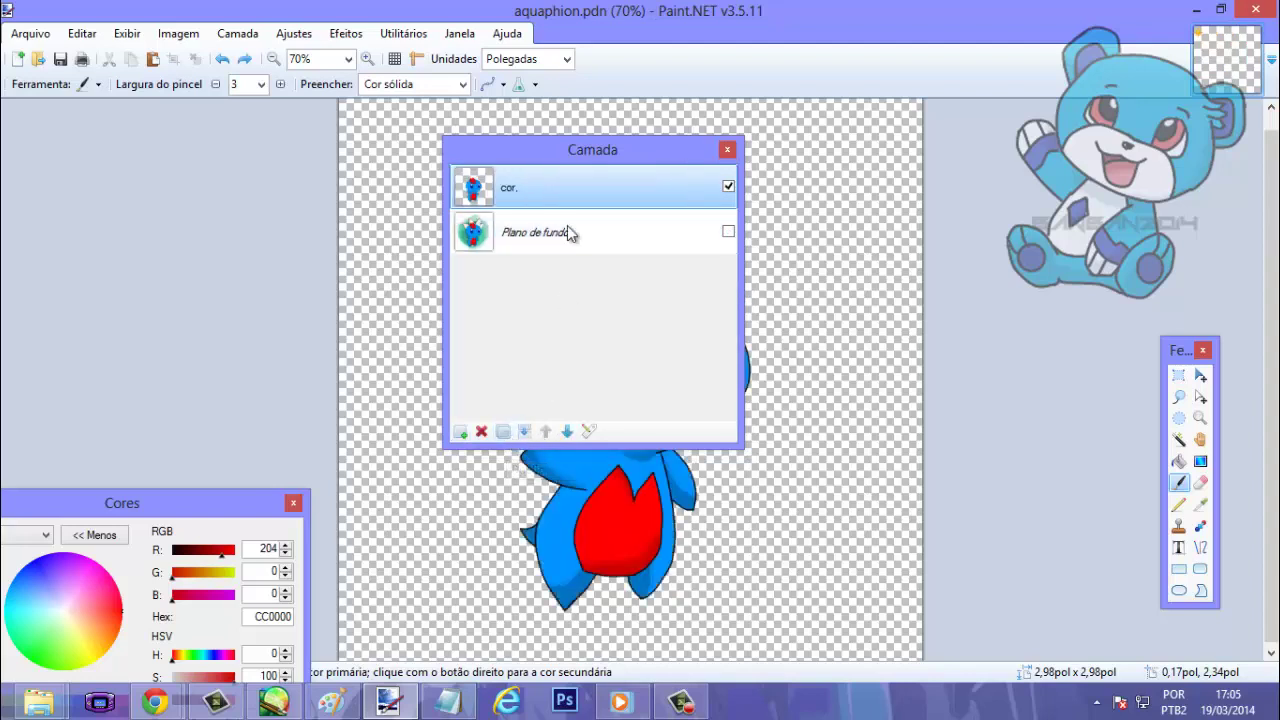
{"action": "left_click_drag", "start_coordinate": [498, 141], "coordinate": [168, 147]}
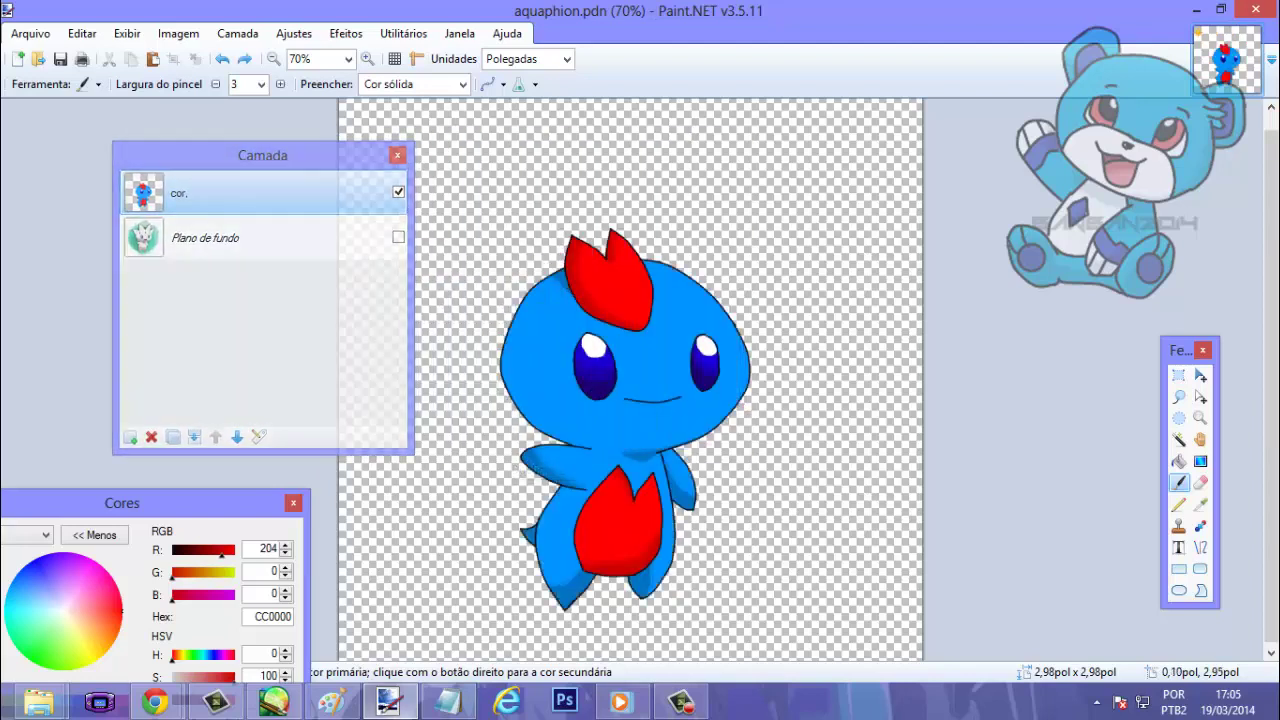
Switch to the Notepad notes and add a new line reading "una todas menos a ultima que é a que vc vai excluir é claro".
{"action": "mouse_move", "coordinate": [445, 710]}
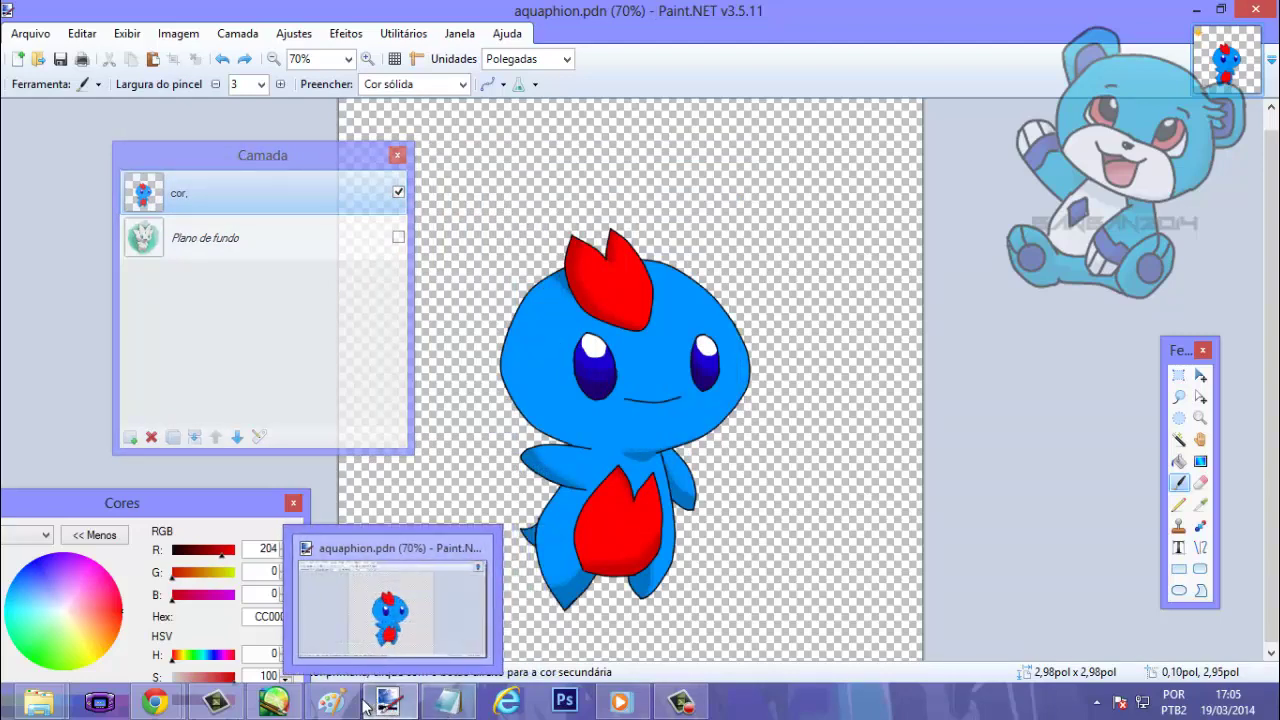
{"action": "left_click", "coordinate": [447, 703]}
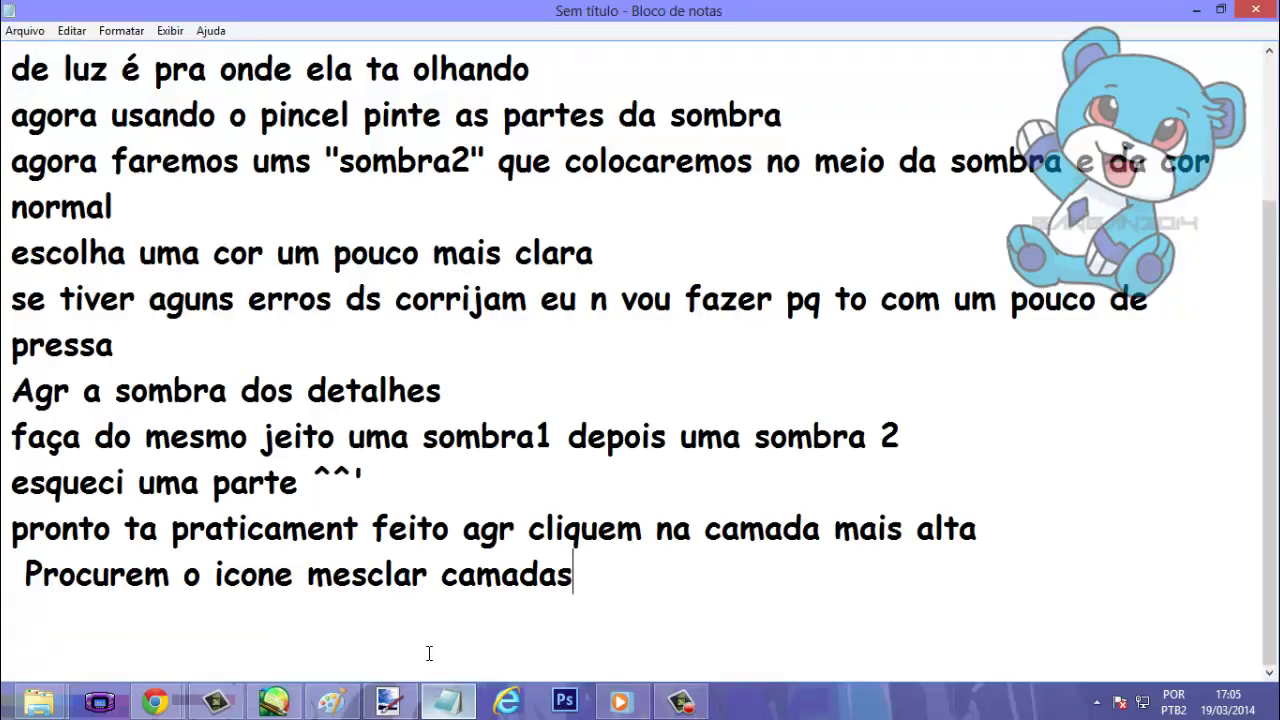
{"action": "key", "text": "Return"}
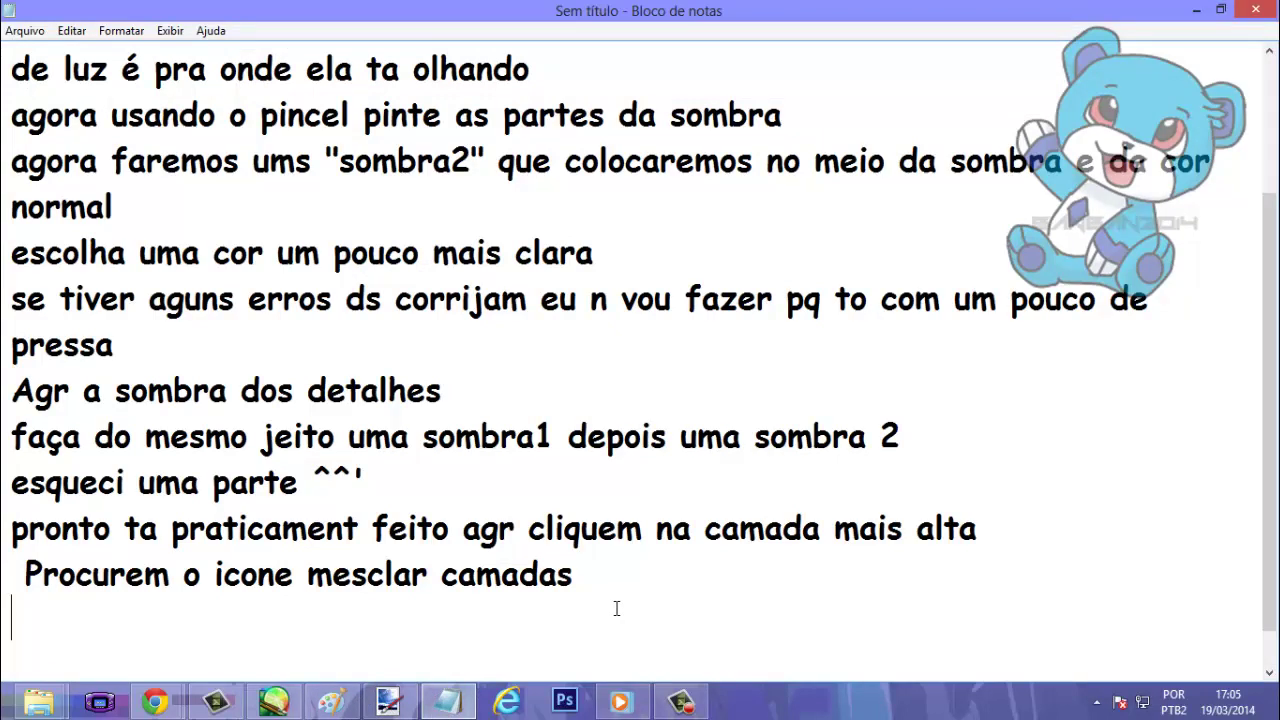
{"action": "type", "text": "una toda"}
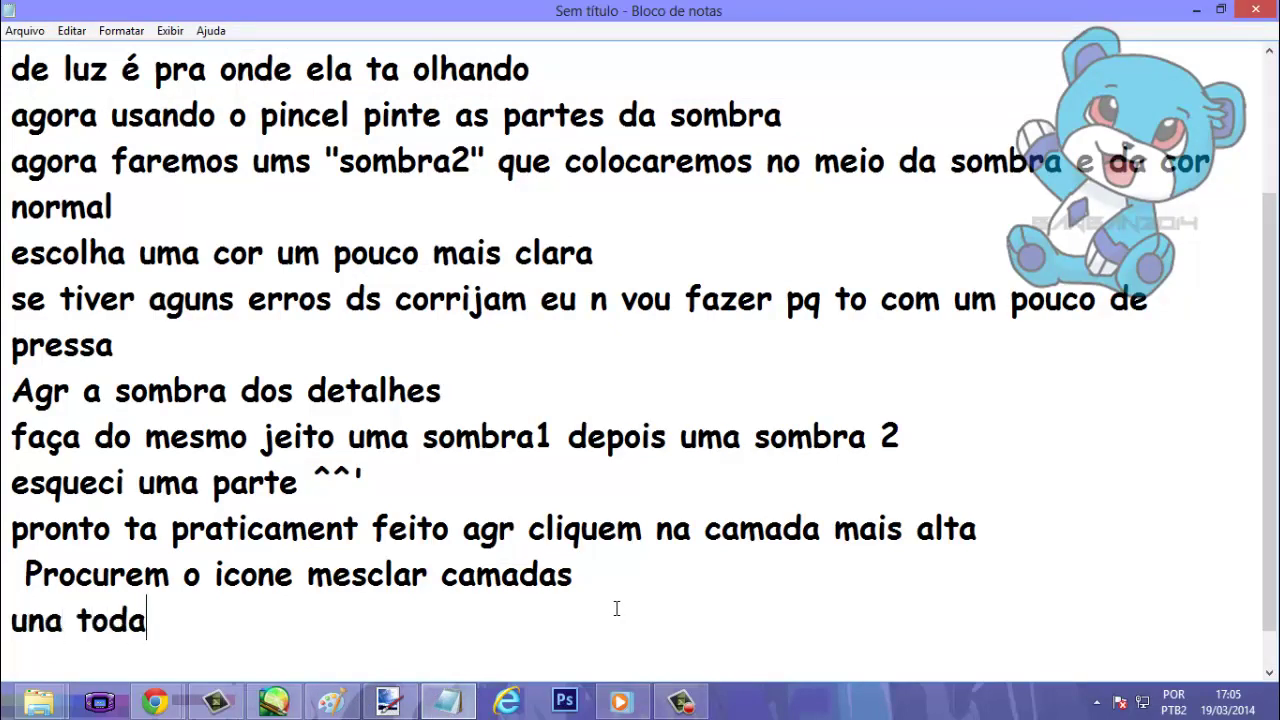
{"action": "type", "text": "s menos "}
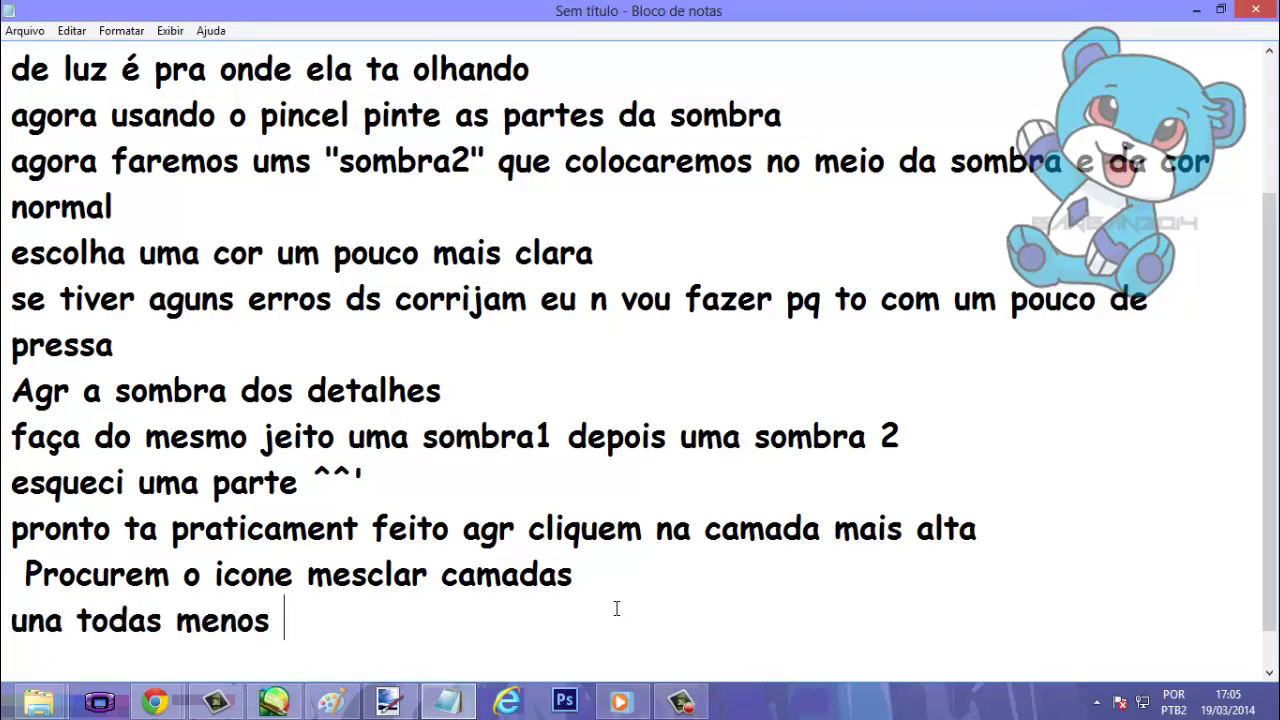
{"action": "type", "text": "a ultima "}
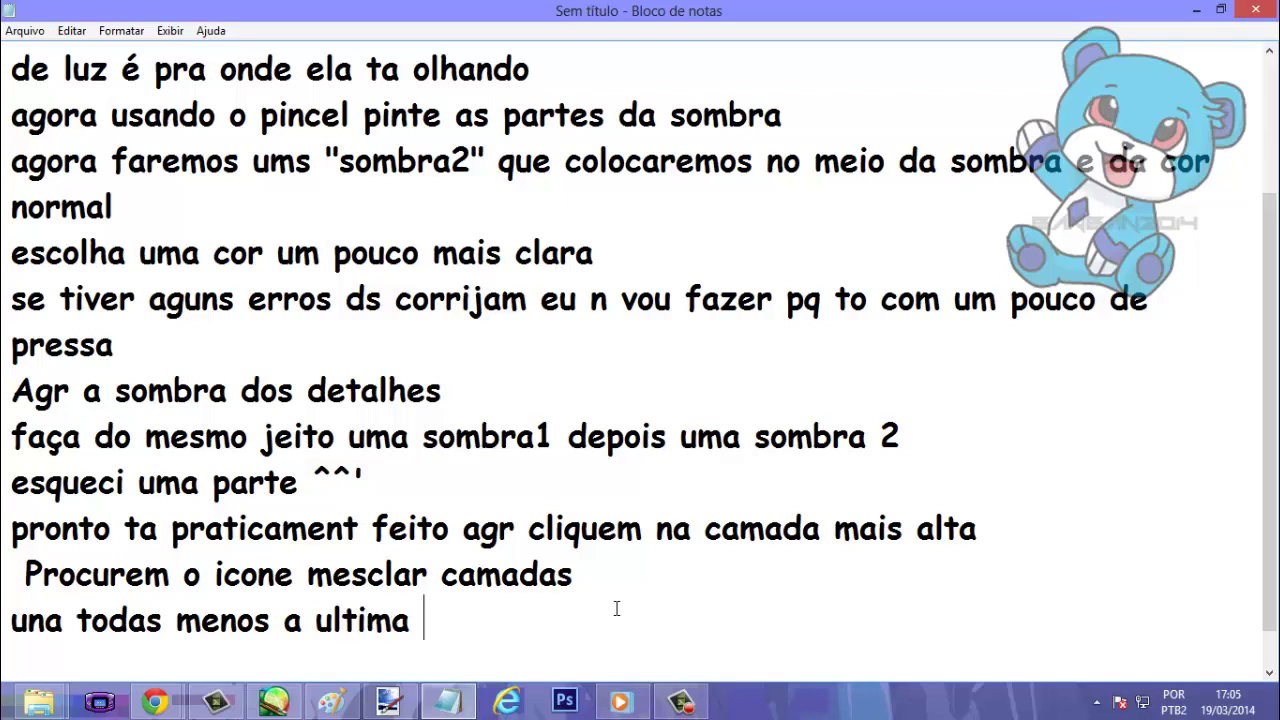
{"action": "type", "text": "que é a "}
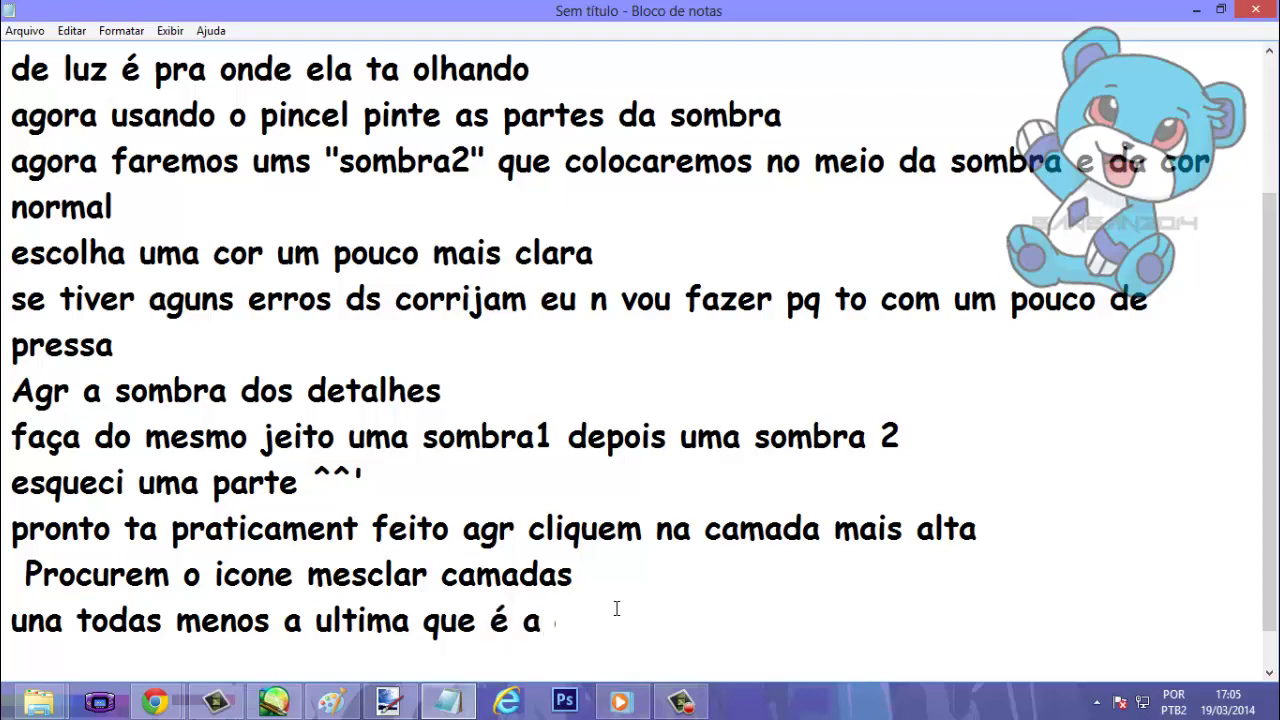
{"action": "type", "text": "que vc v"}
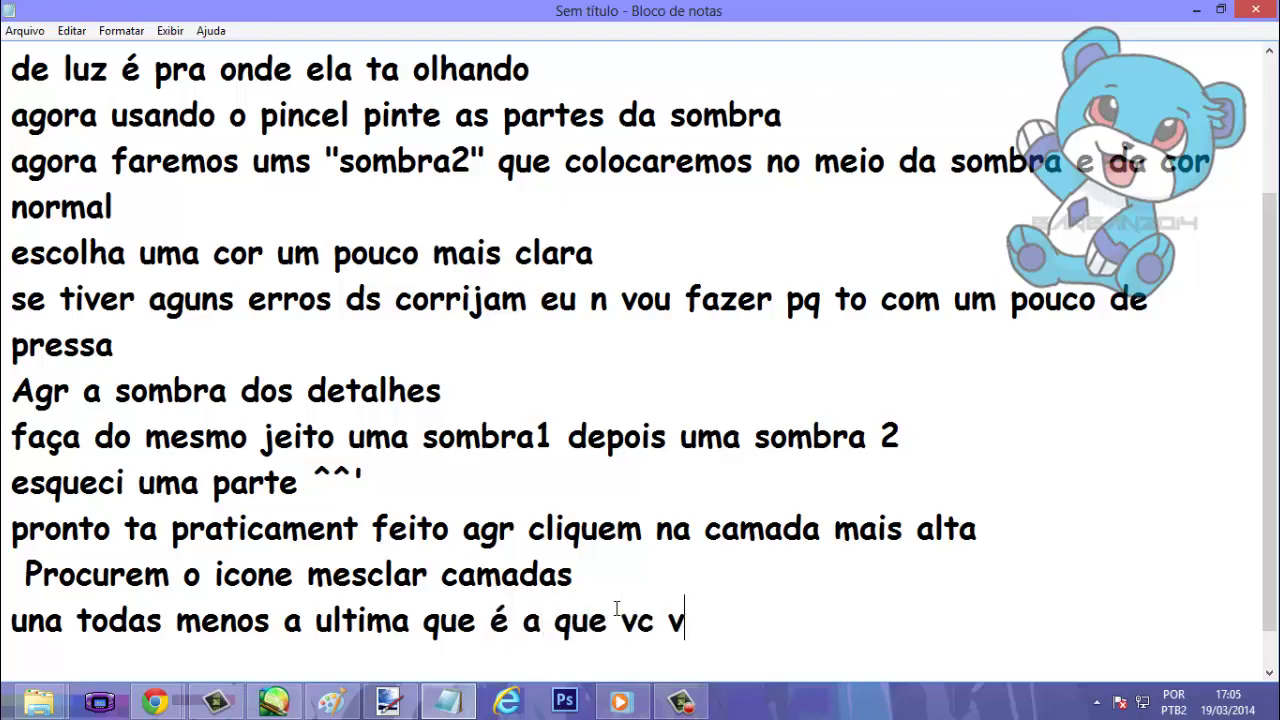
{"action": "type", "text": "ai exc"}
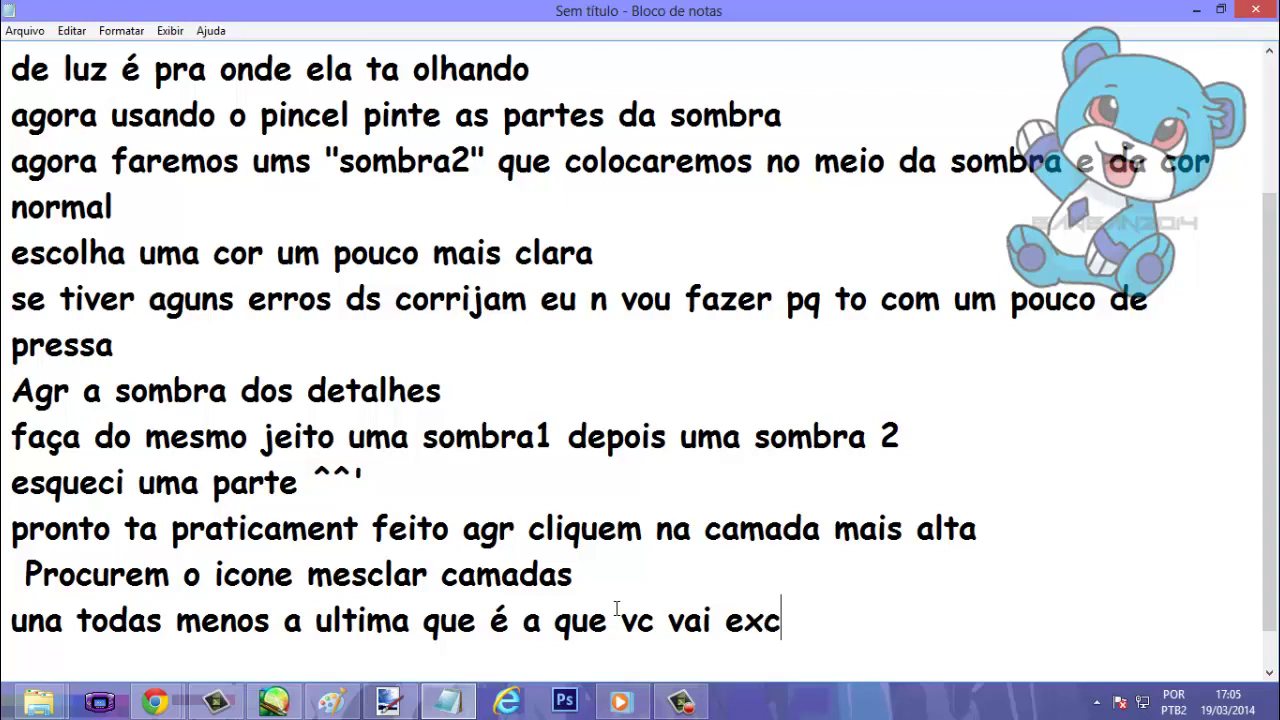
{"action": "type", "text": "luir é c"}
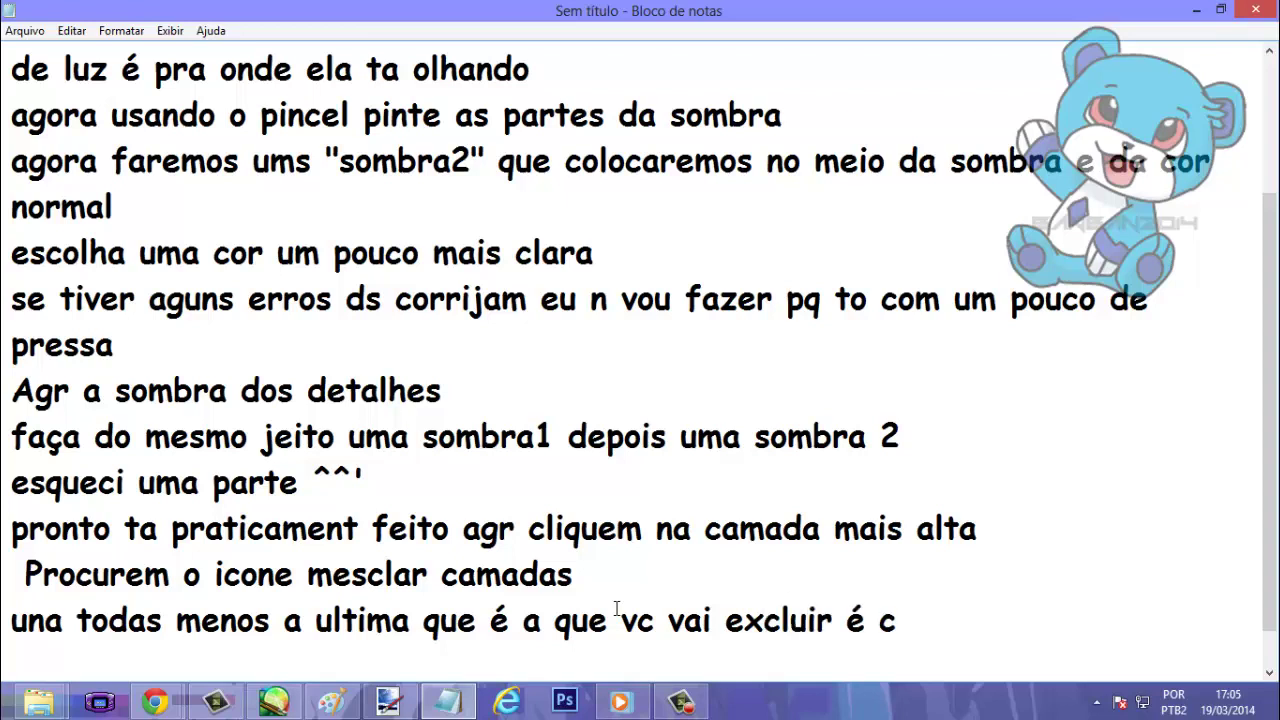
{"action": "type", "text": "laro"}
{"action": "key", "text": "BackSpace"}
{"action": "type", "text": "ro"}
{"action": "key", "text": "Return"}
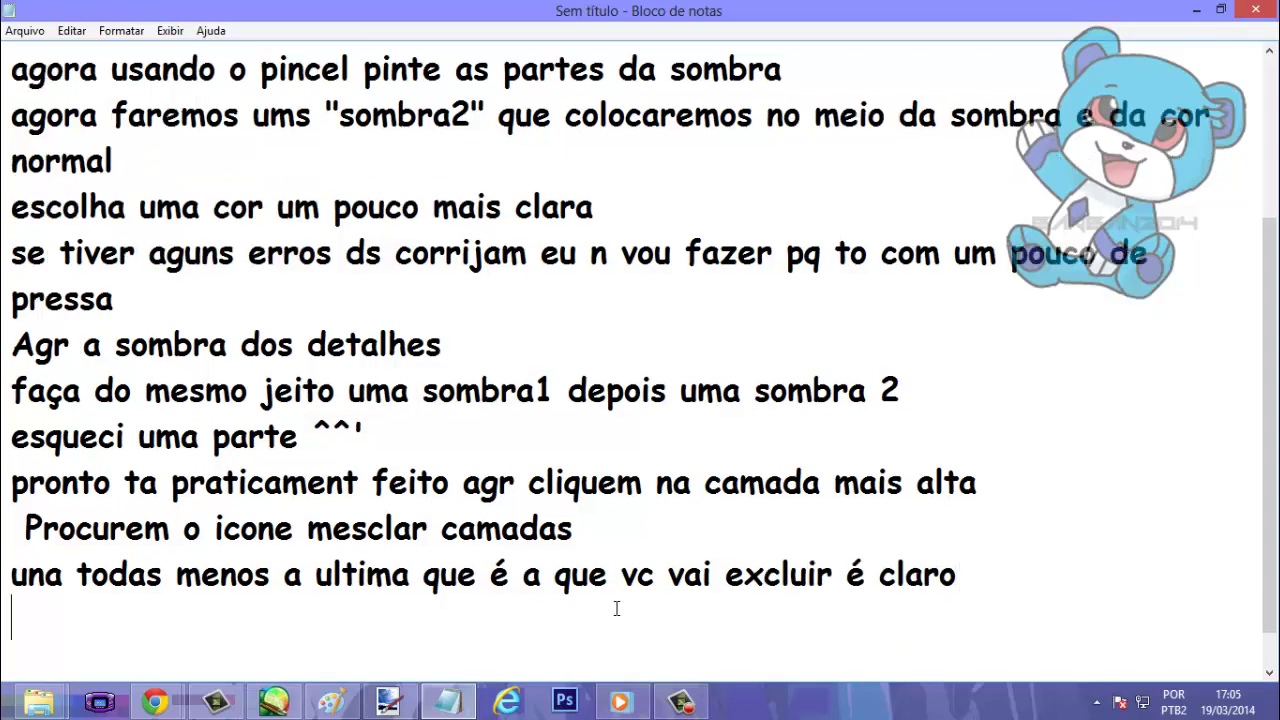
Switch to Paint.NET and delete the Plano de fundo layer, keeping only the cor. layer.
{"action": "left_click", "coordinate": [389, 701]}
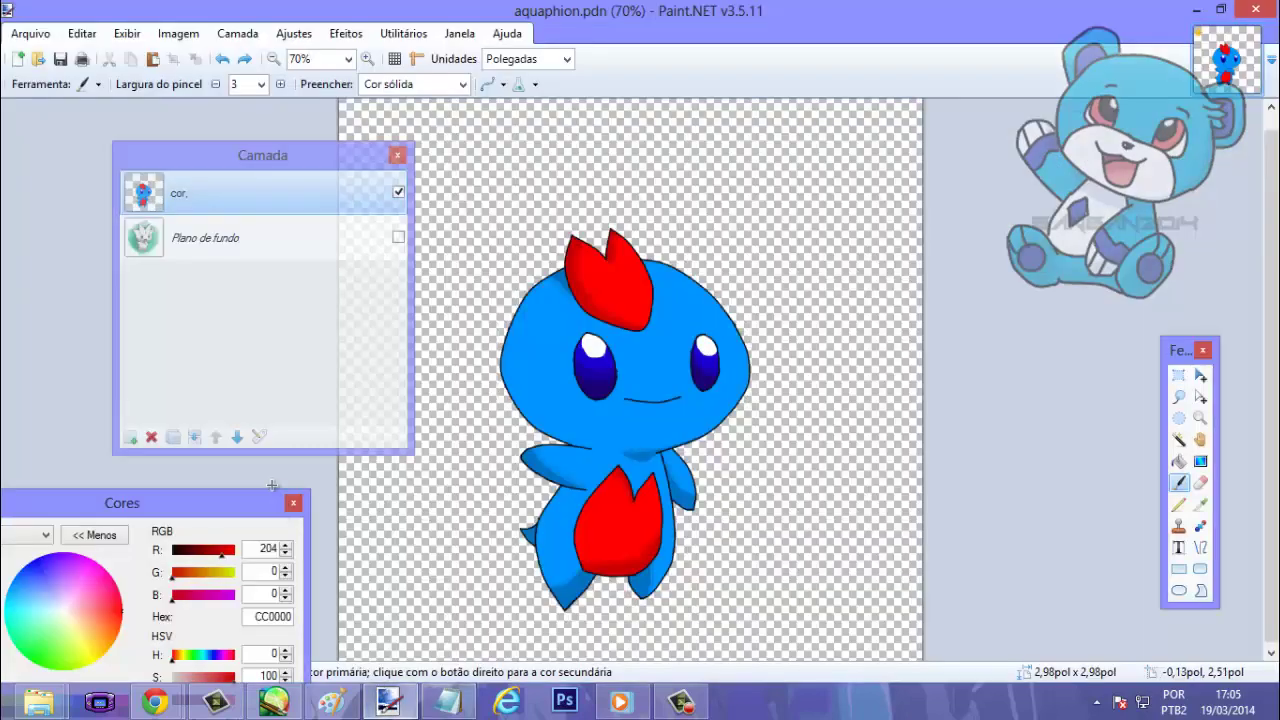
{"action": "left_click", "coordinate": [171, 245]}
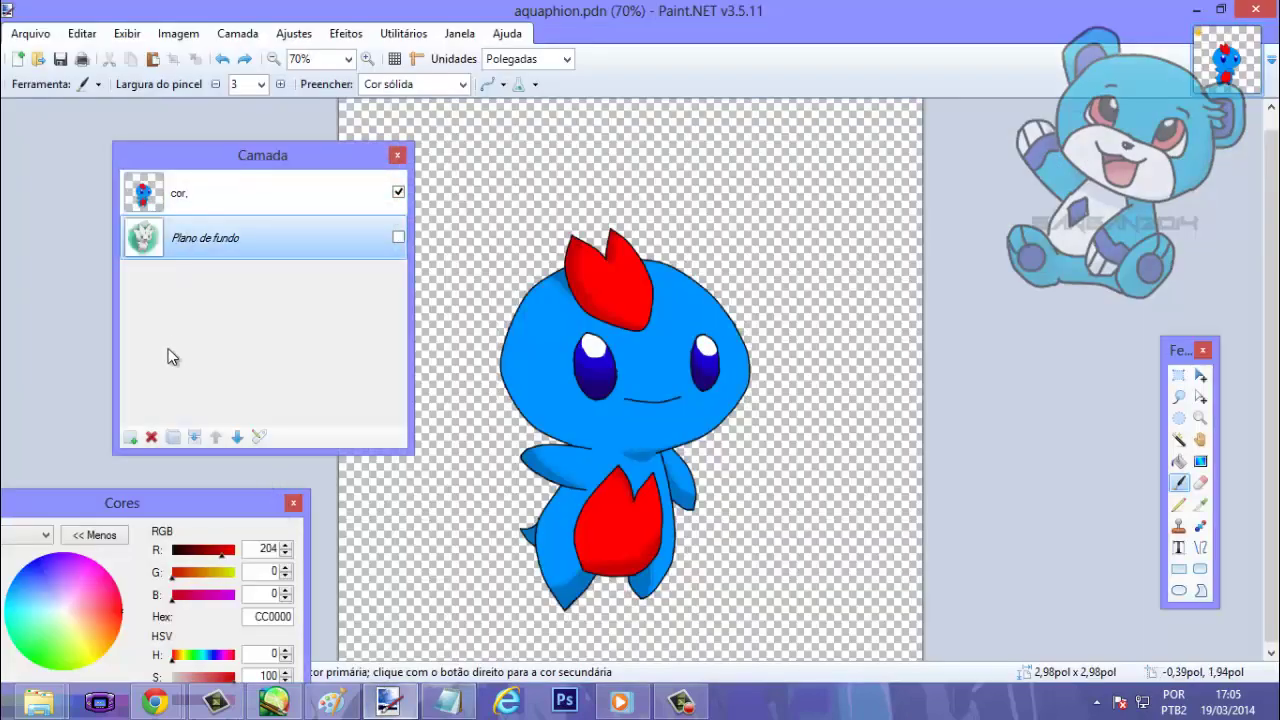
{"action": "left_click", "coordinate": [152, 438]}
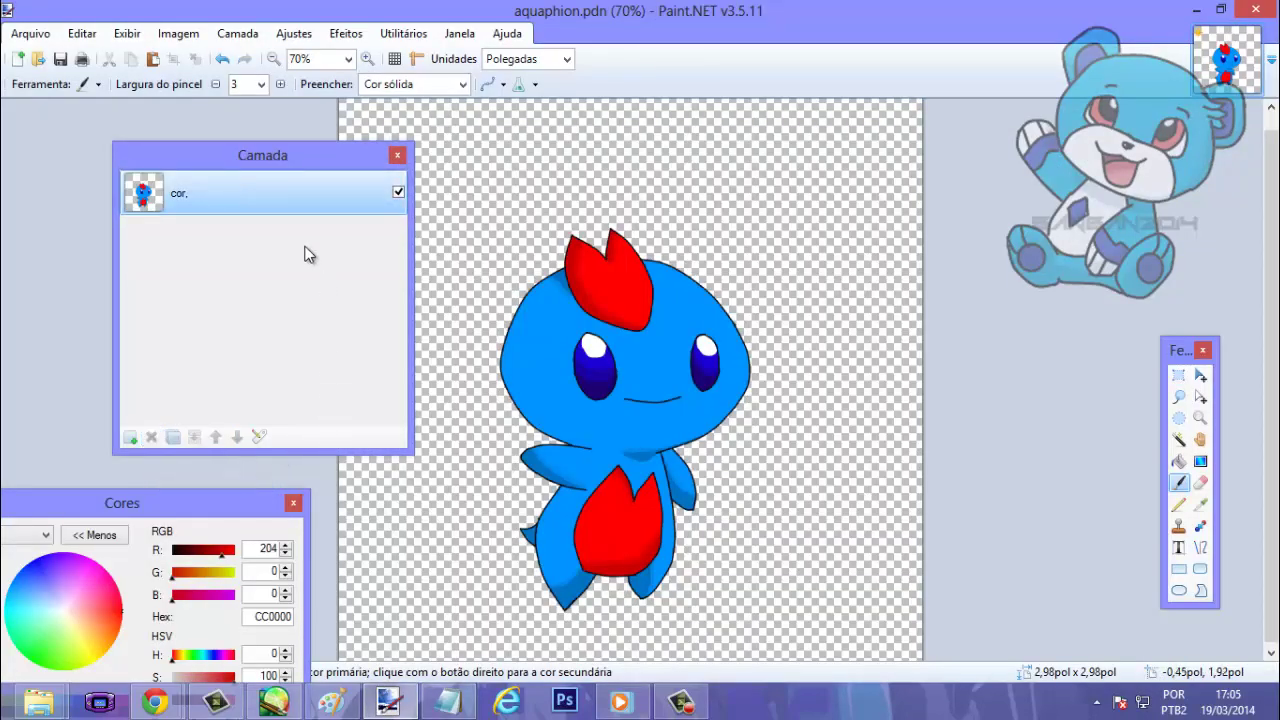
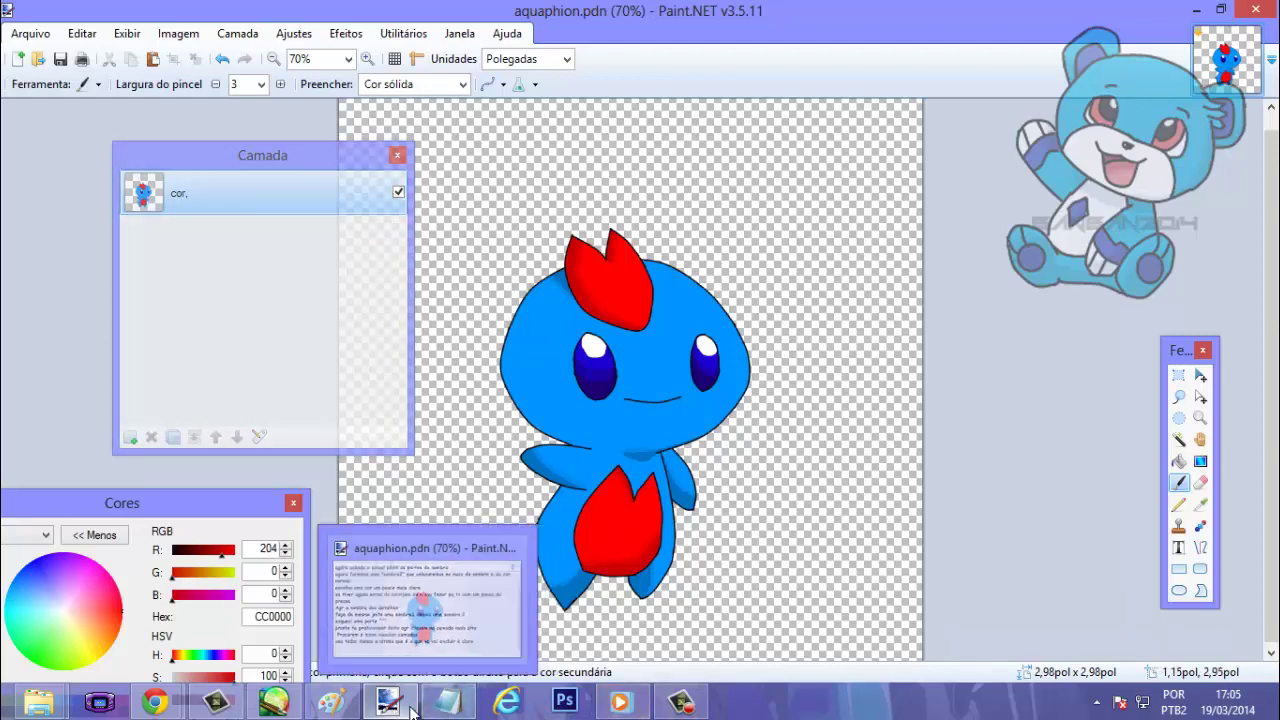
Switch to the Notepad notes and write "Agora vai arquvo salvar como" on the empty last line.
{"action": "left_click", "coordinate": [440, 704]}
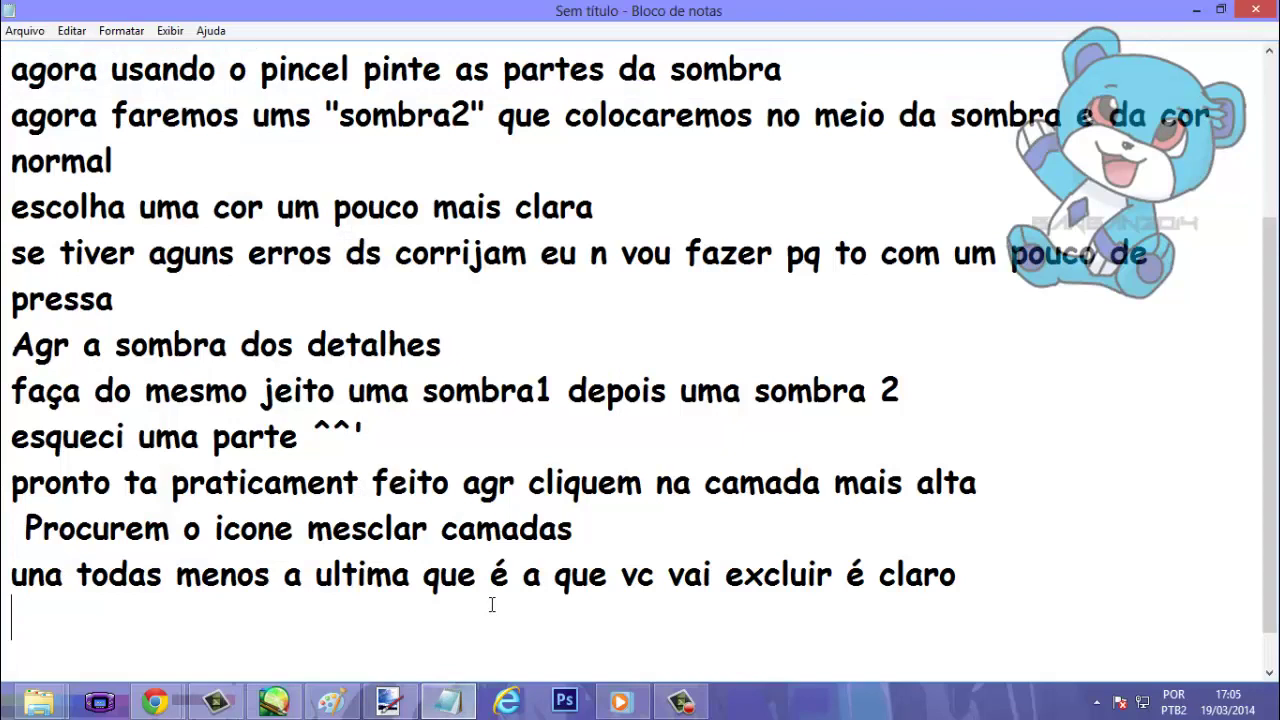
{"action": "type", "text": "Agora v"}
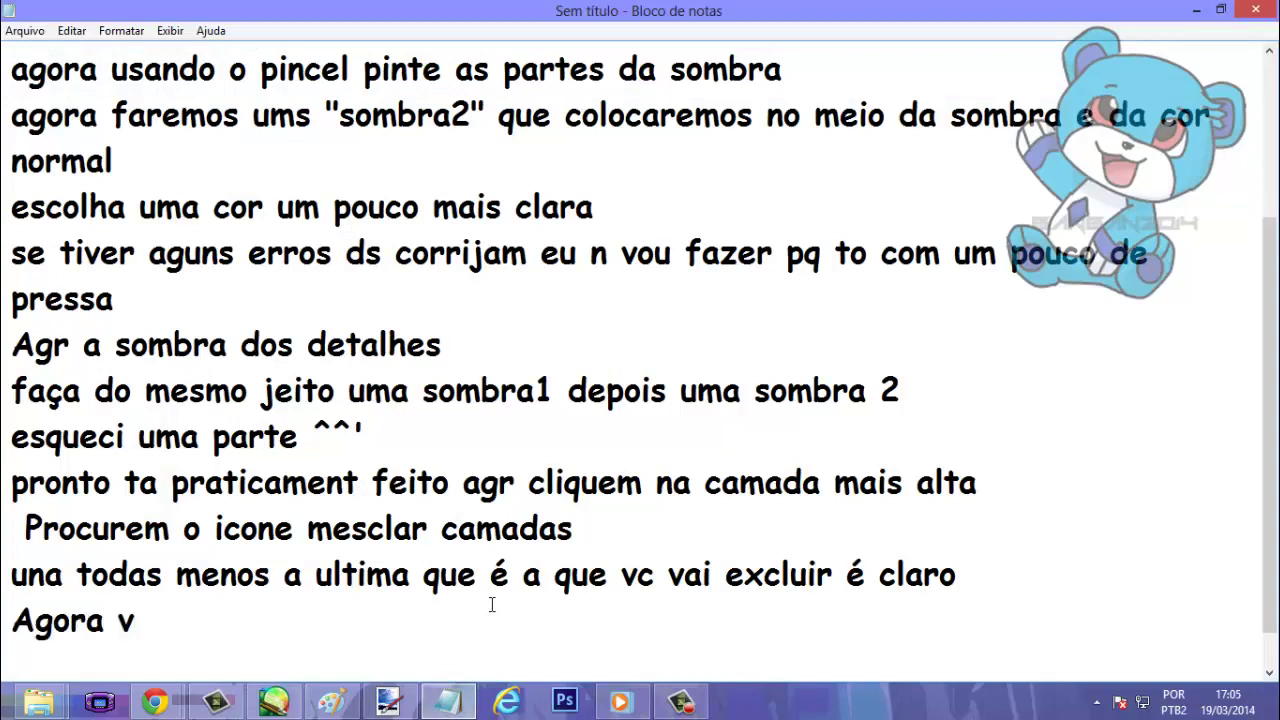
{"action": "type", "text": "ai arquvo"}
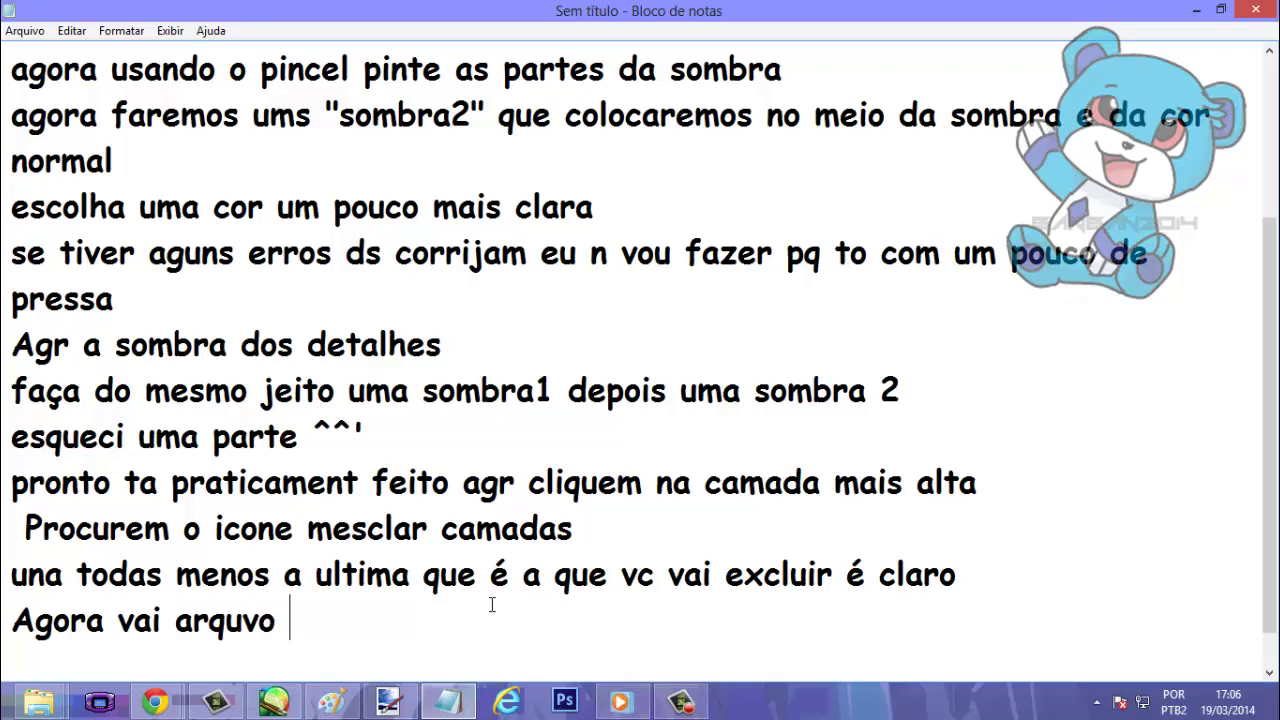
{"action": "type", "text": " salvar "}
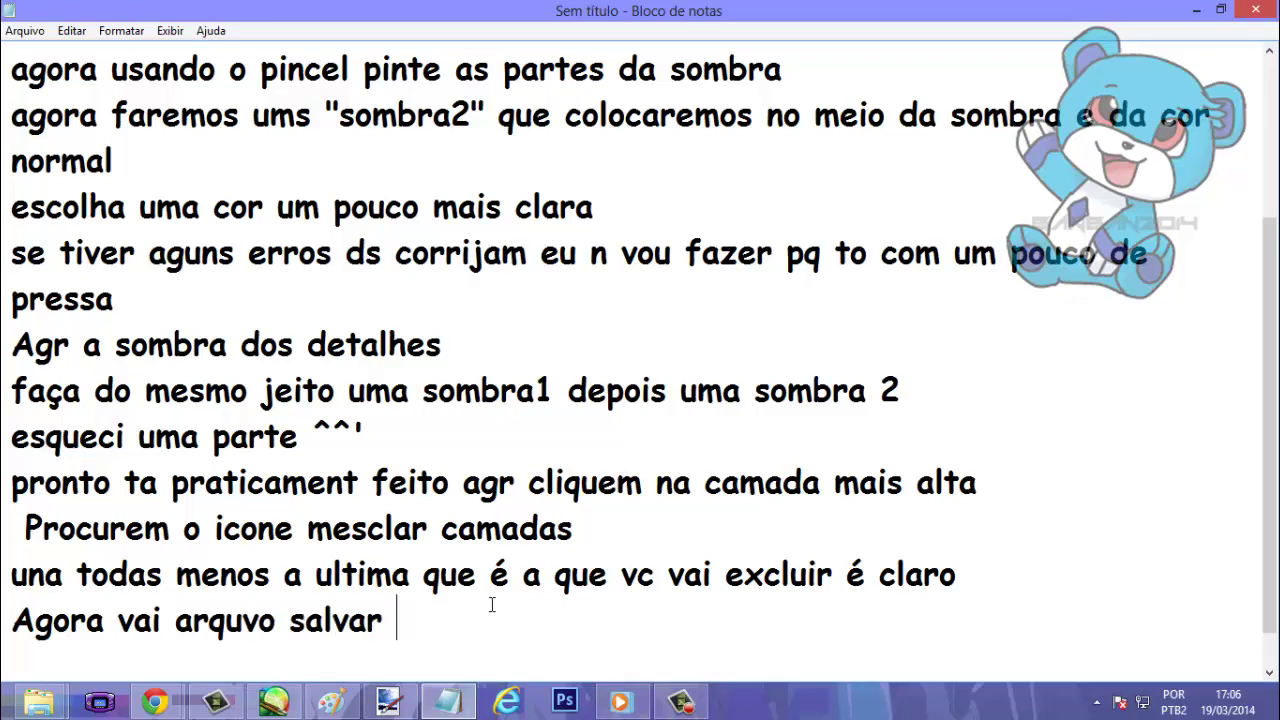
{"action": "type", "text": "como"}
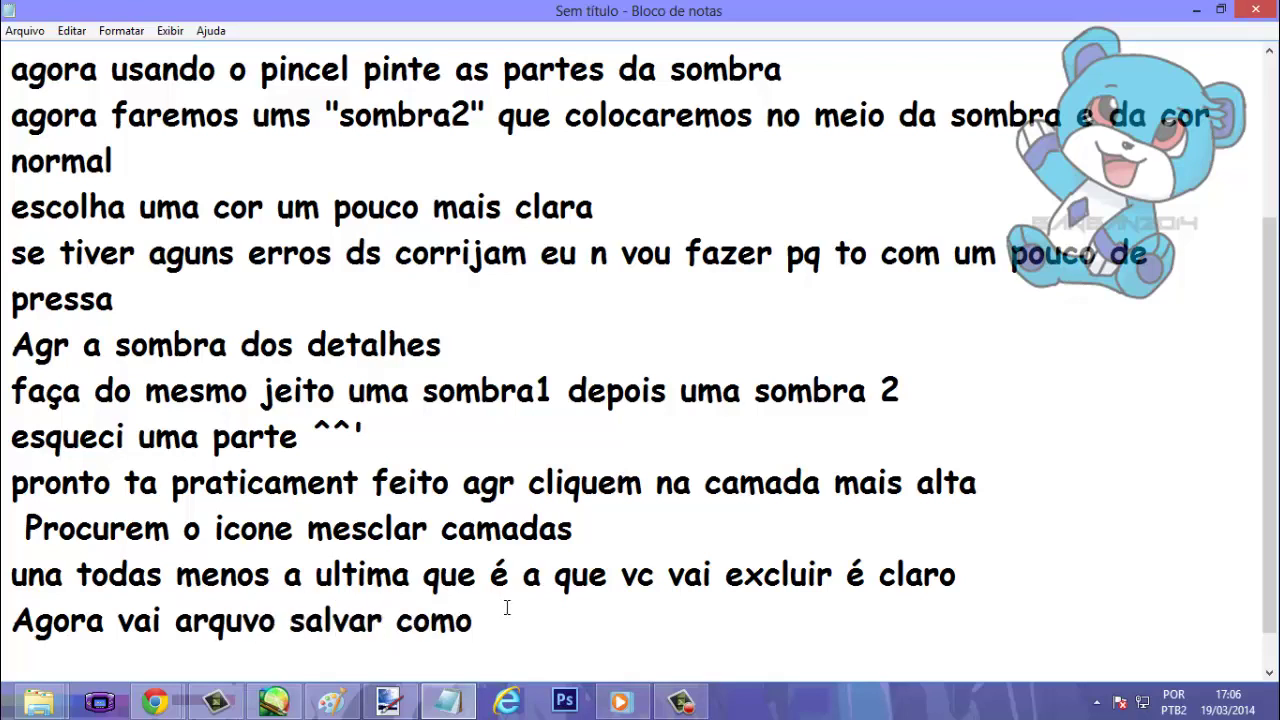
Switch to Paint.NET and open the Save As dialog for the aquaphion image.
{"action": "left_click", "coordinate": [388, 702]}
{"action": "left_click", "coordinate": [30, 33]}
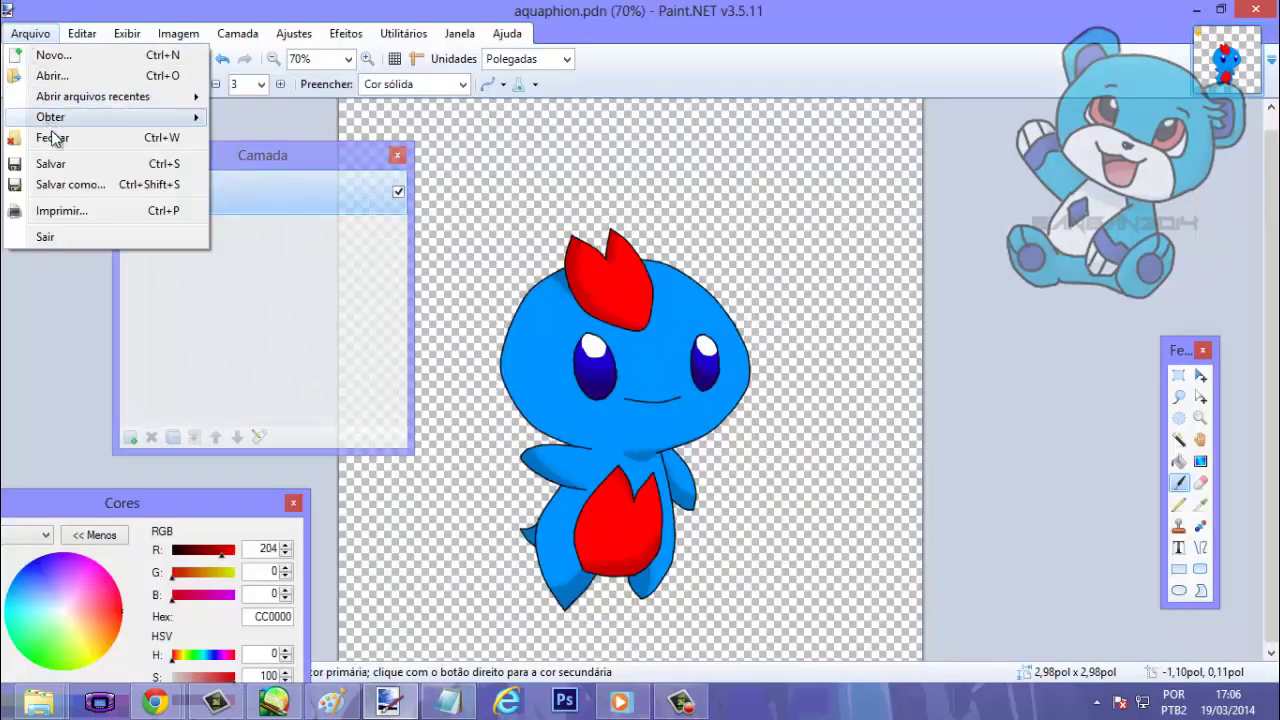
{"action": "left_click", "coordinate": [70, 184]}
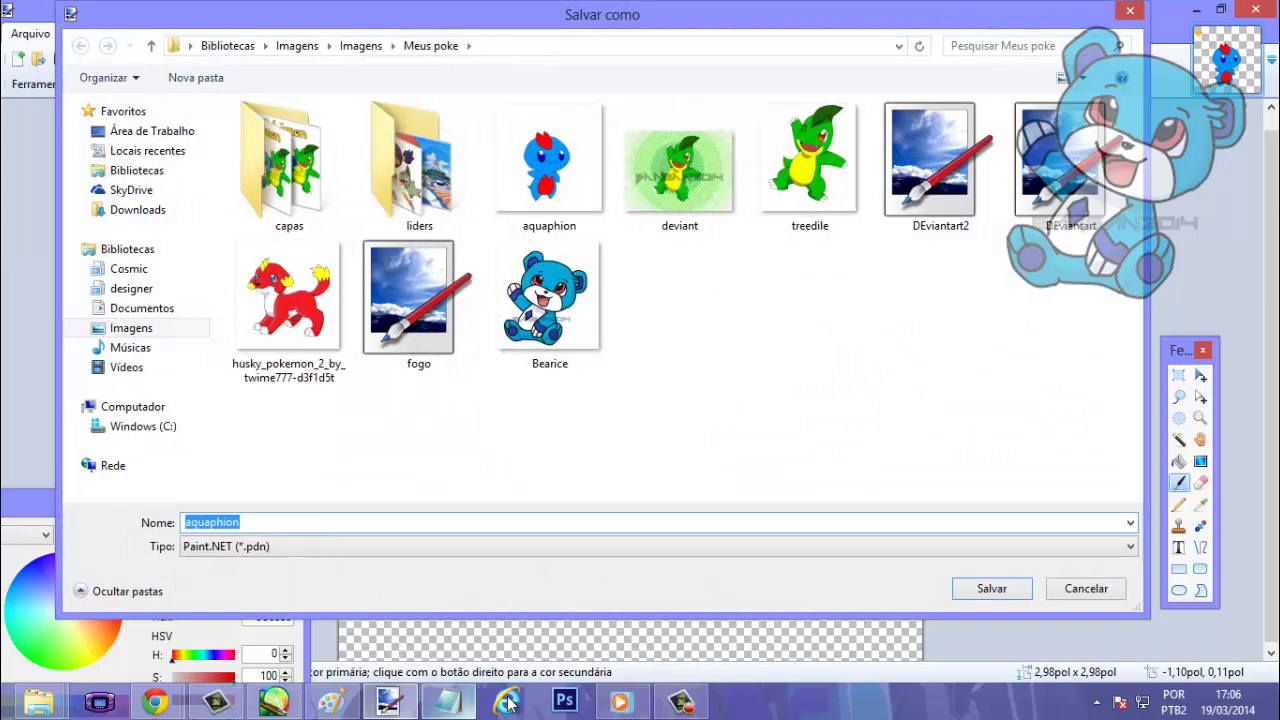
Switch to the Notepad notes and add a new line reading "embaixo do nome onde esta escrito paint NET coloque png".
{"action": "left_click", "coordinate": [450, 702]}
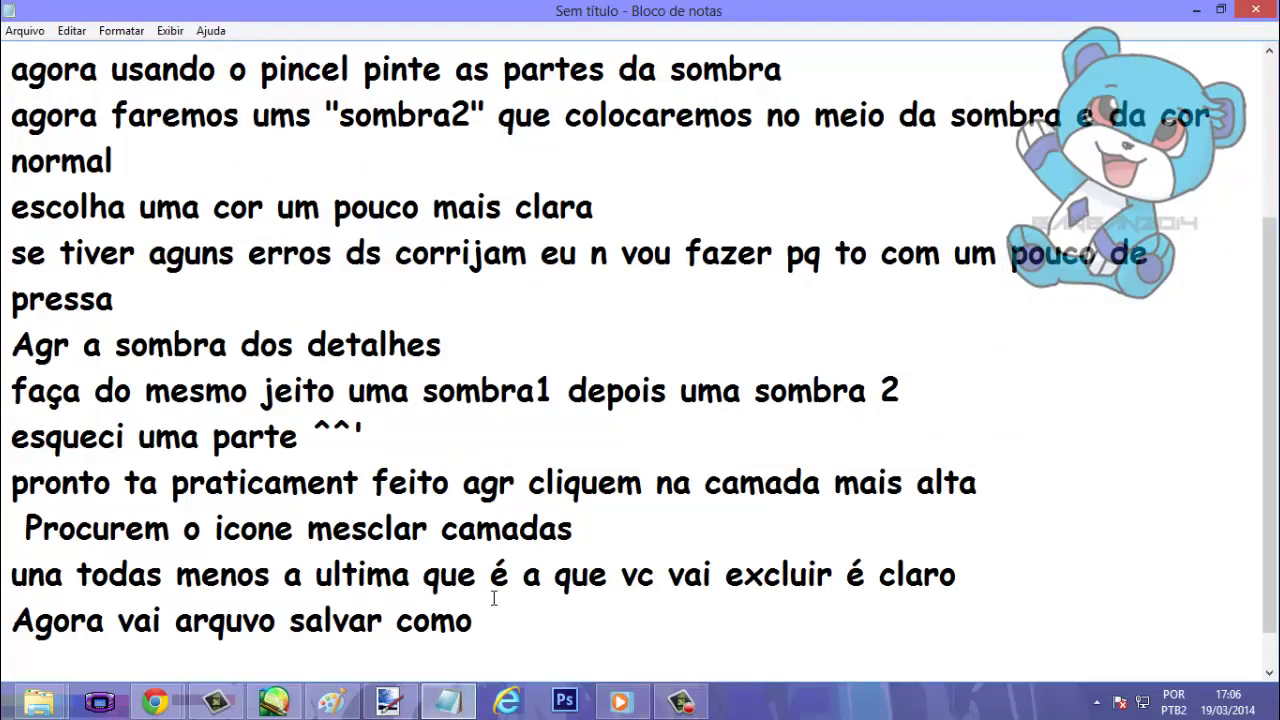
{"action": "key", "text": "Return"}
{"action": "type", "text": "e"}
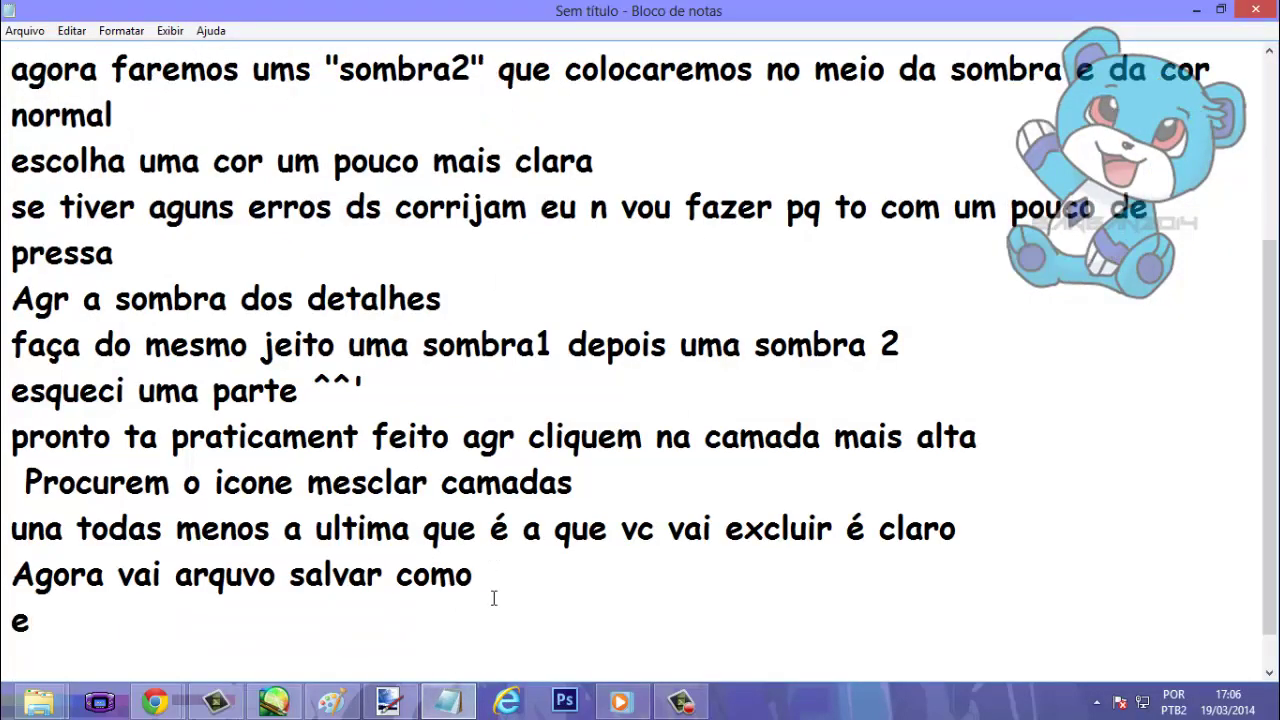
{"action": "type", "text": "mbaixo do"}
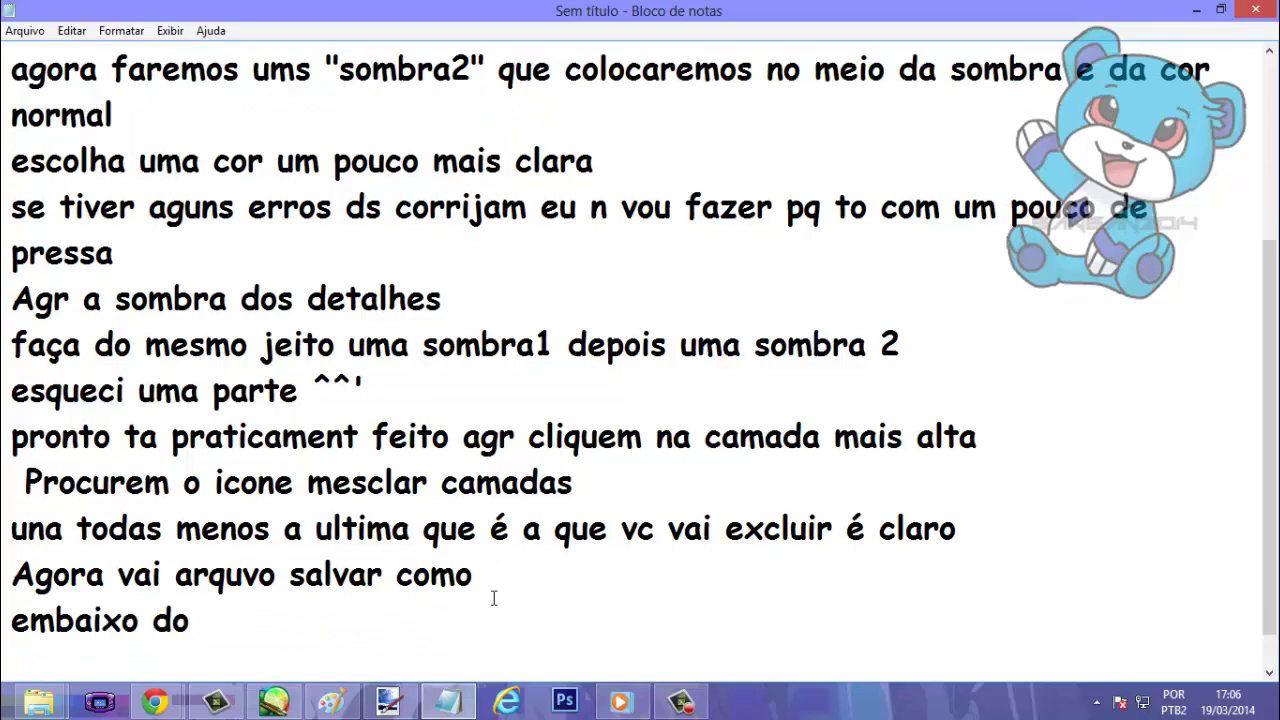
{"action": "type", "text": " nome onde esta"}
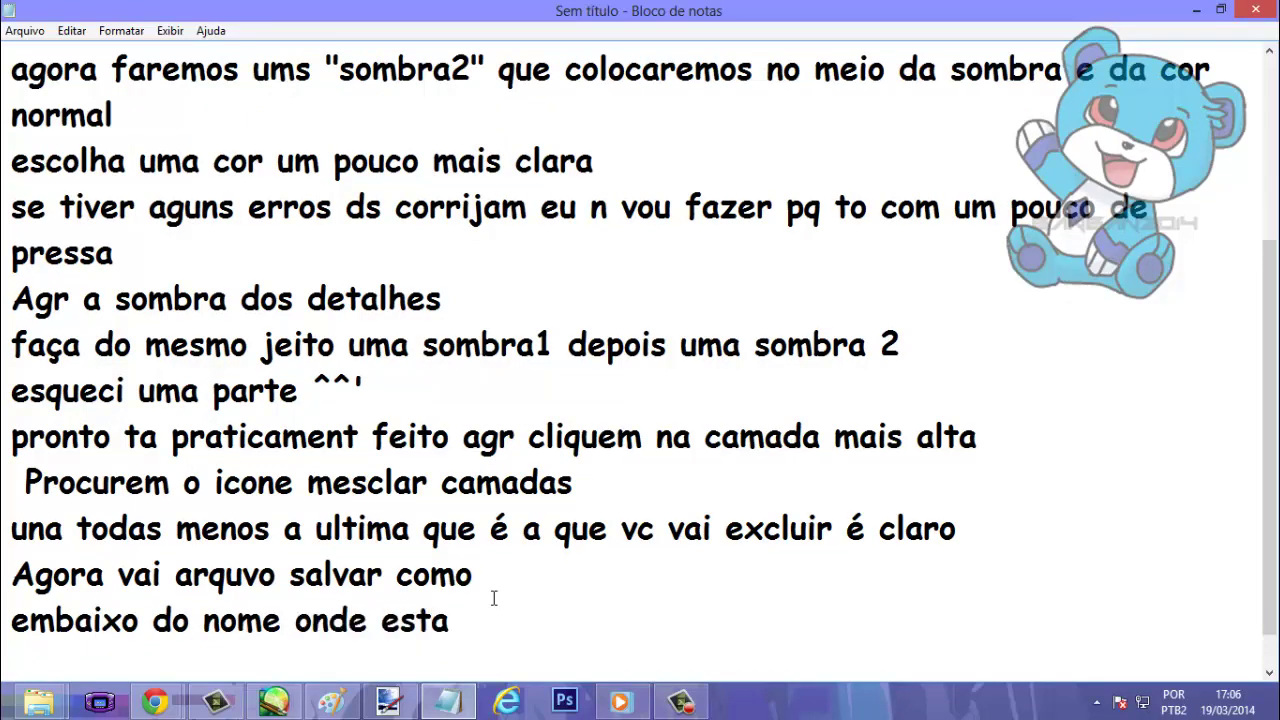
{"action": "type", "text": " escri"}
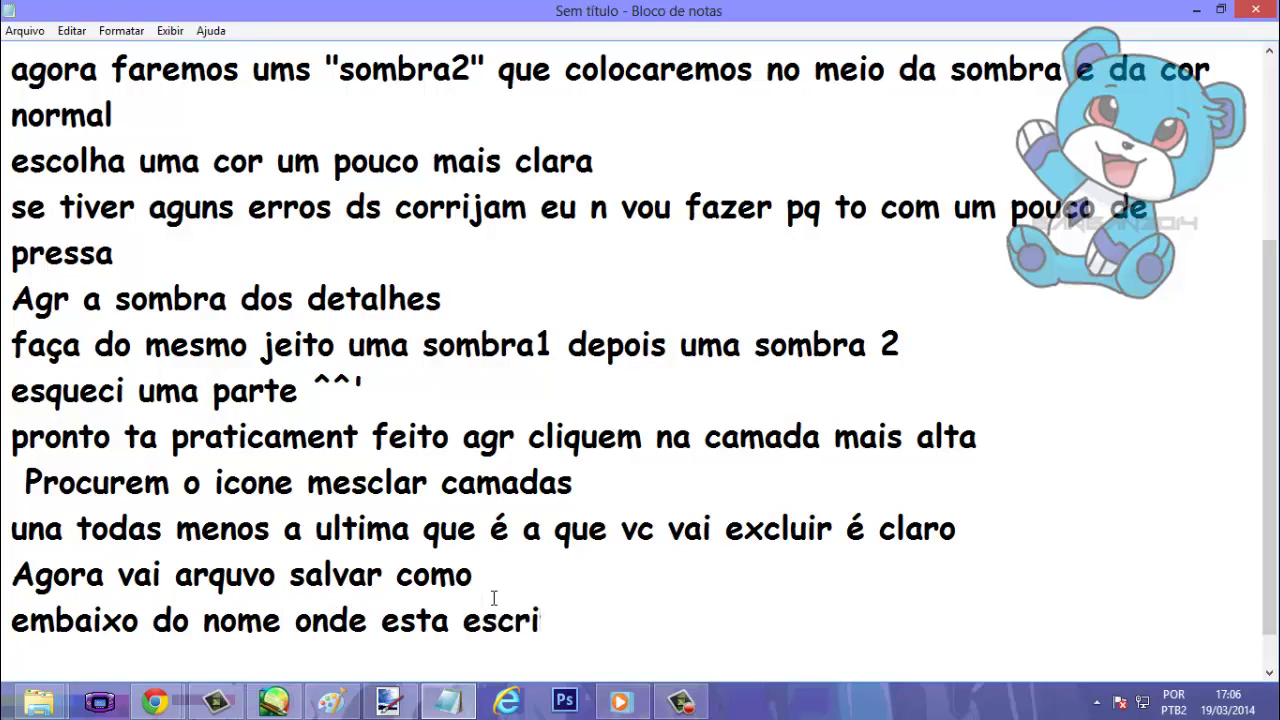
{"action": "type", "text": "to pain"}
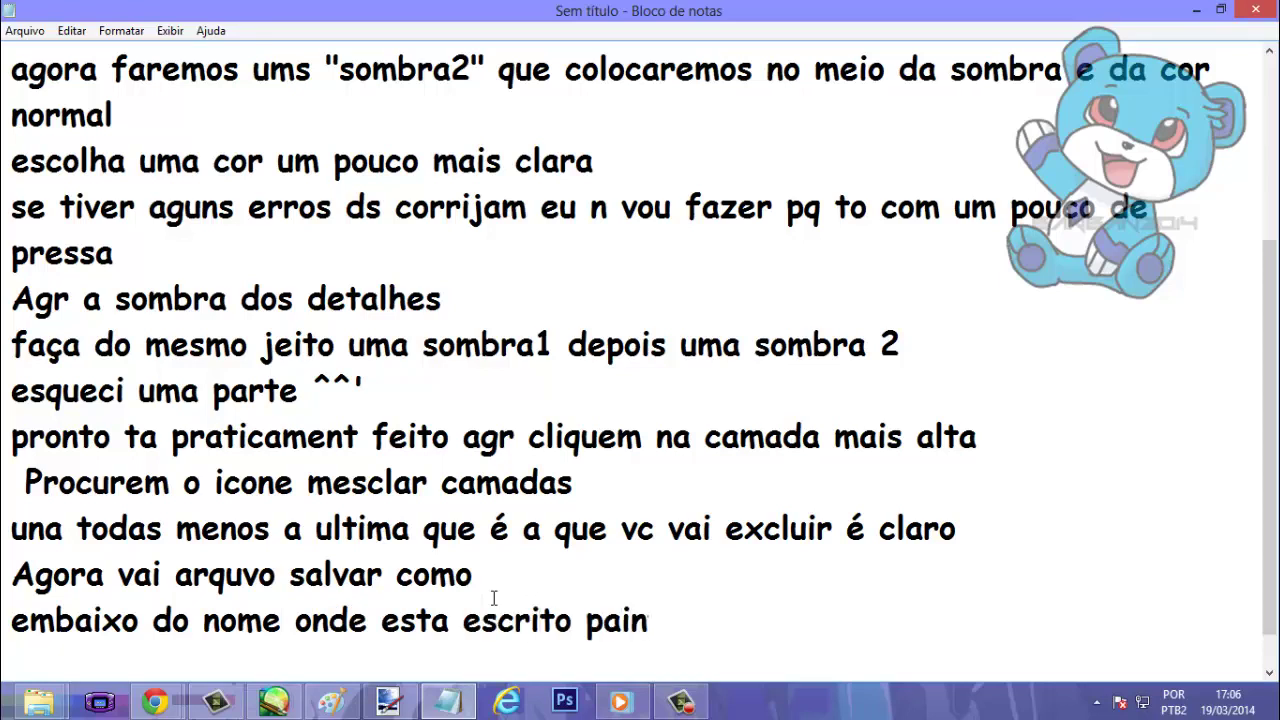
{"action": "type", "text": "t N"}
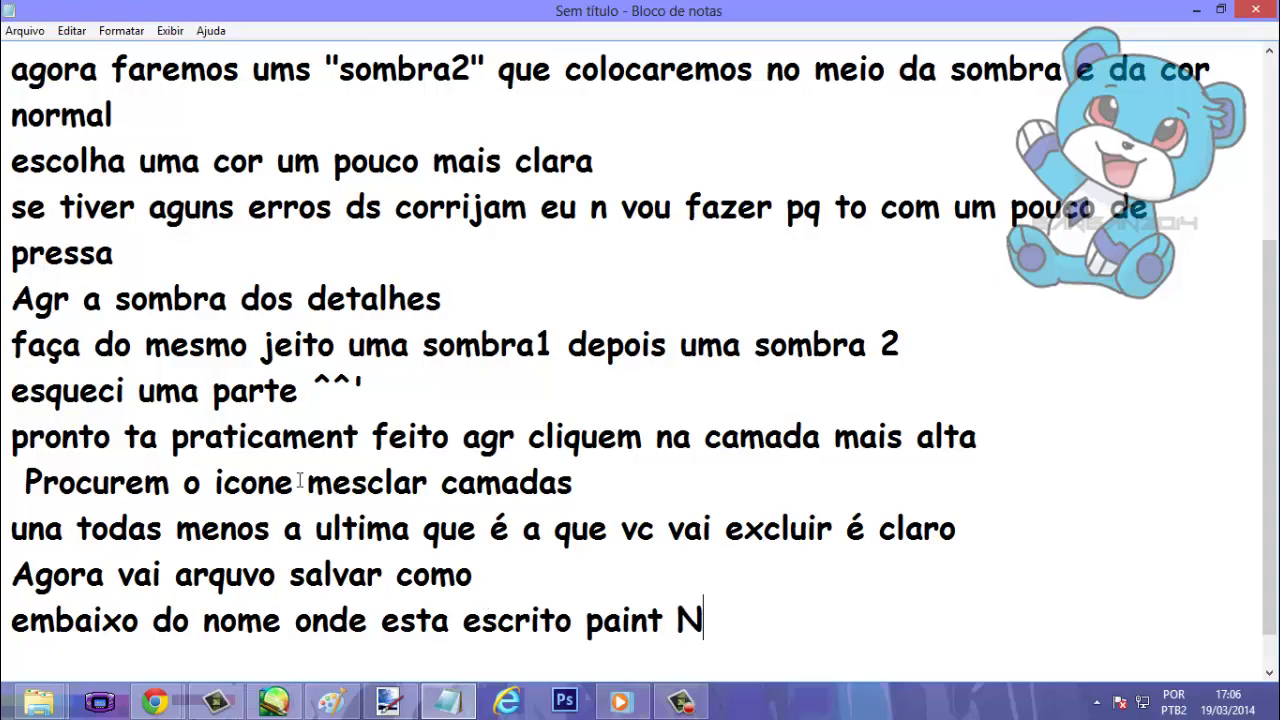
{"action": "type", "text": "ETY"}
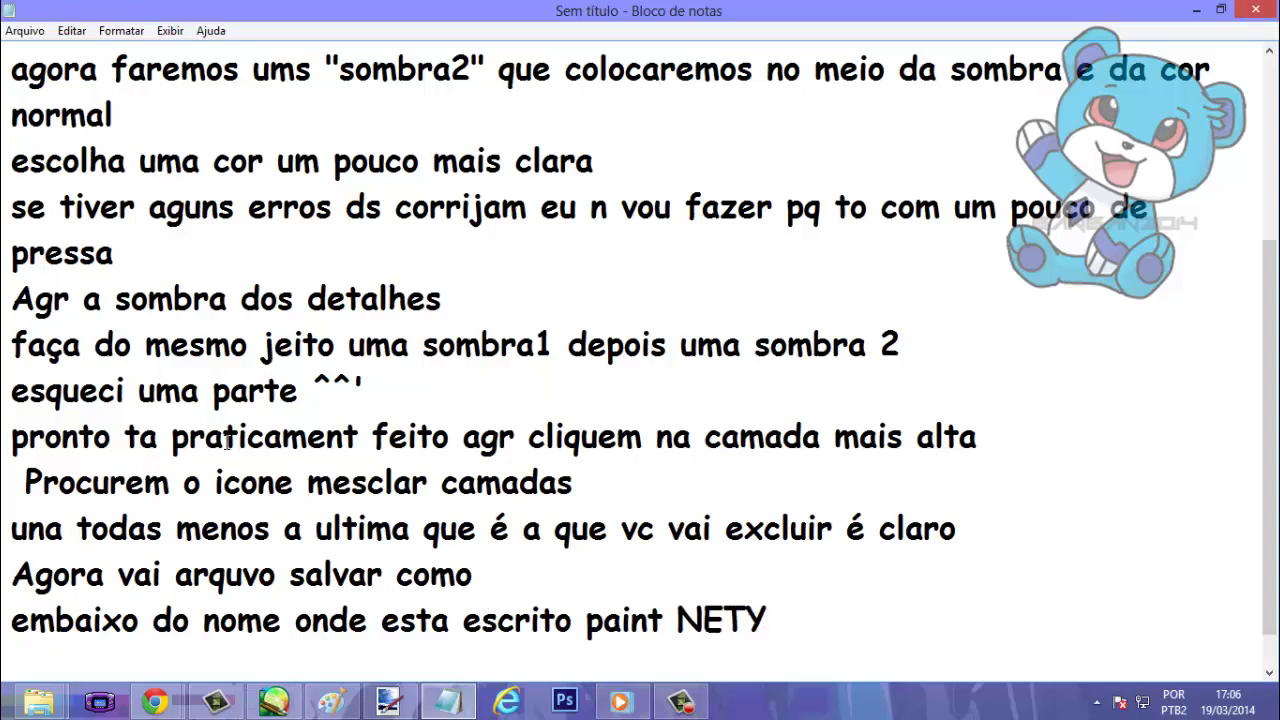
{"action": "key", "text": "BackSpace"}
{"action": "type", "text": "colo"}
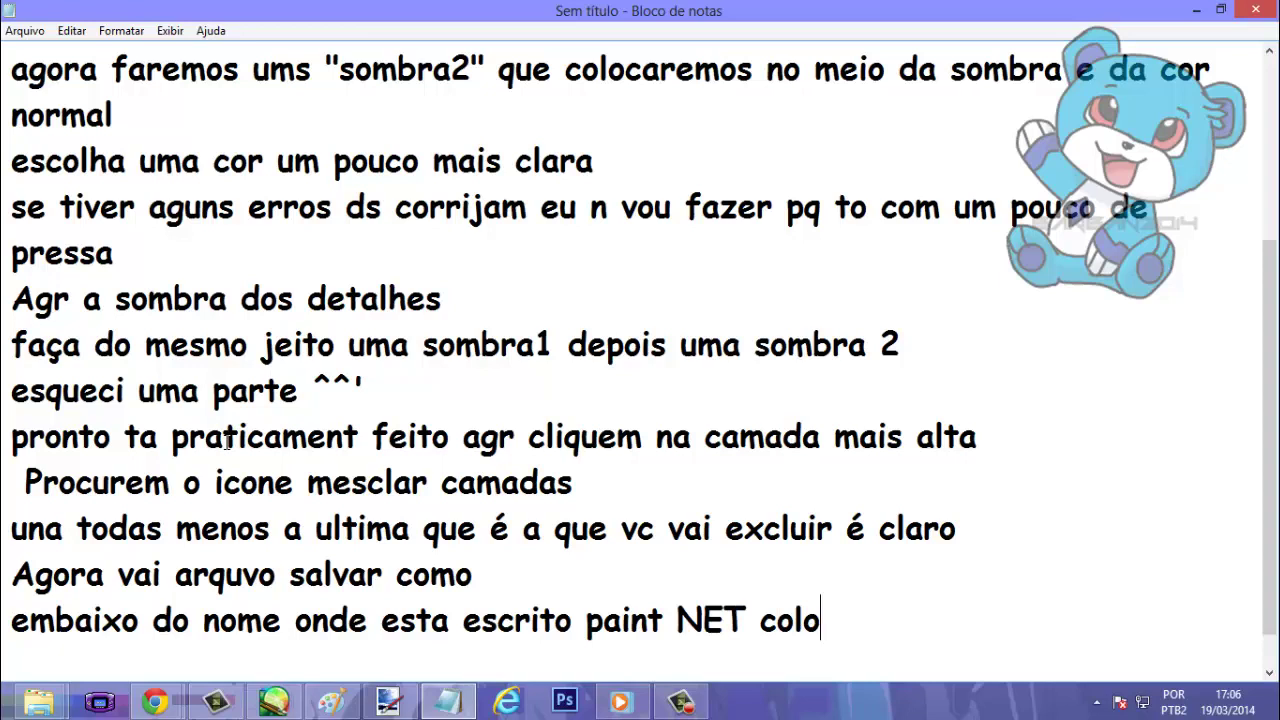
{"action": "type", "text": "que png"}
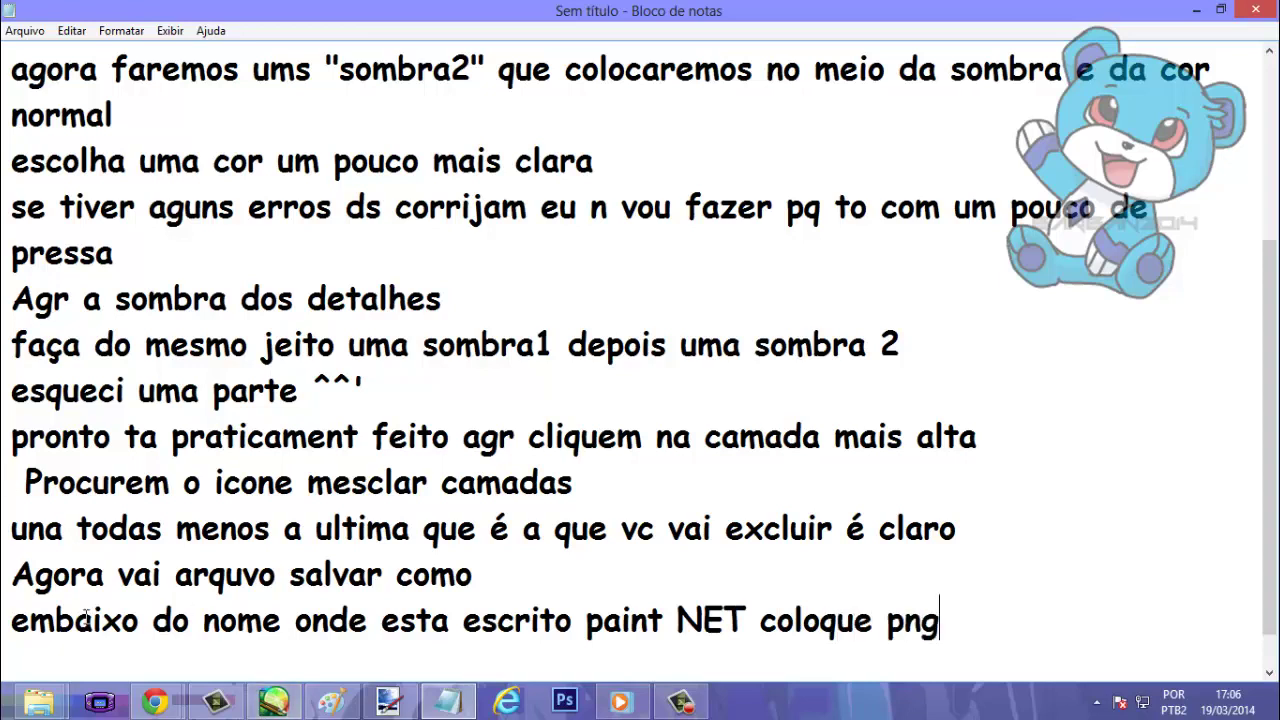
Switch to Paint.NET's open Save As dialog and set the file type for aquaphion to PNG (*.png).
{"action": "left_click", "coordinate": [388, 702]}
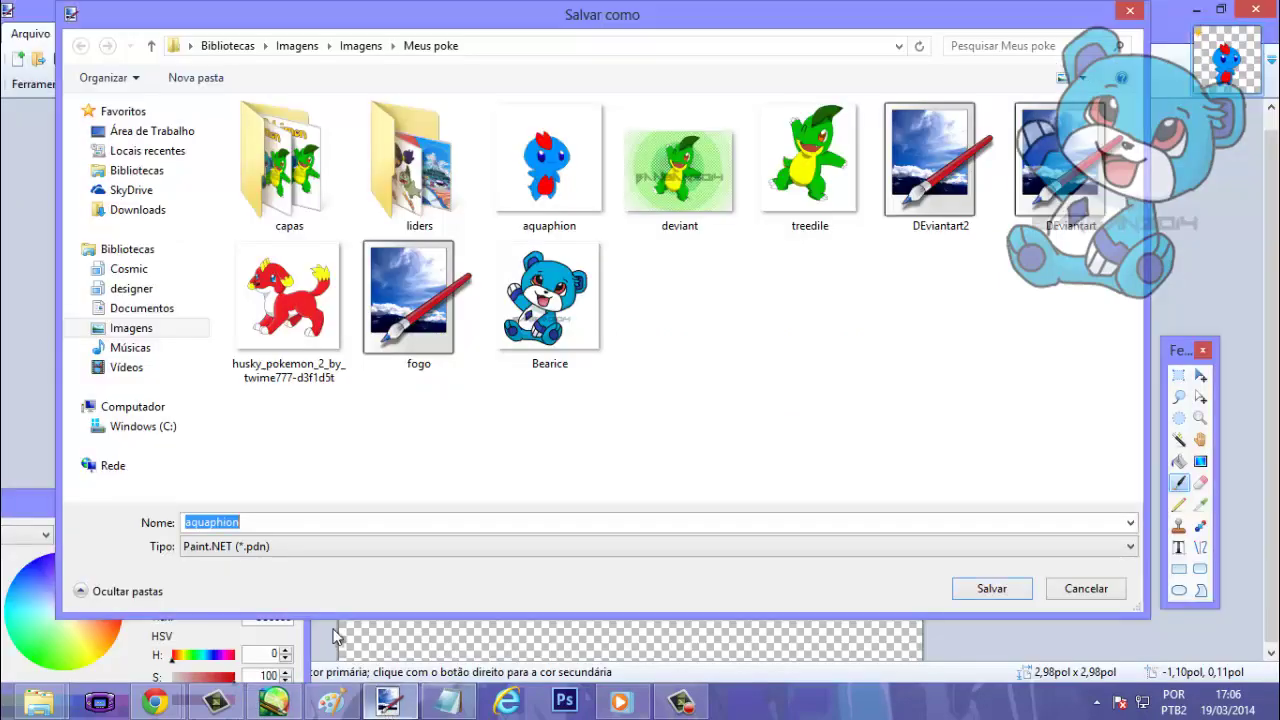
{"action": "left_click", "coordinate": [351, 549]}
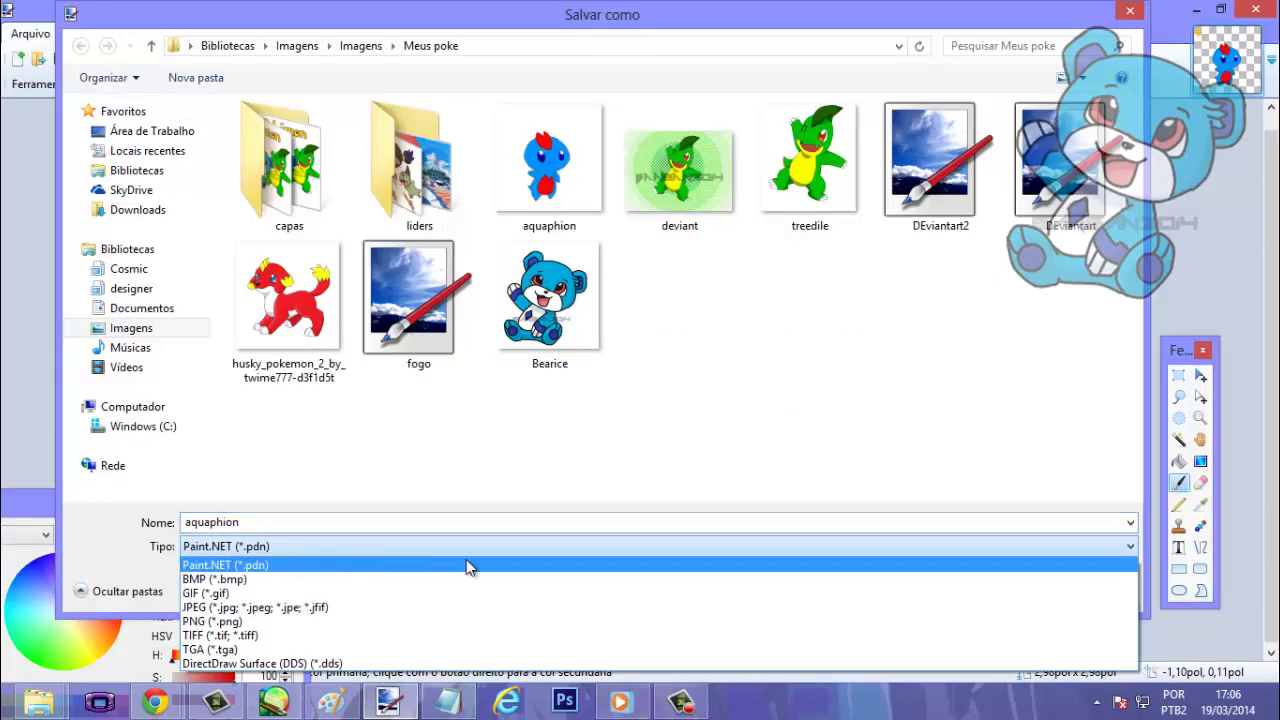
{"action": "left_click", "coordinate": [222, 622]}
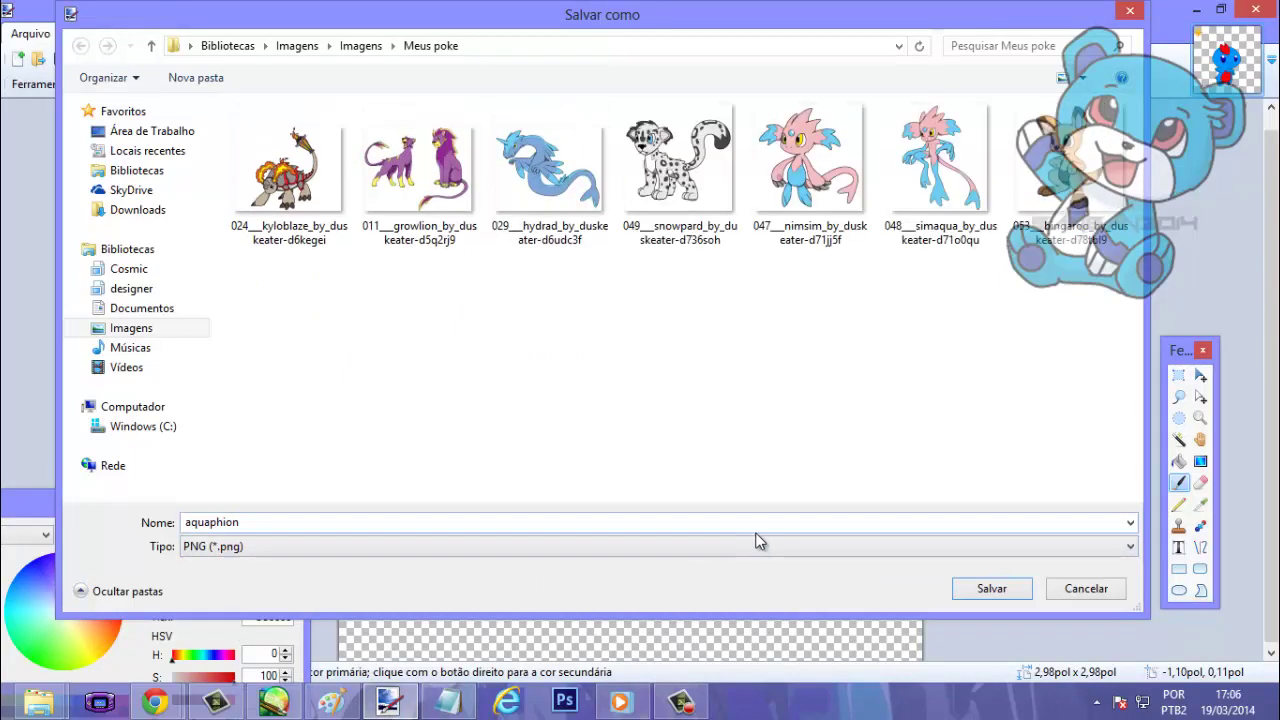
Switch to the Notepad notes, leave an empty line, and write "e salve!" followed by several blank lines.
{"action": "left_click", "coordinate": [448, 701]}
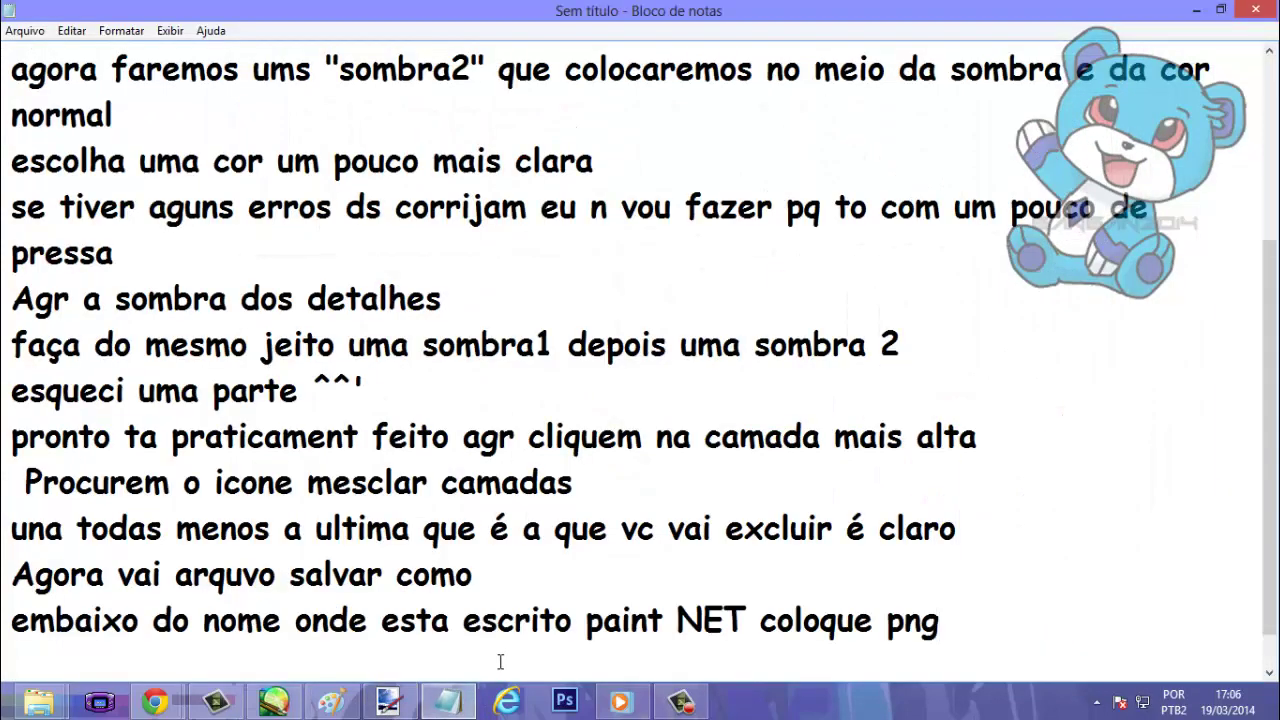
{"action": "key", "text": "Return"}
{"action": "key", "text": "Return"}
{"action": "type", "text": "e"}
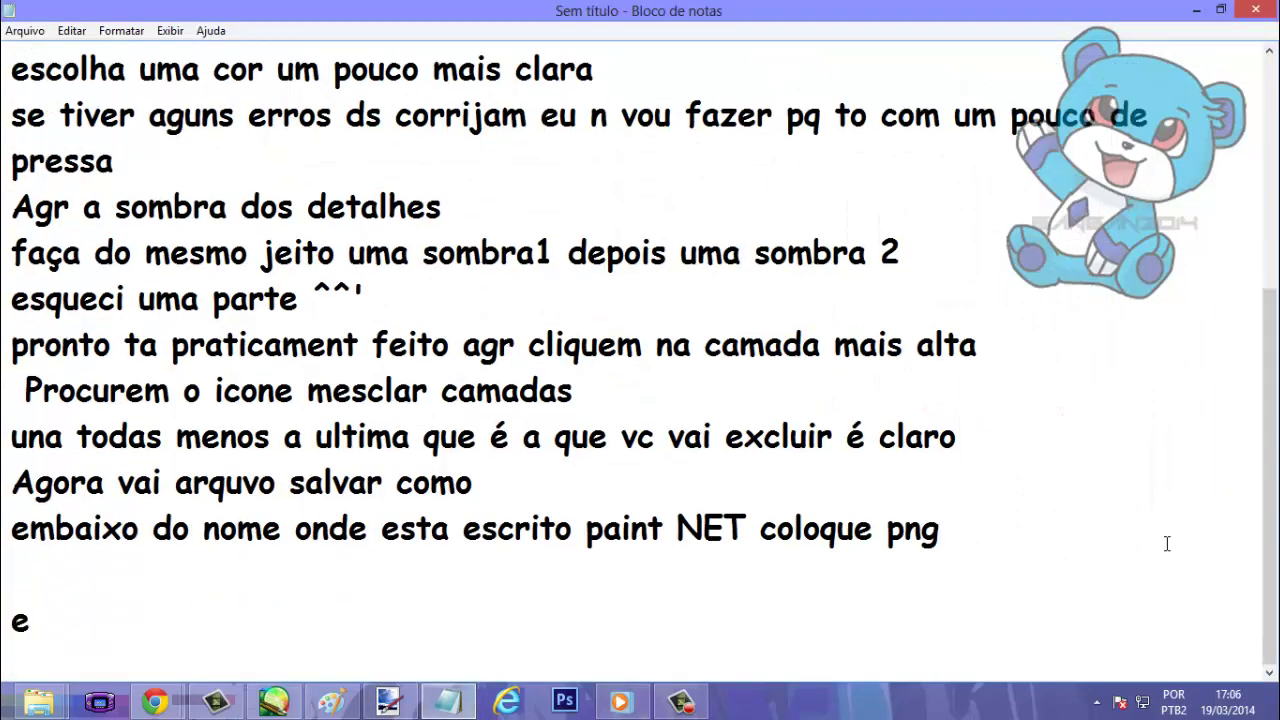
{"action": "type", "text": " salv"}
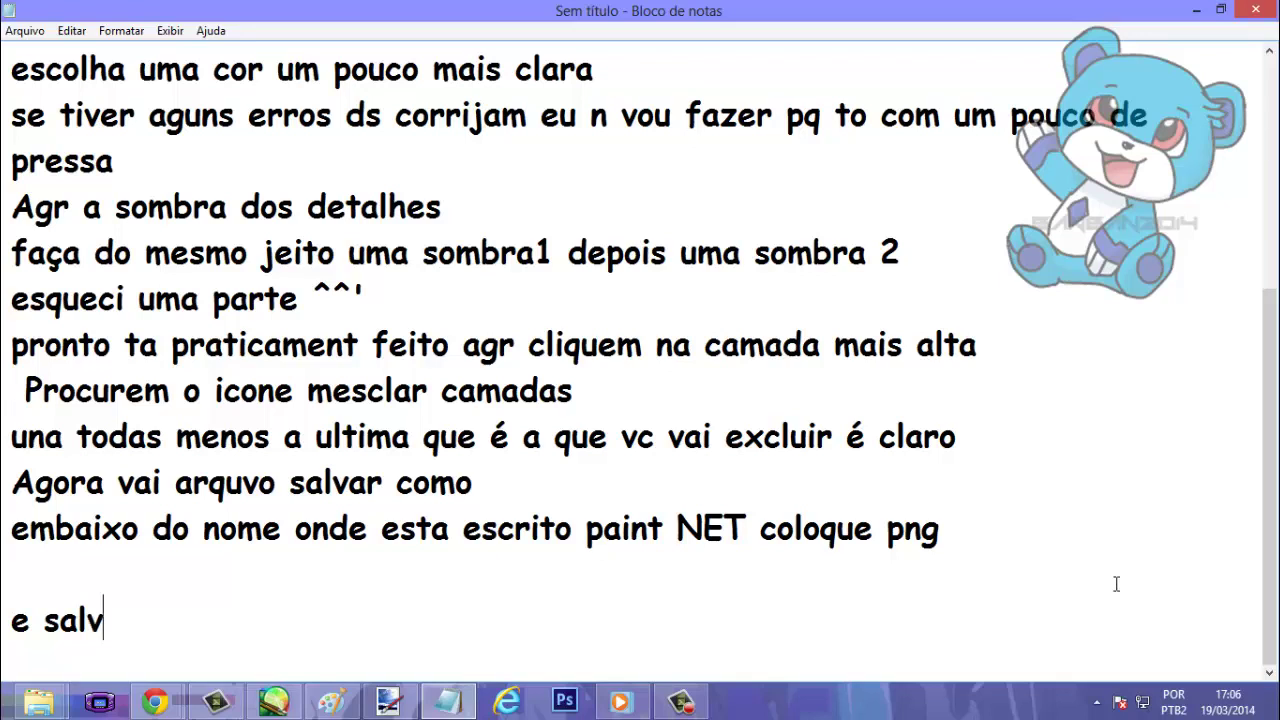
{"action": "type", "text": "e!"}
{"action": "key", "text": "Return"}
{"action": "key", "text": "Return"}
{"action": "key", "text": "Return"}
{"action": "key", "text": "Return"}
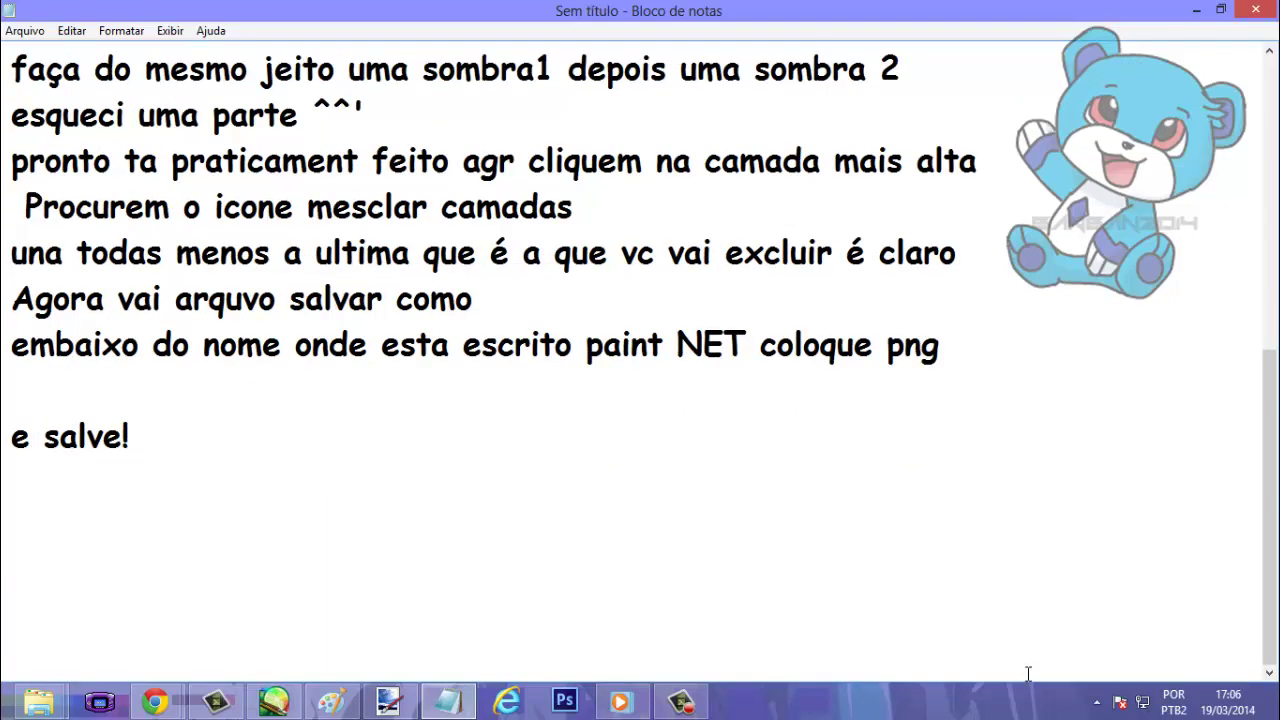
{"action": "key", "text": "Return"}
{"action": "key", "text": "Return"}
{"action": "key", "text": "Return"}
{"action": "key", "text": "Return"}
{"action": "key", "text": "Return"}
Switch to Paint.NET and save aquaphion as PNG, replacing the existing file and accepting the Autodetecção bit-depth settings.
{"action": "left_click", "coordinate": [378, 705]}
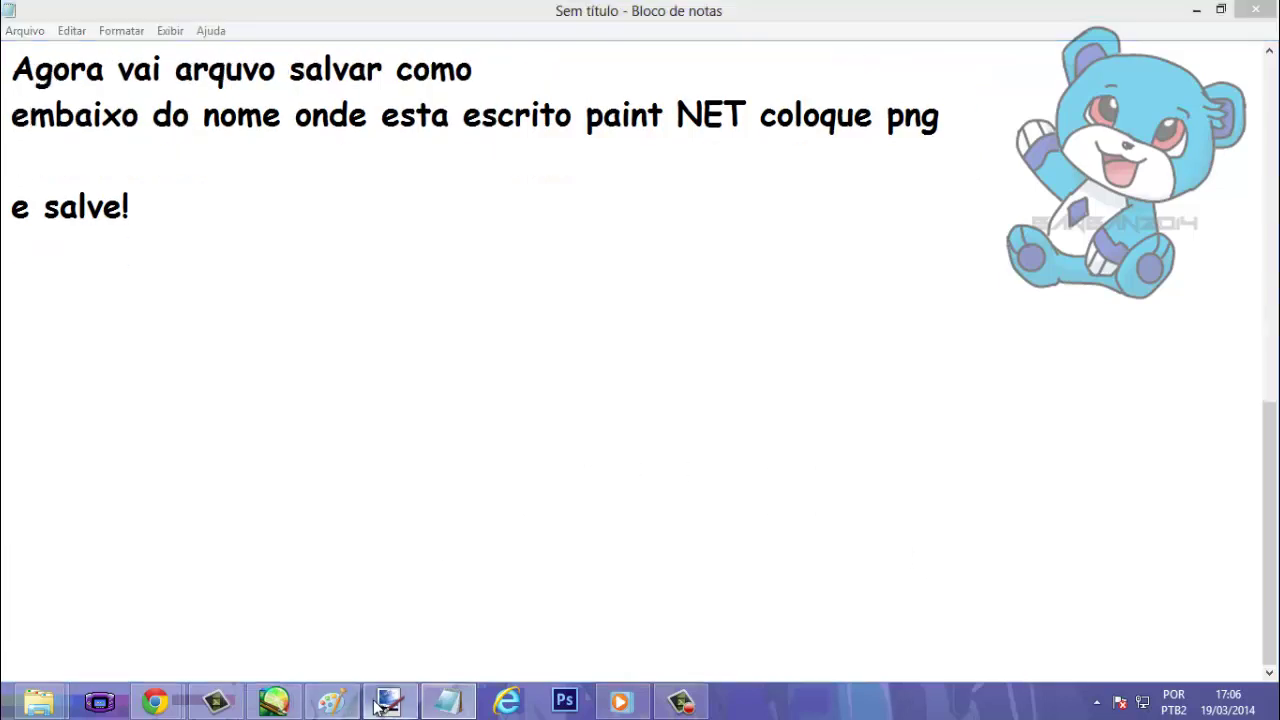
{"action": "left_click", "coordinate": [978, 594]}
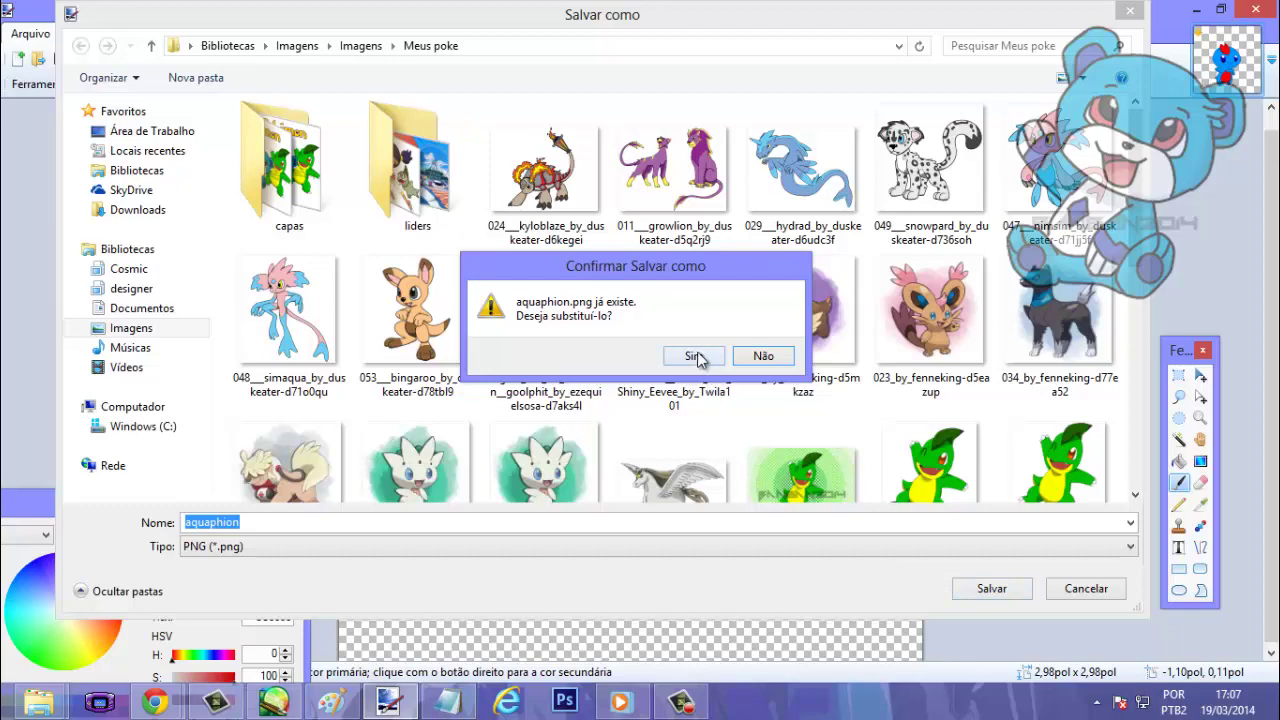
{"action": "left_click", "coordinate": [694, 356]}
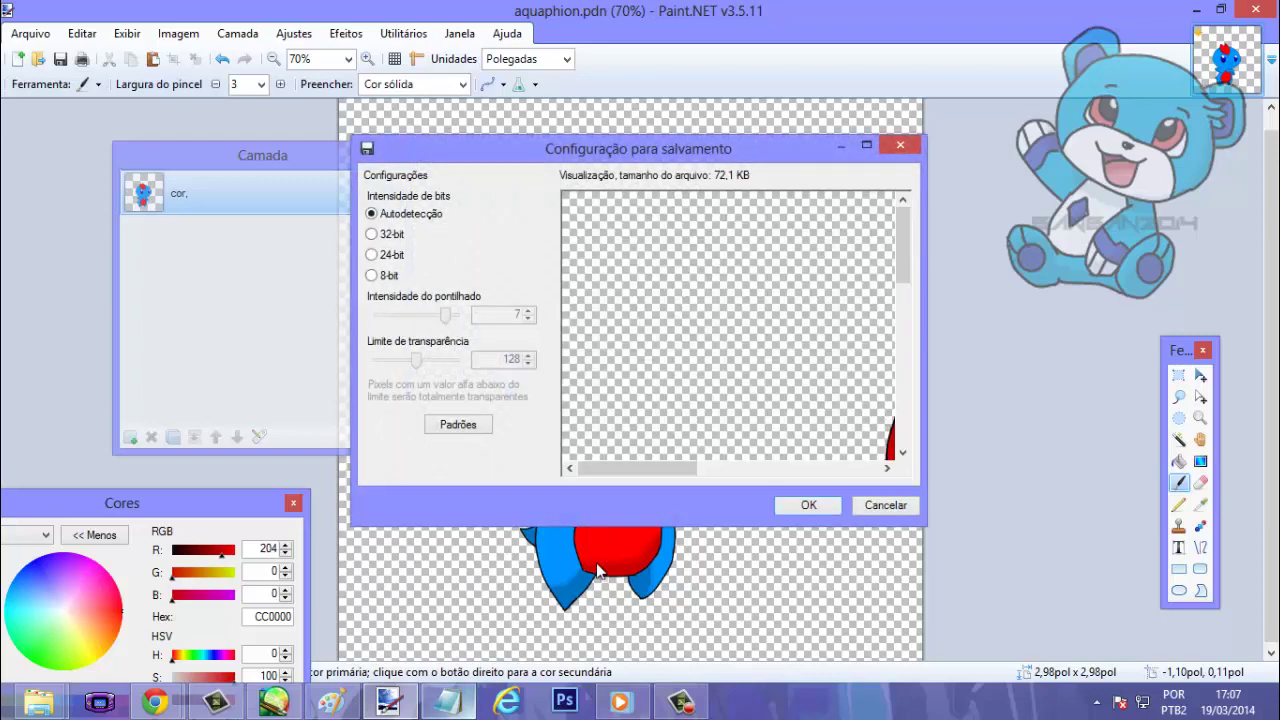
{"action": "left_click", "coordinate": [808, 505]}
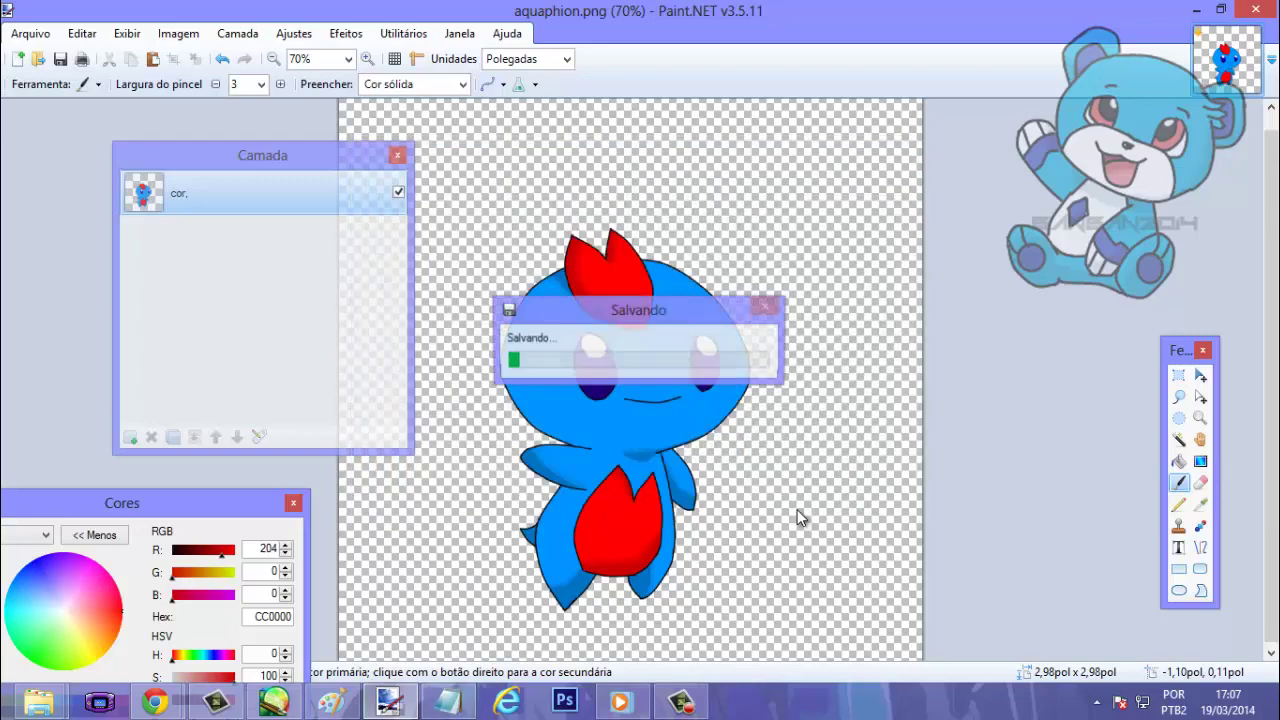
Switch to the Notepad notes and write "aparecera substituir de ok e ok dinovo agora vamos arrumar a sombra" directly below "e salve!".
{"action": "left_click", "coordinate": [440, 704]}
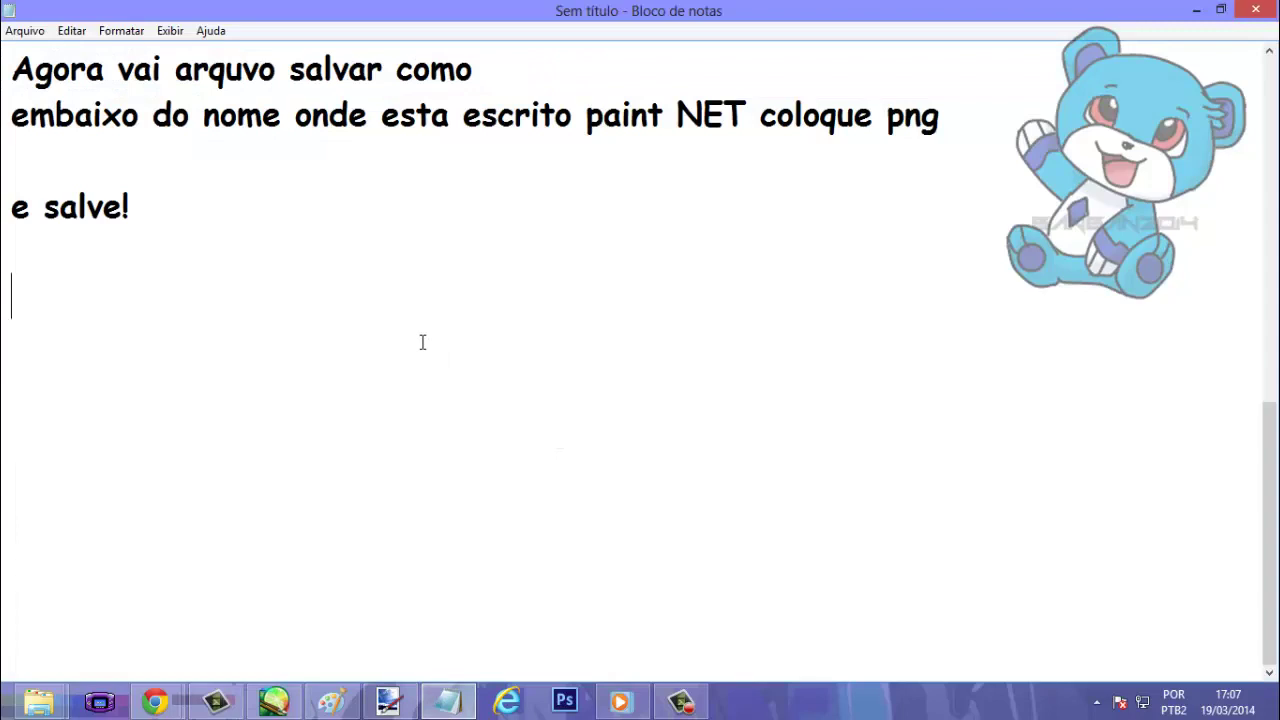
{"action": "type", "text": "apa"}
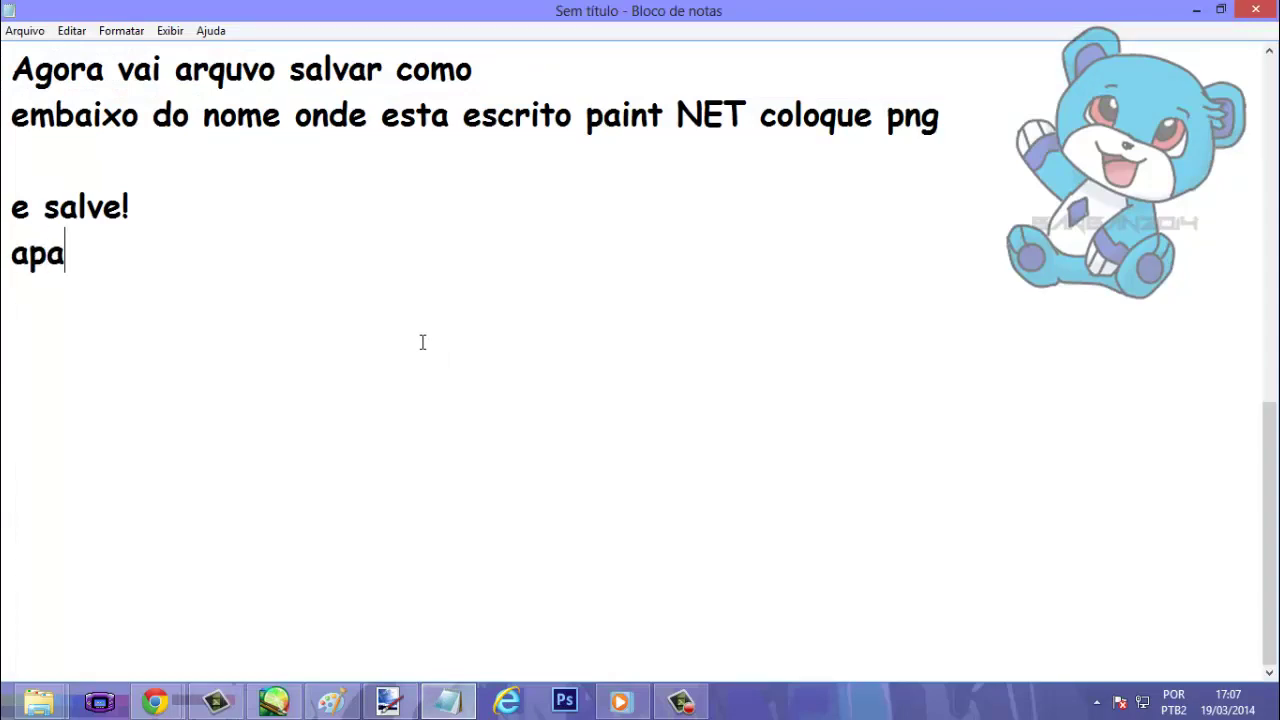
{"action": "type", "text": "recera"}
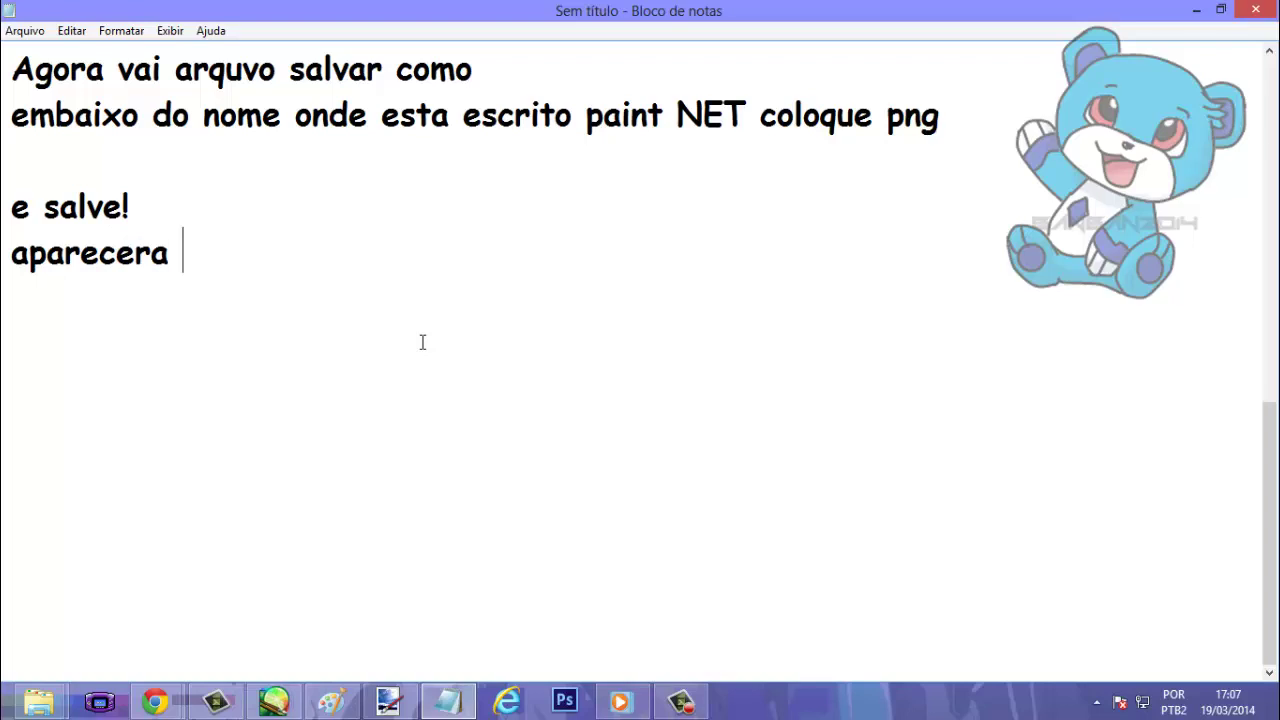
{"action": "type", "text": " substi"}
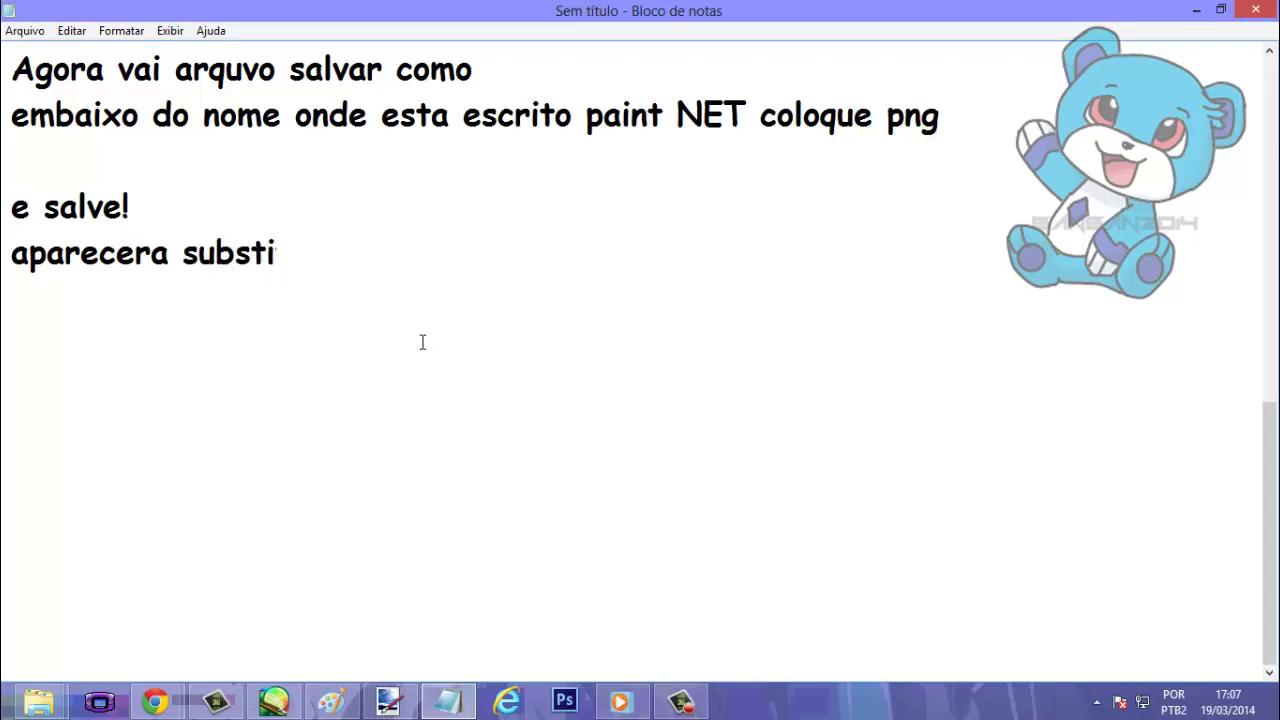
{"action": "type", "text": "tuir de ok "}
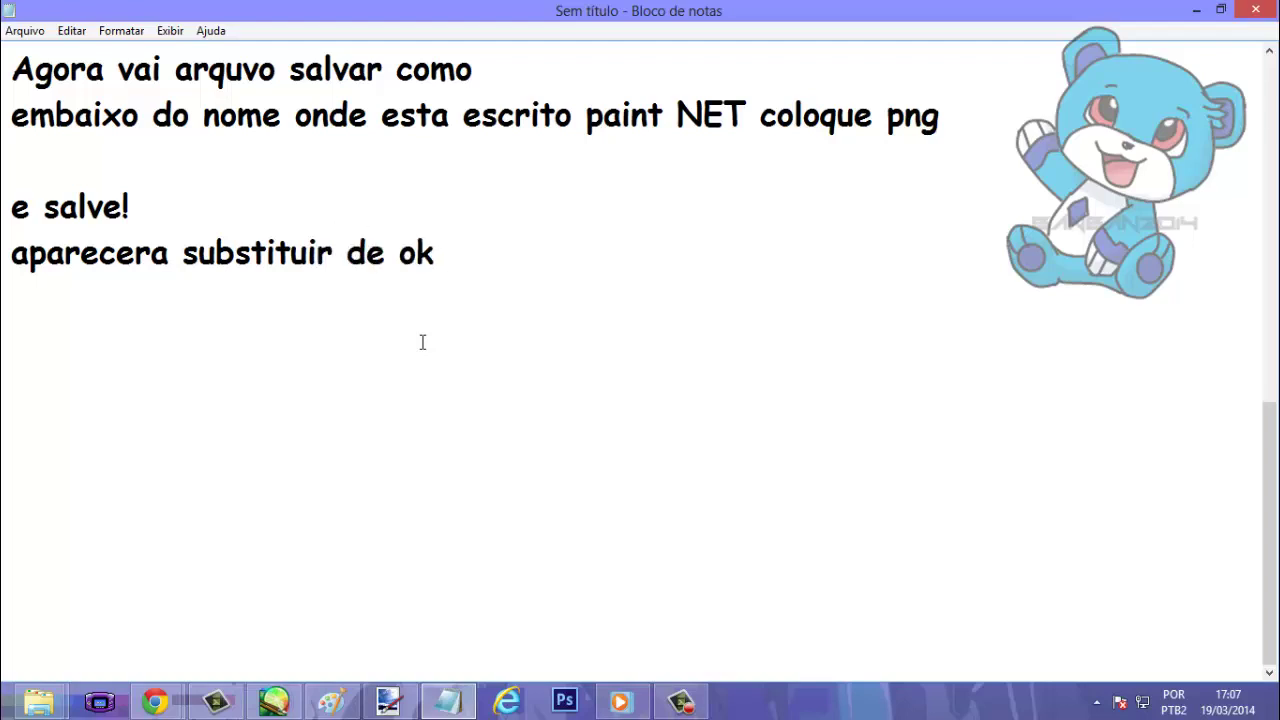
{"action": "type", "text": "e ok "}
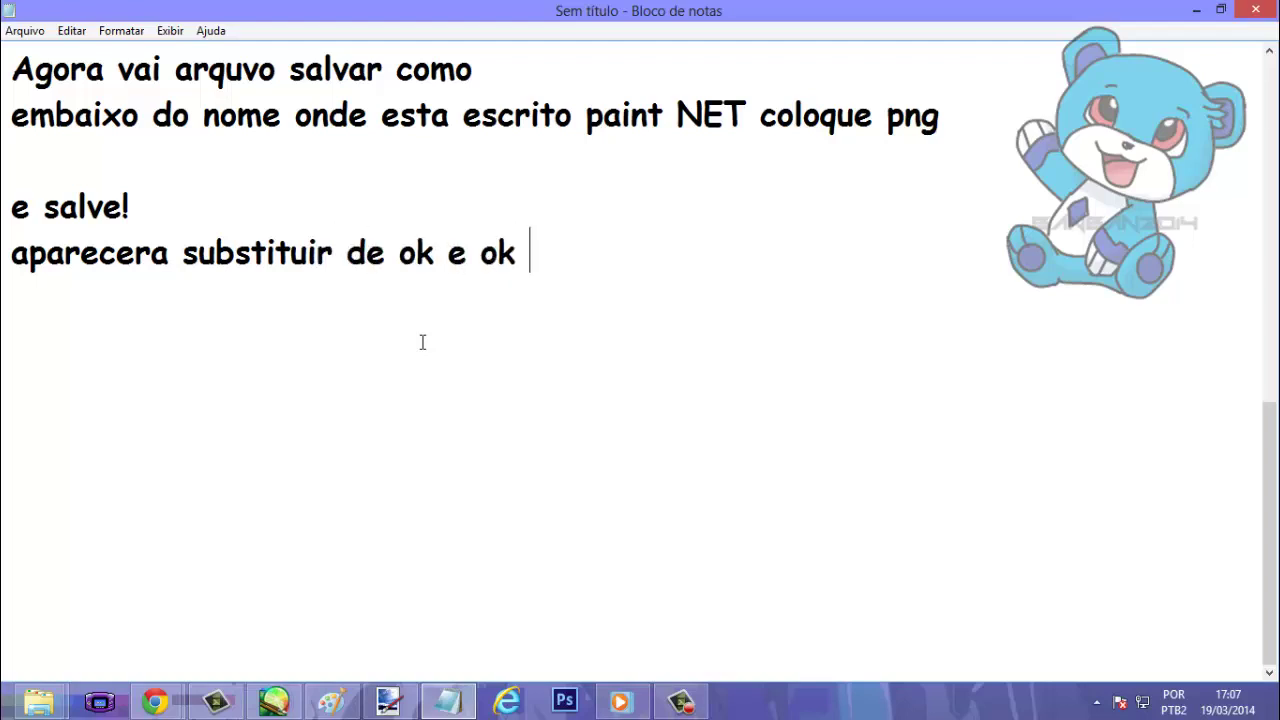
{"action": "type", "text": "dino"}
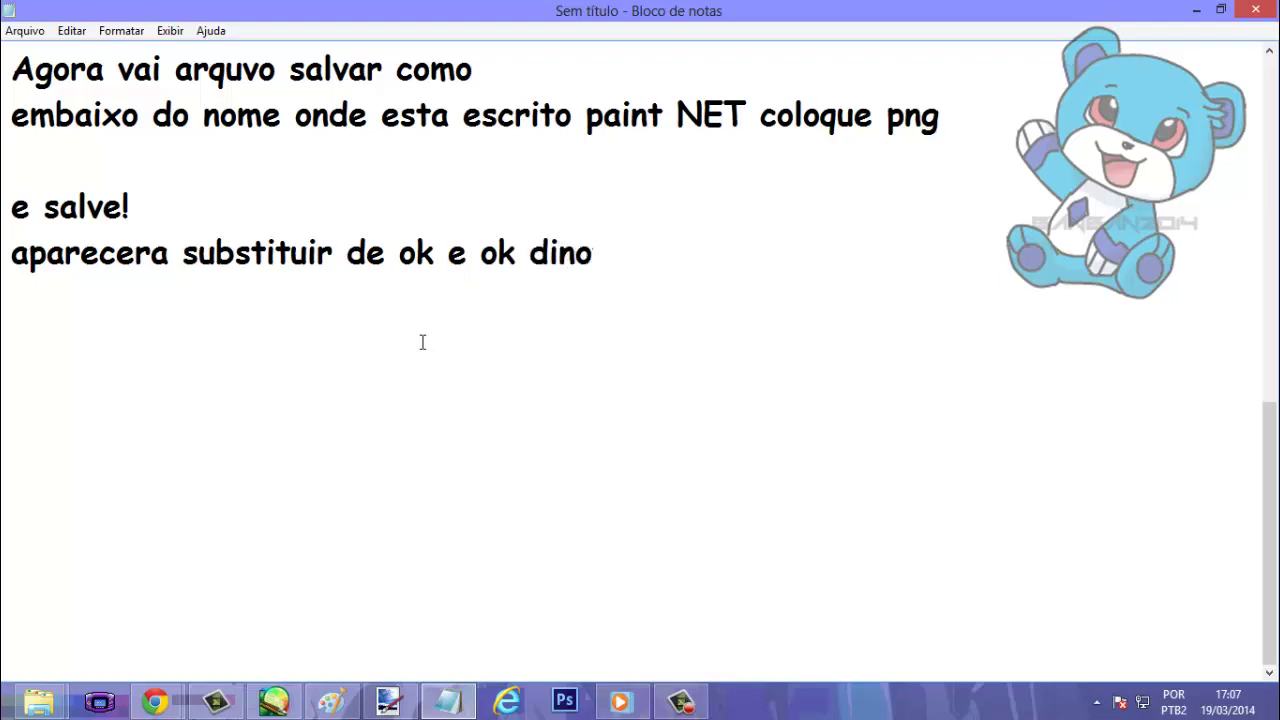
{"action": "type", "text": "vo ah"}
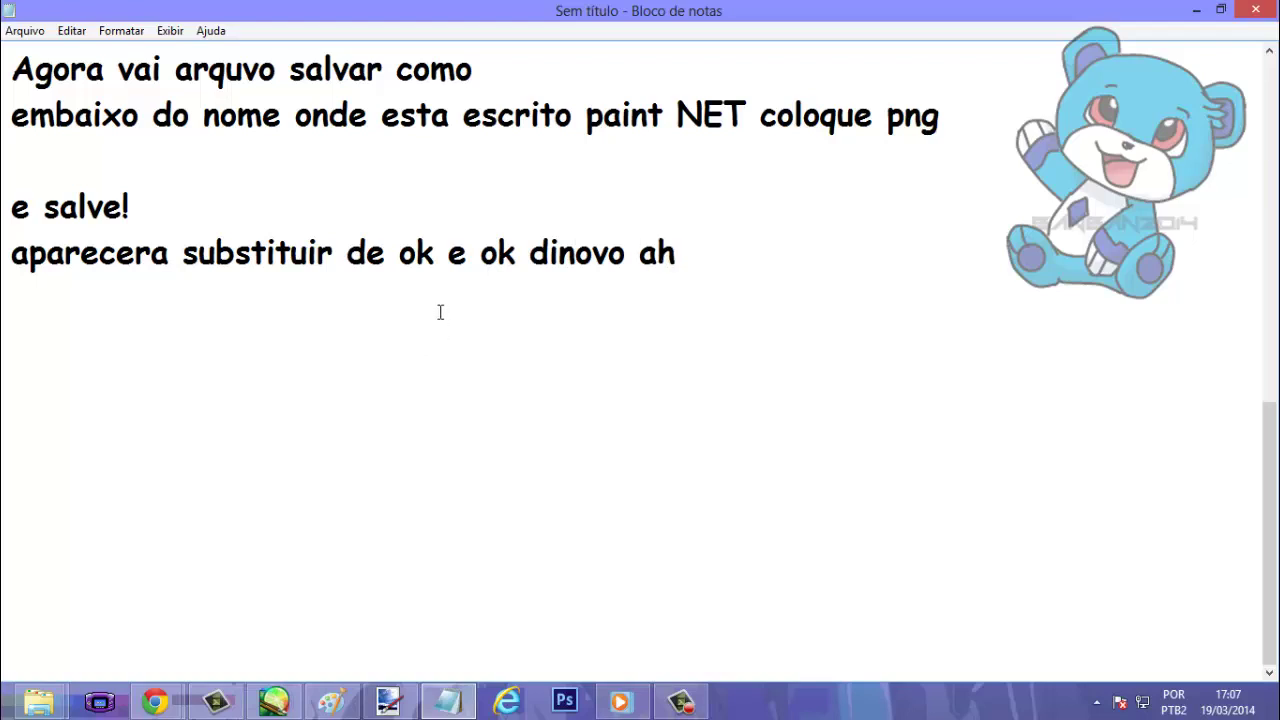
{"action": "key", "text": "BackSpace"}
{"action": "type", "text": "gora"}
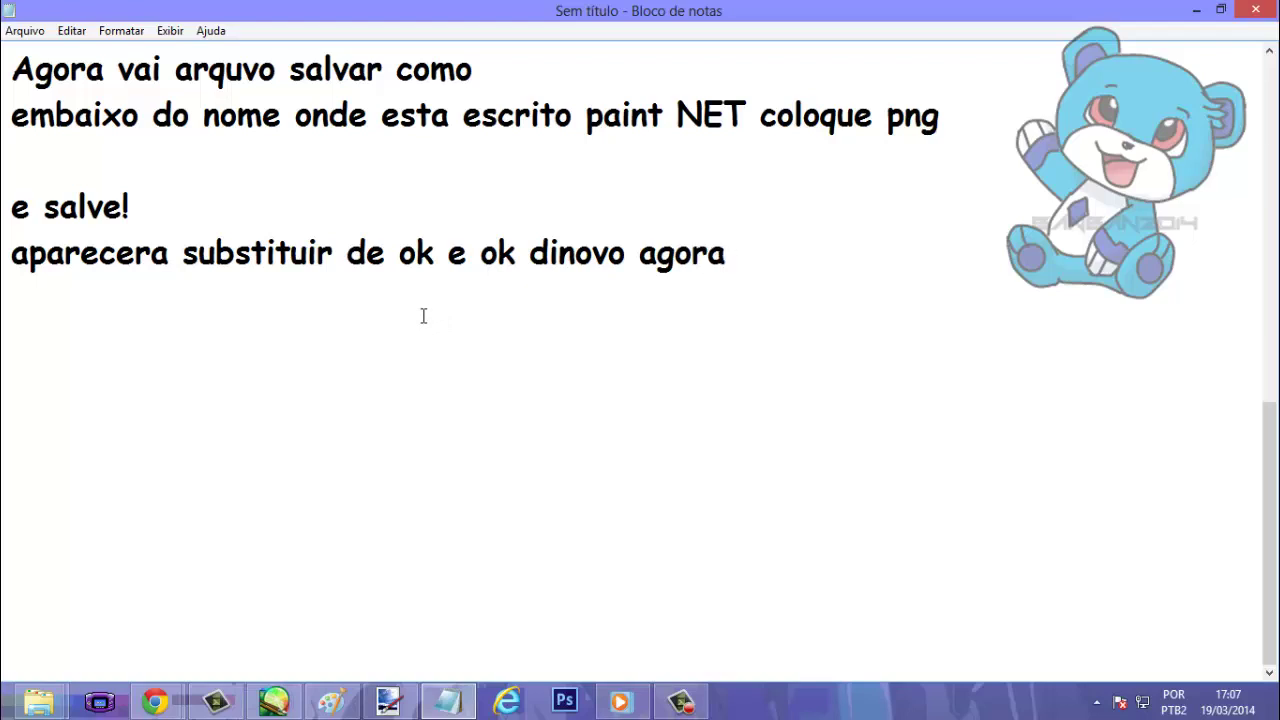
{"action": "type", "text": " vamos "}
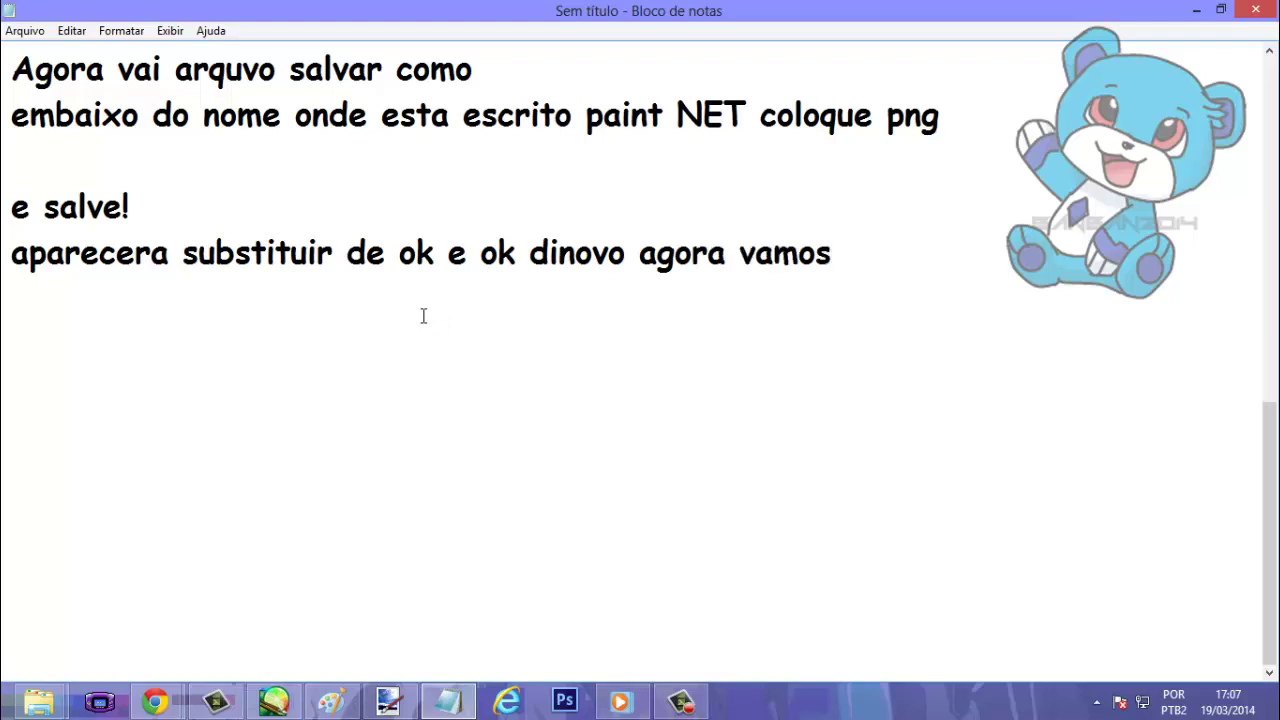
{"action": "type", "text": "arru"}
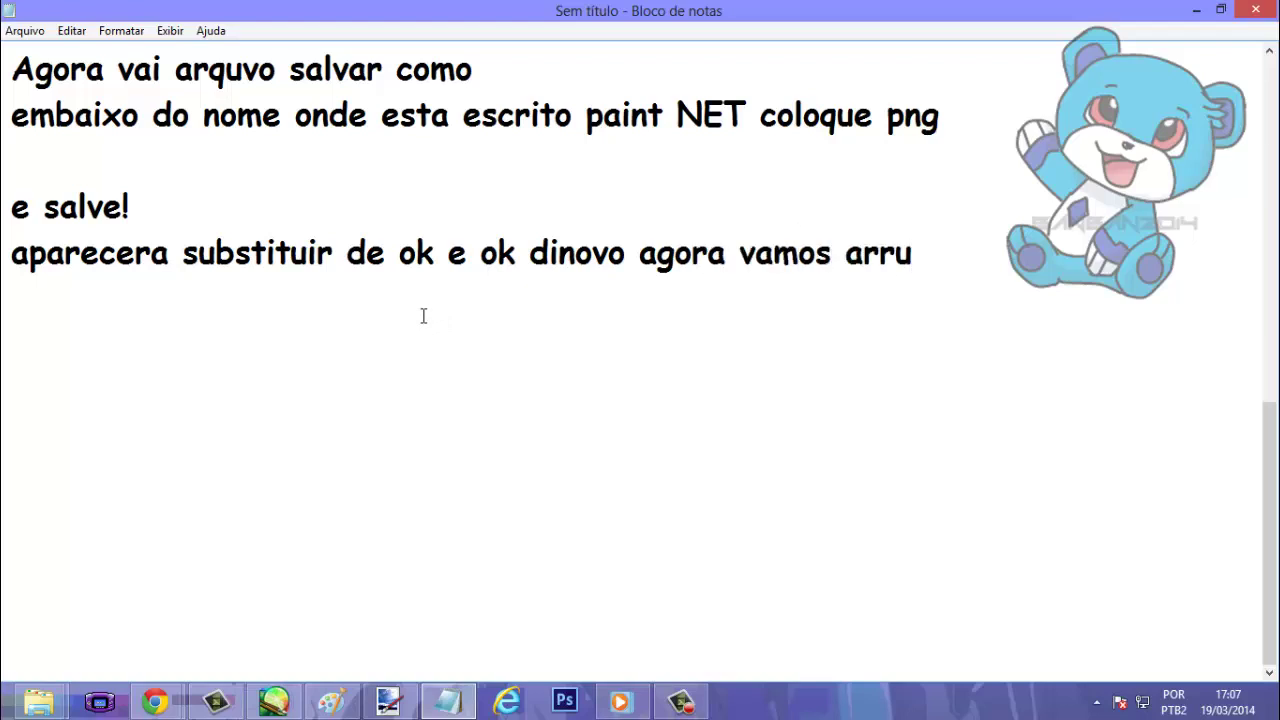
{"action": "type", "text": "mar a "}
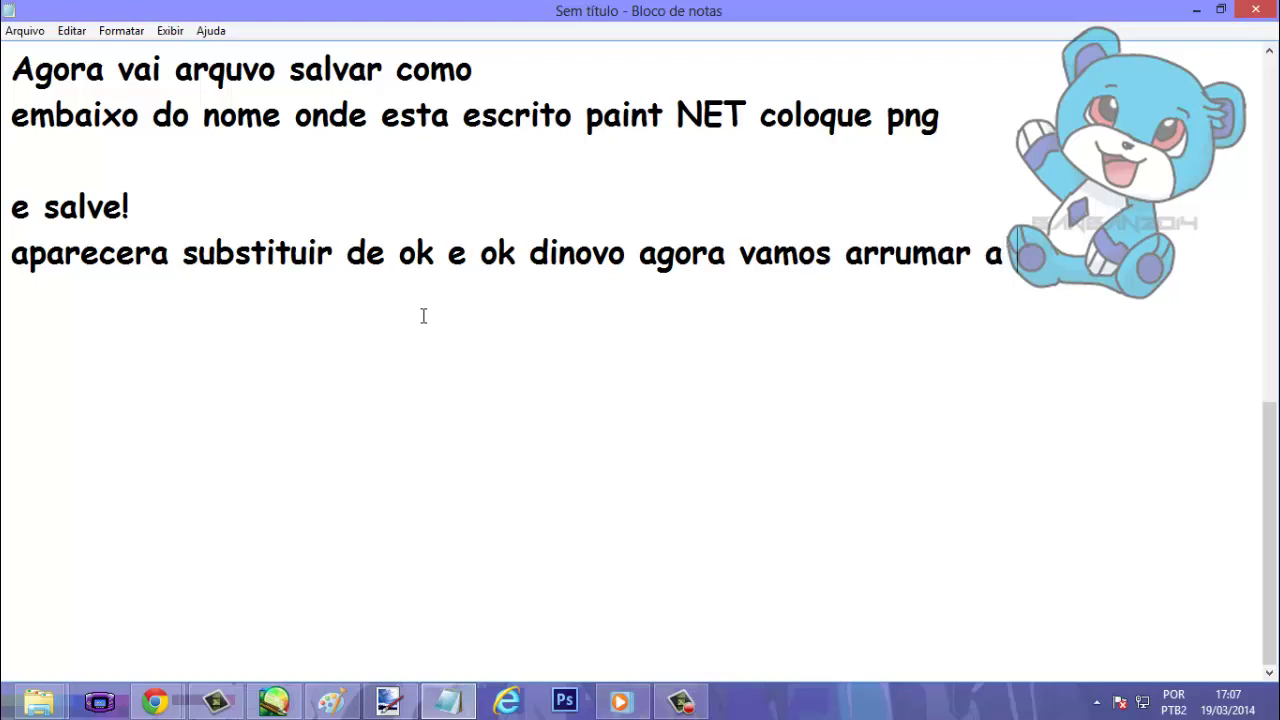
{"action": "type", "text": "sombra"}
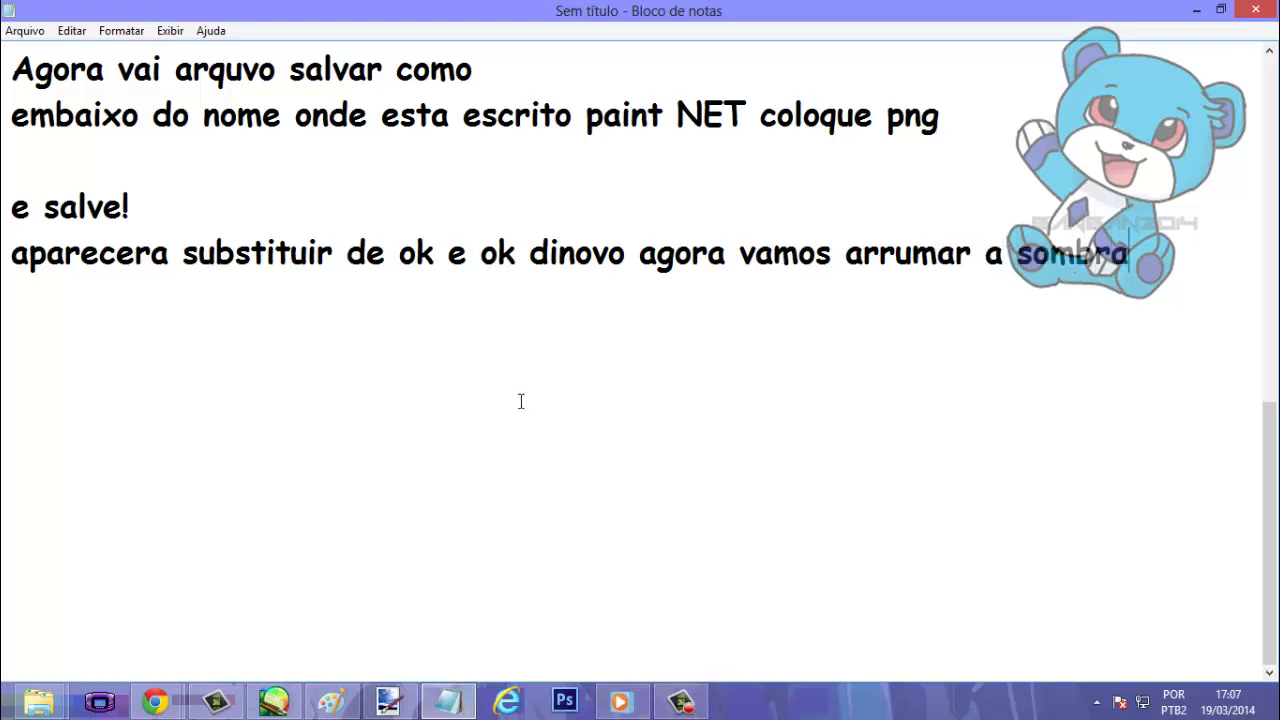
{"action": "left_click", "coordinate": [680, 702]}
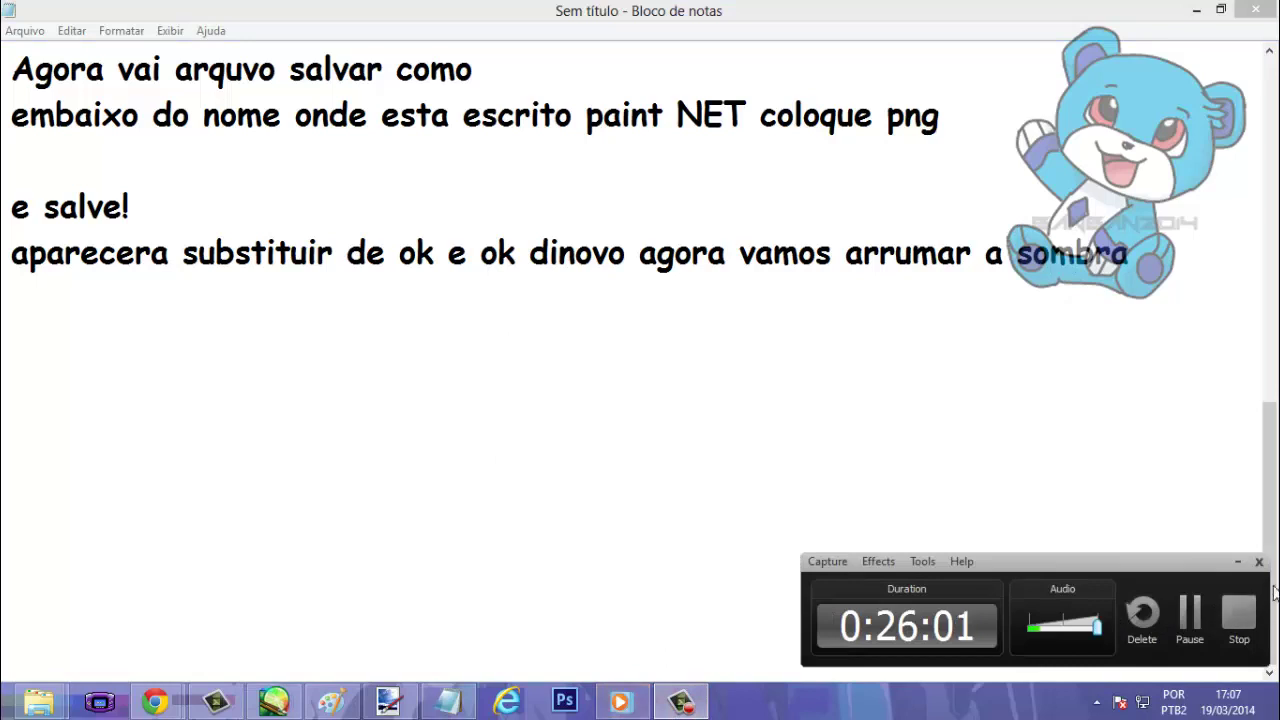
{"action": "left_click", "coordinate": [1237, 562]}
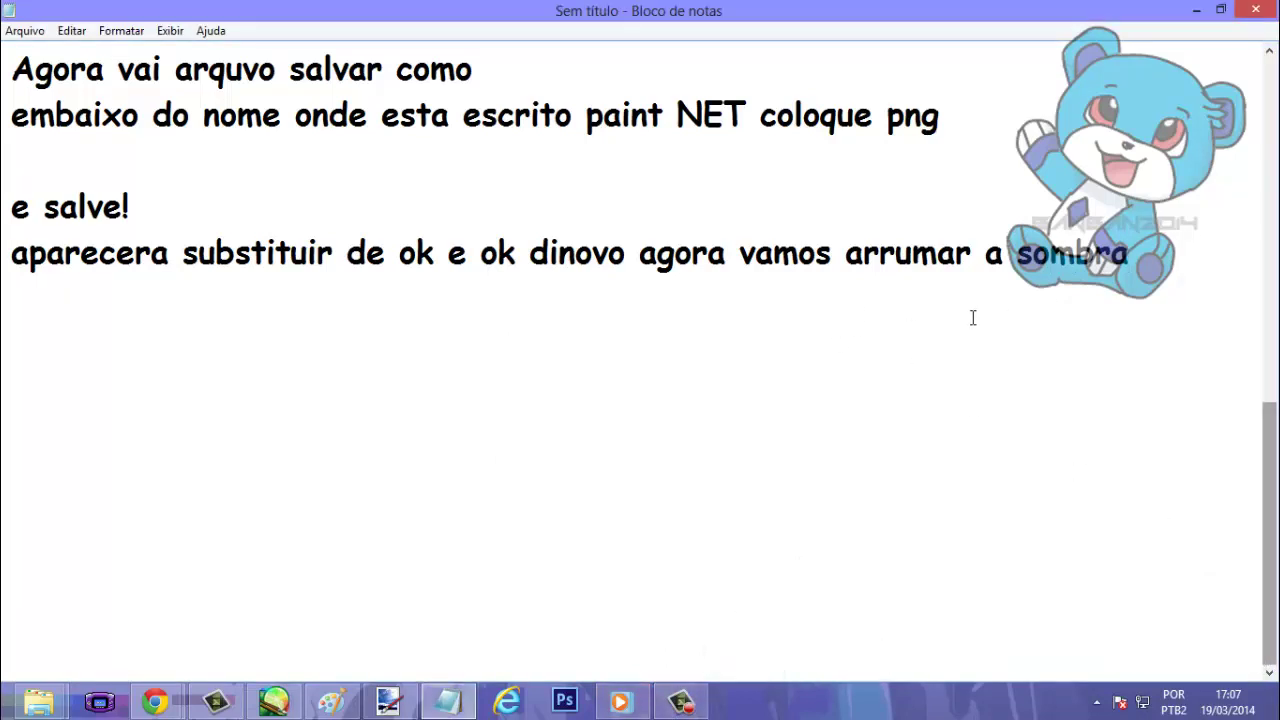
Add a new line reading "Abra o paint tool Sai" at the end of the notes.
{"action": "key", "text": "Return"}
{"action": "type", "text": "A"}
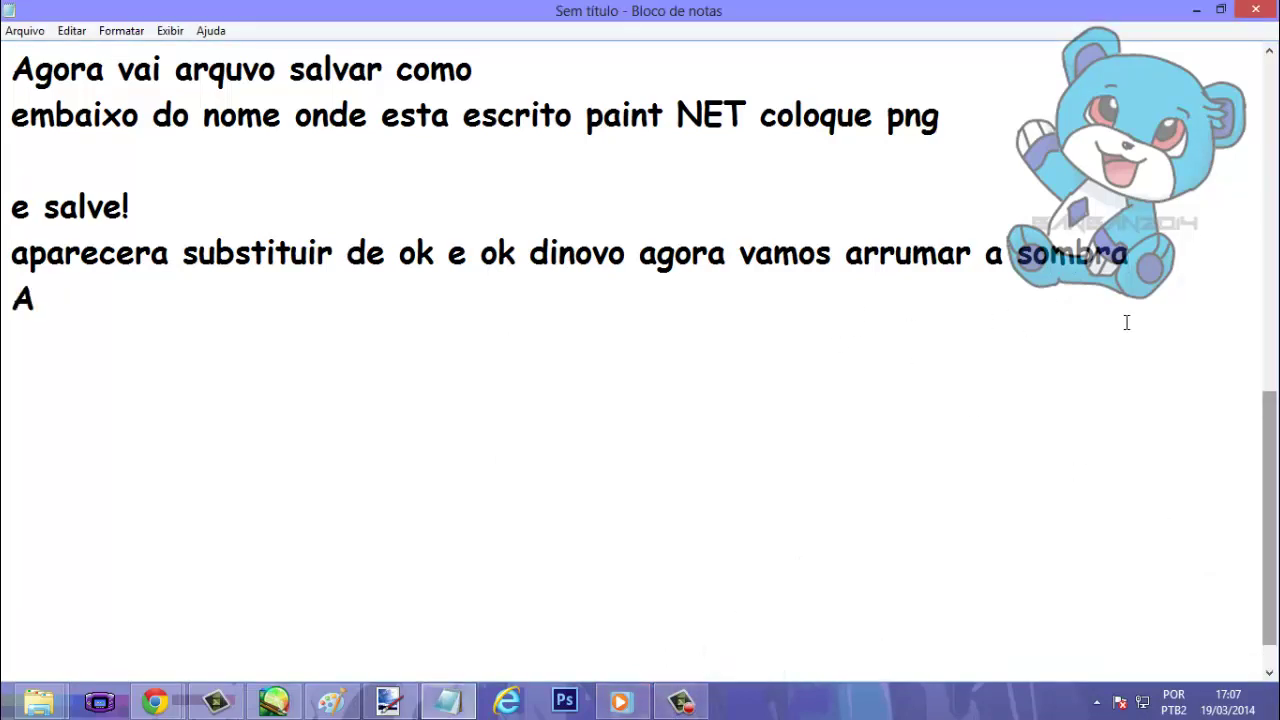
{"action": "type", "text": "bra o pa"}
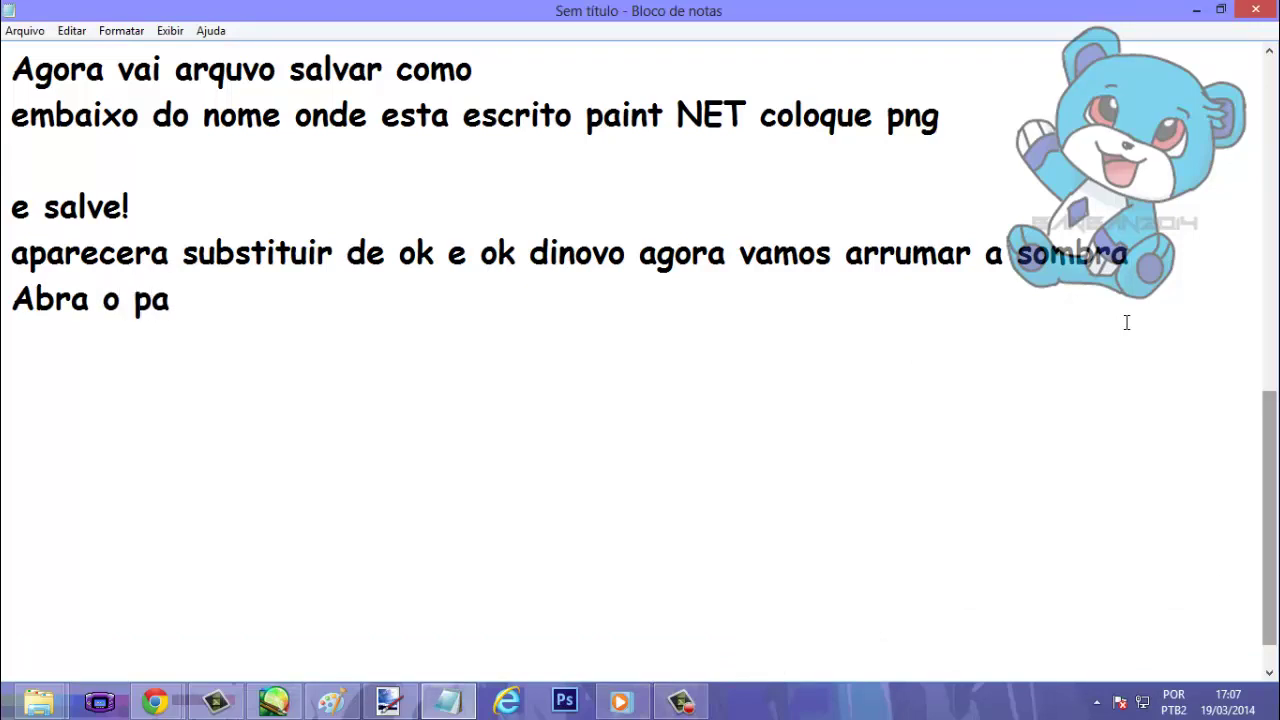
{"action": "type", "text": "int t"}
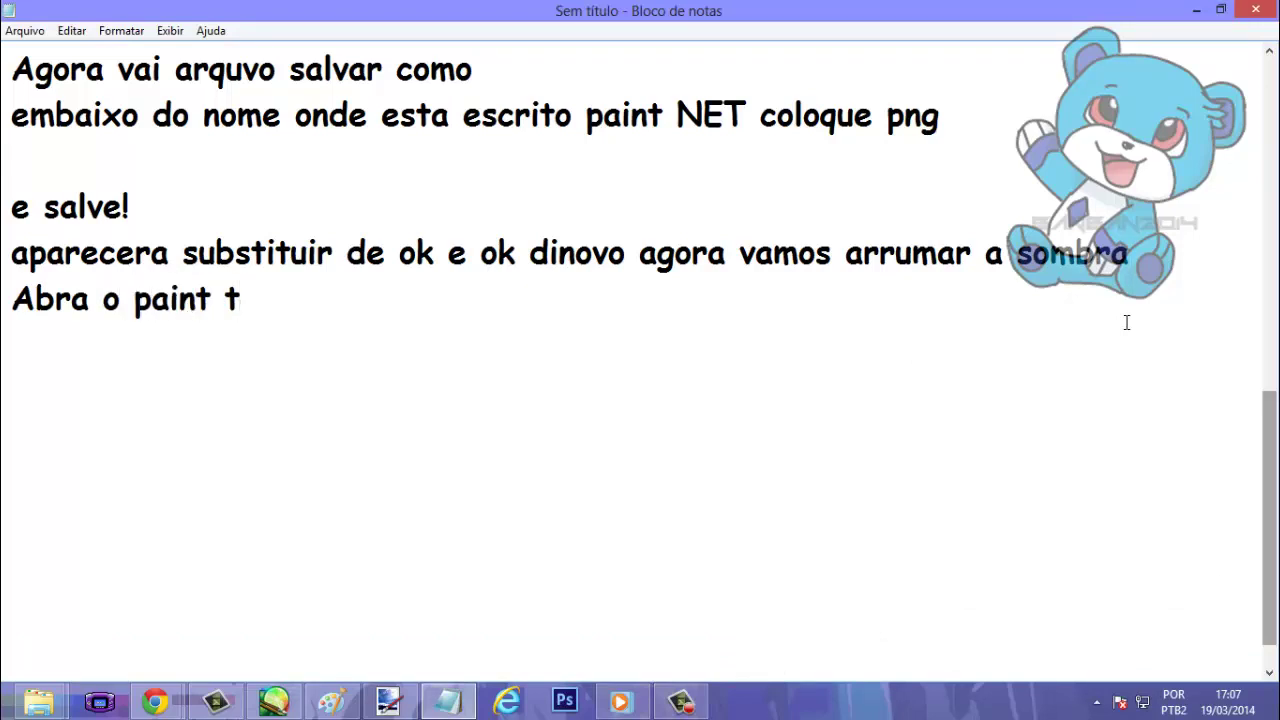
{"action": "type", "text": "ool Sai"}
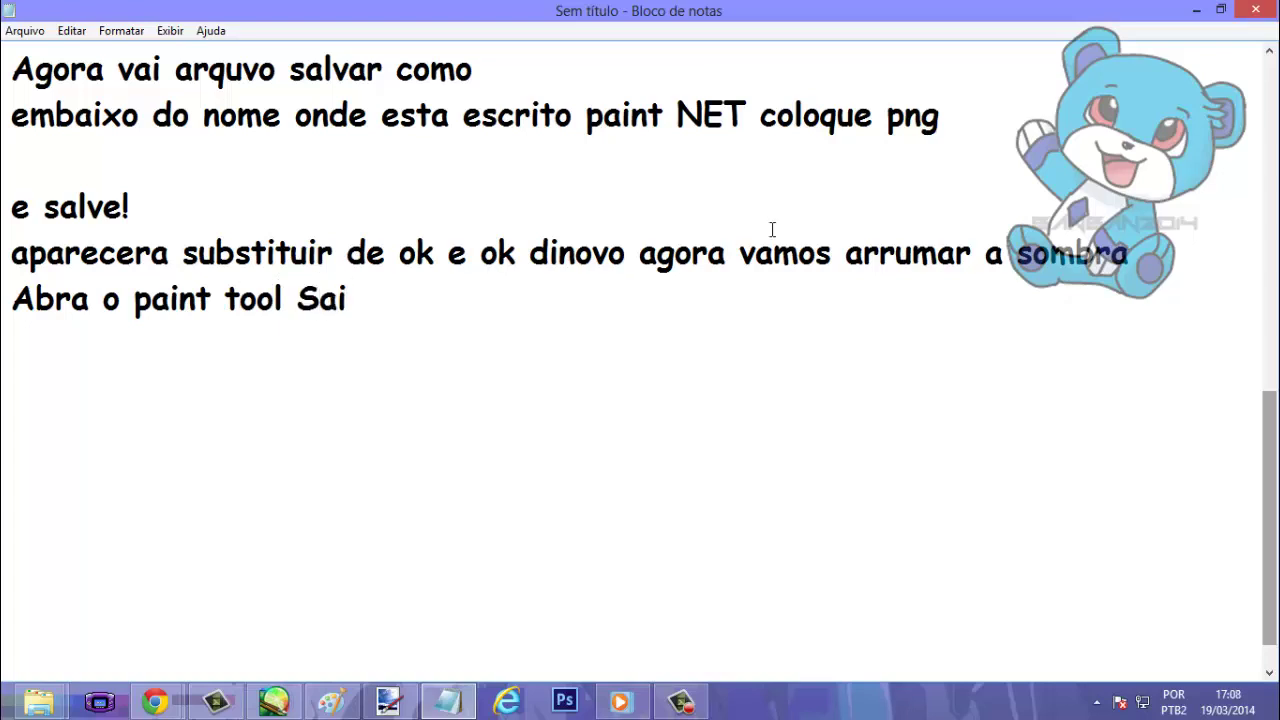
Switch to PaintTool SAI and bring up the Abrir Lienzo dialog for opening a canvas.
{"action": "left_click", "coordinate": [274, 701]}
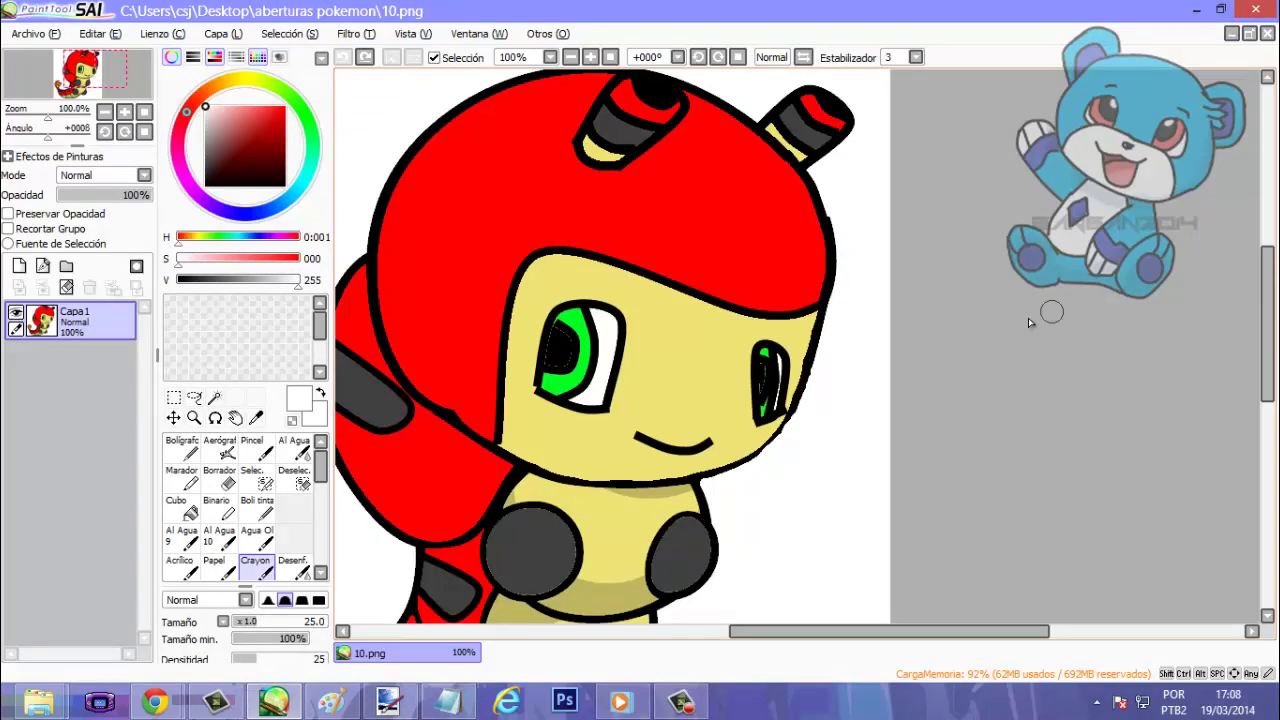
{"action": "left_click_drag", "start_coordinate": [1268, 330], "coordinate": [1240, 370]}
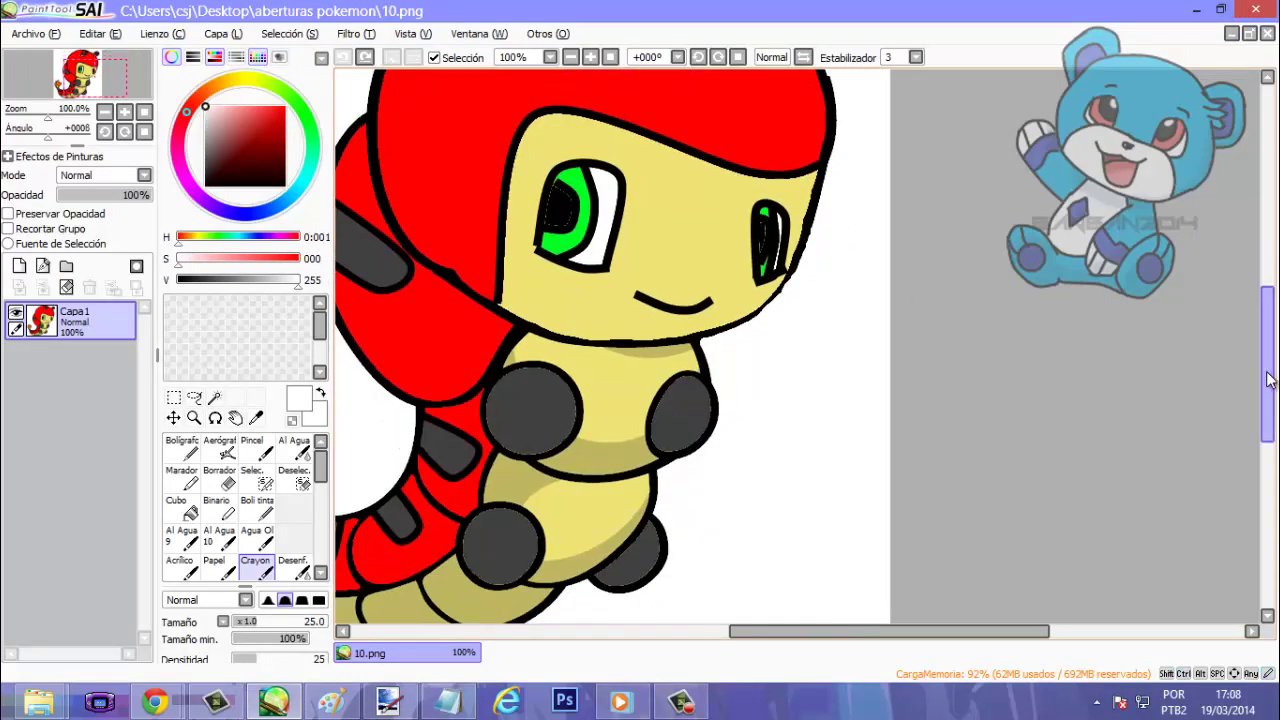
{"action": "key", "text": "ctrl+o"}
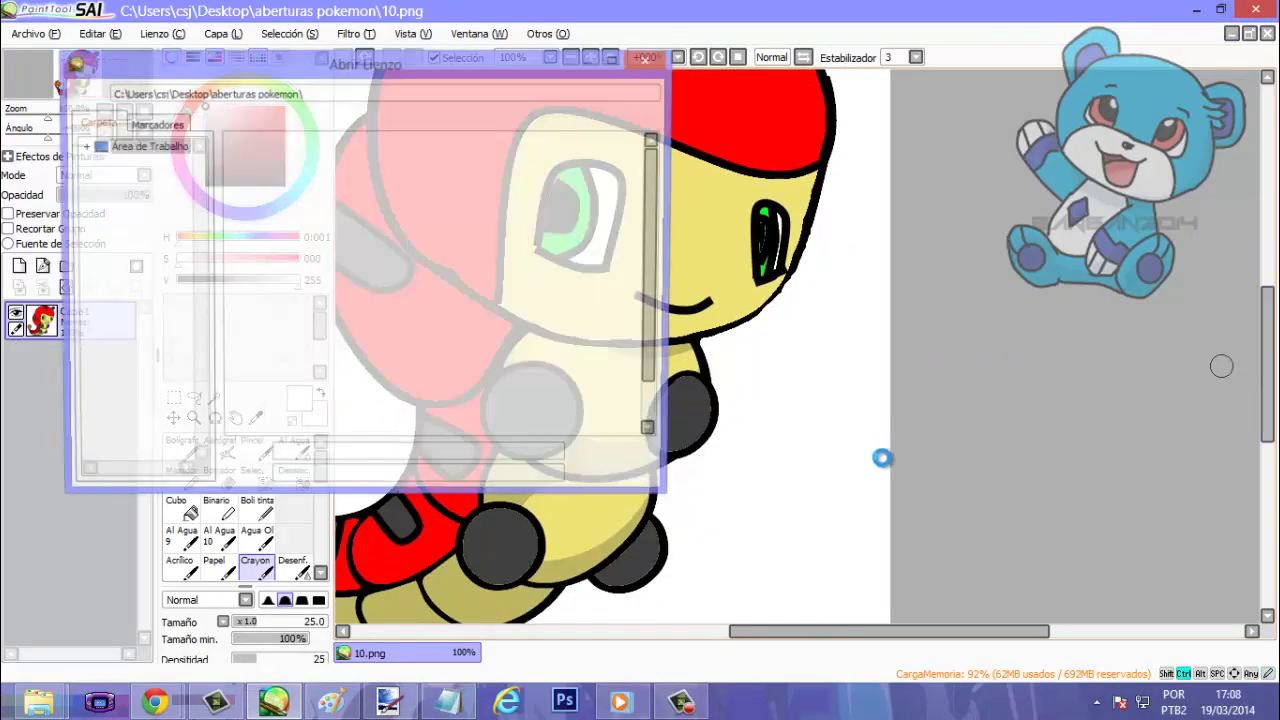
Switch to the Notepad notes and write "de CTRL+O e procure seu arquivo" two blank lines below "Abra o paint tool Sai".
{"action": "left_click", "coordinate": [430, 695]}
{"action": "left_click", "coordinate": [414, 423]}
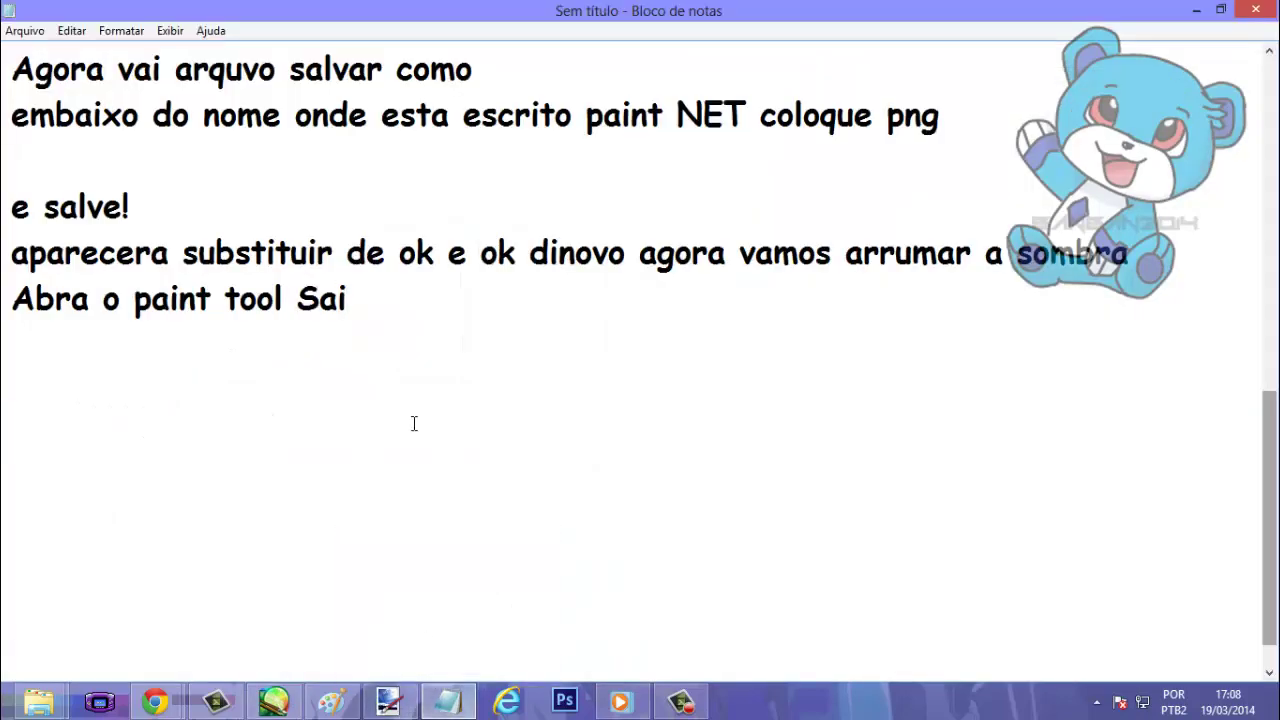
{"action": "type", "text": "s"}
{"action": "key", "text": "BackSpace"}
{"action": "type", "text": "de CT"}
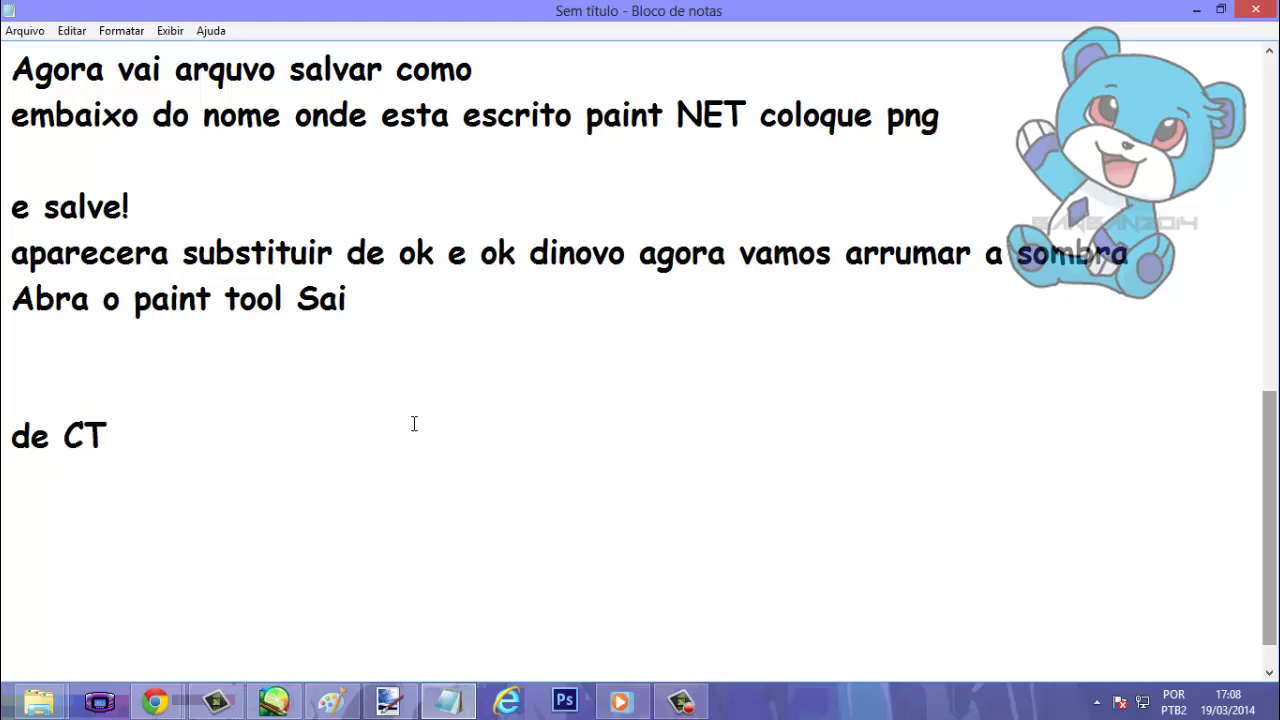
{"action": "type", "text": "RL+"}
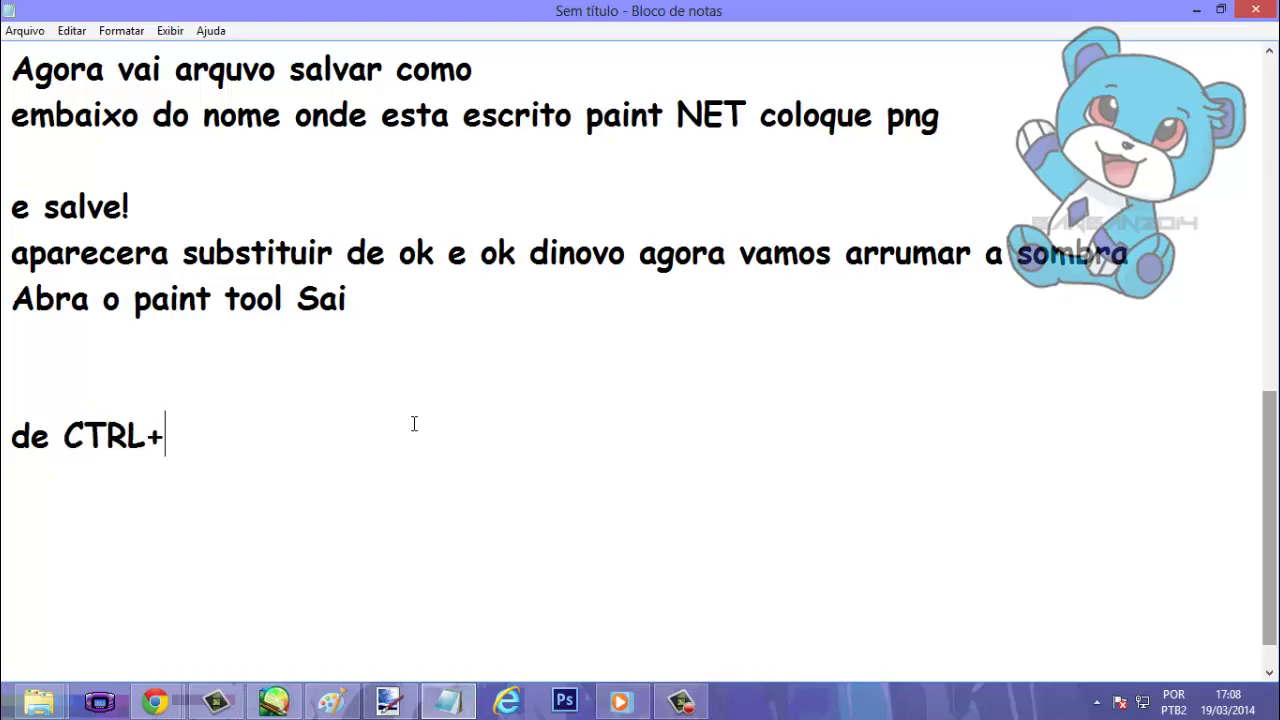
{"action": "type", "text": "O e proc"}
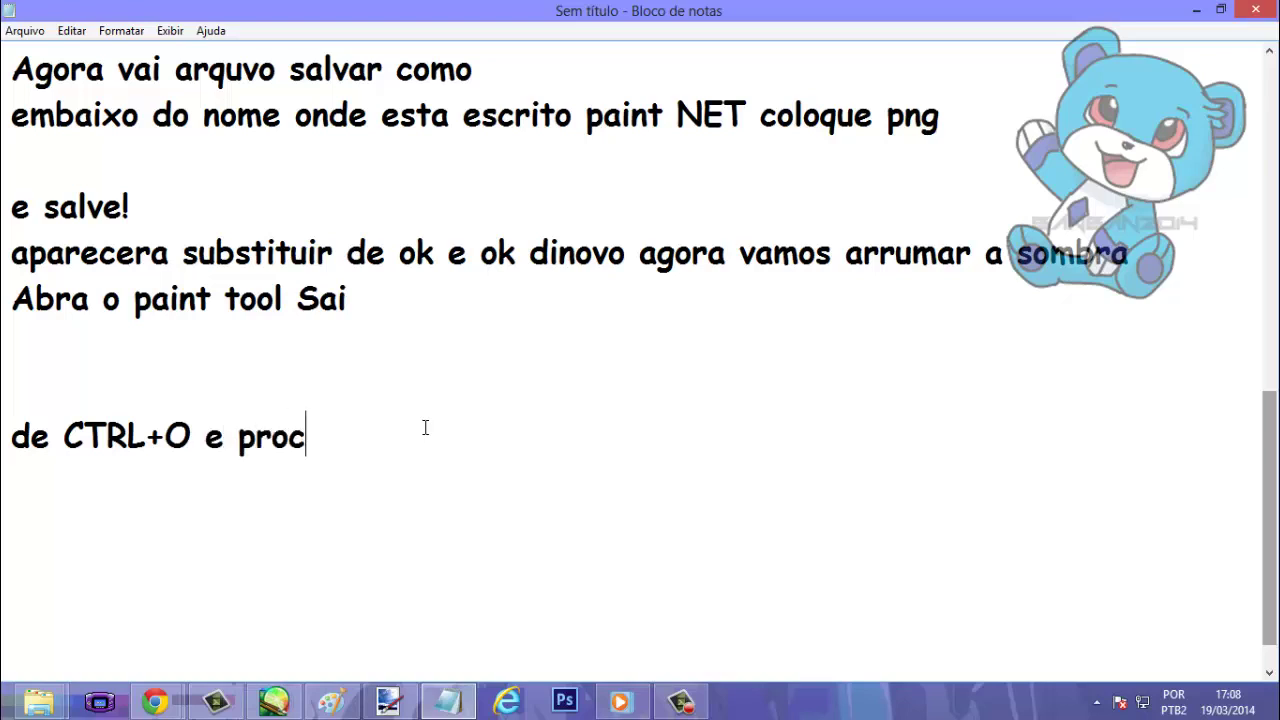
{"action": "type", "text": "ure seu a"}
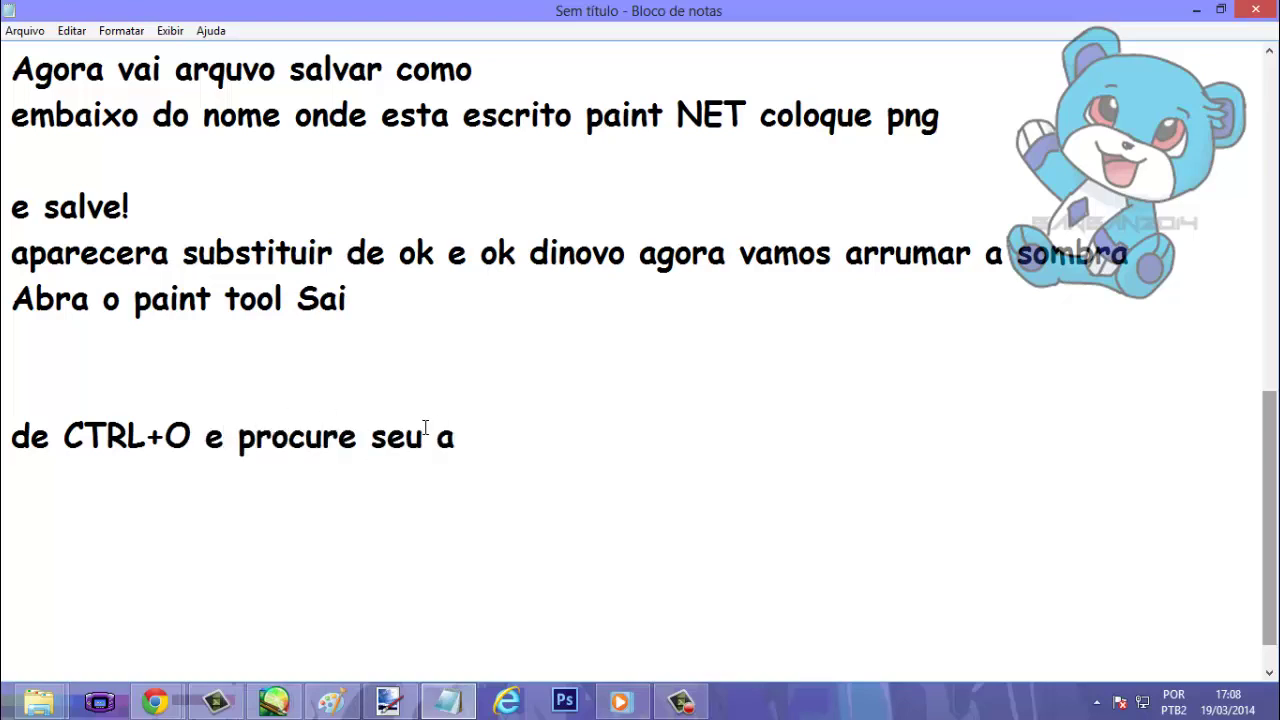
{"action": "type", "text": "rquivo"}
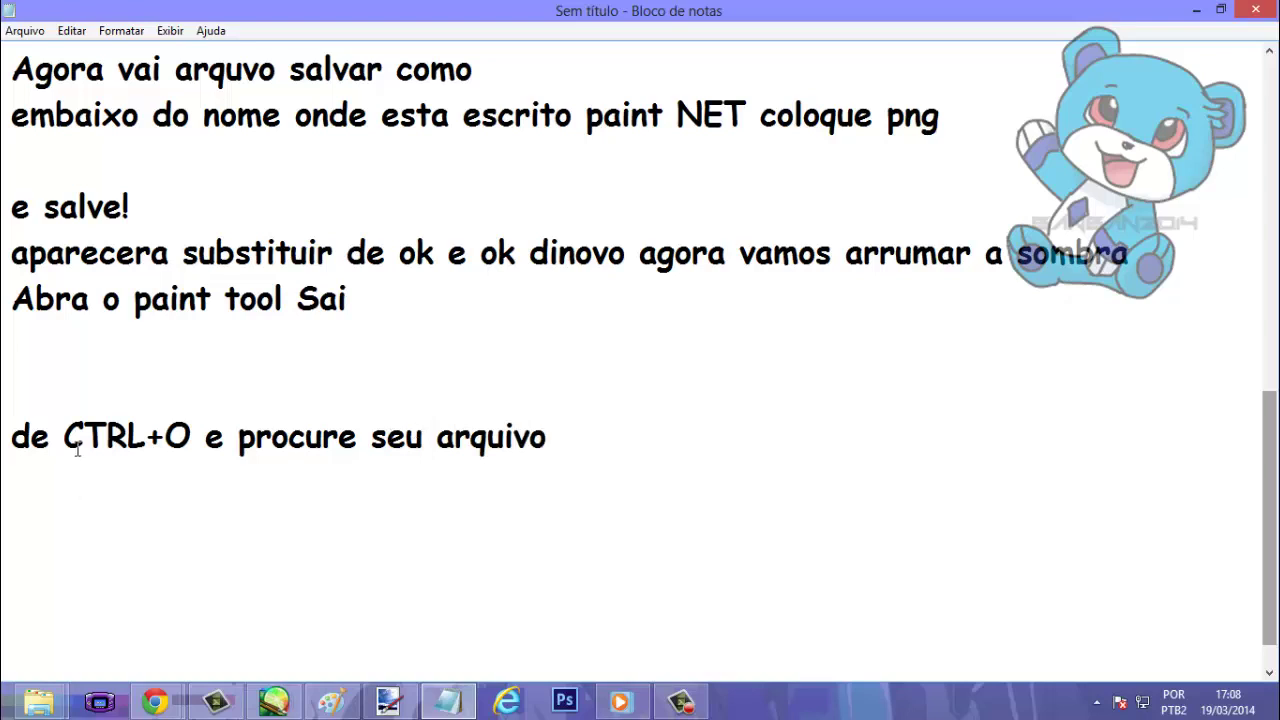
Return to PaintTool SAI and open aquaphion.png from the Meus poke folder inside the Imagens library.
{"action": "left_click", "coordinate": [274, 701]}
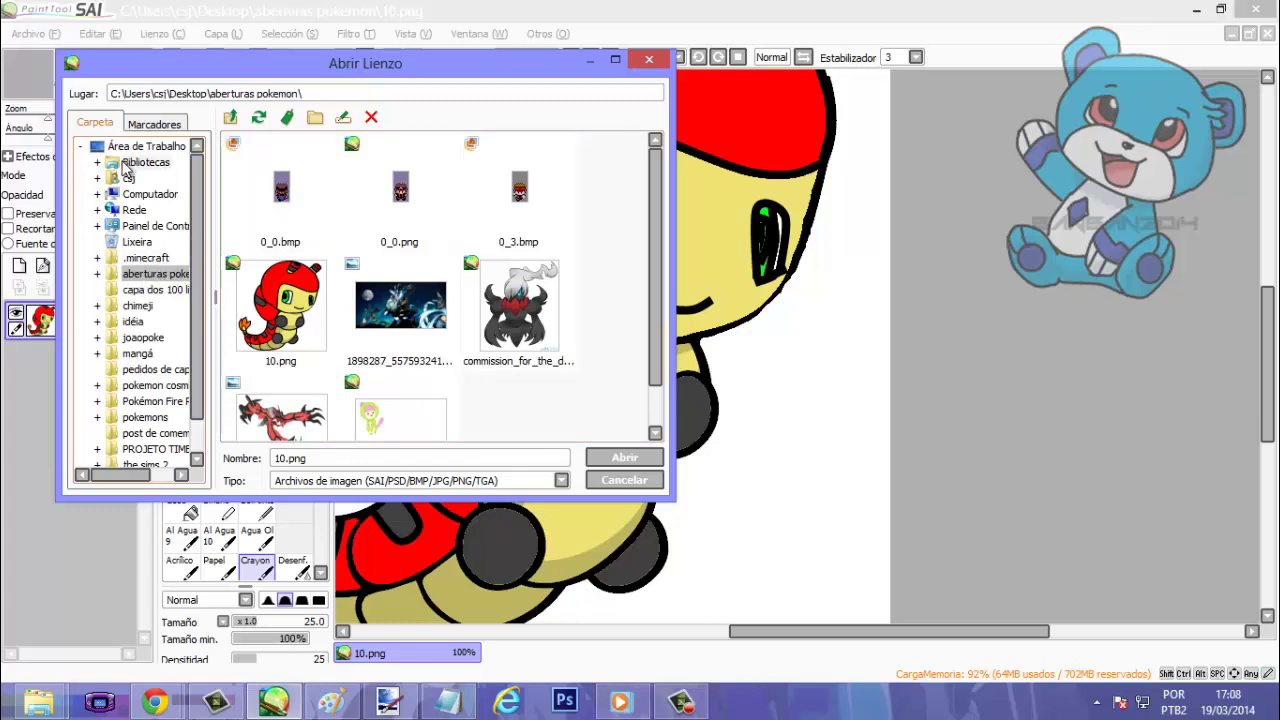
{"action": "left_click", "coordinate": [97, 162]}
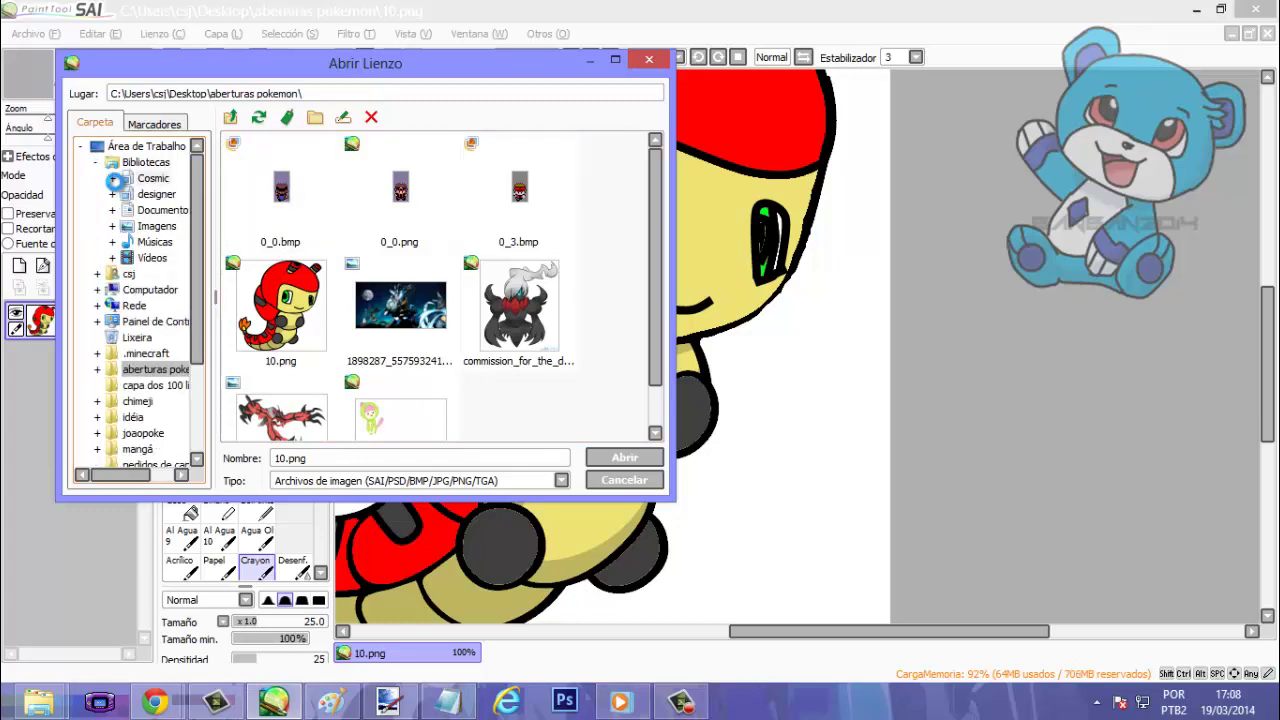
{"action": "left_click", "coordinate": [113, 178]}
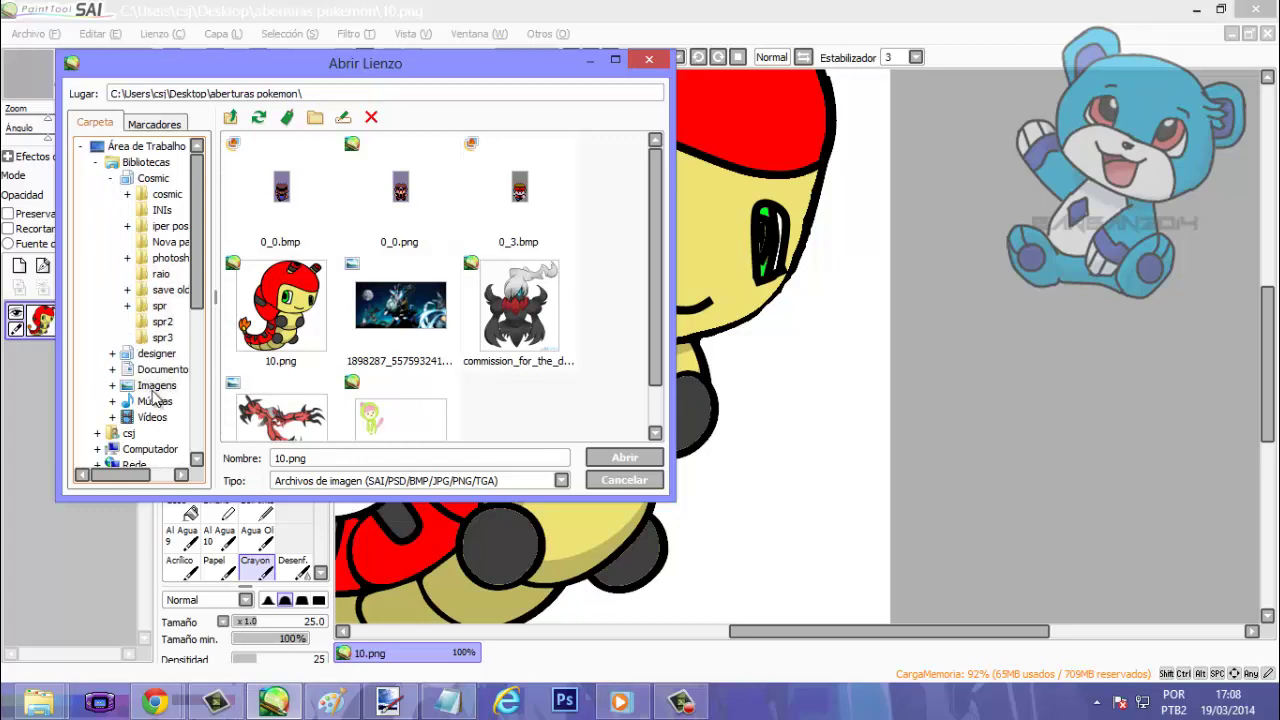
{"action": "left_click", "coordinate": [112, 385]}
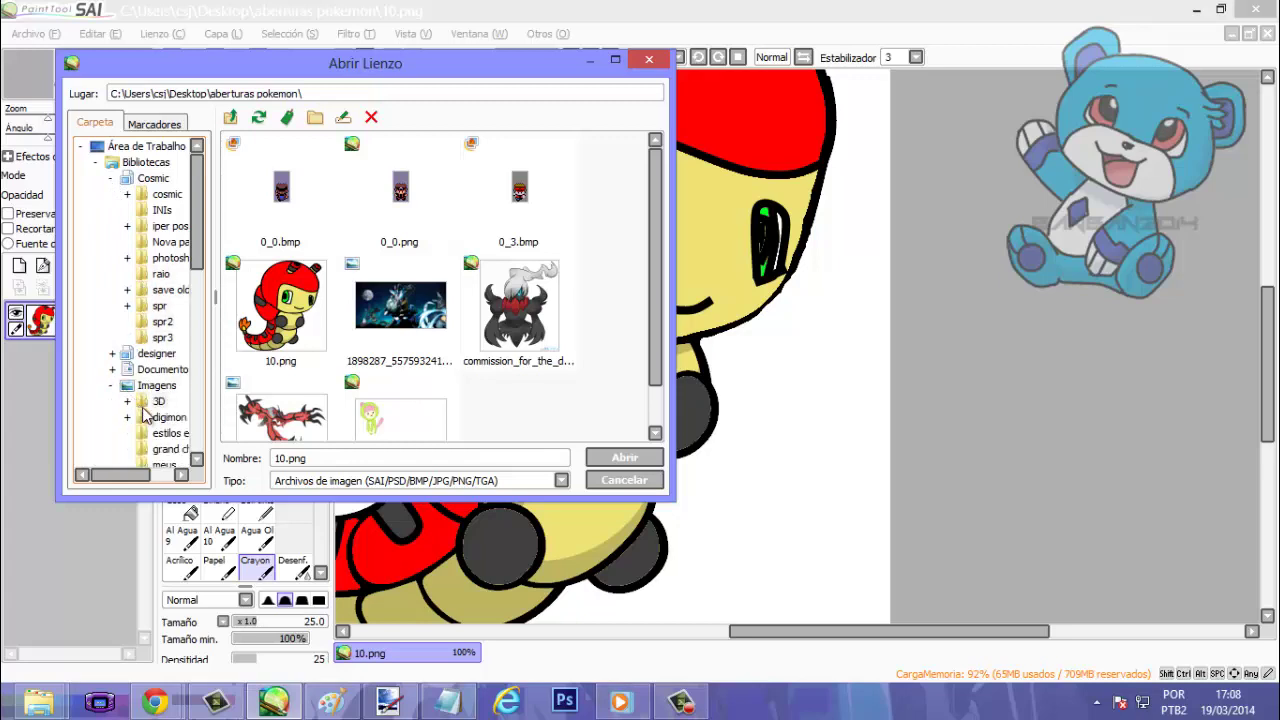
{"action": "scroll", "coordinate": [180, 280], "scroll_direction": "down", "scroll_amount": 3}
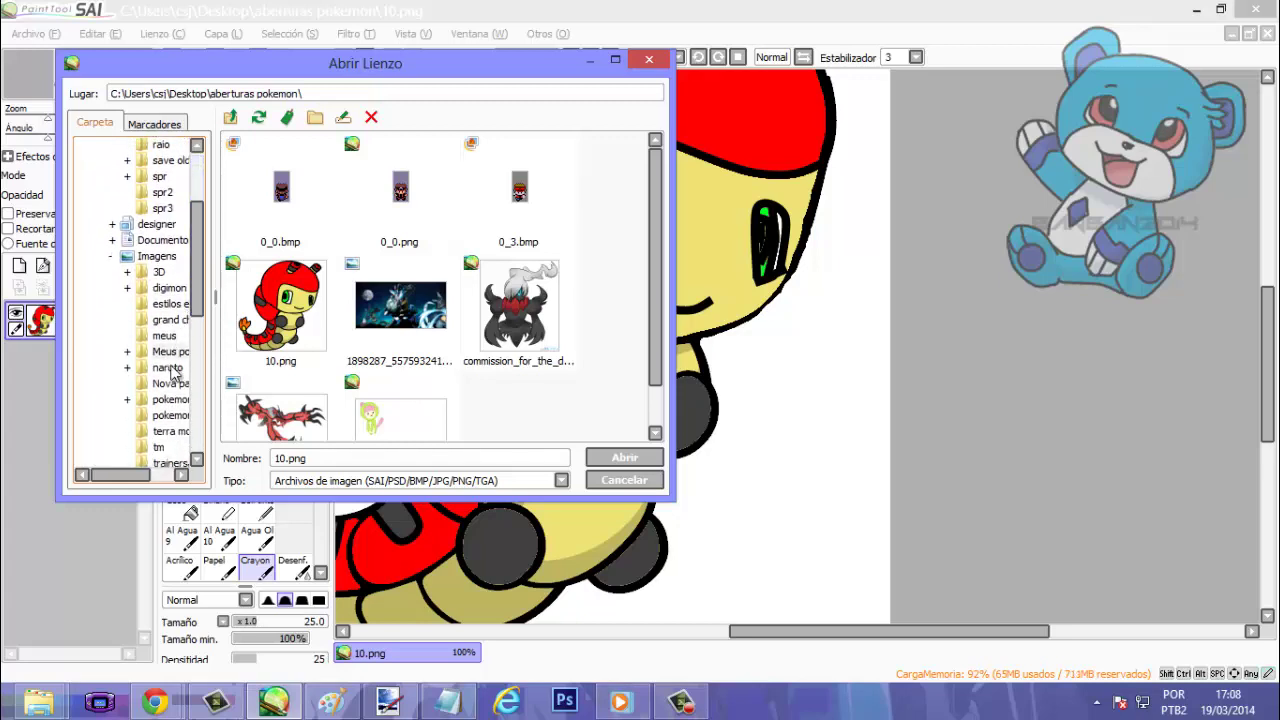
{"action": "left_click", "coordinate": [166, 353]}
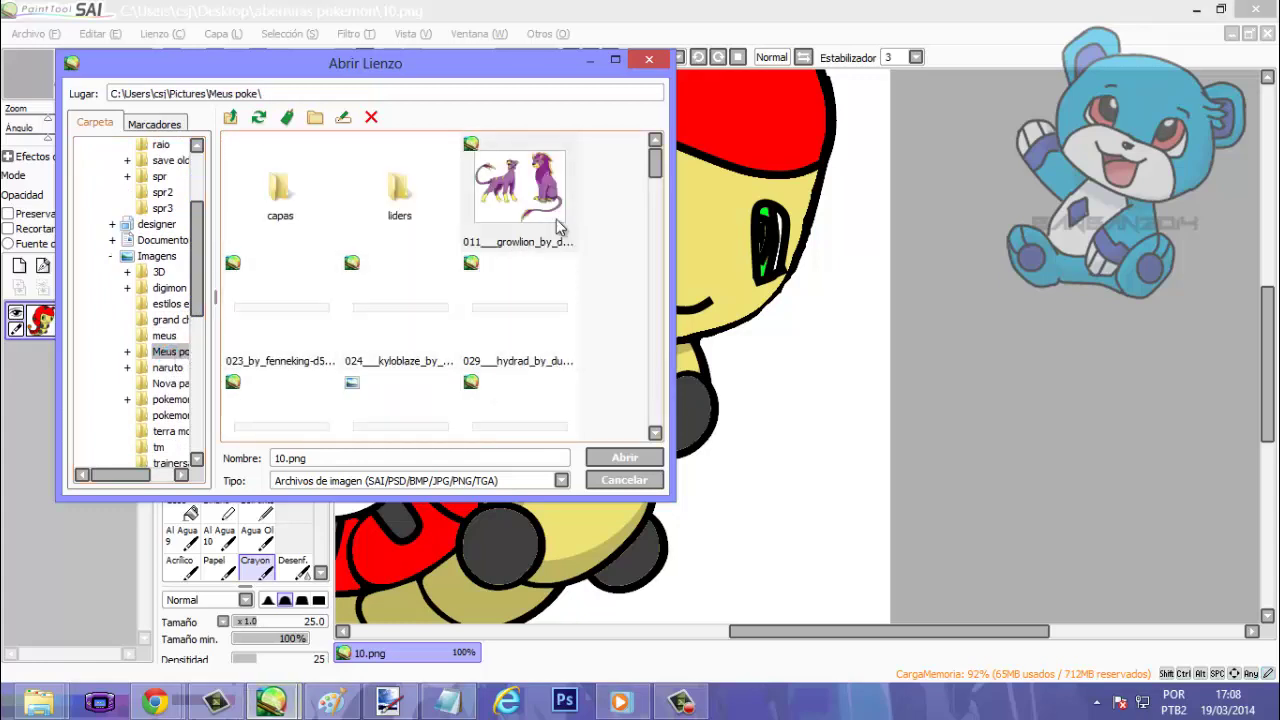
{"action": "left_click_drag", "start_coordinate": [660, 169], "coordinate": [638, 234]}
{"action": "left_click", "coordinate": [390, 191]}
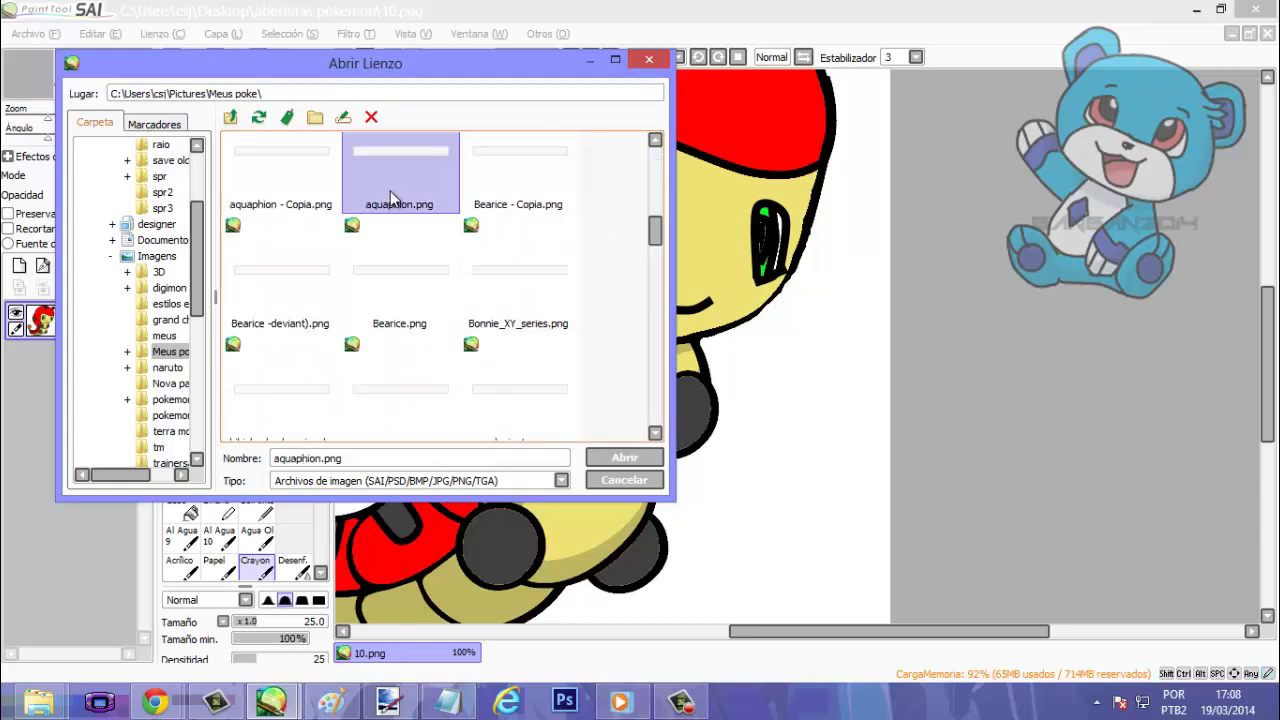
{"action": "double_click", "coordinate": [390, 191]}
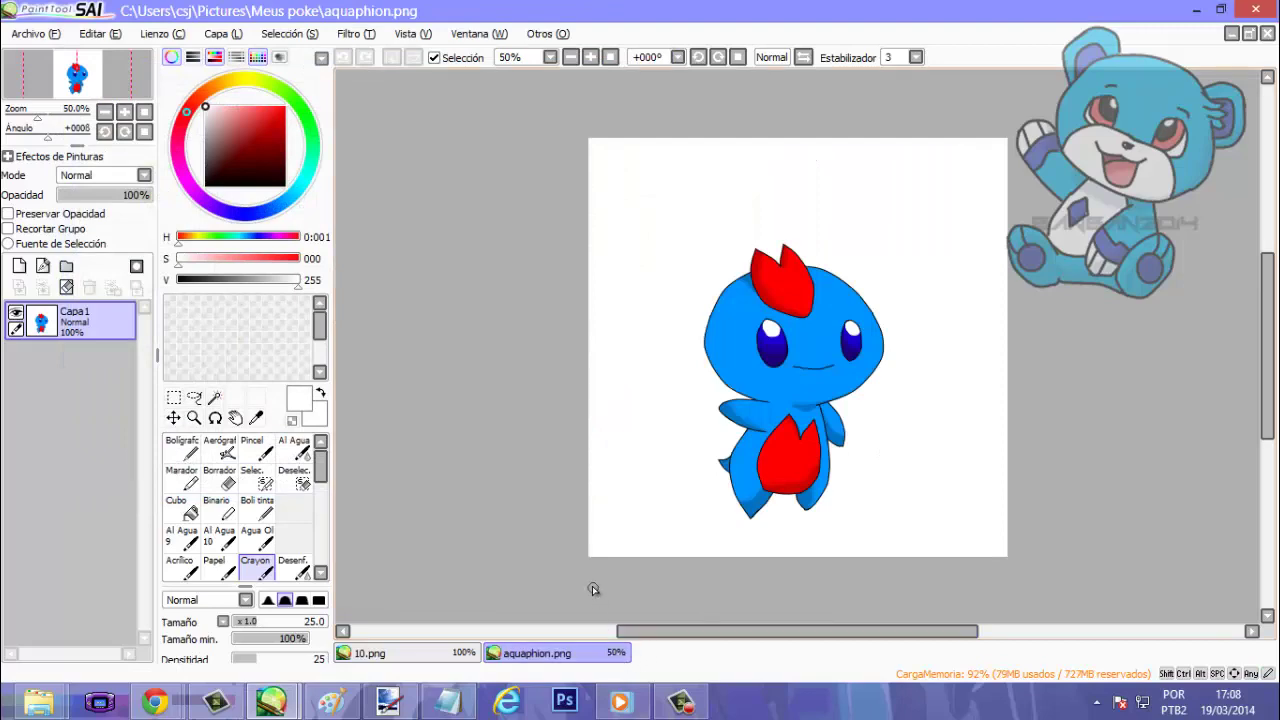
Switch to the Notepad notes and add the line "agr vamos começar a editar a sombra XD", followed by a new line.
{"action": "left_click", "coordinate": [389, 702]}
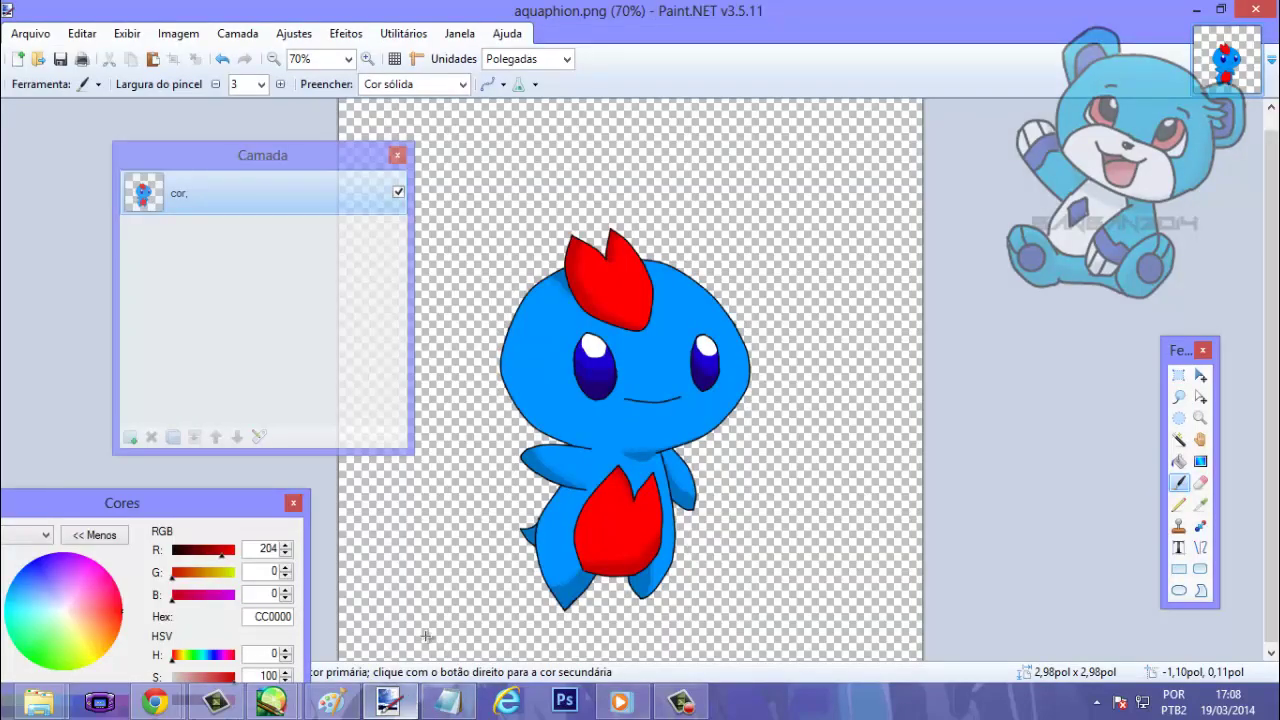
{"action": "left_click", "coordinate": [447, 702]}
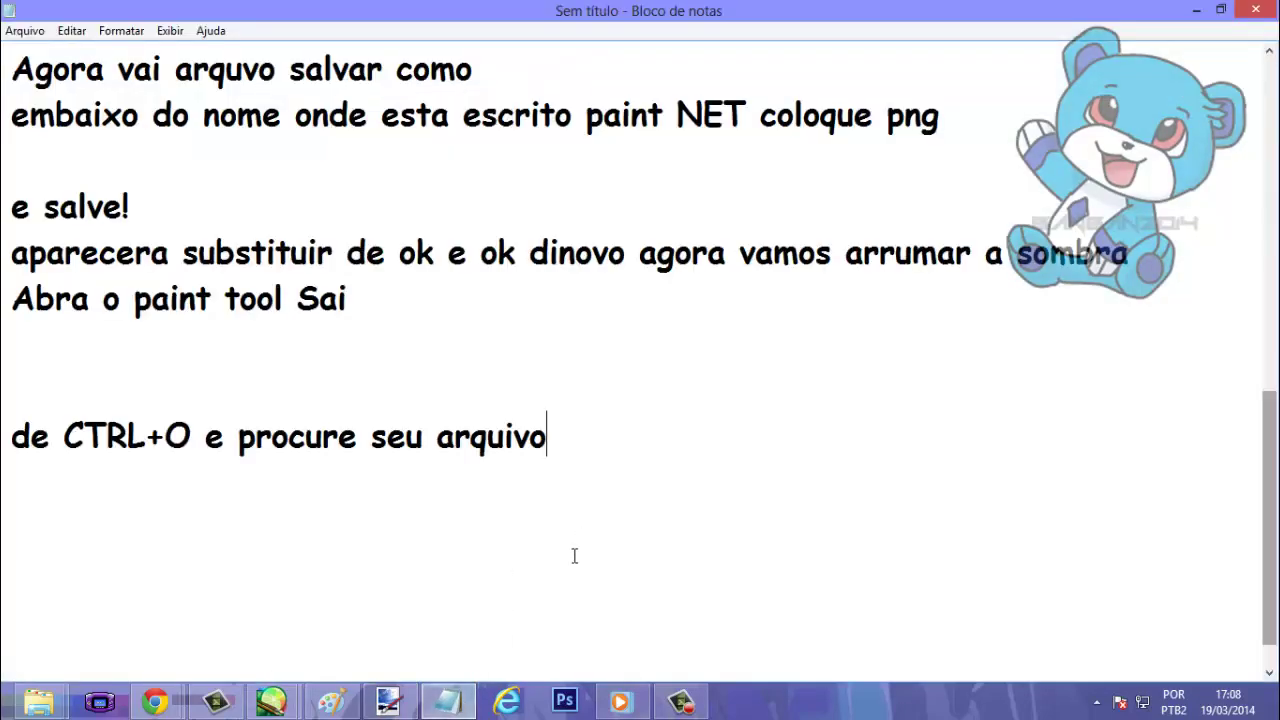
{"action": "key", "text": "Return"}
{"action": "type", "text": "agr"}
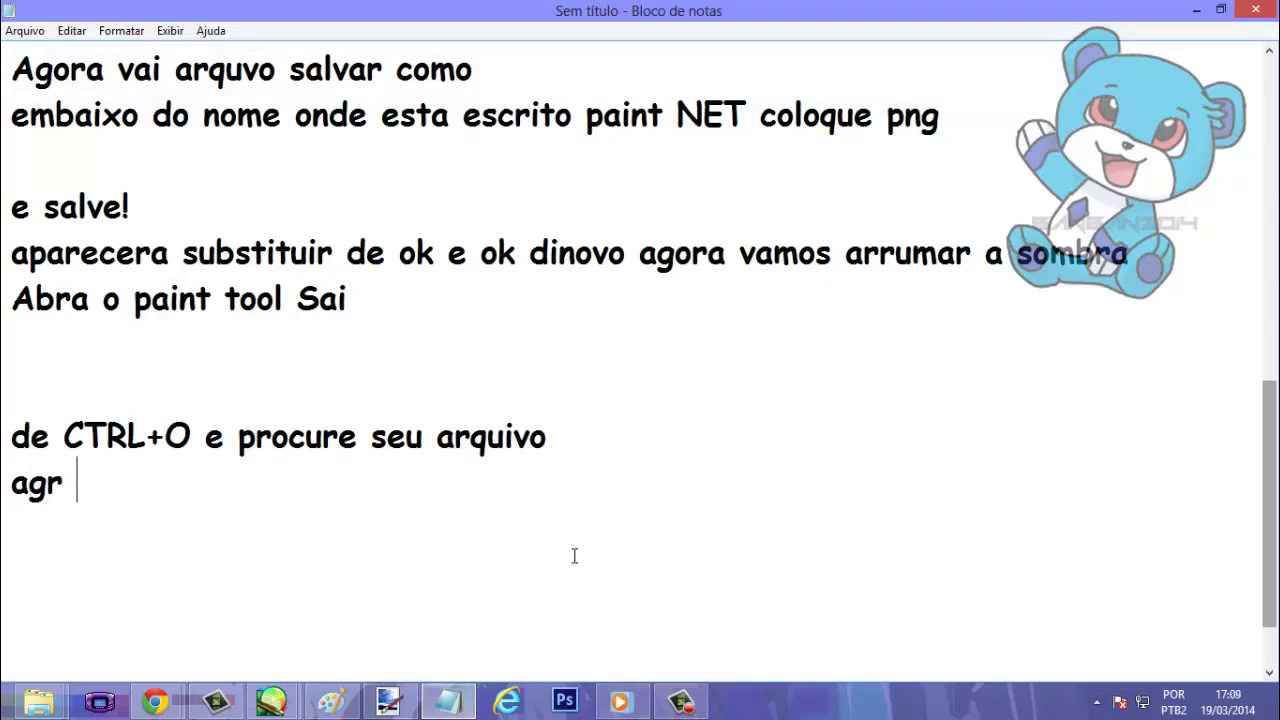
{"action": "type", "text": " vamos"}
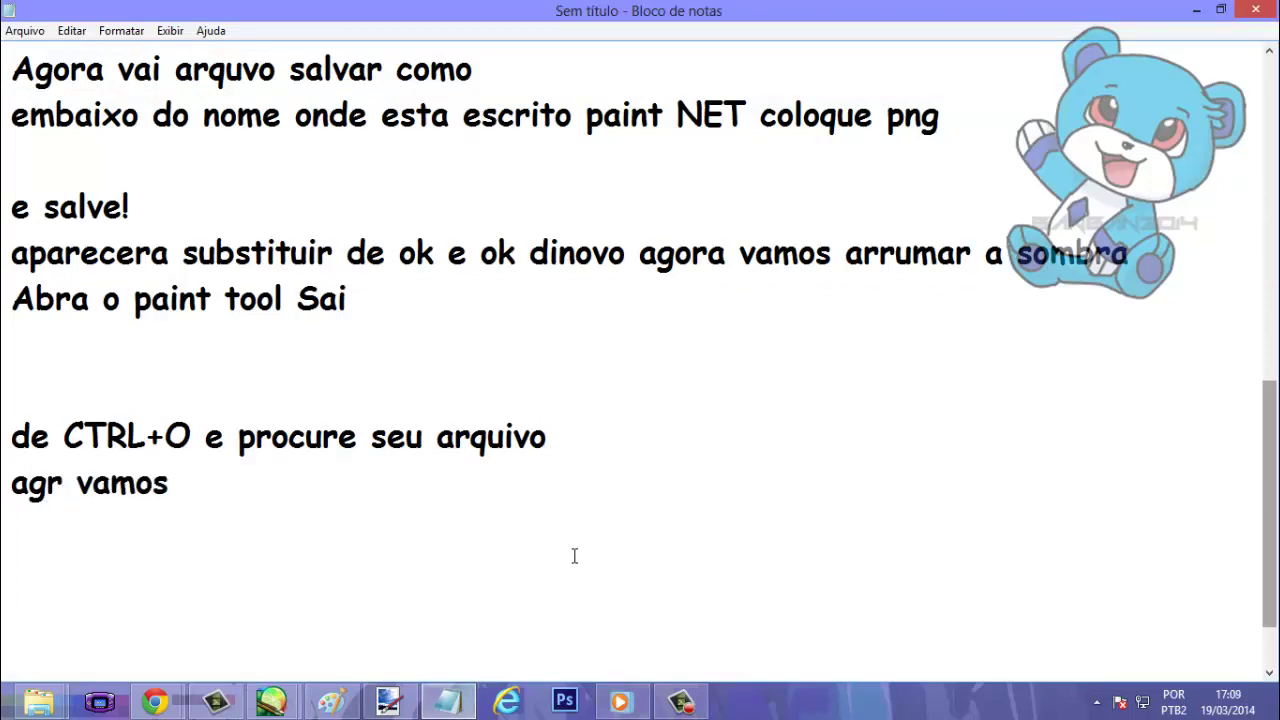
{"action": "type", "text": " começar"}
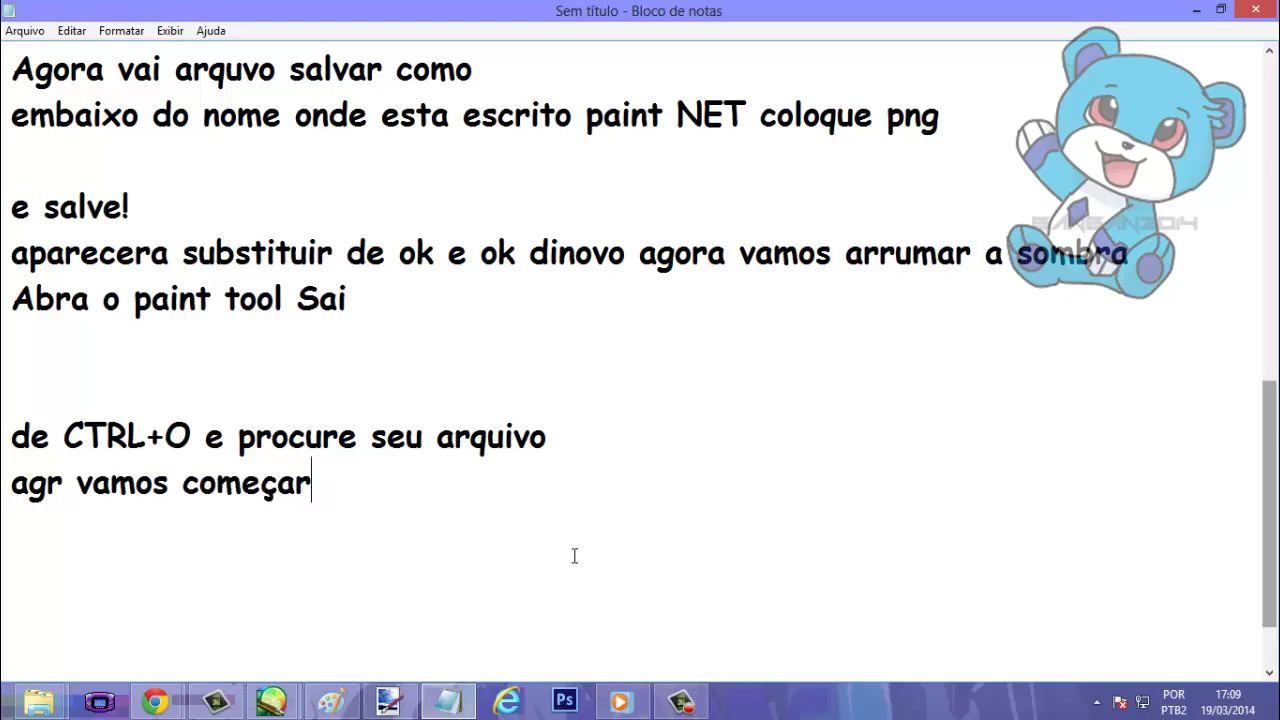
{"action": "type", "text": " a es"}
{"action": "key", "text": "BackSpace"}
{"action": "type", "text": "ditar a"}
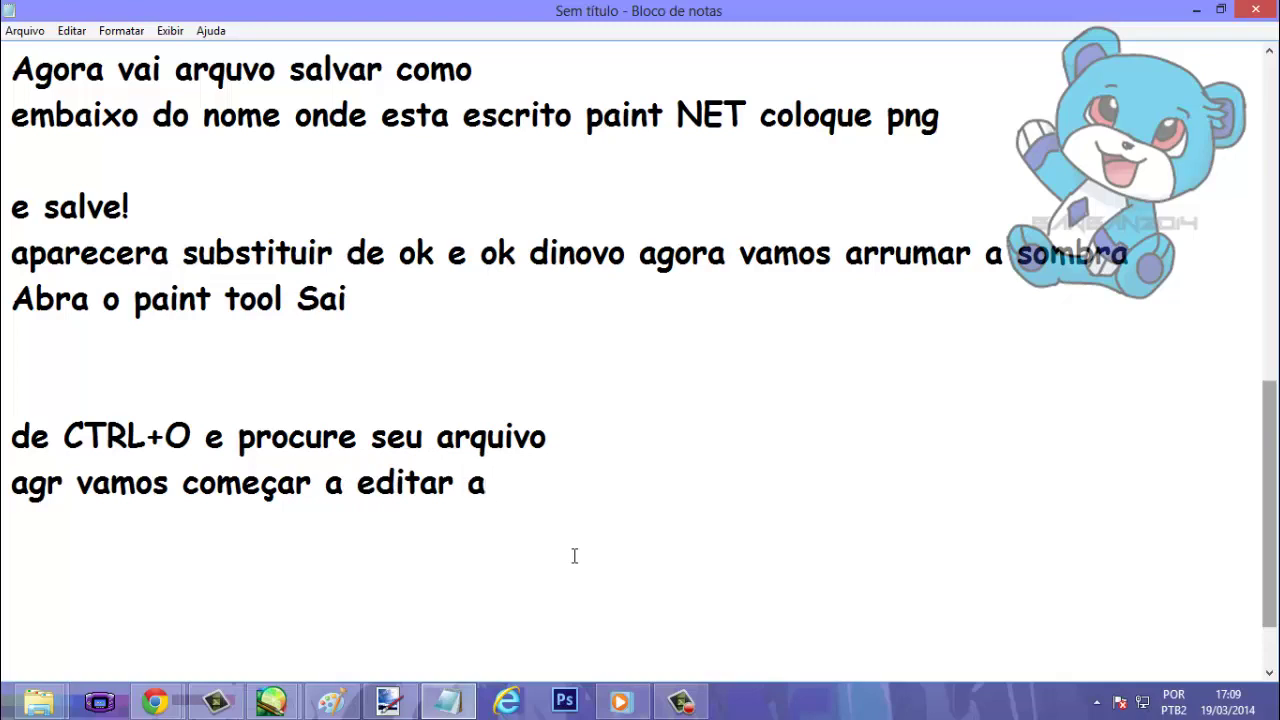
{"action": "type", "text": " sombra "}
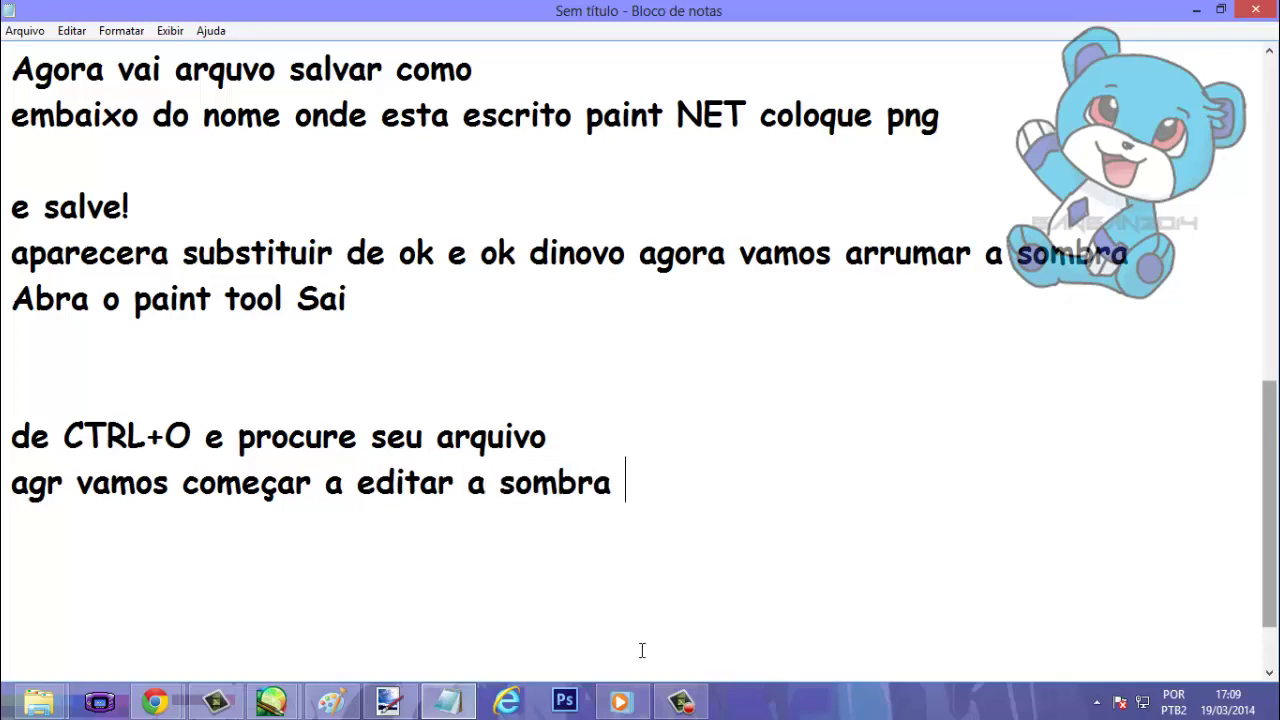
{"action": "type", "text": "XD"}
{"action": "key", "text": "Return"}
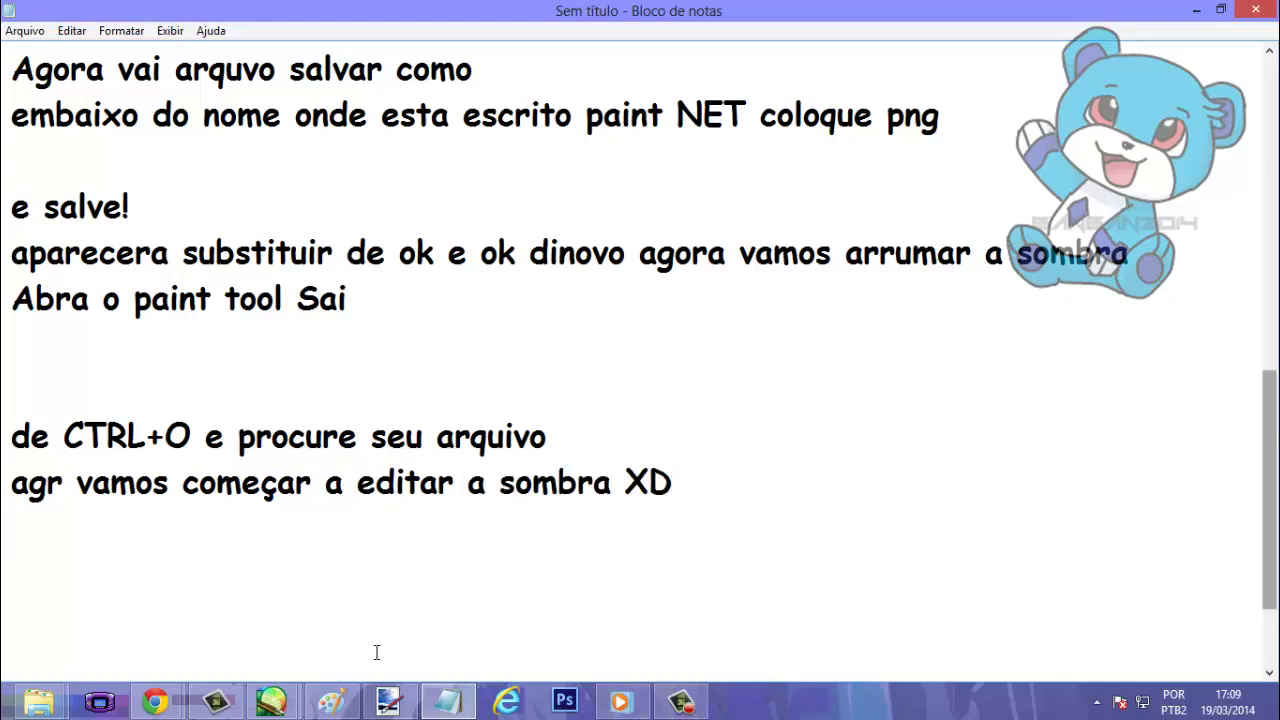
Switch to PaintTool SAI and select the Desenf. blur brush for the aquaphion.png canvas.
{"action": "mouse_move", "coordinate": [270, 702]}
{"action": "left_click", "coordinate": [337, 593]}
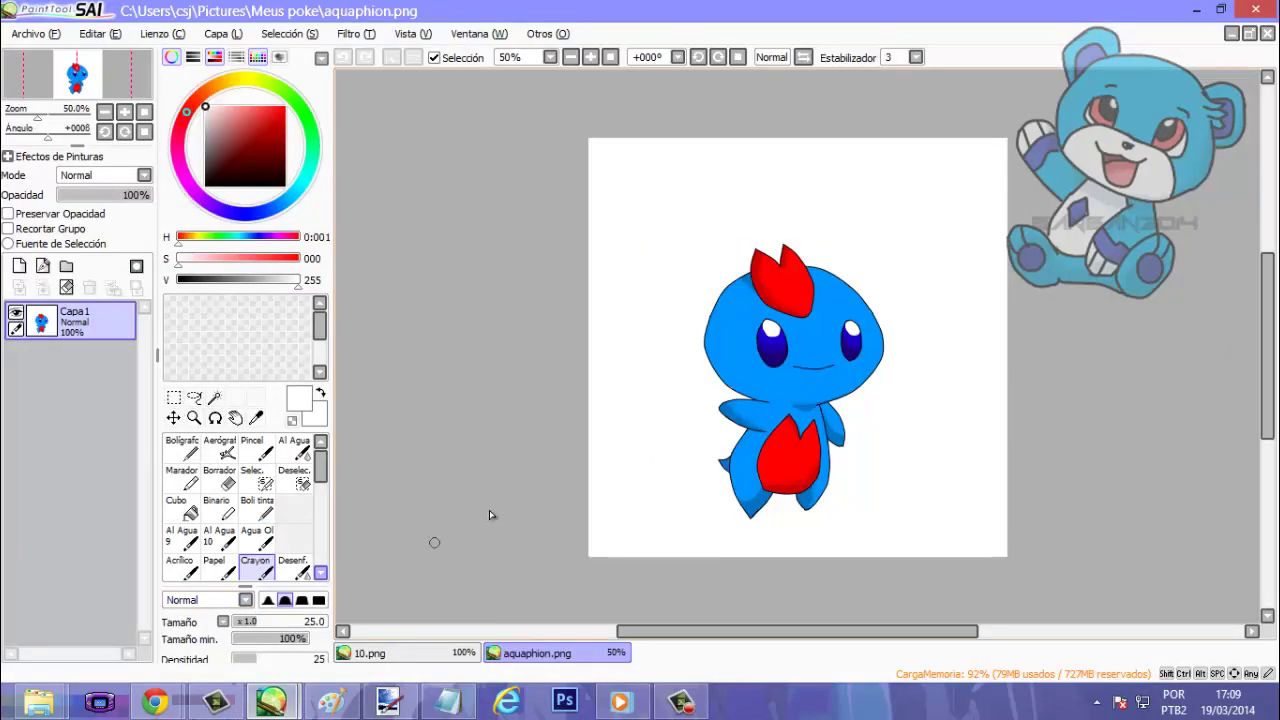
{"action": "scroll", "coordinate": [305, 535], "scroll_direction": "down", "scroll_amount": 2}
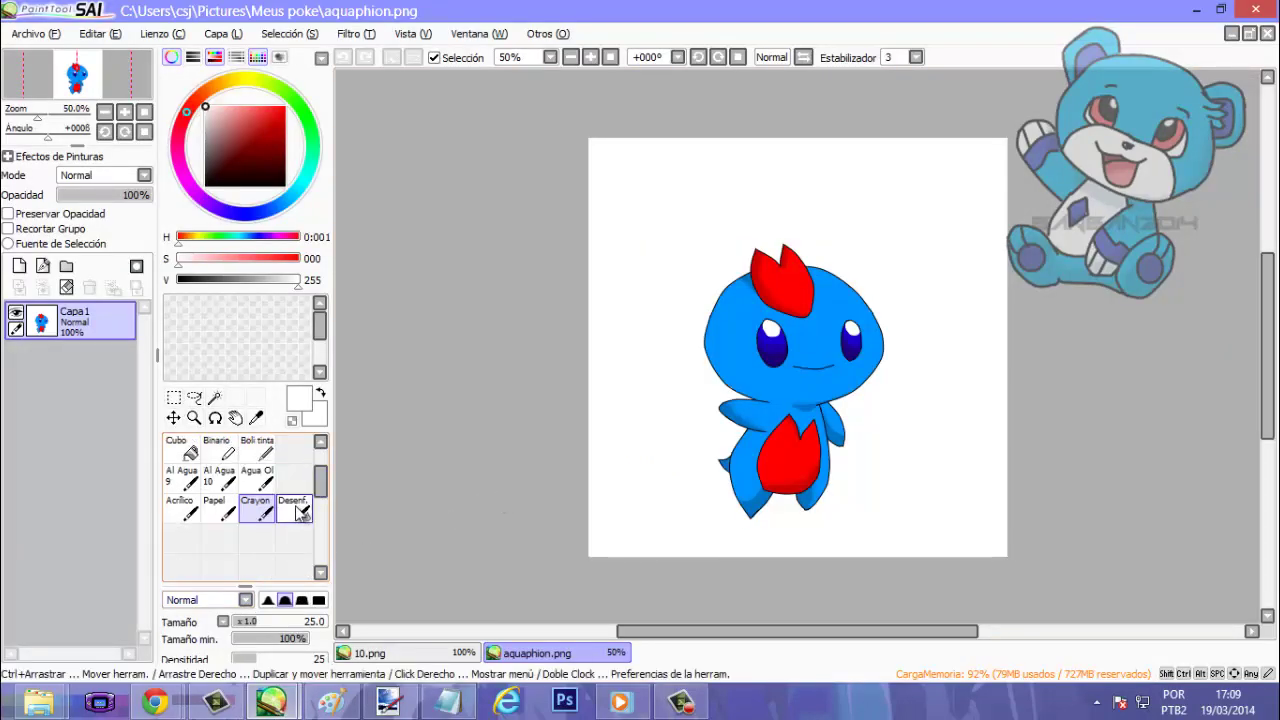
{"action": "left_click", "coordinate": [302, 514]}
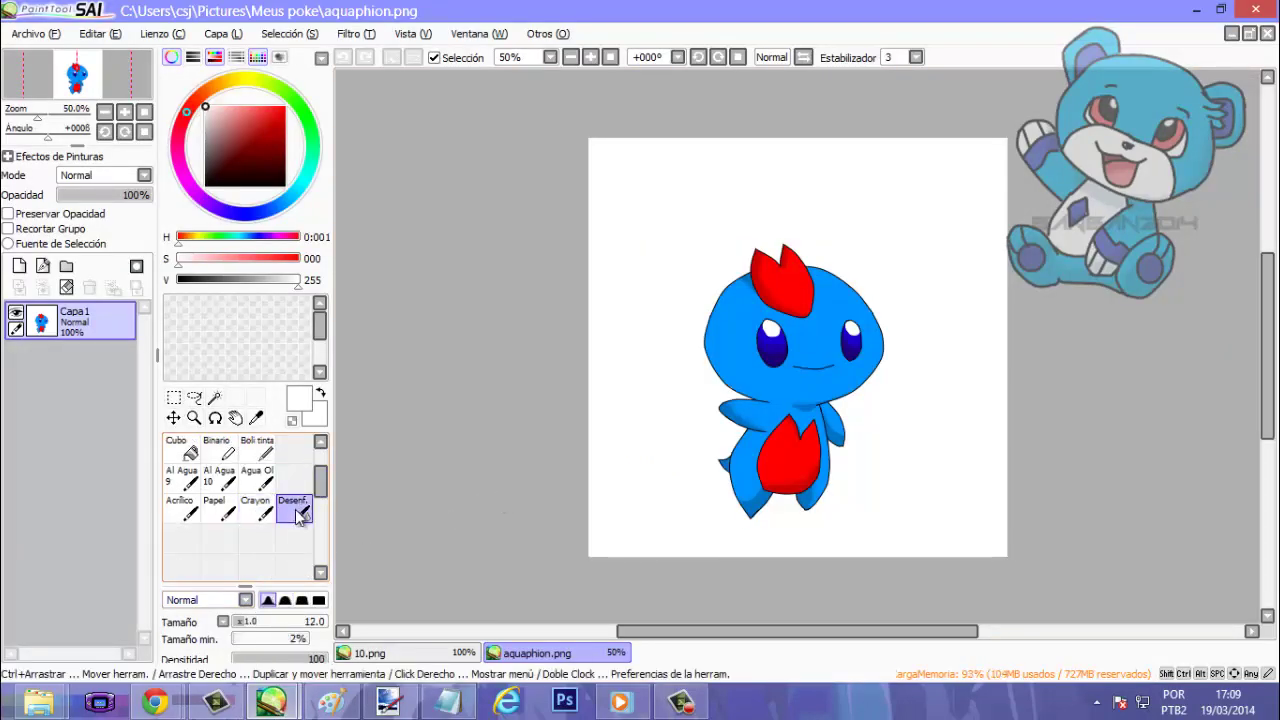
Switch to the Notepad notes and write "Selecione a ultima ferramenta de pintura que é o desenf" on the last line.
{"action": "left_click", "coordinate": [398, 706]}
{"action": "left_click", "coordinate": [447, 702]}
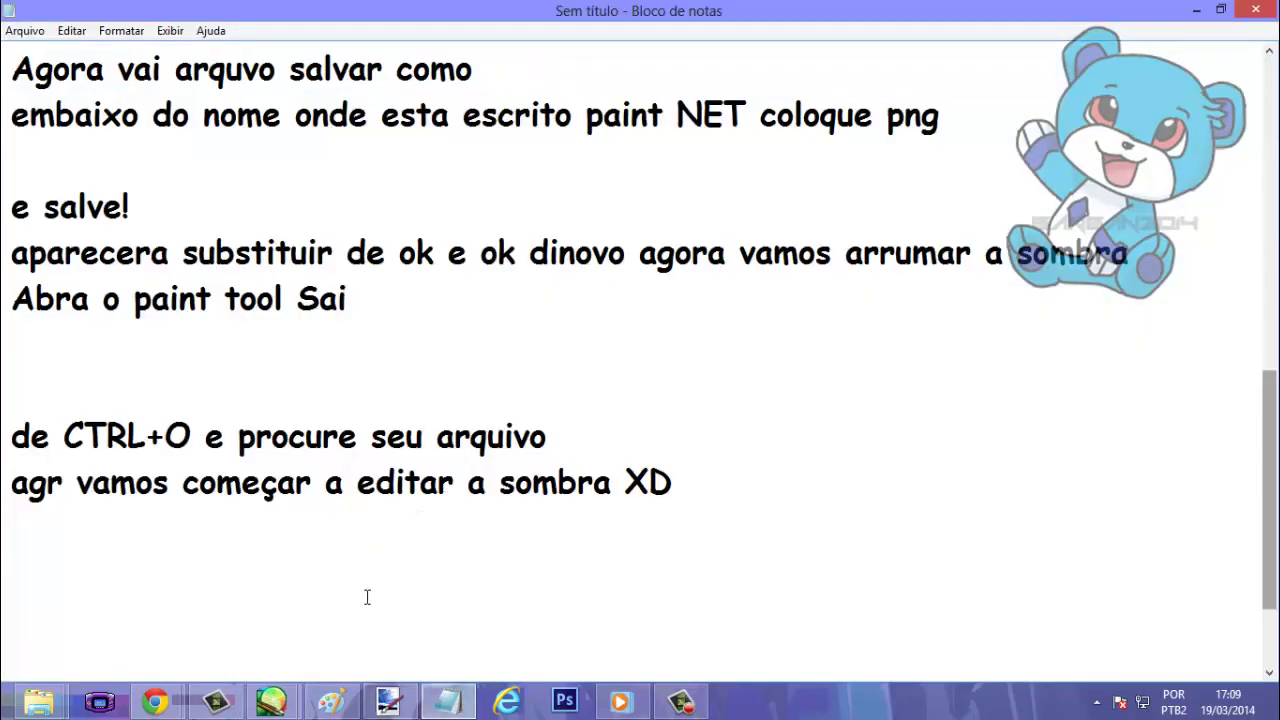
{"action": "type", "text": "Seleci"}
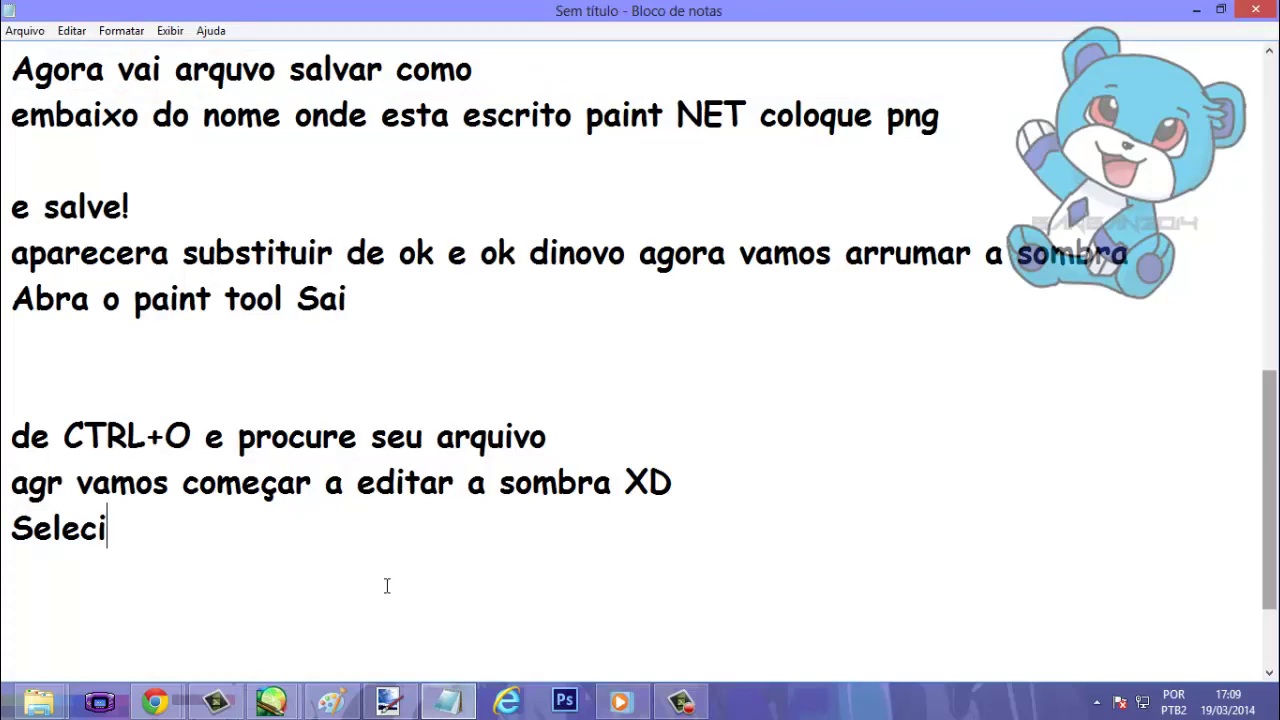
{"action": "type", "text": "one a ul"}
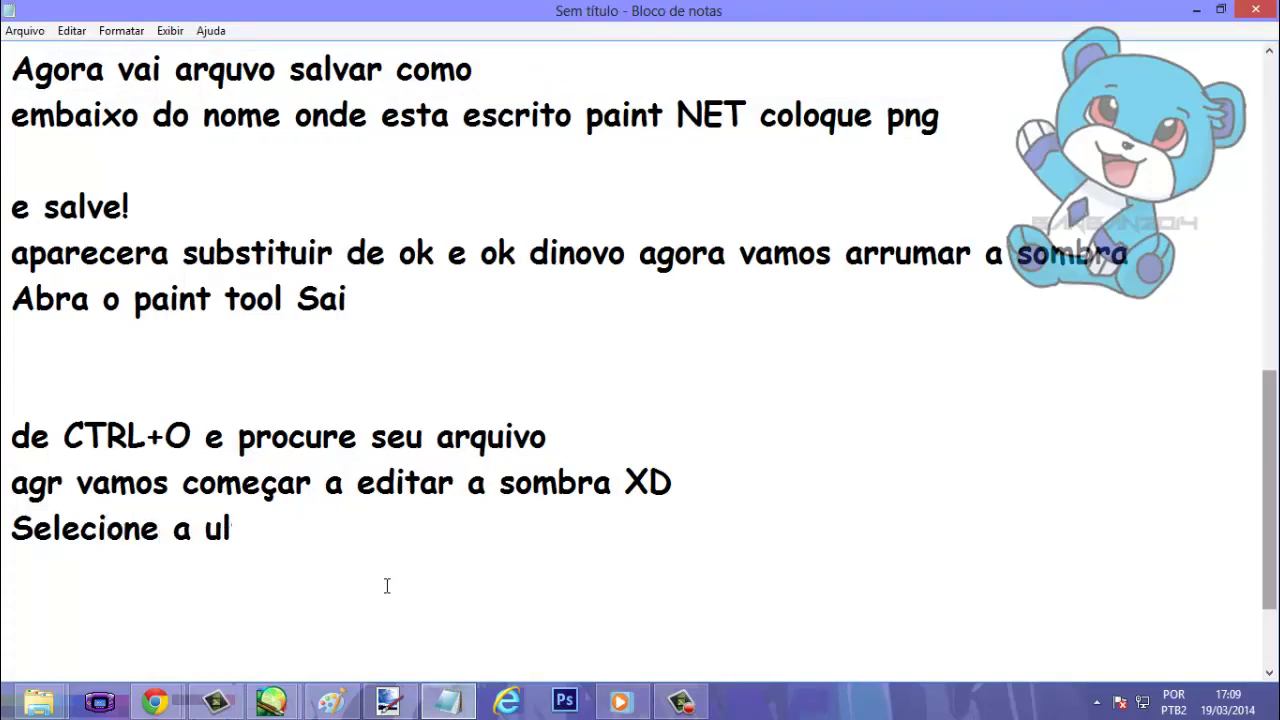
{"action": "type", "text": "tima f"}
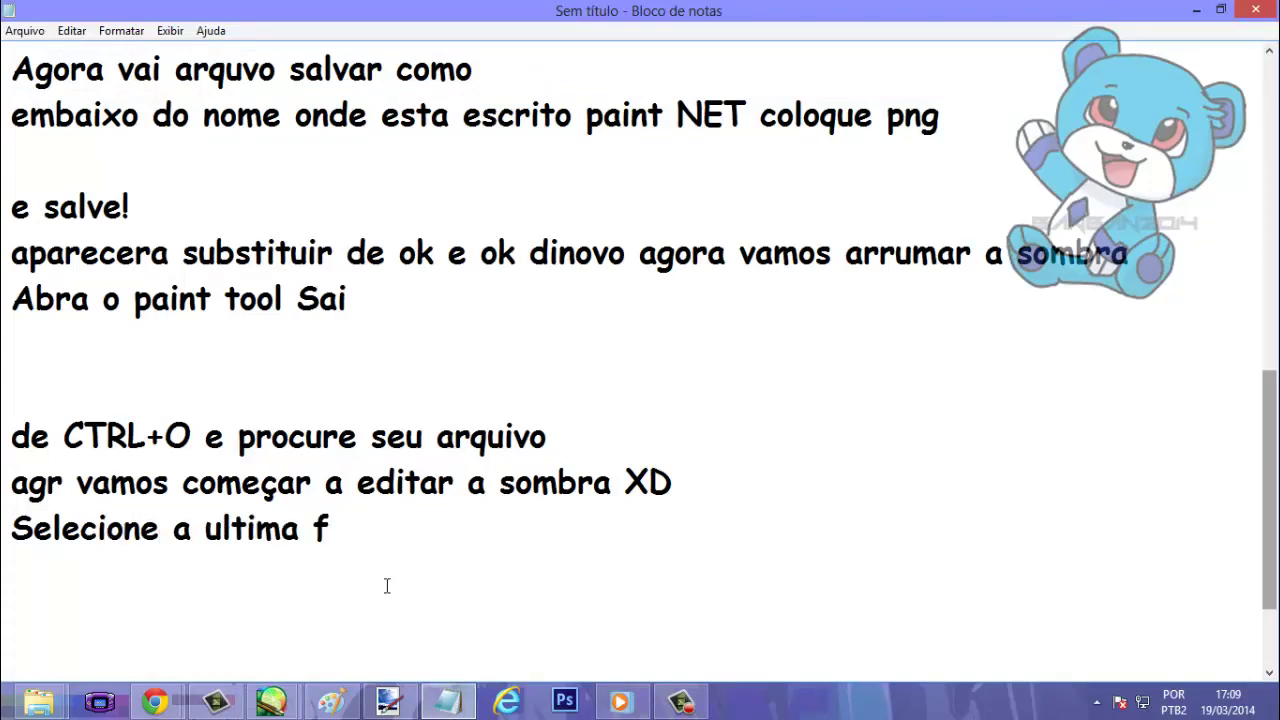
{"action": "type", "text": "erramen"}
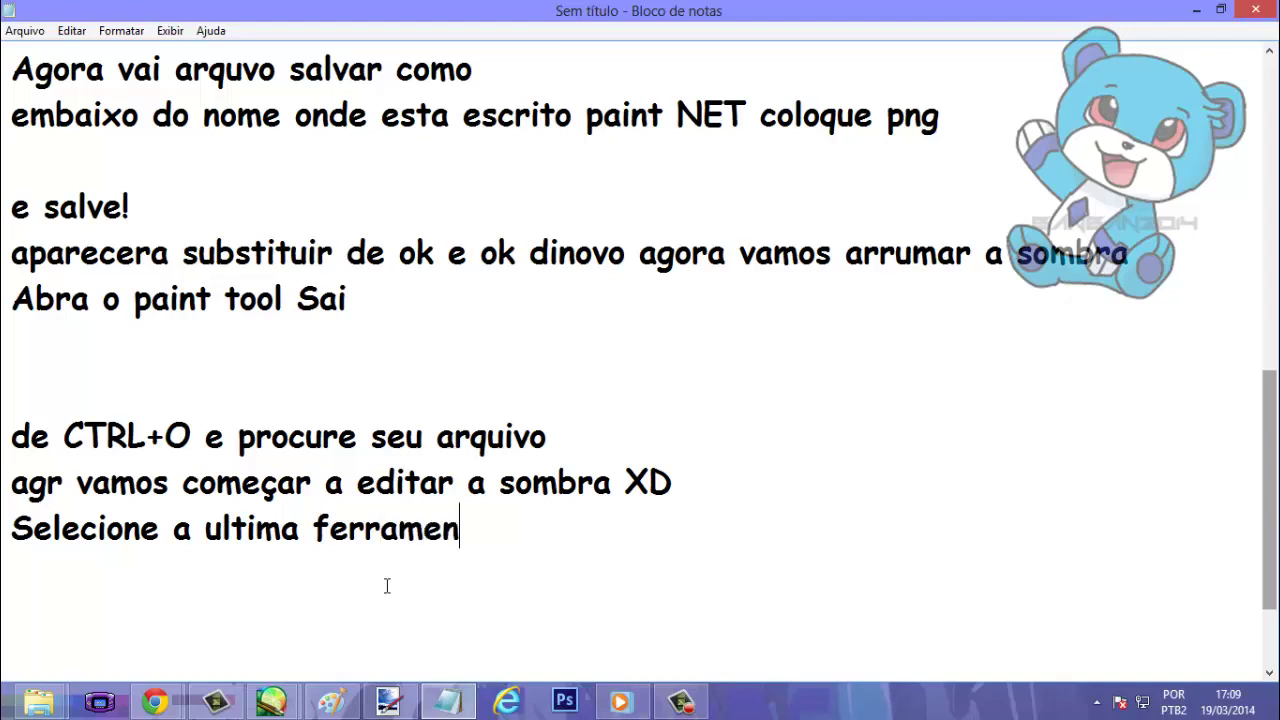
{"action": "type", "text": "ta de p"}
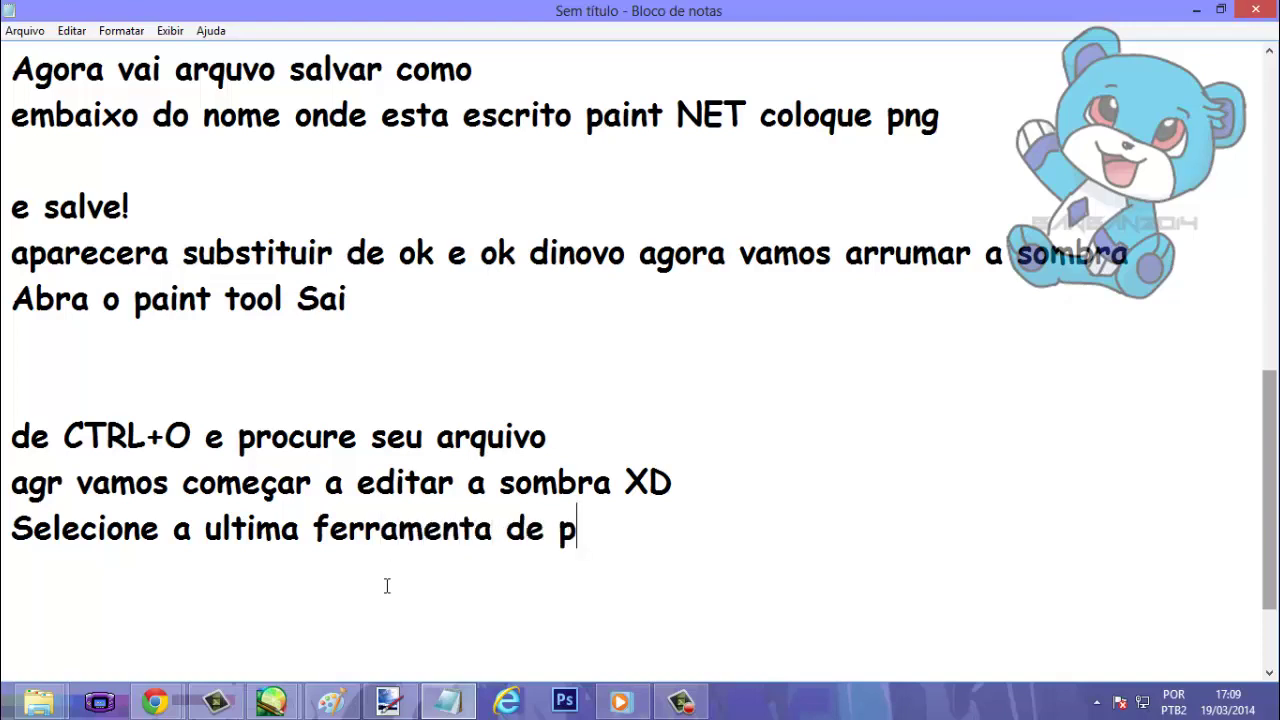
{"action": "type", "text": "intura q"}
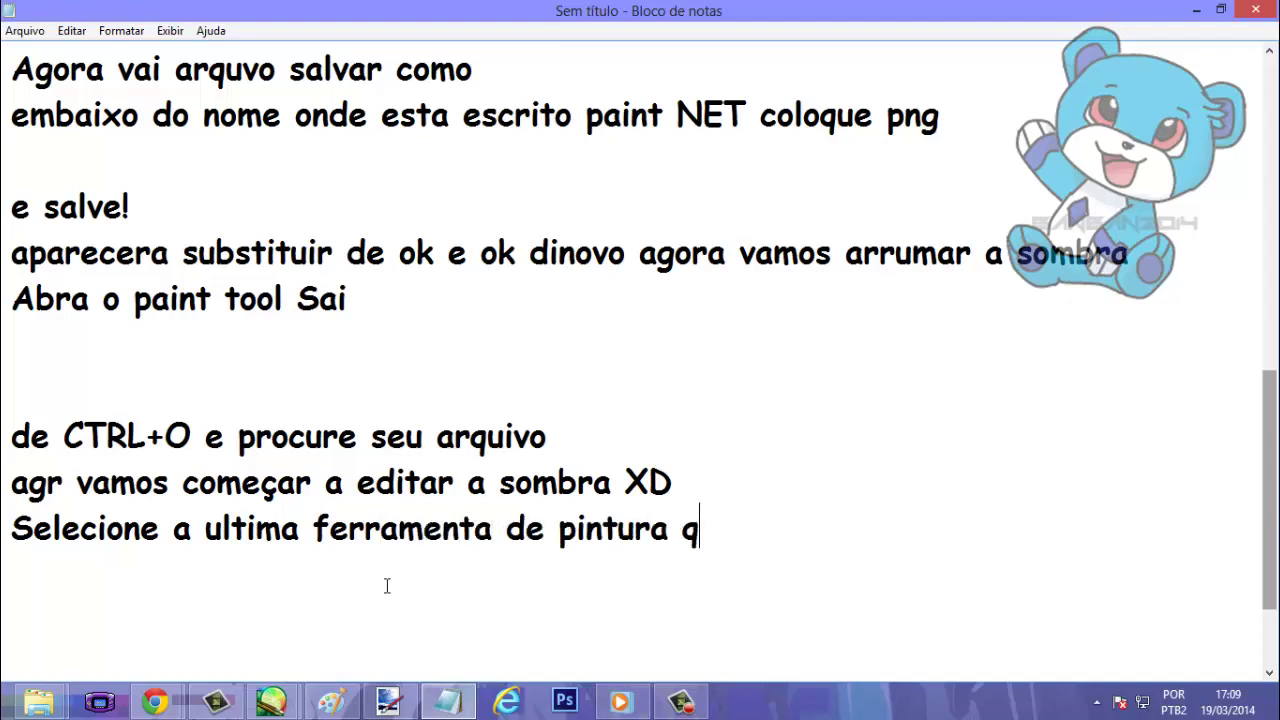
{"action": "type", "text": "ue é o "}
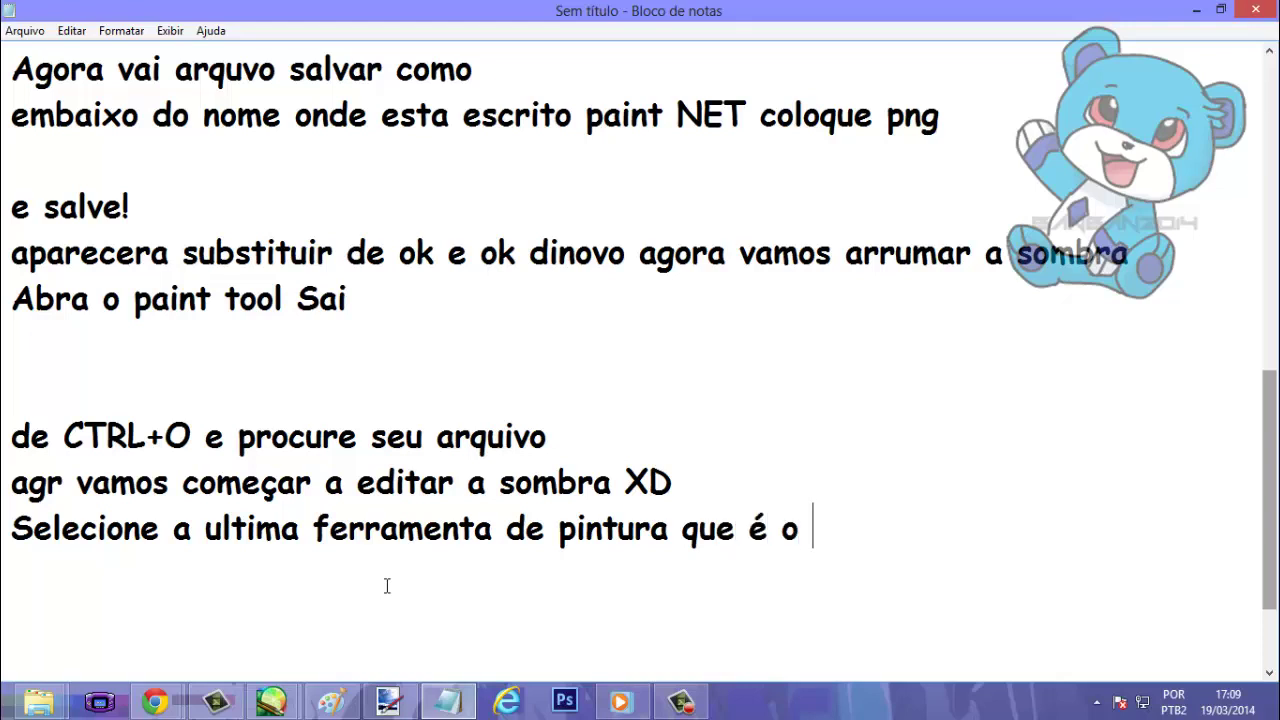
{"action": "type", "text": "desenf"}
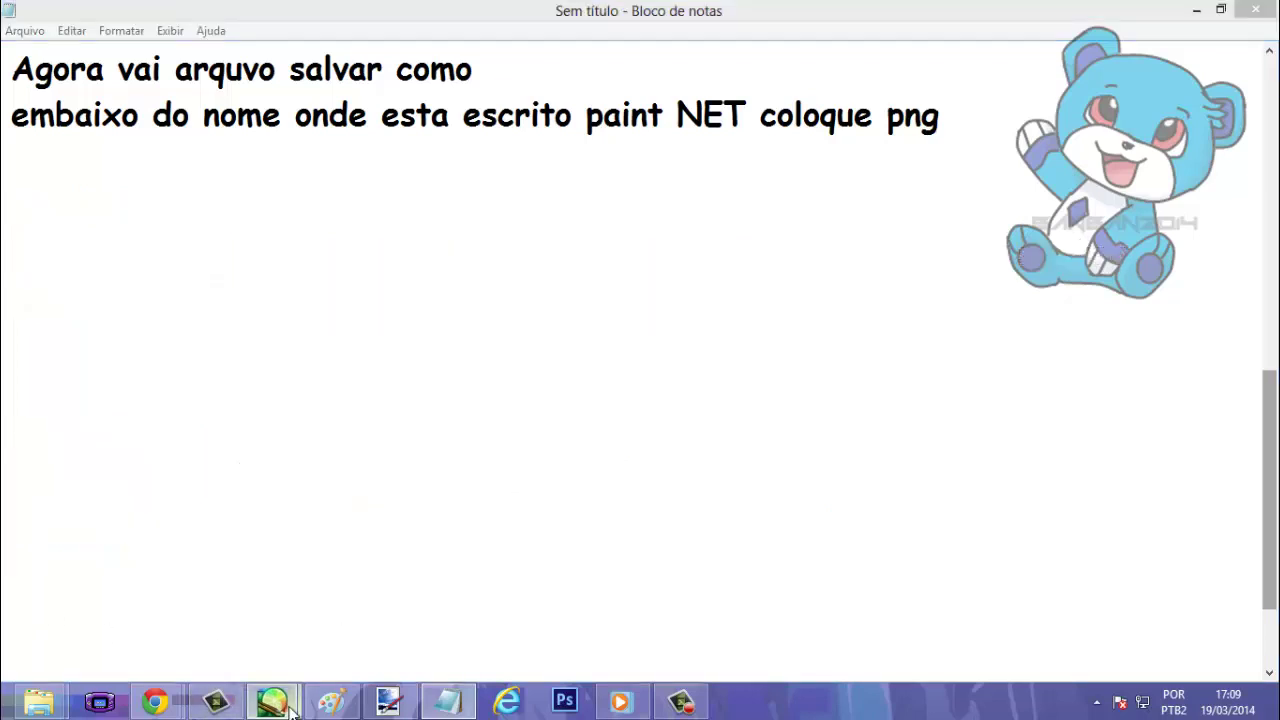
Switch to PaintTool SAI and reduce the Desenf. brush size to 5.0.
{"action": "mouse_move", "coordinate": [273, 700]}
{"action": "left_click", "coordinate": [277, 664]}
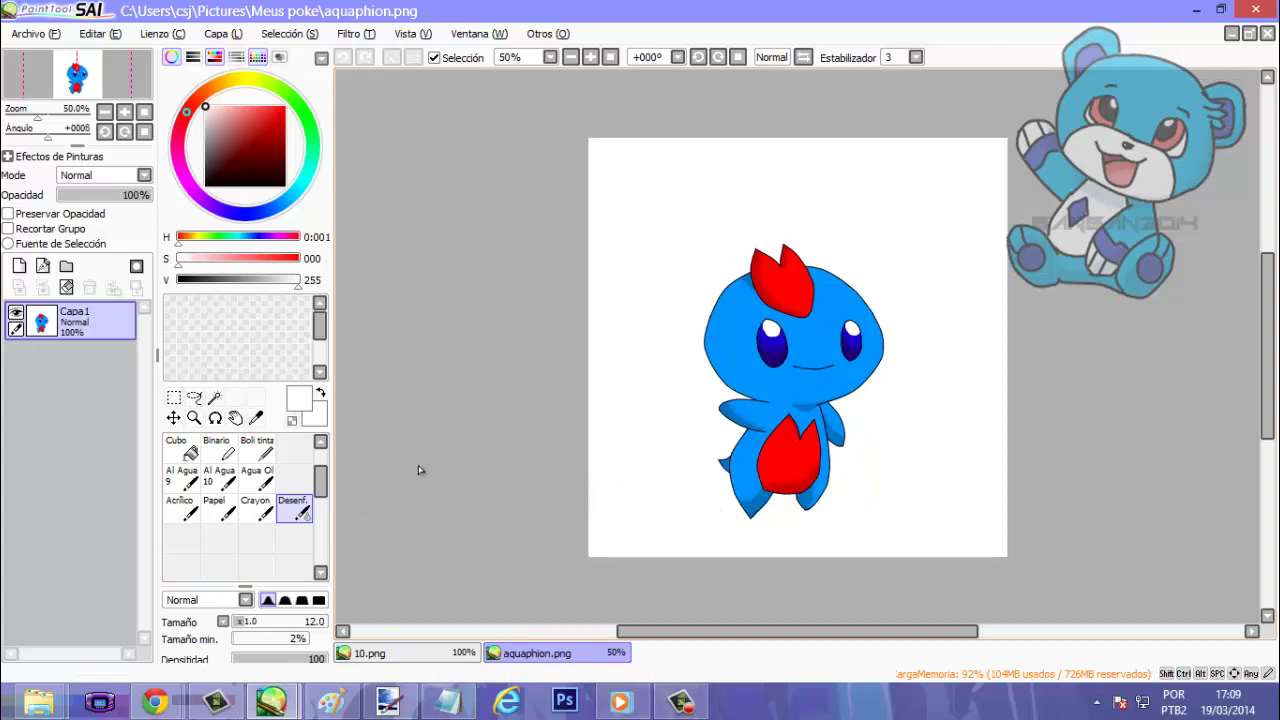
{"action": "scroll", "coordinate": [295, 534], "scroll_direction": "down", "scroll_amount": 2}
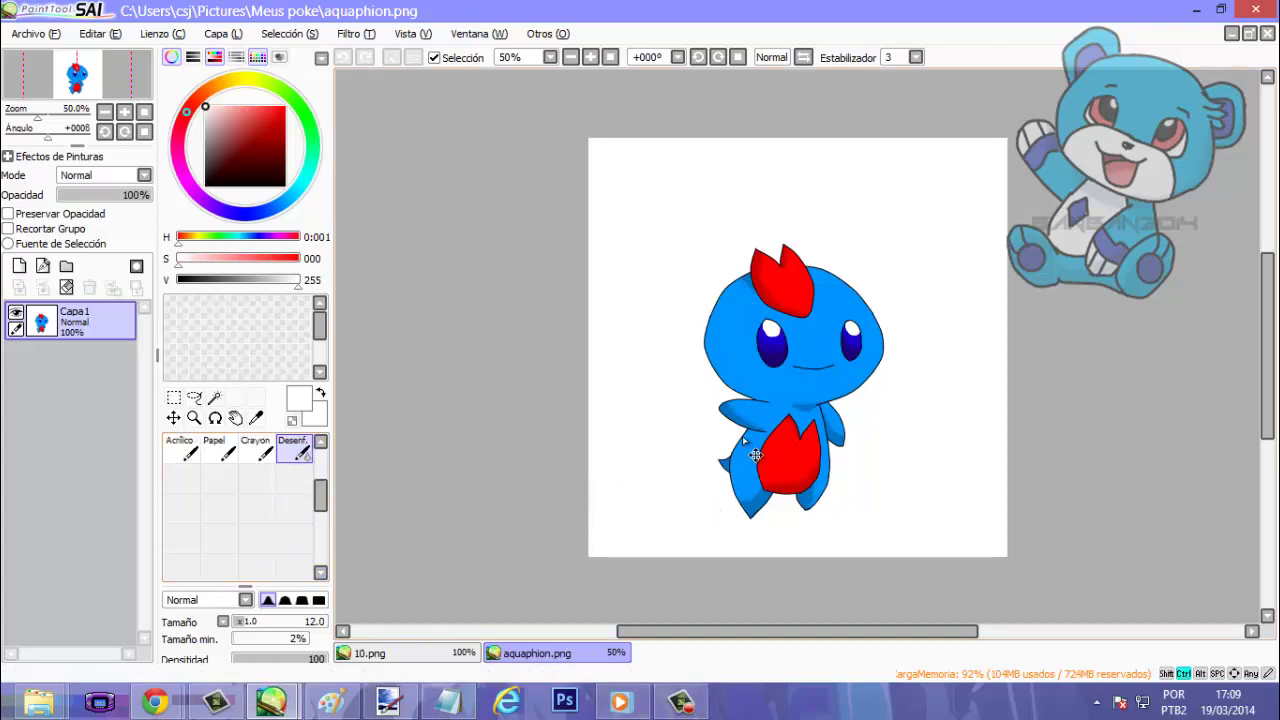
{"action": "scroll", "coordinate": [742, 478], "scroll_direction": "up", "scroll_amount": 5}
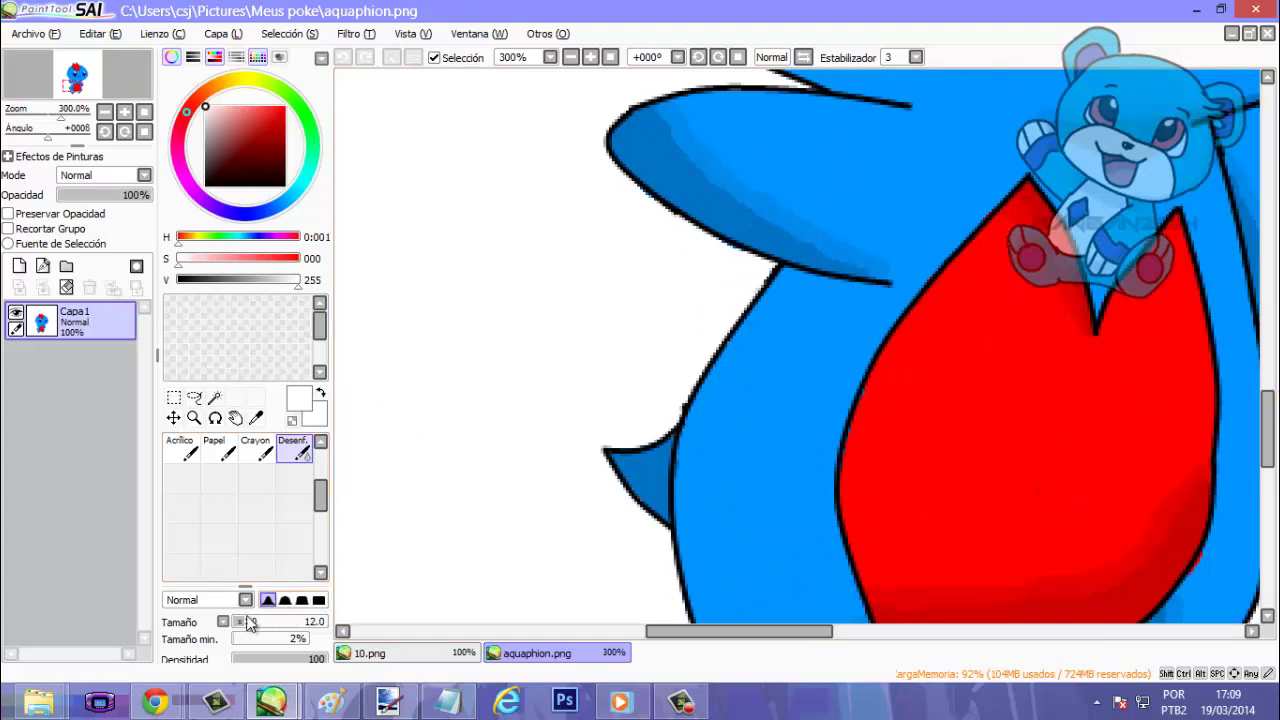
{"action": "left_click_drag", "start_coordinate": [251, 621], "coordinate": [240, 621]}
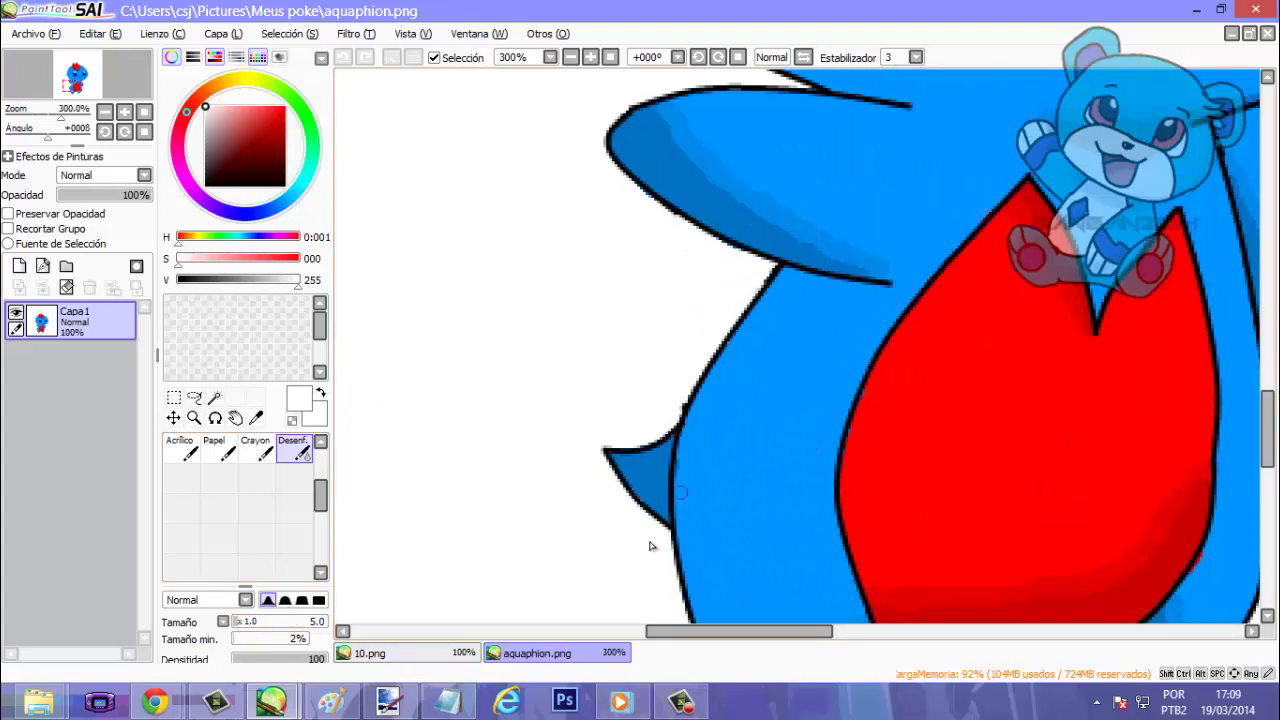
Switch to the Notepad notes and add the line "Deixe o pincel pequeno pra n errar" below the last one.
{"action": "left_click", "coordinate": [447, 702]}
{"action": "key", "text": "Return"}
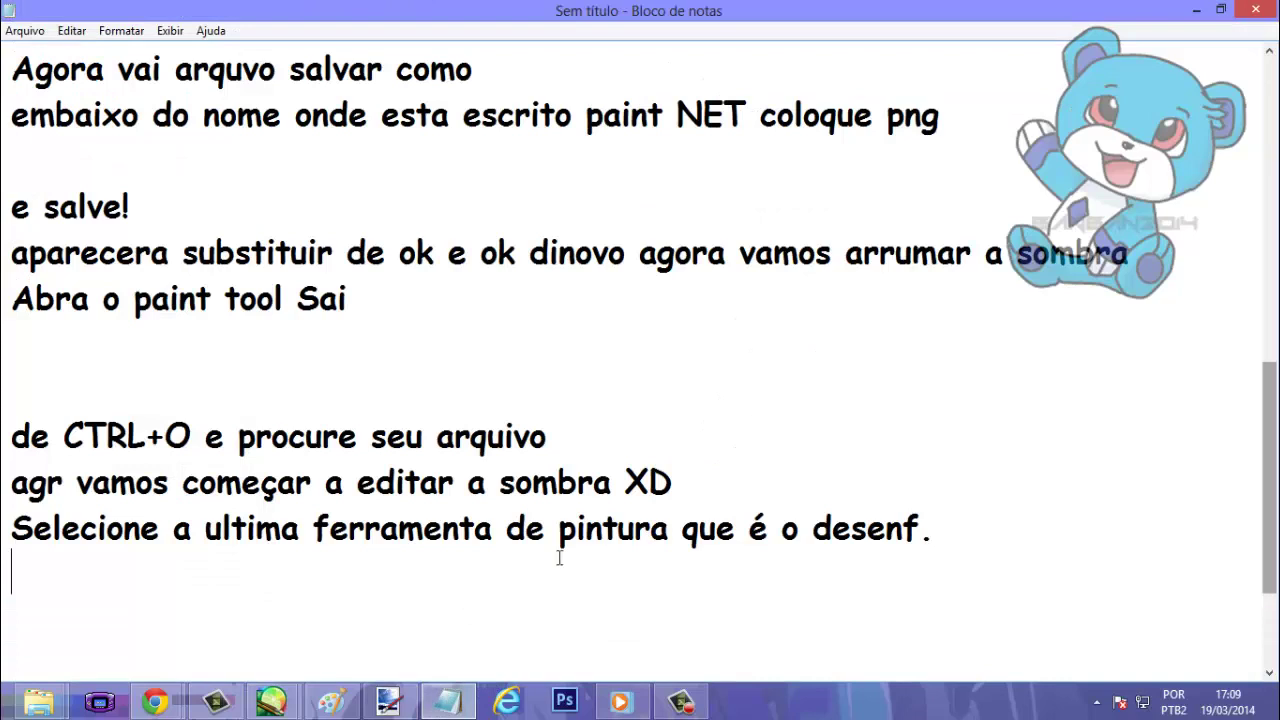
{"action": "type", "text": "De"}
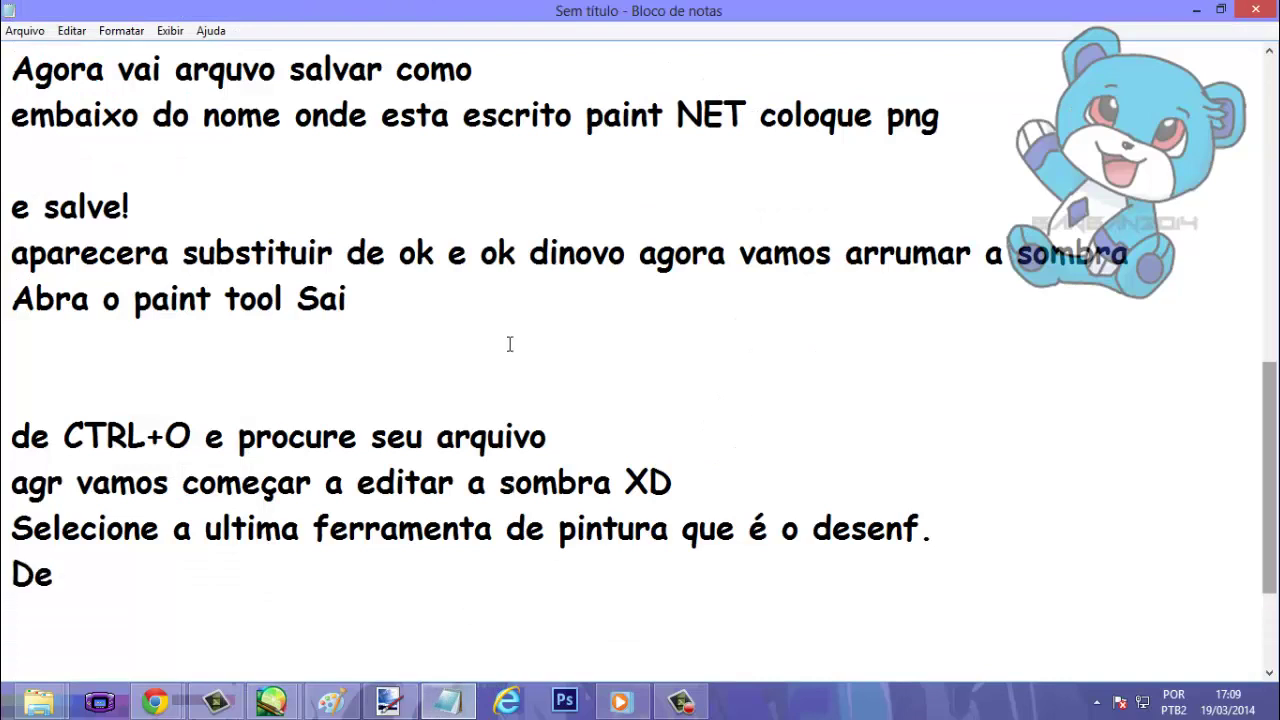
{"action": "type", "text": "ixe o p"}
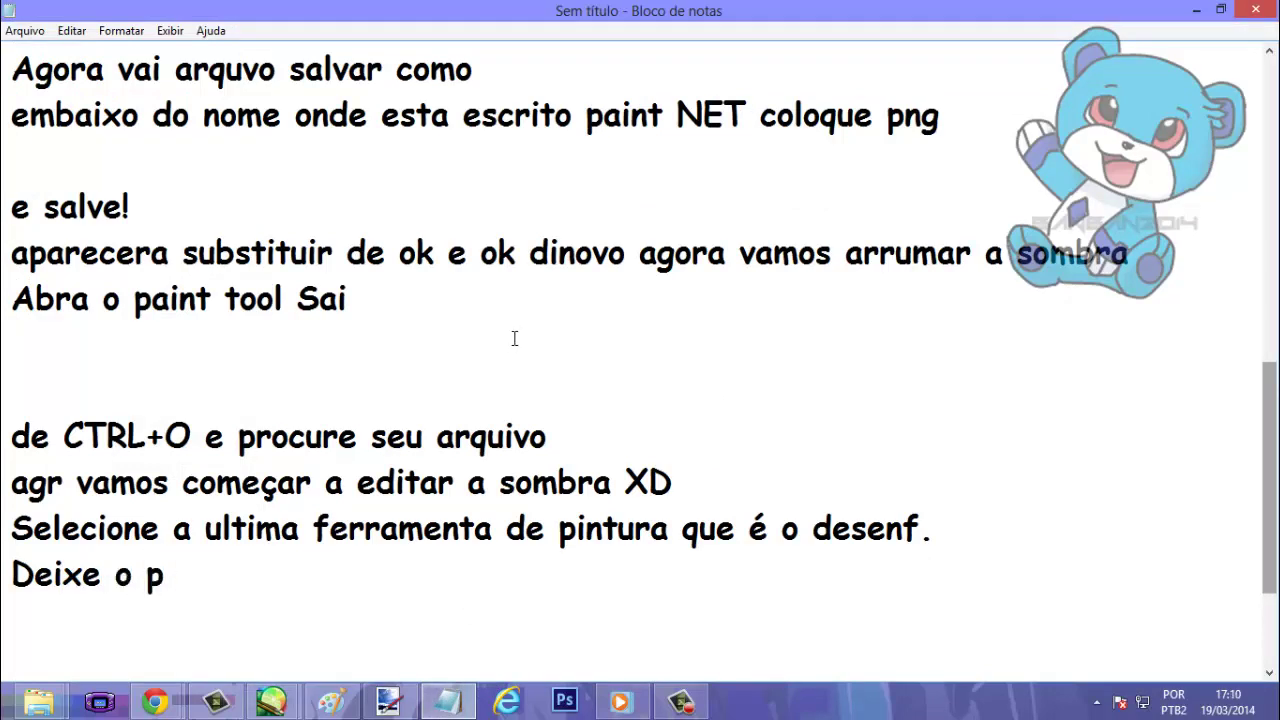
{"action": "type", "text": "incel "}
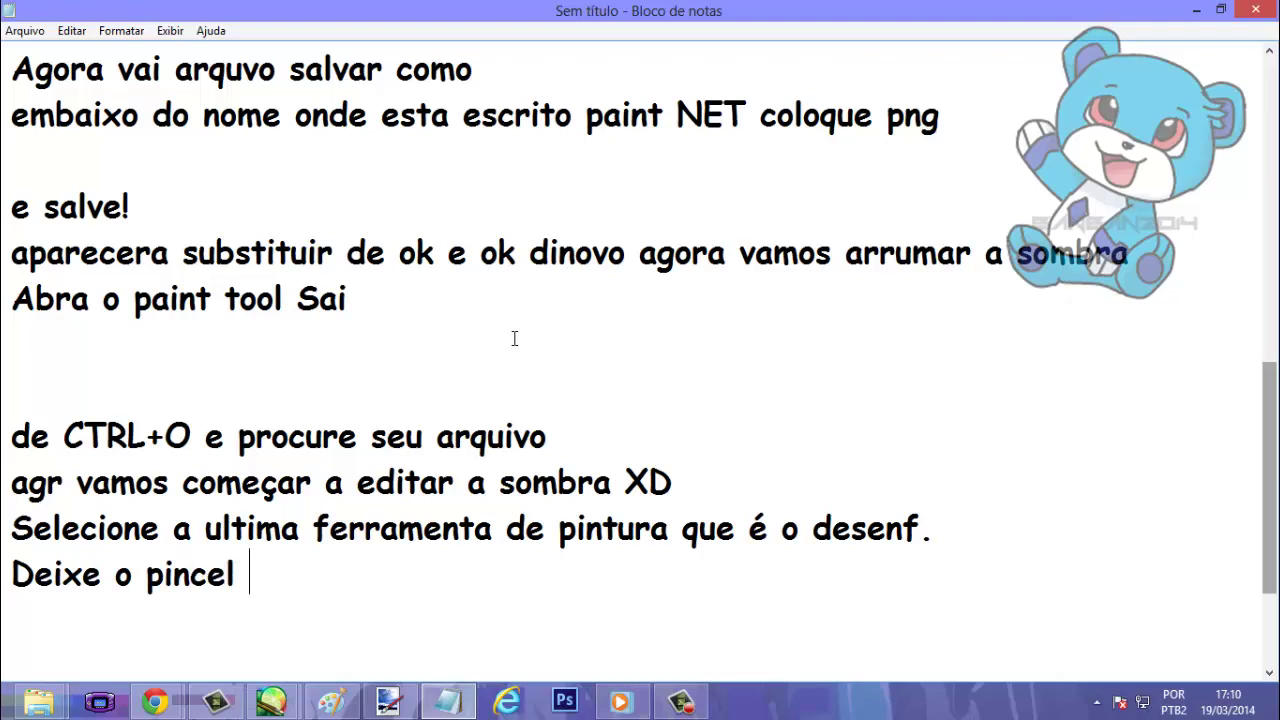
{"action": "type", "text": "peque"}
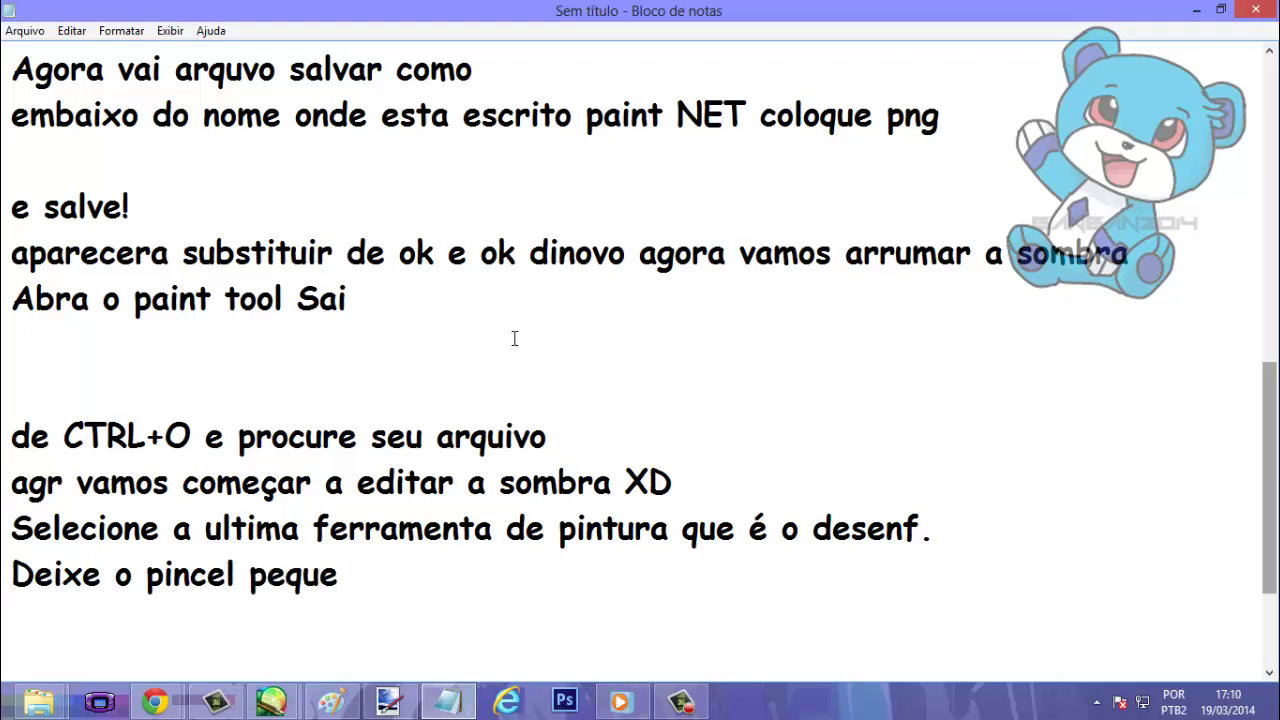
{"action": "type", "text": "no pra n"}
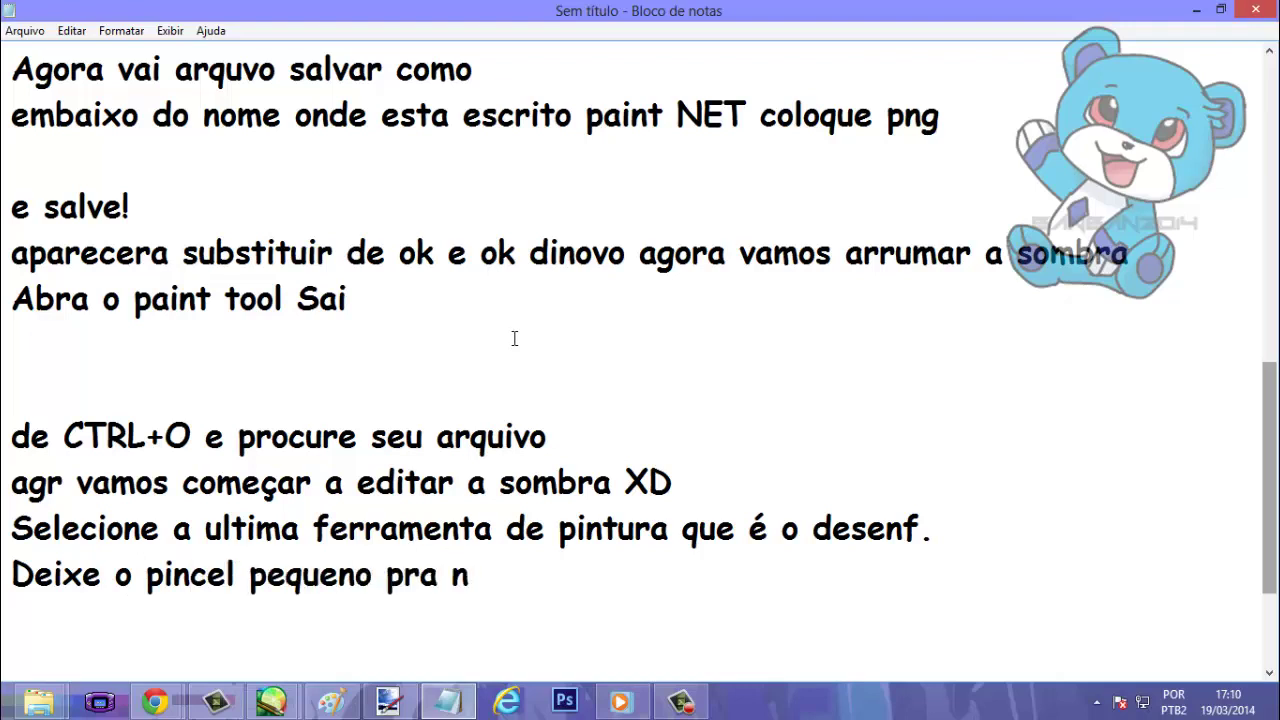
{"action": "type", "text": " erra"}
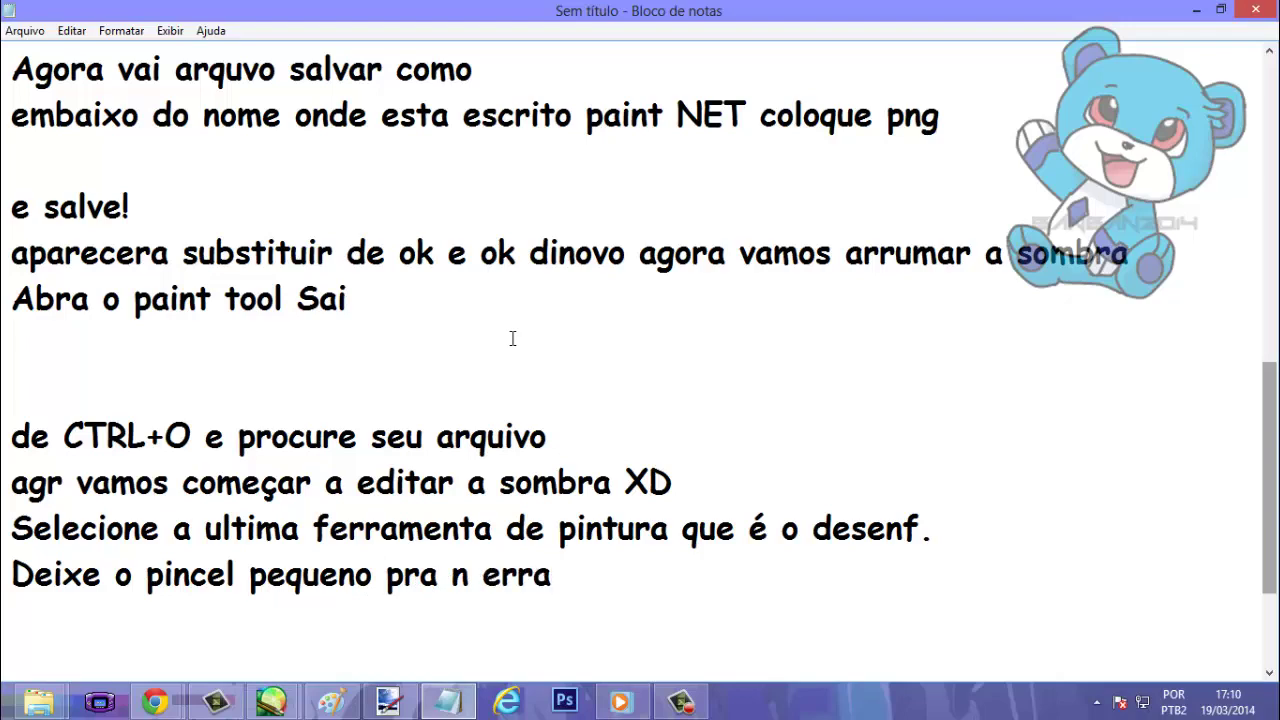
{"action": "type", "text": "r"}
Return to PaintTool SAI and blur the edge of the dark blue shadow along the character's left-hand arm.
{"action": "left_click", "coordinate": [389, 700]}
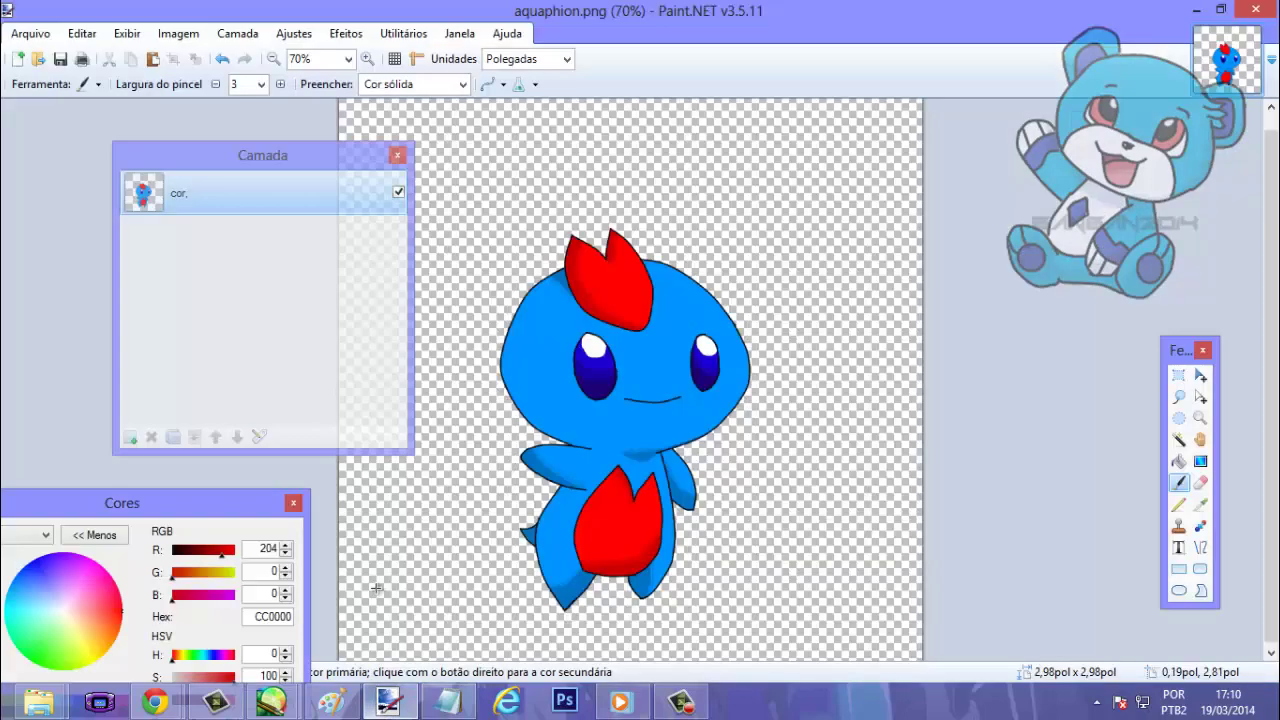
{"action": "left_click", "coordinate": [270, 700]}
{"action": "scroll", "coordinate": [728, 477], "scroll_direction": "down", "scroll_amount": 3}
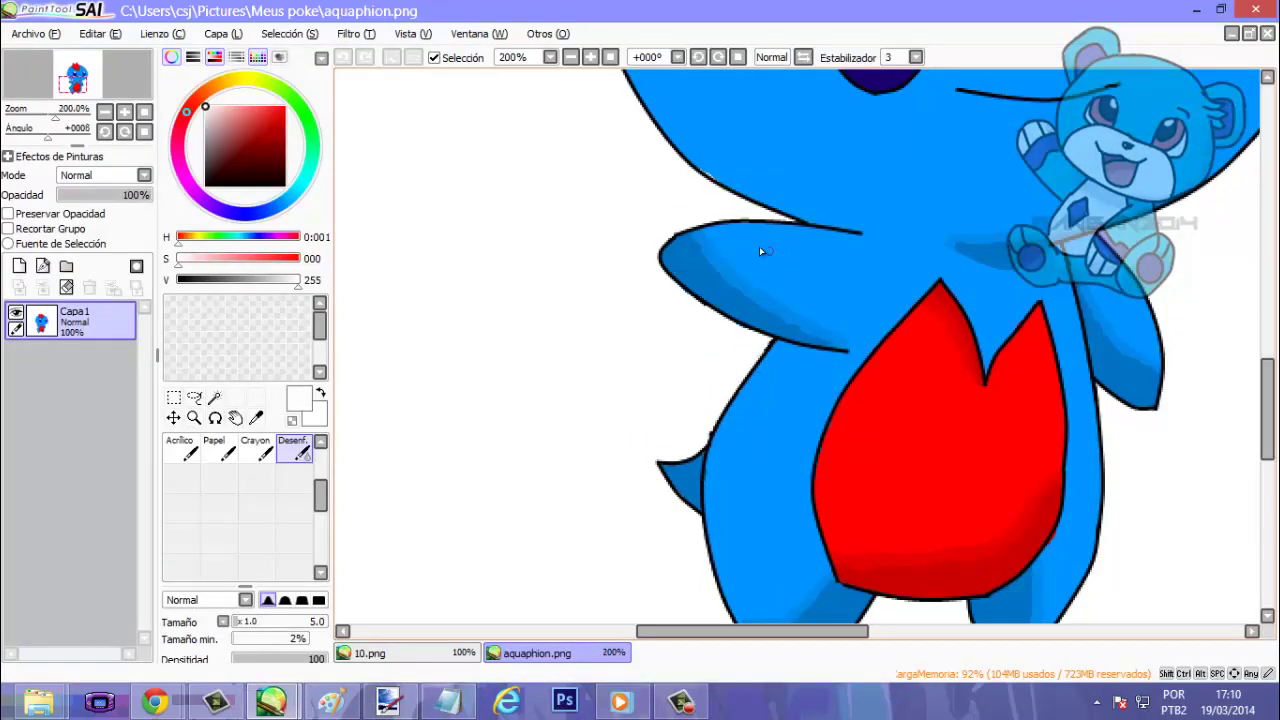
{"action": "scroll", "coordinate": [669, 271], "scroll_direction": "up", "scroll_amount": 2}
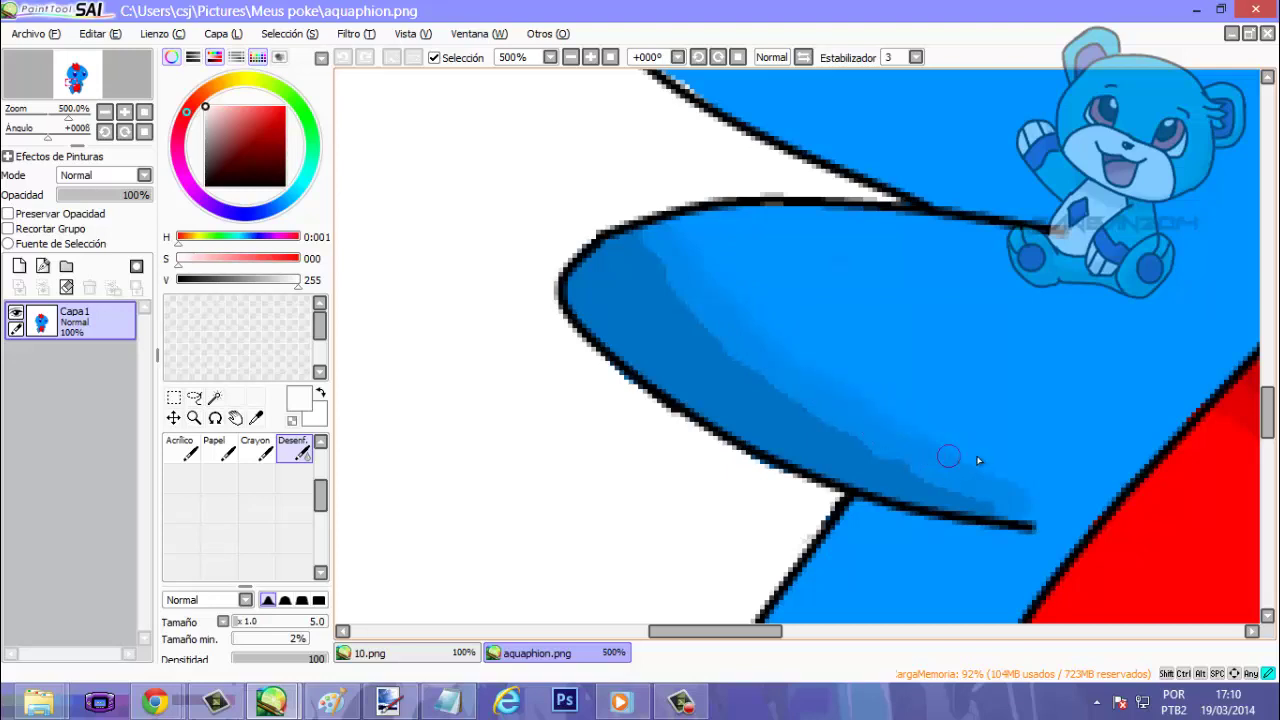
{"action": "left_click", "coordinate": [1027, 500]}
{"action": "scroll", "coordinate": [849, 291], "scroll_direction": "up", "scroll_amount": 2}
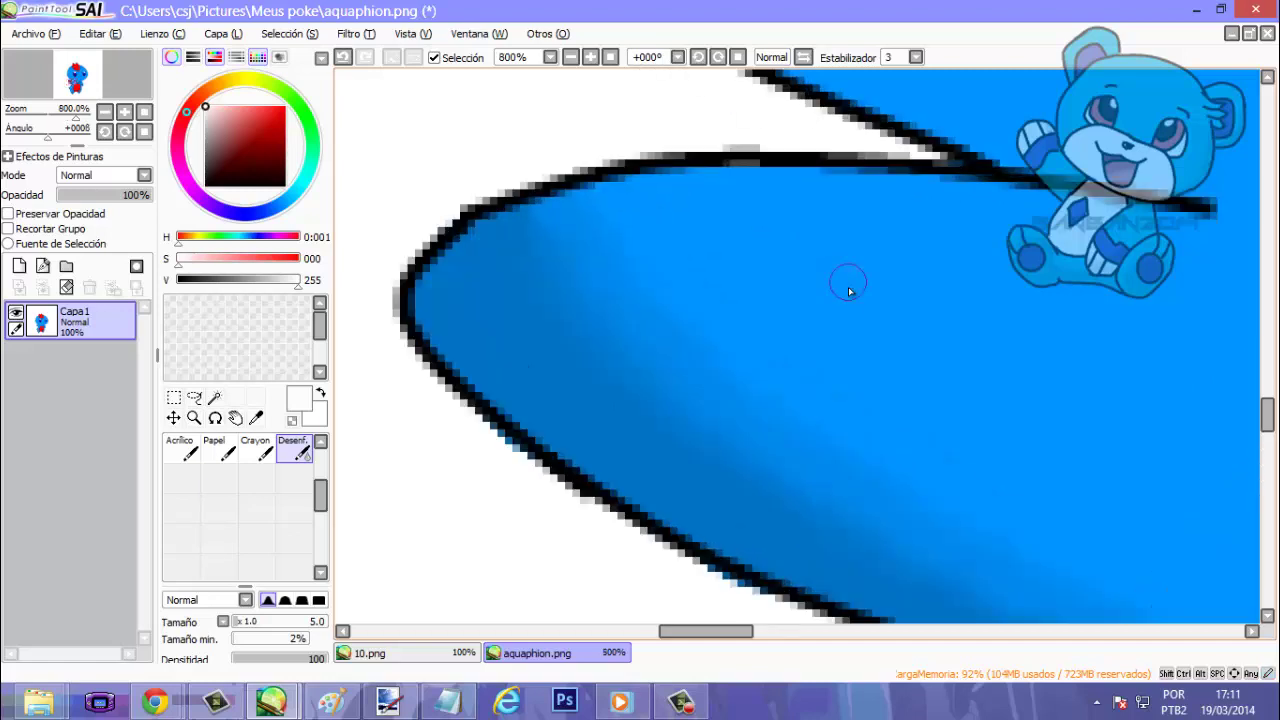
Blur the edges of the dark blue shadows on both of the character's legs.
{"action": "scroll", "coordinate": [849, 291], "scroll_direction": "down", "scroll_amount": 6}
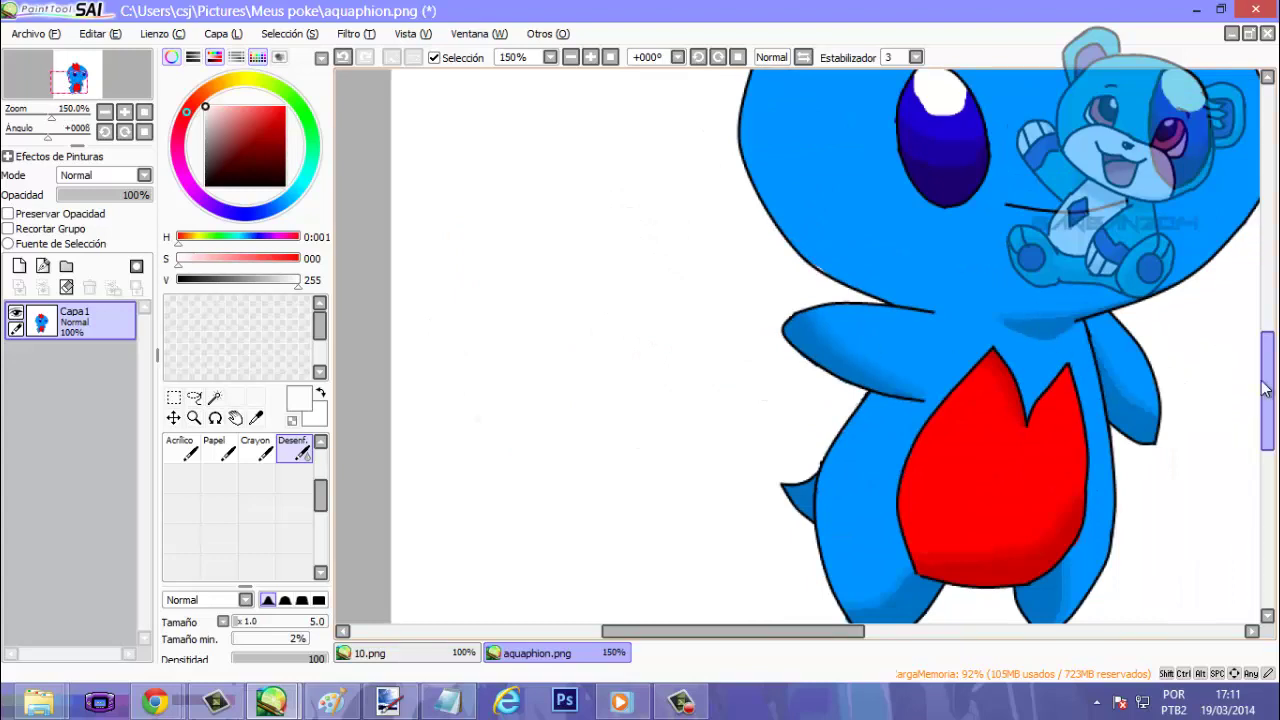
{"action": "scroll", "coordinate": [1186, 423], "scroll_direction": "up", "scroll_amount": 1}
{"action": "scroll", "coordinate": [868, 386], "scroll_direction": "up", "scroll_amount": 1}
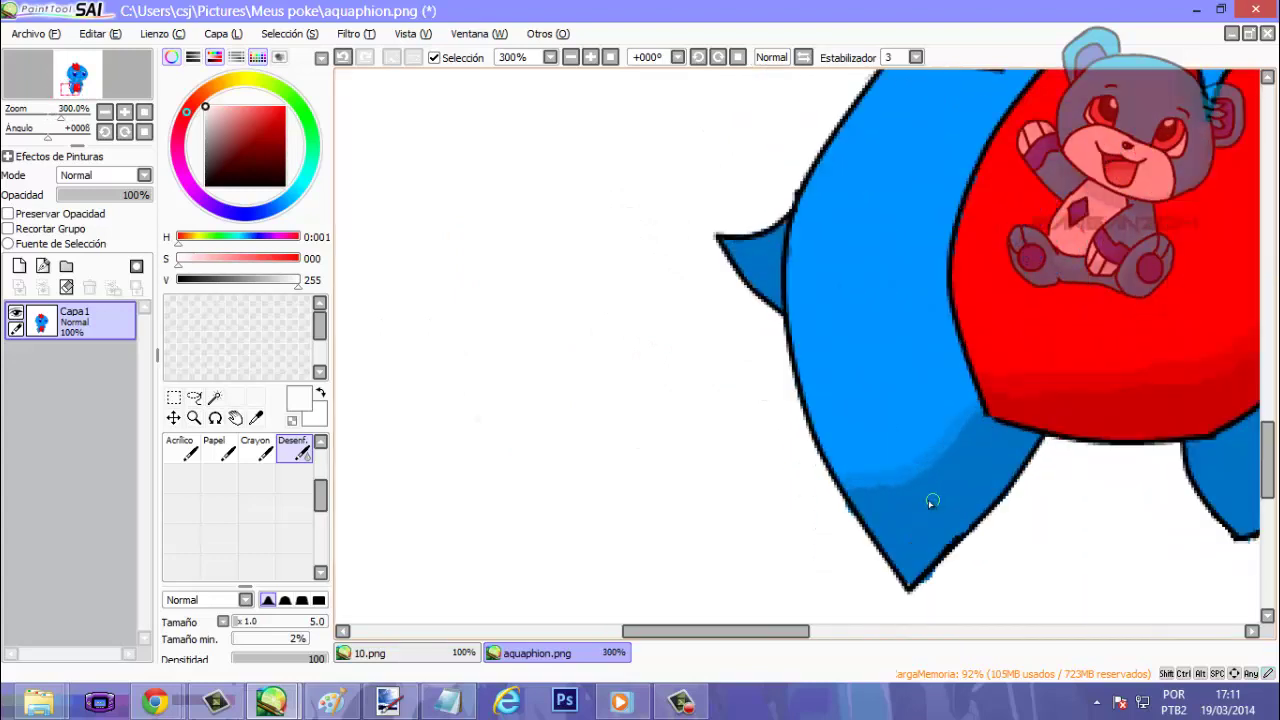
{"action": "scroll", "coordinate": [931, 502], "scroll_direction": "up", "scroll_amount": 2}
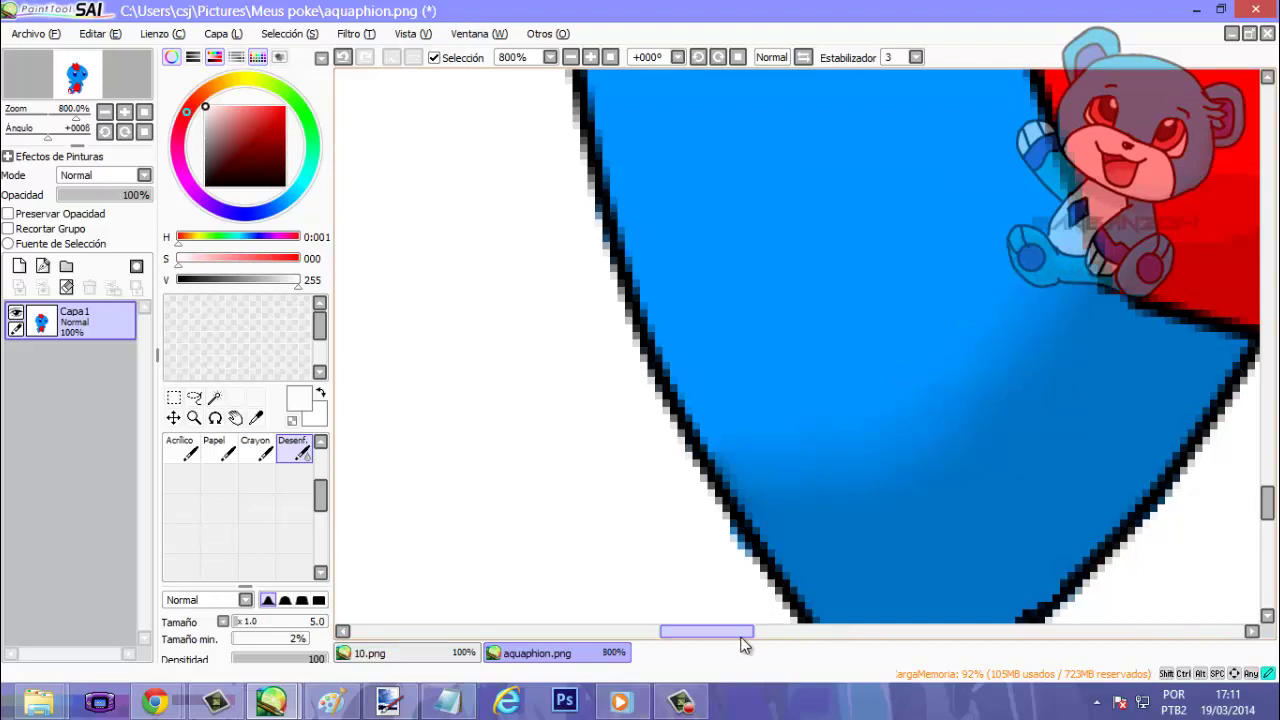
{"action": "left_click_drag", "start_coordinate": [743, 631], "coordinate": [826, 631]}
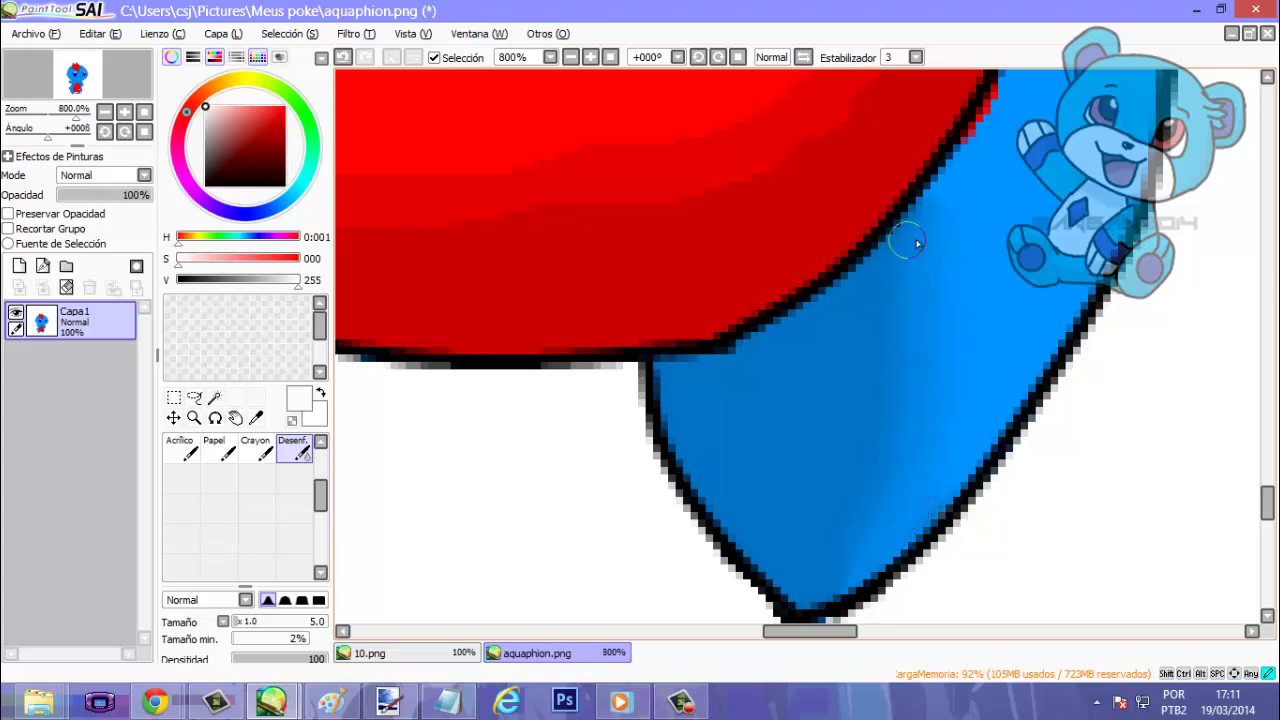
Blur the shadow on the right-hand arm and the dark red shading at the left tip of the belly flame.
{"action": "left_click_drag", "start_coordinate": [1267, 505], "coordinate": [1270, 430]}
{"action": "left_click_drag", "start_coordinate": [793, 631], "coordinate": [824, 638]}
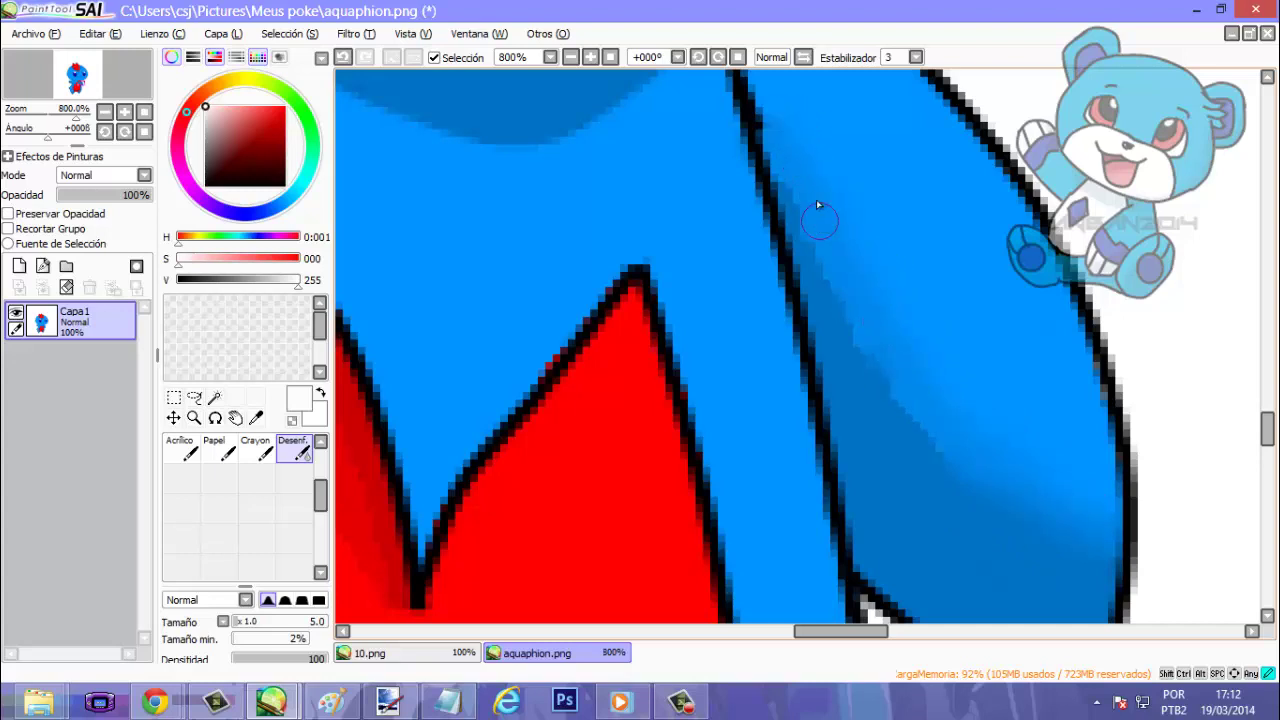
{"action": "mouse_move", "coordinate": [818, 205]}
{"action": "left_mouse_down"}
{"action": "mouse_move", "coordinate": [816, 238]}
{"action": "mouse_move", "coordinate": [804, 180]}
{"action": "mouse_move", "coordinate": [850, 356]}
{"action": "mouse_move", "coordinate": [846, 284]}
{"action": "mouse_move", "coordinate": [859, 386]}
{"action": "mouse_move", "coordinate": [889, 350]}
{"action": "mouse_move", "coordinate": [883, 465]}
{"action": "mouse_move", "coordinate": [883, 428]}
{"action": "mouse_move", "coordinate": [917, 412]}
{"action": "mouse_move", "coordinate": [924, 467]}
{"action": "mouse_move", "coordinate": [897, 396]}
{"action": "mouse_move", "coordinate": [922, 440]}
{"action": "mouse_move", "coordinate": [892, 480]}
{"action": "mouse_move", "coordinate": [915, 429]}
{"action": "mouse_move", "coordinate": [934, 506]}
{"action": "mouse_move", "coordinate": [854, 459]}
{"action": "mouse_move", "coordinate": [860, 429]}
{"action": "left_mouse_up"}
{"action": "left_click_drag", "start_coordinate": [880, 632], "coordinate": [815, 632]}
{"action": "mouse_move", "coordinate": [660, 290]}
{"action": "left_mouse_down"}
{"action": "mouse_move", "coordinate": [646, 330]}
{"action": "mouse_move", "coordinate": [636, 316]}
{"action": "mouse_move", "coordinate": [663, 274]}
{"action": "mouse_move", "coordinate": [640, 315]}
{"action": "mouse_move", "coordinate": [654, 287]}
{"action": "mouse_move", "coordinate": [665, 296]}
{"action": "mouse_move", "coordinate": [652, 354]}
{"action": "mouse_move", "coordinate": [674, 322]}
{"action": "mouse_move", "coordinate": [677, 367]}
{"action": "mouse_move", "coordinate": [698, 317]}
{"action": "left_mouse_up"}
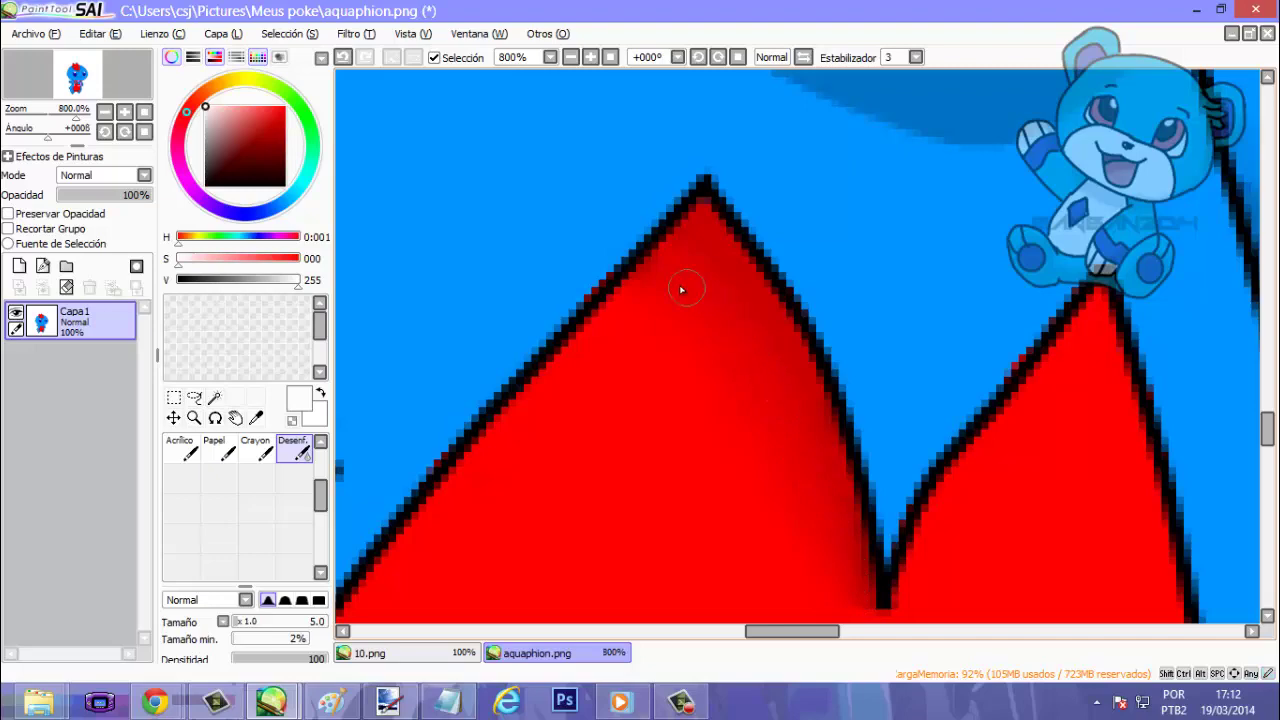
Blur the dark blue shadow under the chin and along the right-hand lower outline of the head.
{"action": "scroll", "coordinate": [1022, 445], "scroll_direction": "down", "scroll_amount": 5}
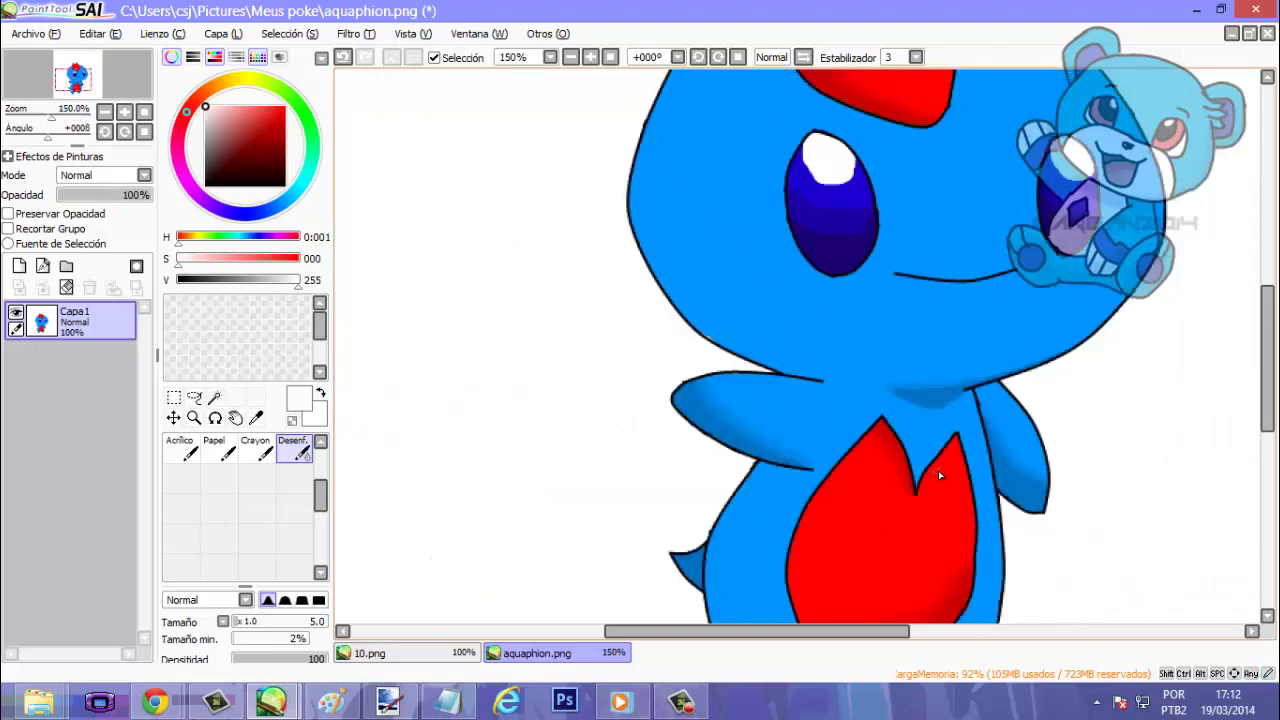
{"action": "scroll", "coordinate": [928, 412], "scroll_direction": "up", "scroll_amount": 1}
{"action": "scroll", "coordinate": [928, 412], "scroll_direction": "up", "scroll_amount": 3}
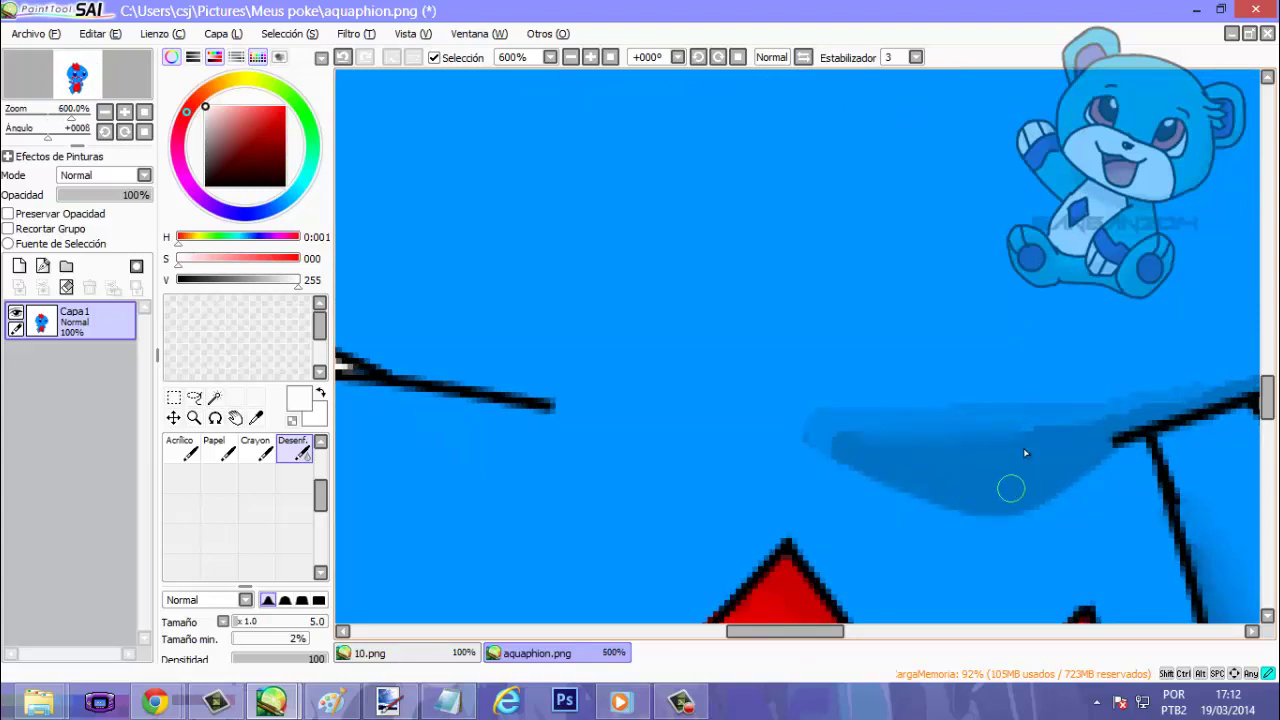
{"action": "left_click_drag", "start_coordinate": [1074, 437], "coordinate": [1128, 417]}
{"action": "mouse_move", "coordinate": [894, 414]}
{"action": "left_mouse_down"}
{"action": "mouse_move", "coordinate": [803, 428]}
{"action": "mouse_move", "coordinate": [838, 434]}
{"action": "mouse_move", "coordinate": [818, 465]}
{"action": "mouse_move", "coordinate": [836, 486]}
{"action": "mouse_move", "coordinate": [868, 455]}
{"action": "mouse_move", "coordinate": [859, 511]}
{"action": "mouse_move", "coordinate": [872, 515]}
{"action": "mouse_move", "coordinate": [894, 464]}
{"action": "mouse_move", "coordinate": [906, 468]}
{"action": "mouse_move", "coordinate": [892, 534]}
{"action": "mouse_move", "coordinate": [927, 541]}
{"action": "mouse_move", "coordinate": [924, 478]}
{"action": "mouse_move", "coordinate": [924, 530]}
{"action": "mouse_move", "coordinate": [956, 491]}
{"action": "left_mouse_up"}
{"action": "mouse_move", "coordinate": [967, 576]}
{"action": "left_mouse_down"}
{"action": "mouse_move", "coordinate": [987, 491]}
{"action": "mouse_move", "coordinate": [1004, 505]}
{"action": "mouse_move", "coordinate": [999, 554]}
{"action": "mouse_move", "coordinate": [1011, 487]}
{"action": "mouse_move", "coordinate": [1031, 537]}
{"action": "mouse_move", "coordinate": [1069, 505]}
{"action": "mouse_move", "coordinate": [1007, 507]}
{"action": "mouse_move", "coordinate": [1066, 506]}
{"action": "mouse_move", "coordinate": [1035, 478]}
{"action": "mouse_move", "coordinate": [1097, 480]}
{"action": "mouse_move", "coordinate": [1036, 461]}
{"action": "mouse_move", "coordinate": [1109, 504]}
{"action": "mouse_move", "coordinate": [1089, 457]}
{"action": "left_mouse_up"}
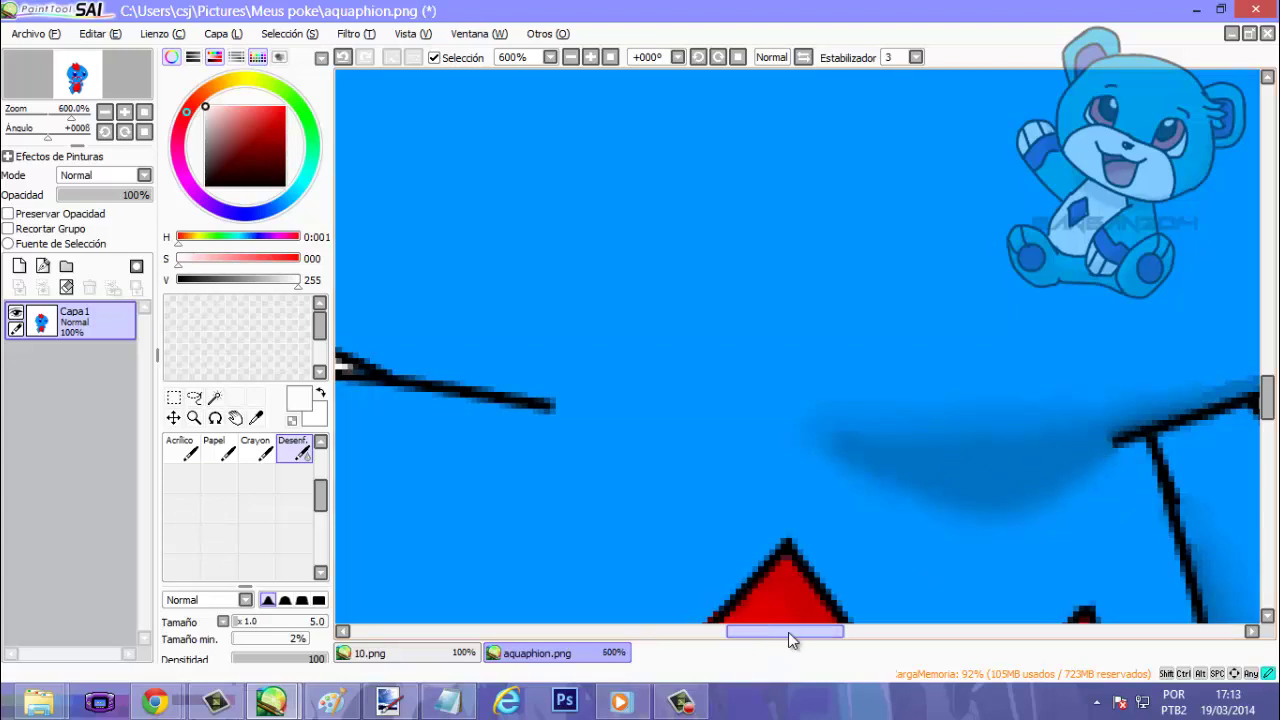
{"action": "left_click_drag", "start_coordinate": [788, 632], "coordinate": [838, 632]}
{"action": "mouse_move", "coordinate": [818, 390]}
{"action": "left_mouse_down"}
{"action": "mouse_move", "coordinate": [871, 376]}
{"action": "mouse_move", "coordinate": [857, 386]}
{"action": "mouse_move", "coordinate": [917, 347]}
{"action": "mouse_move", "coordinate": [856, 379]}
{"action": "mouse_move", "coordinate": [1103, 297]}
{"action": "mouse_move", "coordinate": [967, 344]}
{"action": "left_mouse_up"}
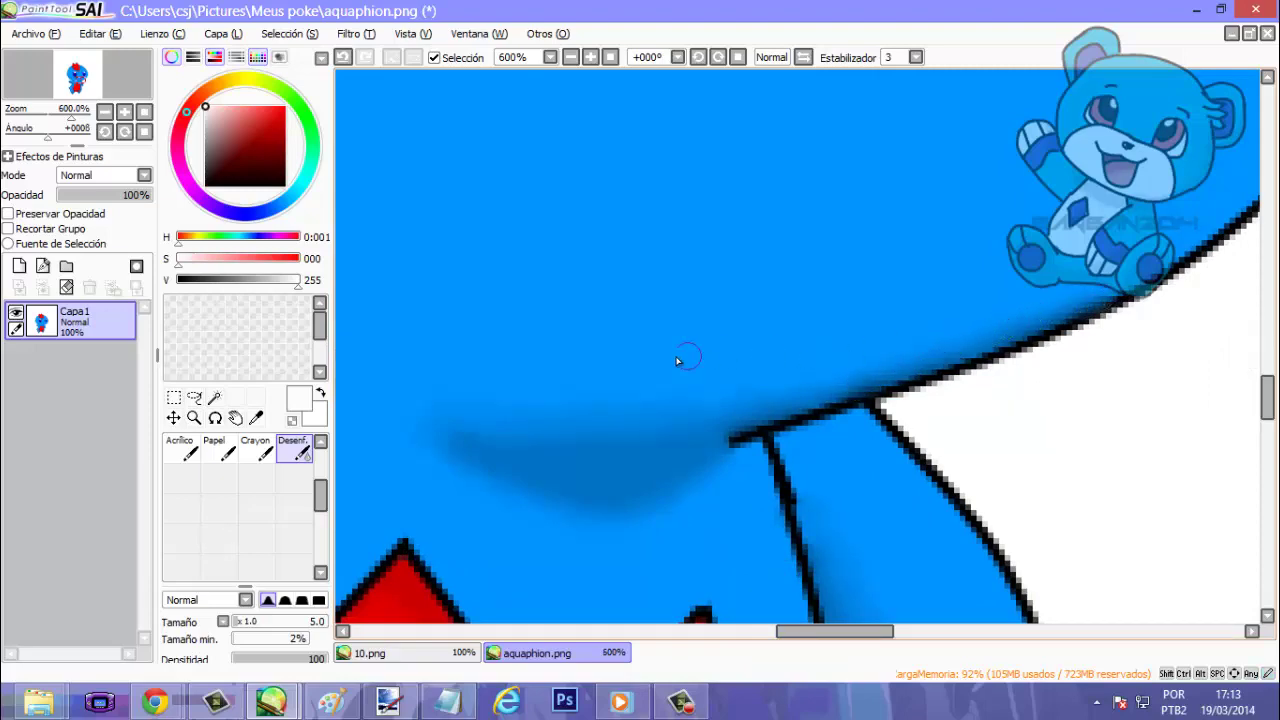
Blur the dark blue shadow on the head beside the left edge of the red crest.
{"action": "key", "text": "Home"}
{"action": "scroll", "coordinate": [514, 124], "scroll_direction": "up", "scroll_amount": 5}
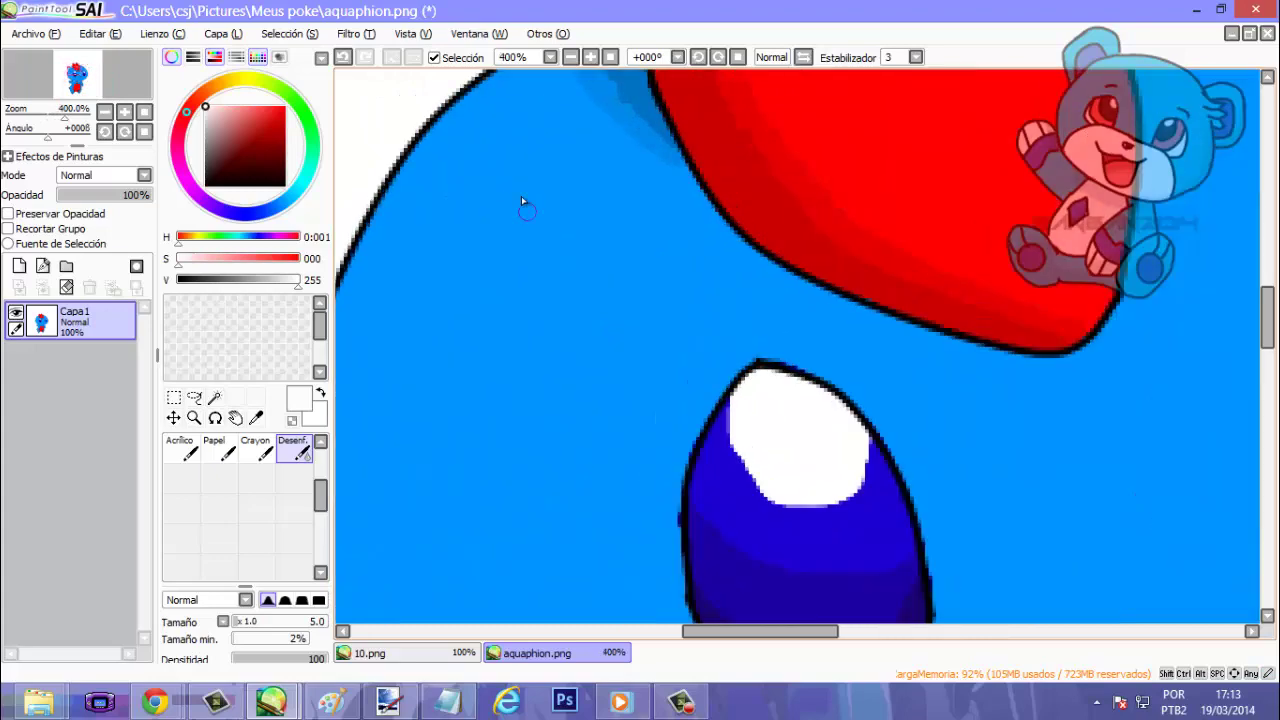
{"action": "scroll", "coordinate": [522, 128], "scroll_direction": "down", "scroll_amount": 1}
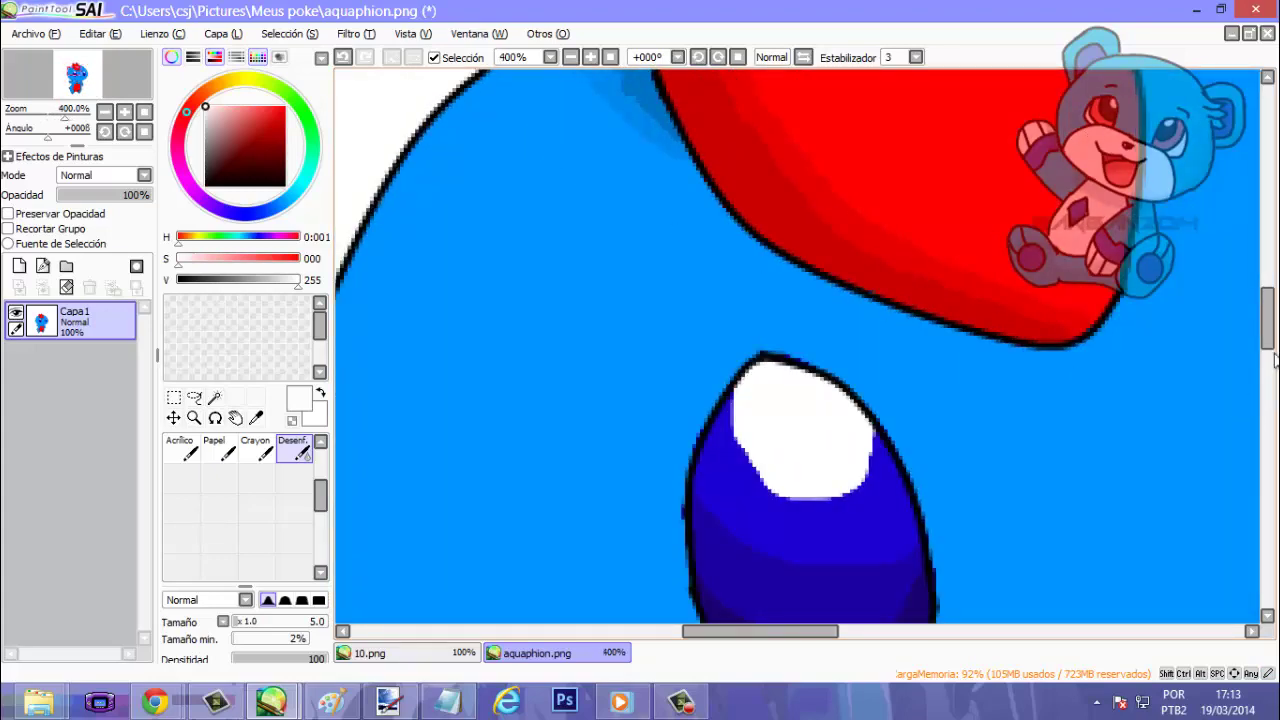
{"action": "left_click_drag", "start_coordinate": [1274, 330], "coordinate": [1274, 300]}
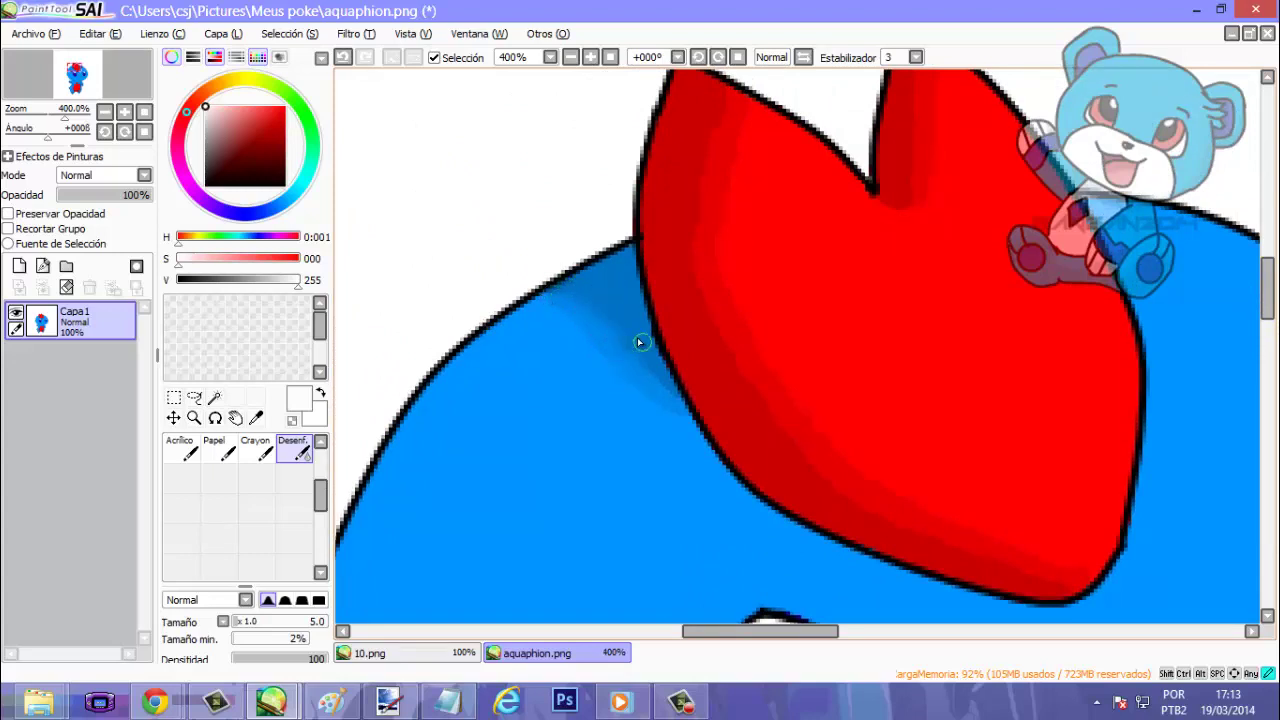
{"action": "mouse_move", "coordinate": [667, 381]}
{"action": "left_mouse_down"}
{"action": "mouse_move", "coordinate": [586, 323]}
{"action": "mouse_move", "coordinate": [577, 290]}
{"action": "left_mouse_up"}
Blur the dark red shadow bands along the bottom and lower right edge of the belly flame.
{"action": "scroll", "coordinate": [560, 312], "scroll_direction": "down", "scroll_amount": 7}
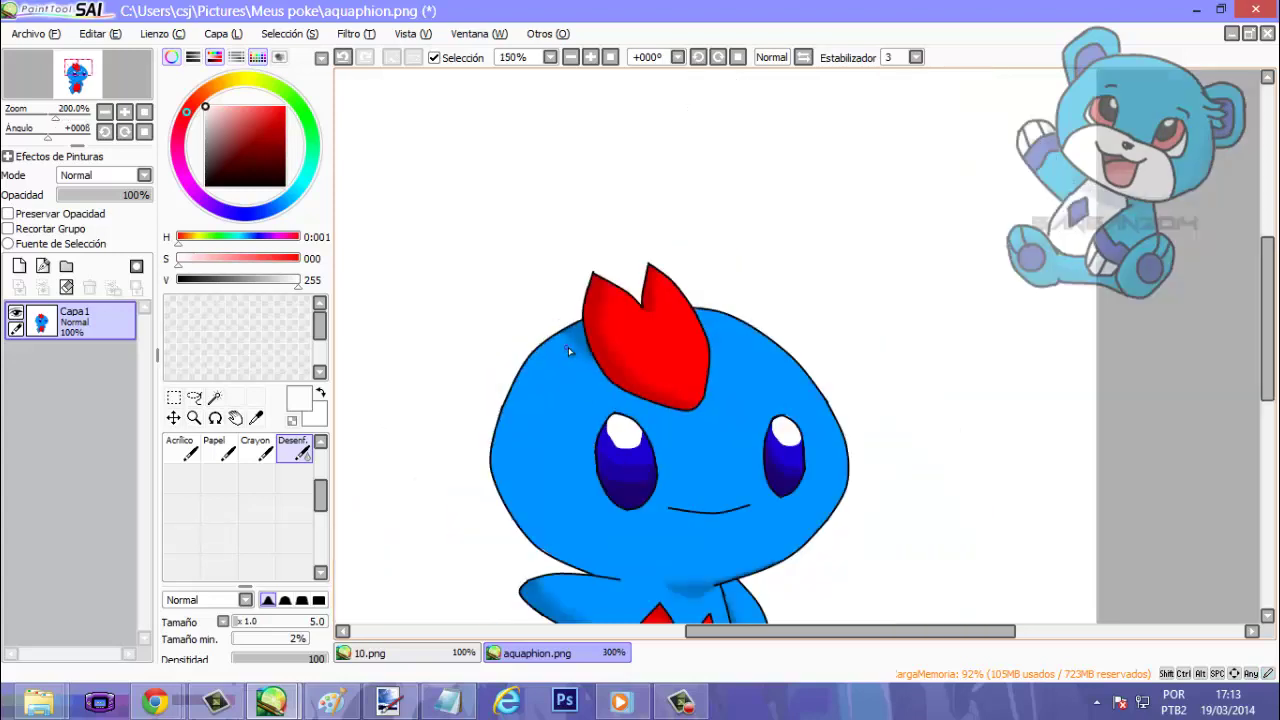
{"action": "scroll", "coordinate": [586, 440], "scroll_direction": "up", "scroll_amount": 2}
{"action": "scroll", "coordinate": [586, 464], "scroll_direction": "up", "scroll_amount": 1}
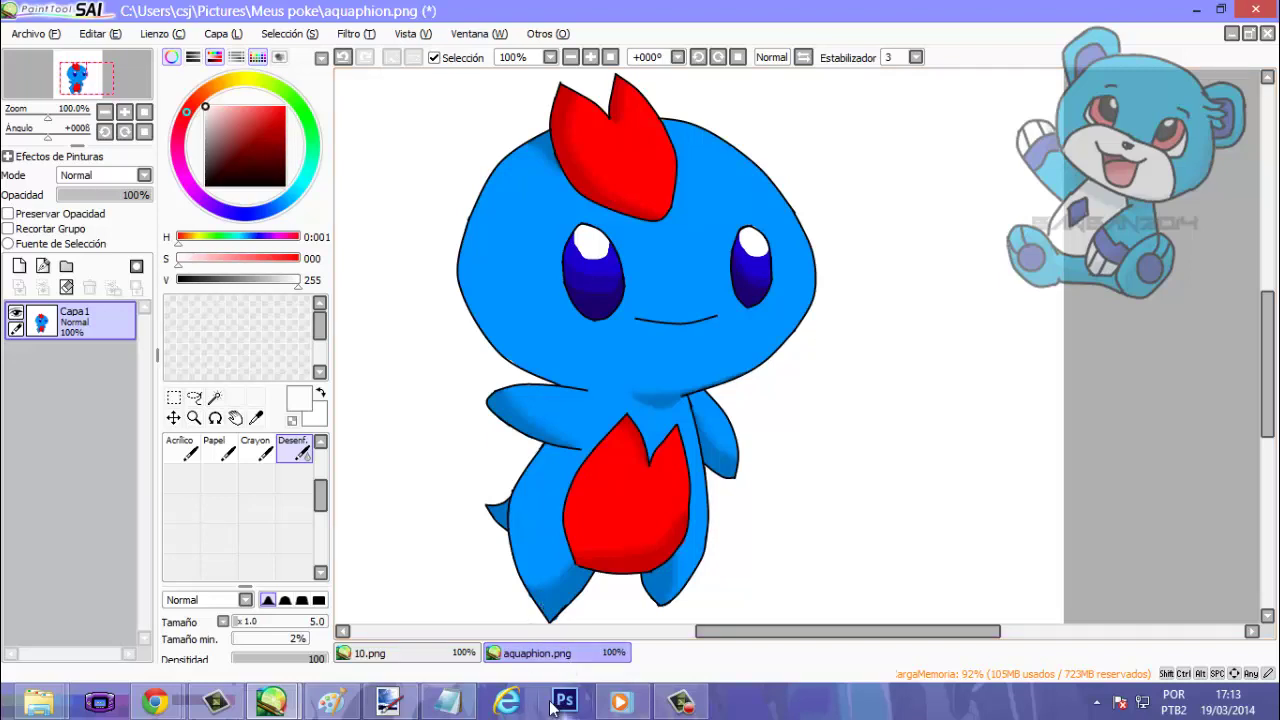
{"action": "scroll", "coordinate": [562, 402], "scroll_direction": "up", "scroll_amount": 1}
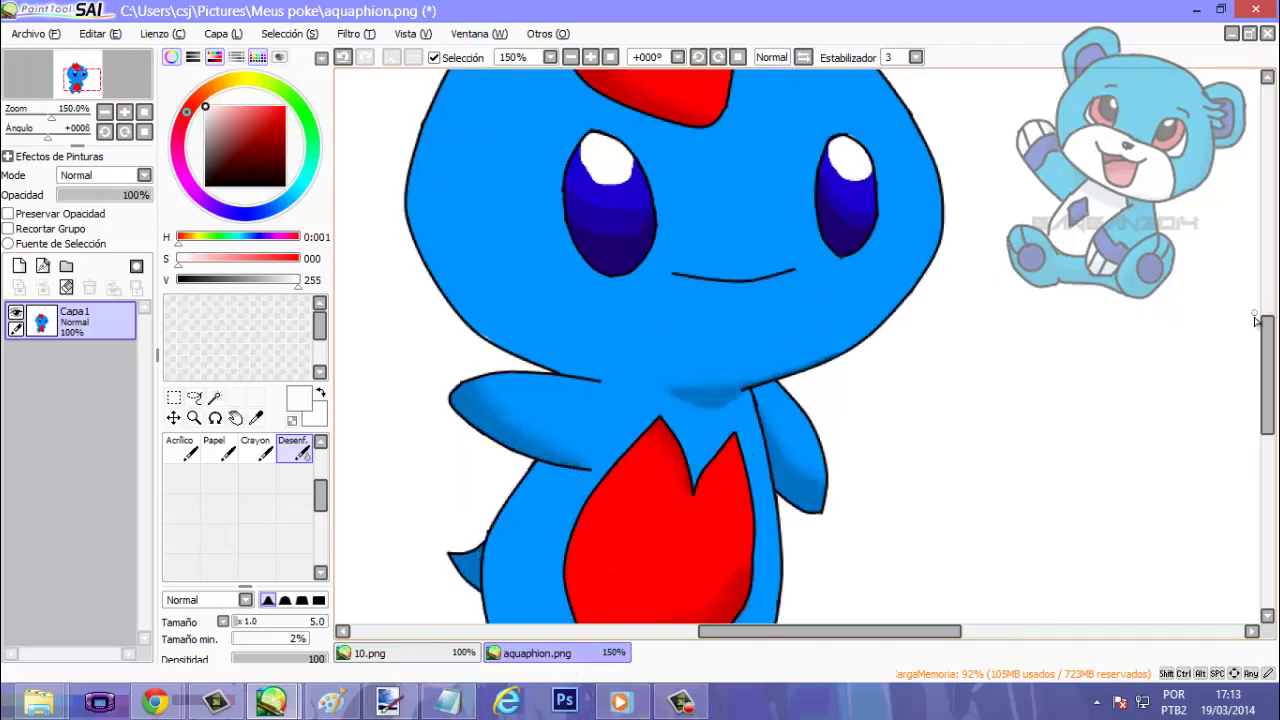
{"action": "scroll", "coordinate": [863, 269], "scroll_direction": "up", "scroll_amount": 4}
{"action": "scroll", "coordinate": [620, 250], "scroll_direction": "up", "scroll_amount": 1}
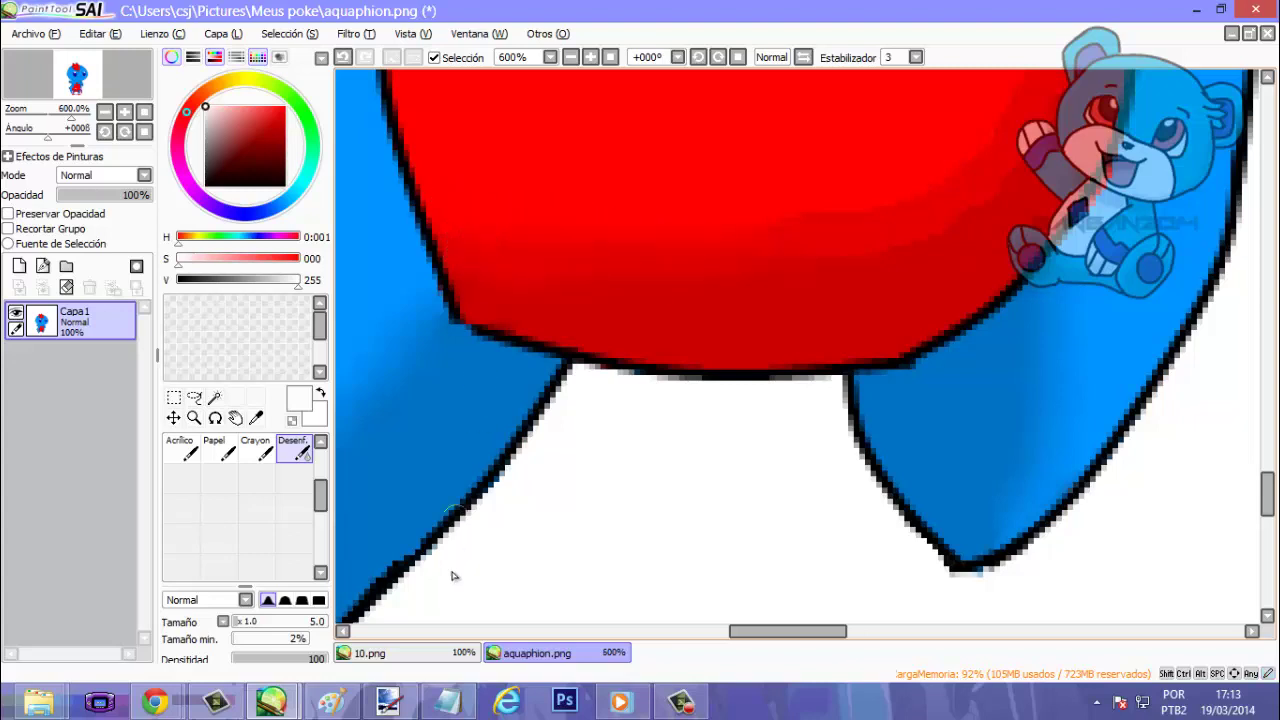
{"action": "scroll", "coordinate": [760, 632], "scroll_direction": "down", "scroll_amount": 2}
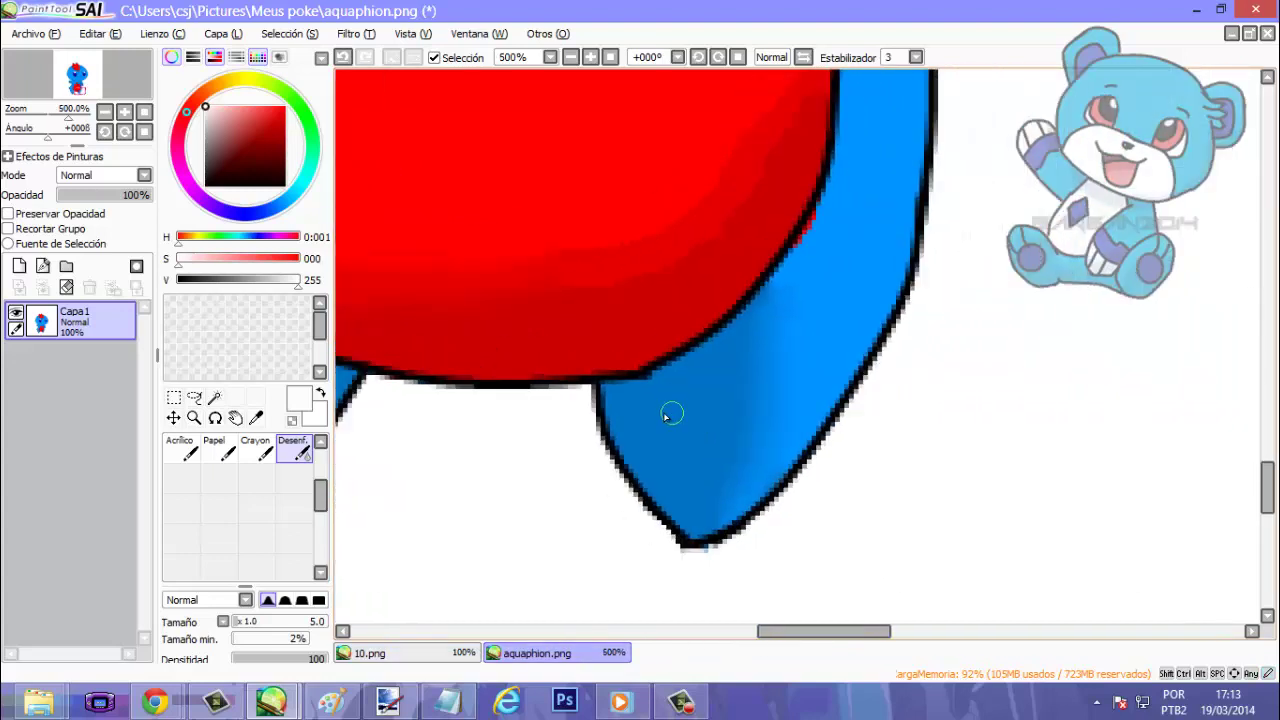
{"action": "scroll", "coordinate": [1260, 452], "scroll_direction": "up", "scroll_amount": 2}
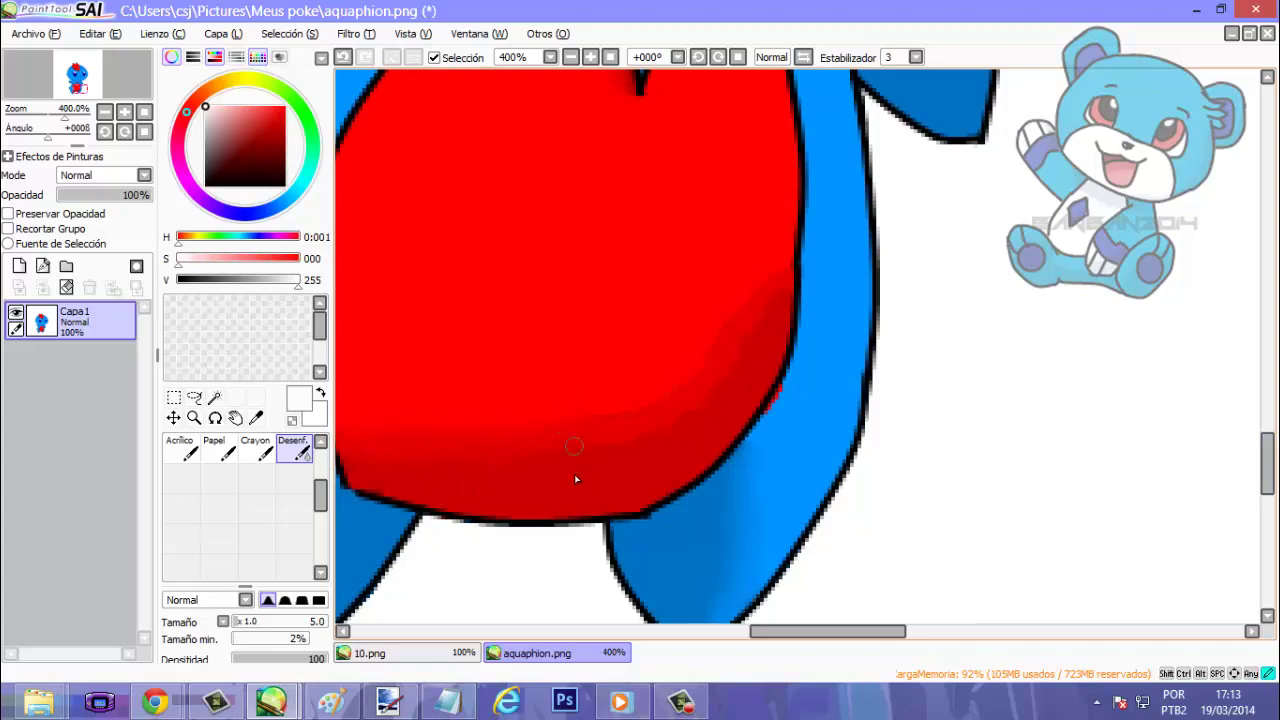
{"action": "scroll", "coordinate": [600, 420], "scroll_direction": "down", "scroll_amount": 2}
{"action": "scroll", "coordinate": [594, 423], "scroll_direction": "up", "scroll_amount": 3}
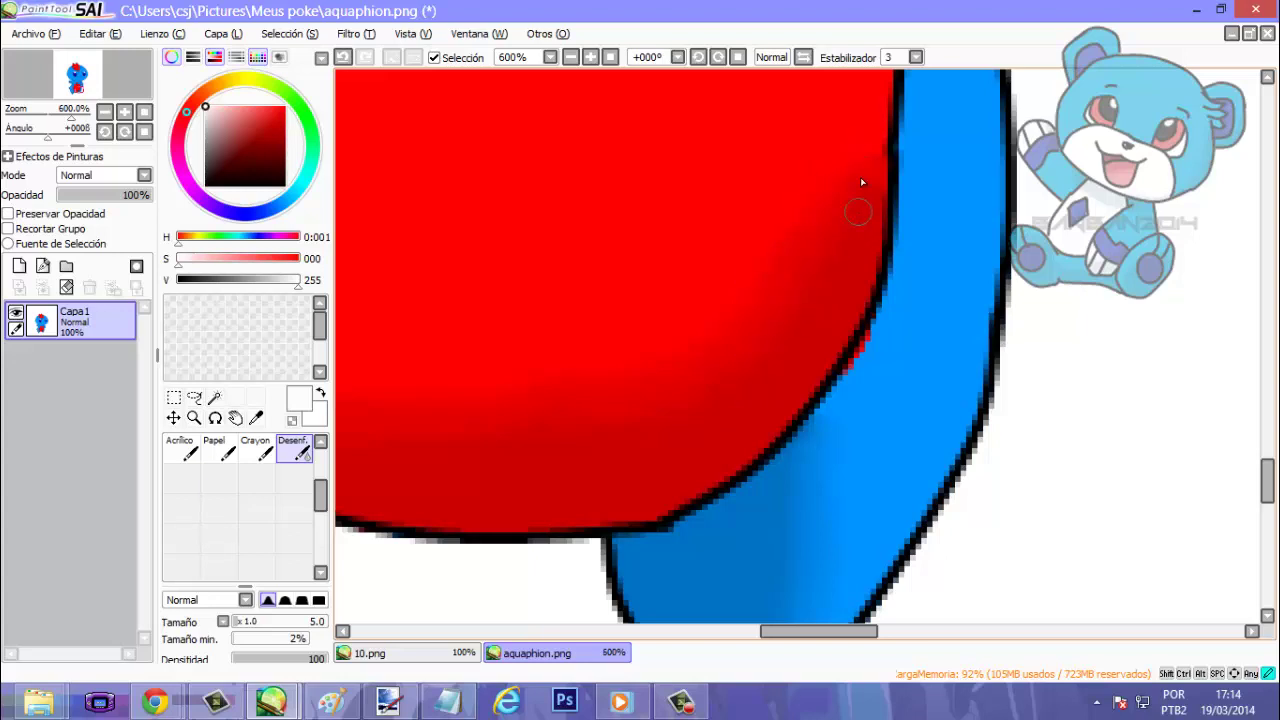
Blur the shadow on the right edge of the belly flame and the middle of the crest's left-hand dark red band.
{"action": "left_click_drag", "start_coordinate": [872, 170], "coordinate": [866, 200]}
{"action": "scroll", "coordinate": [510, 424], "scroll_direction": "down", "scroll_amount": 6}
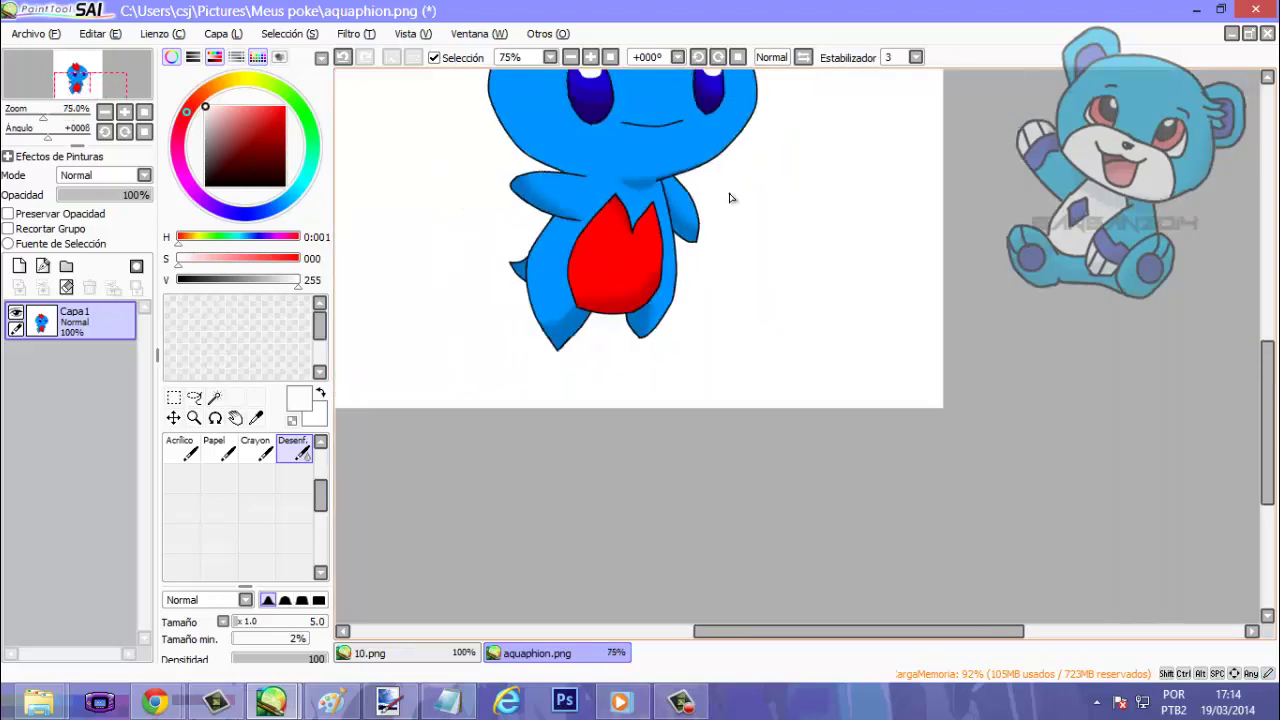
{"action": "left_click_drag", "start_coordinate": [1268, 470], "coordinate": [1208, 343]}
{"action": "scroll", "coordinate": [608, 347], "scroll_direction": "up", "scroll_amount": 6}
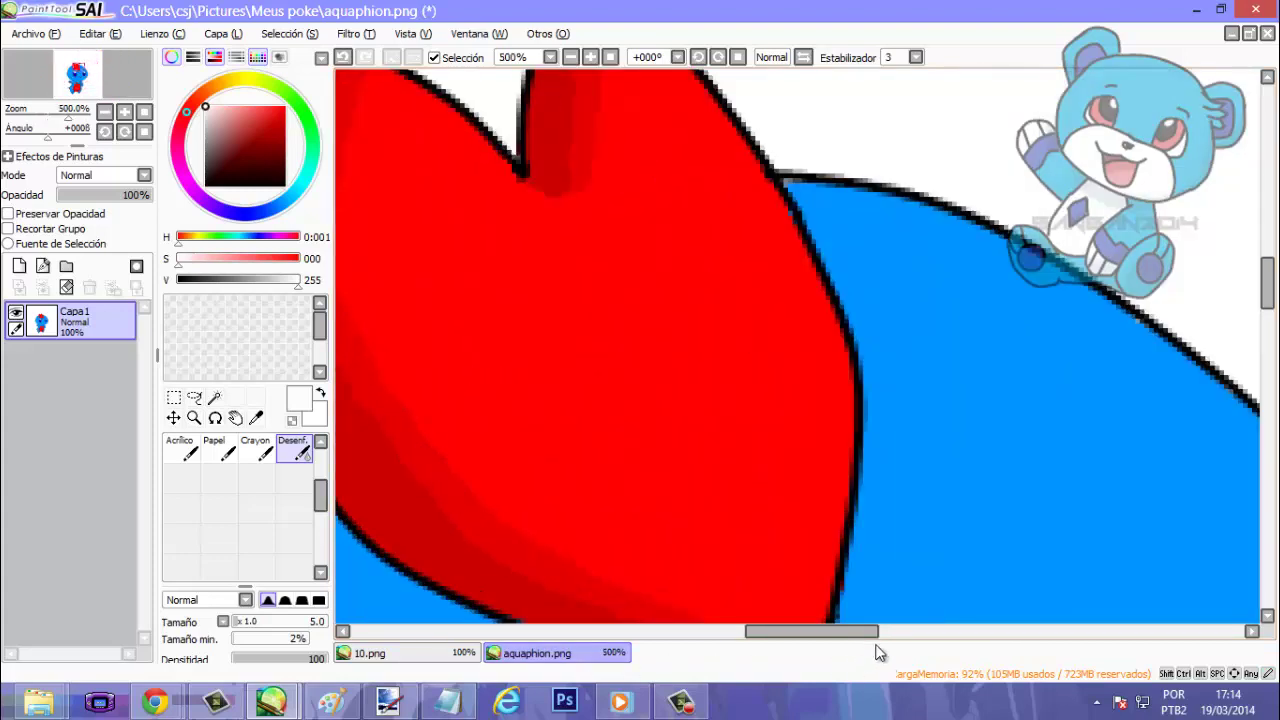
{"action": "left_click_drag", "start_coordinate": [841, 633], "coordinate": [780, 550]}
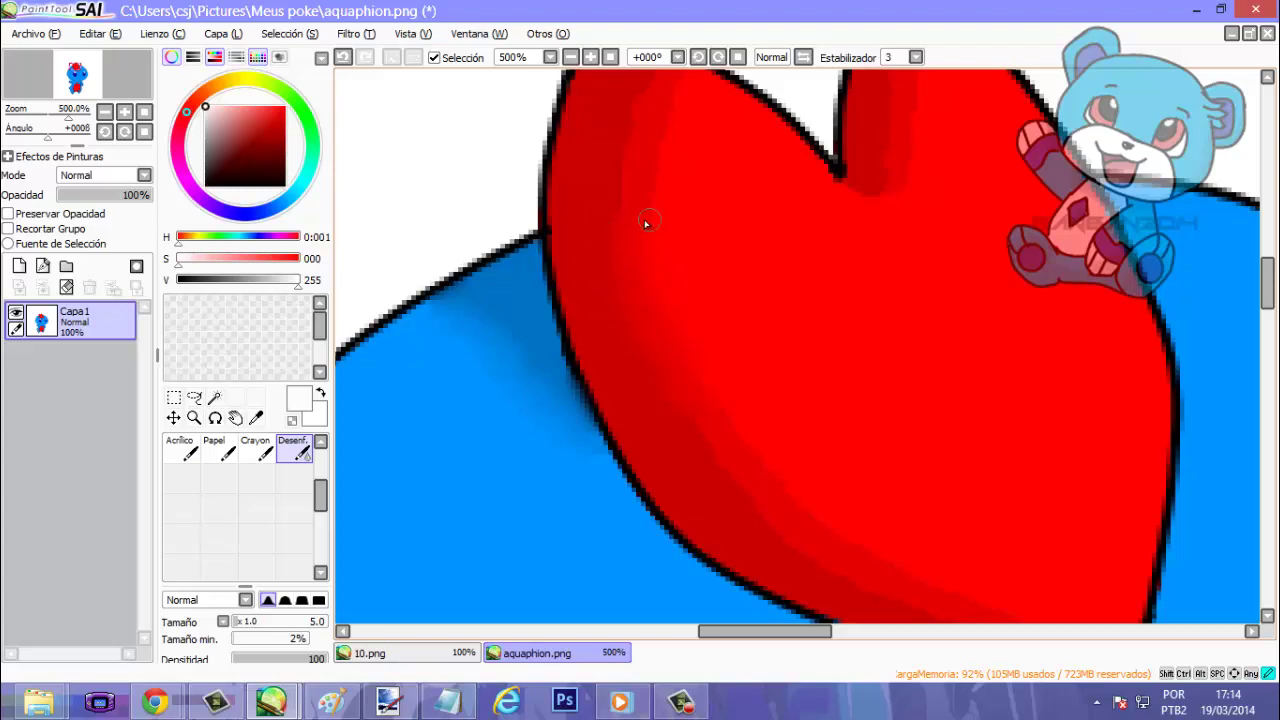
Switch to Notepad and add the line "bou almentar o pincel pra ir mais rapido" below the existing instructions.
{"action": "left_click", "coordinate": [448, 701]}
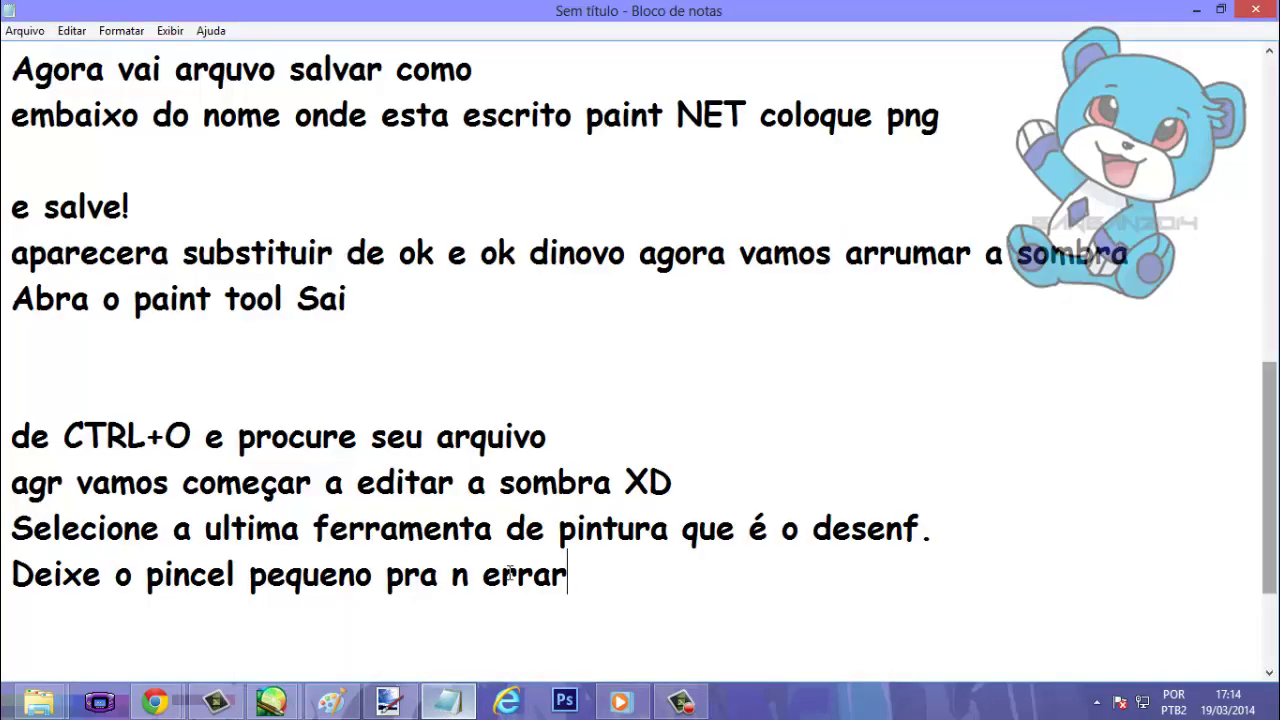
{"action": "key", "text": "Return"}
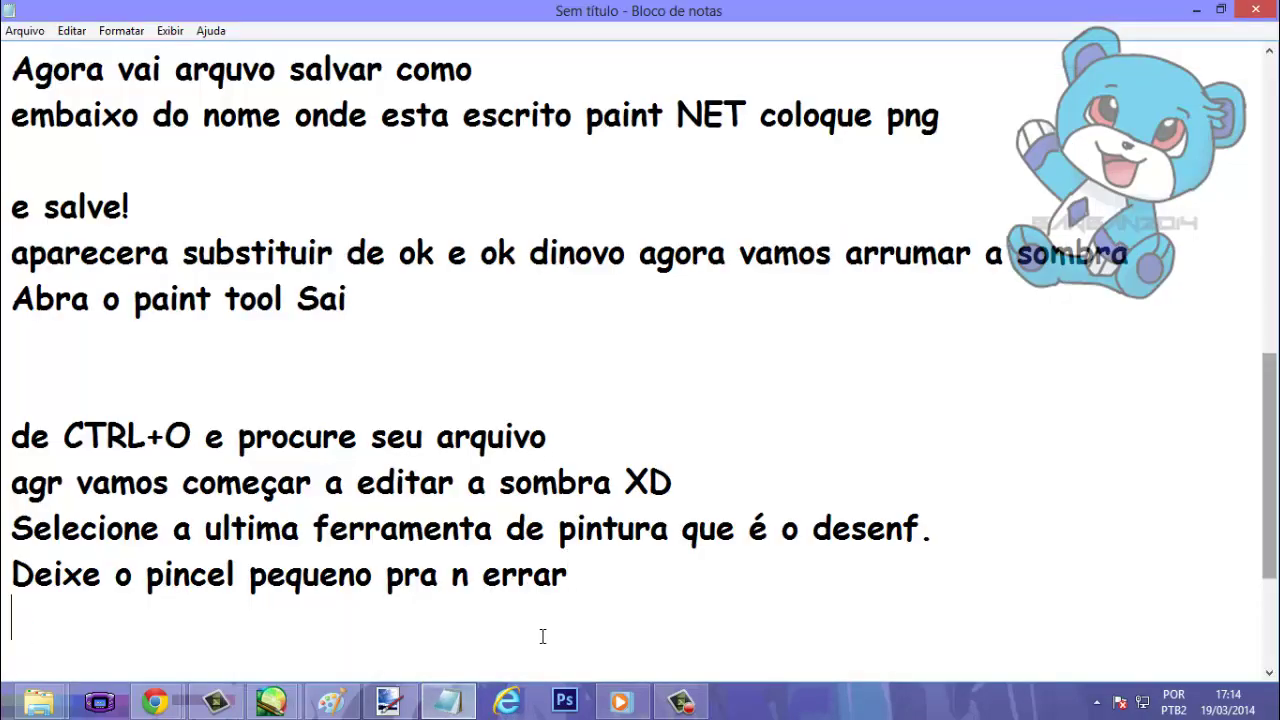
{"action": "key", "text": "BackSpace"}
{"action": "type", "text": "vo"}
{"action": "key", "text": "BackSpace"}
{"action": "key", "text": "BackSpace"}
{"action": "key", "text": "Return"}
{"action": "type", "text": "bou "}
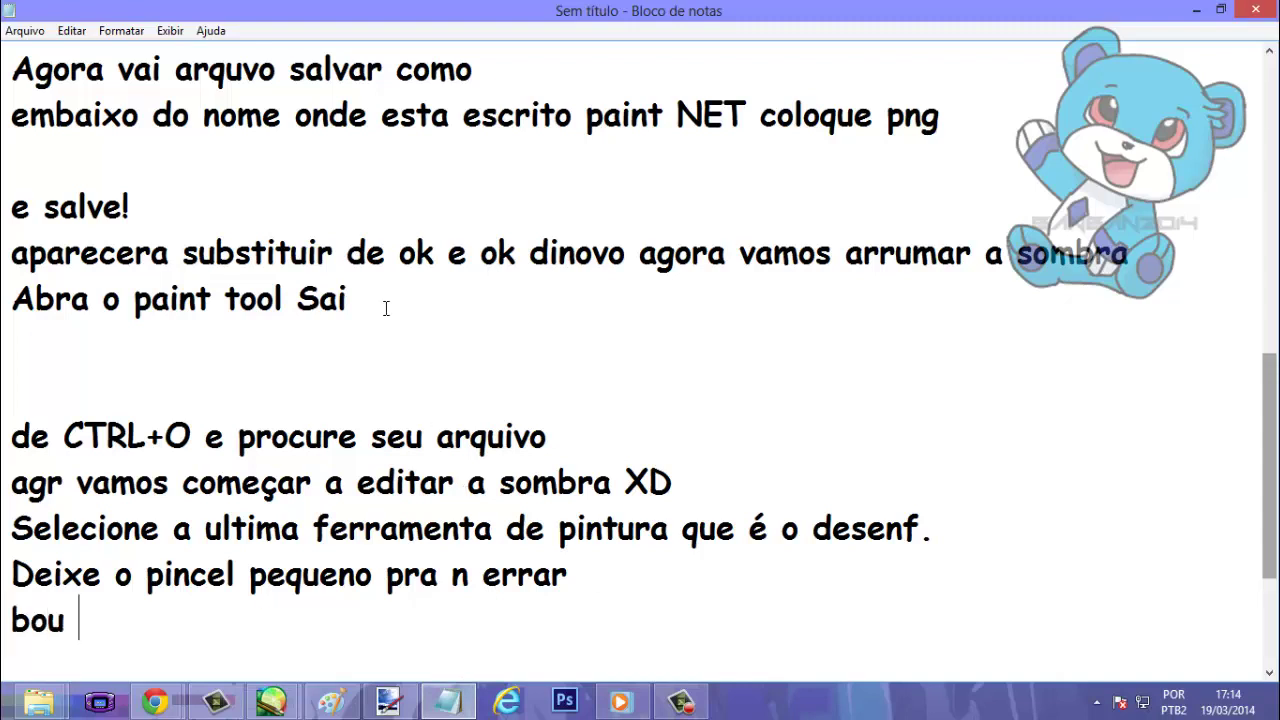
{"action": "type", "text": "almenta"}
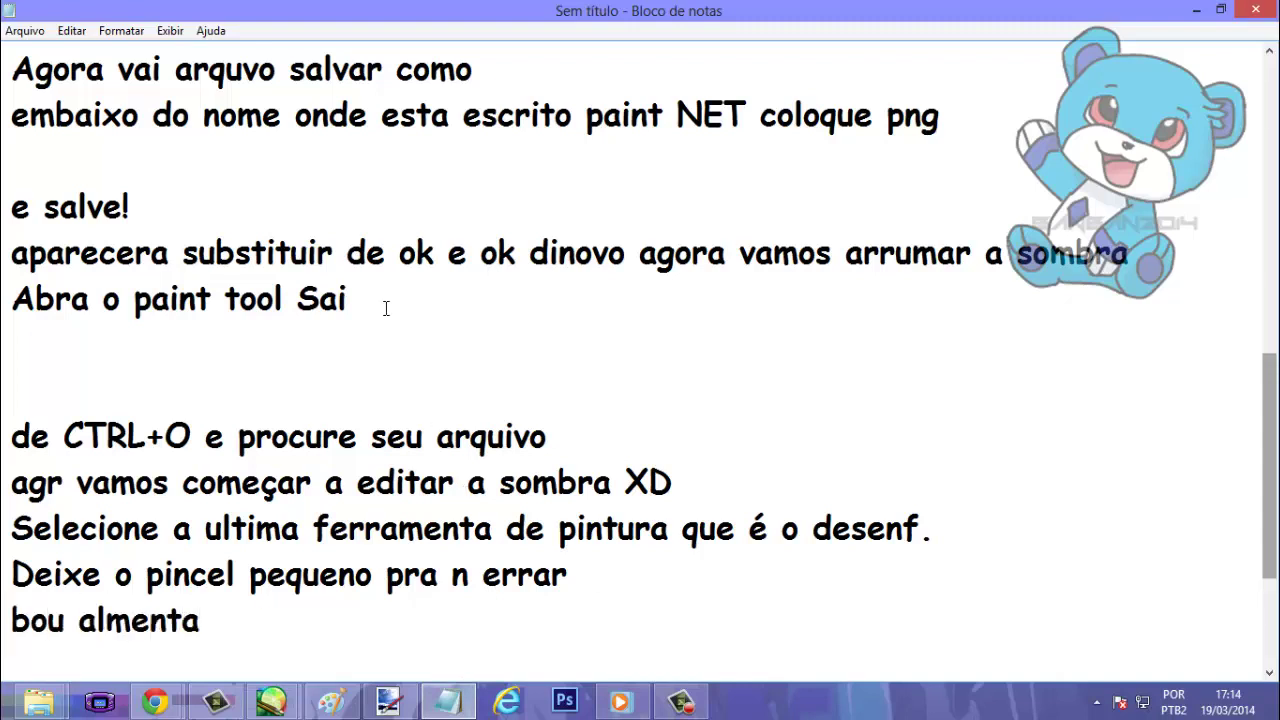
{"action": "type", "text": "r o pince"}
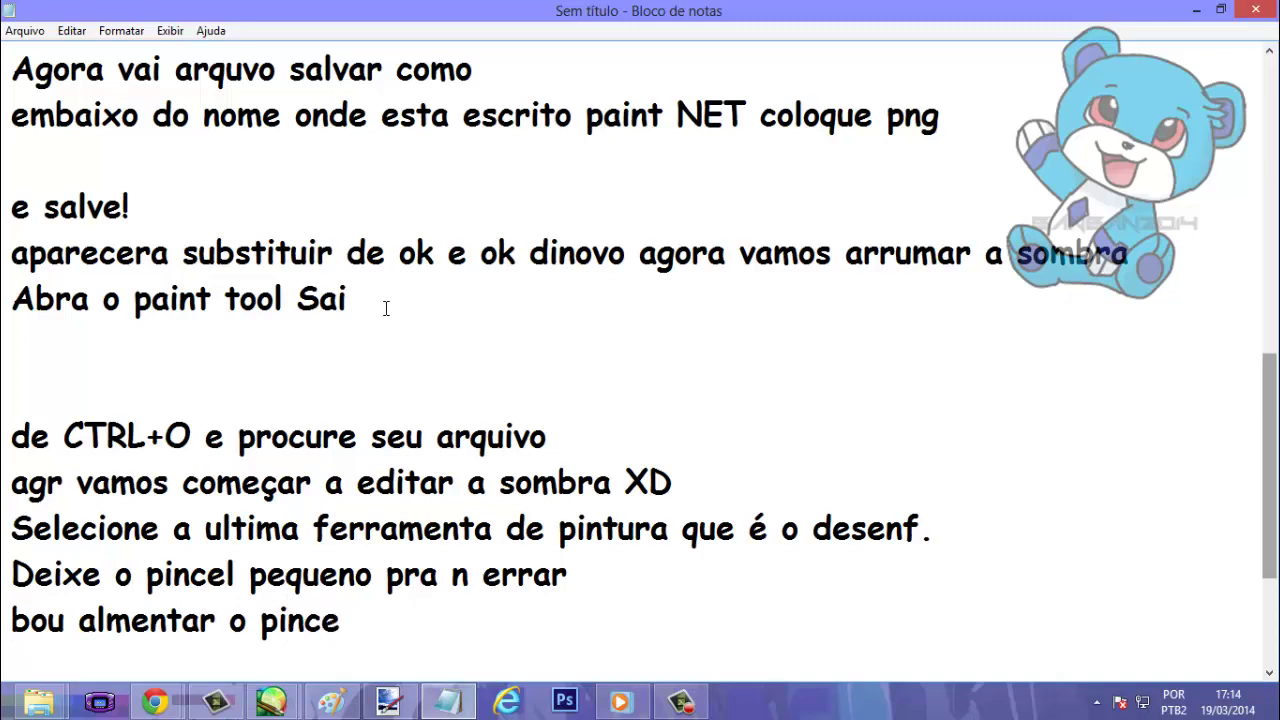
{"action": "type", "text": "l pra ir ma"}
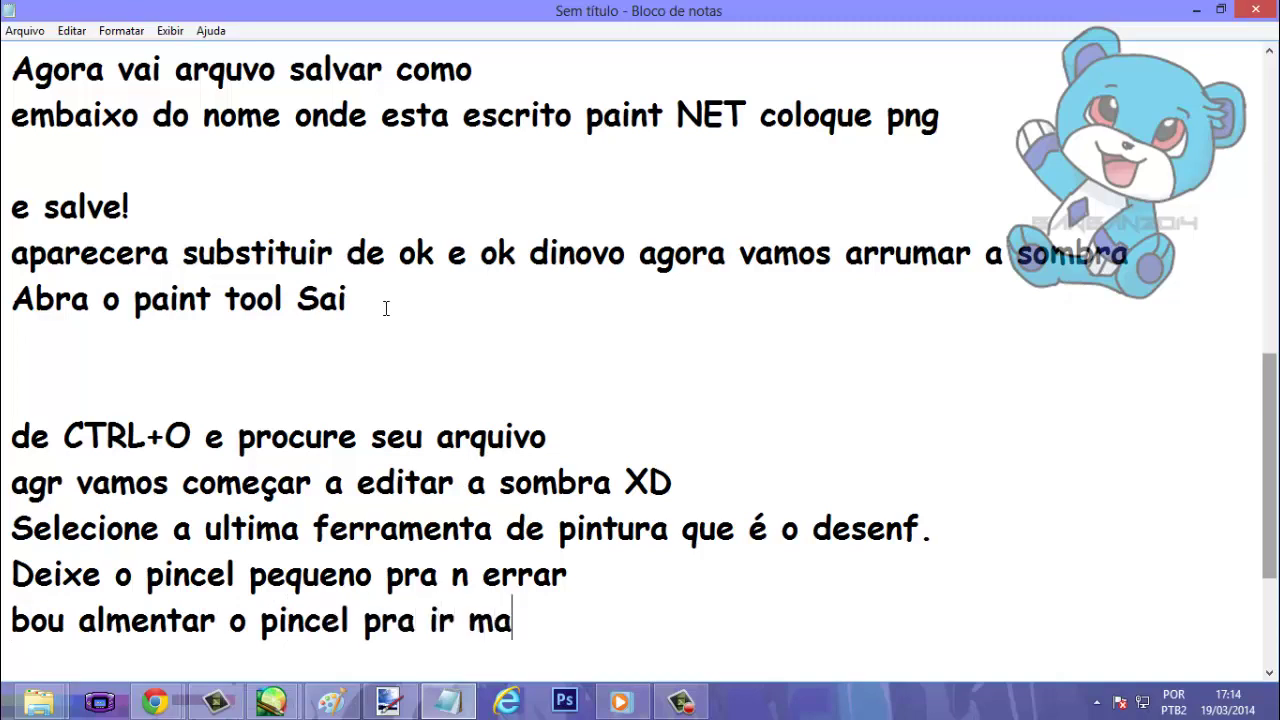
{"action": "type", "text": "is ra"}
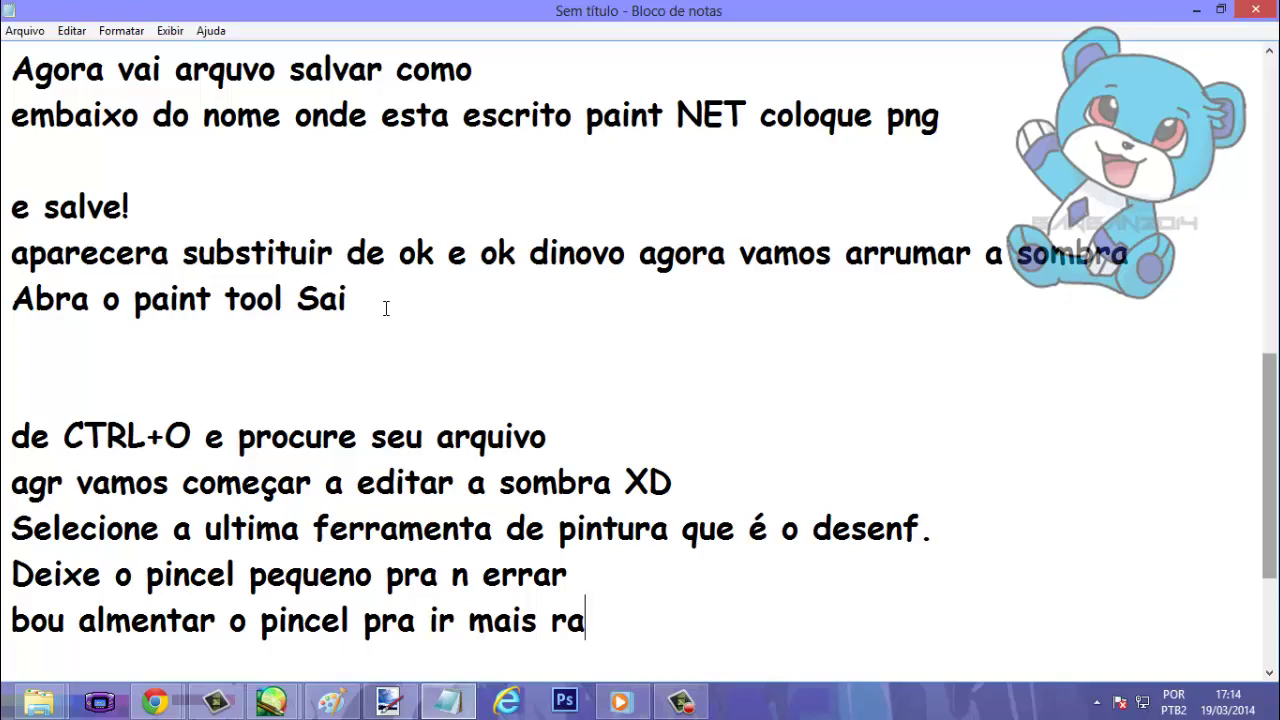
{"action": "type", "text": "pido"}
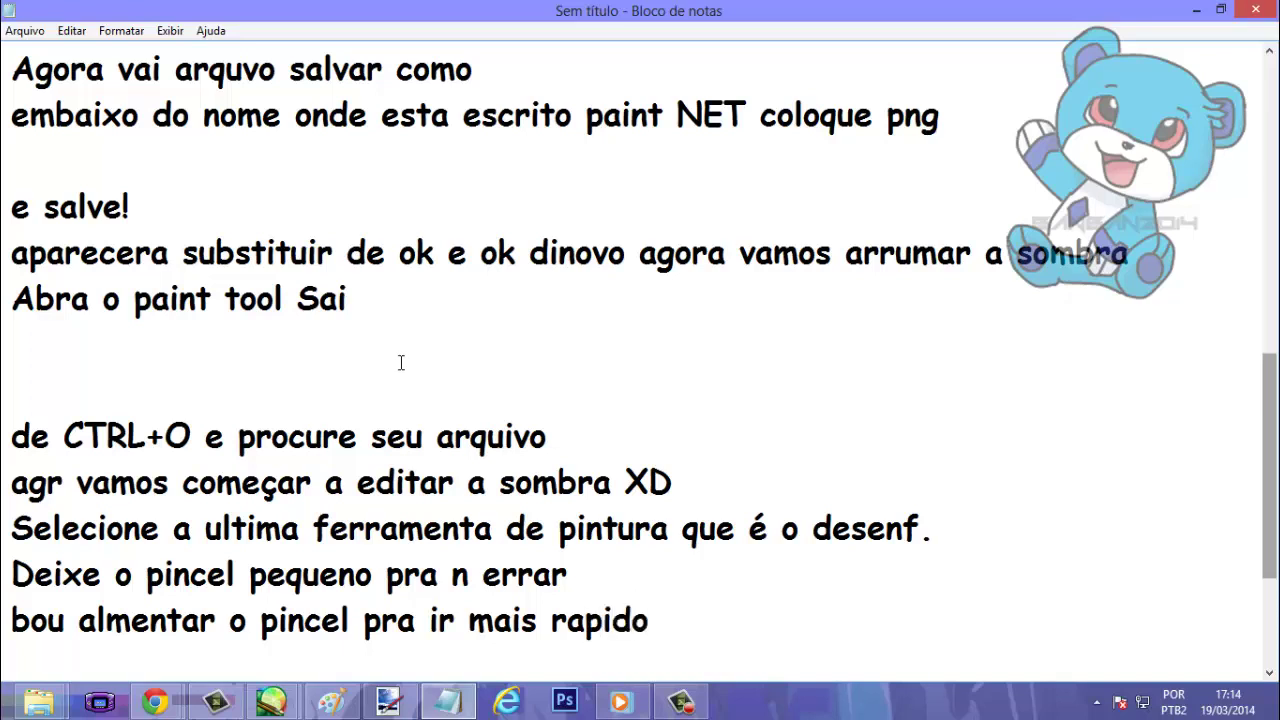
Switch to PaintTool SAI, set the Desenf. brush size to 13 and blur the dark red shadow along the crest's left side.
{"action": "mouse_move", "coordinate": [271, 702]}
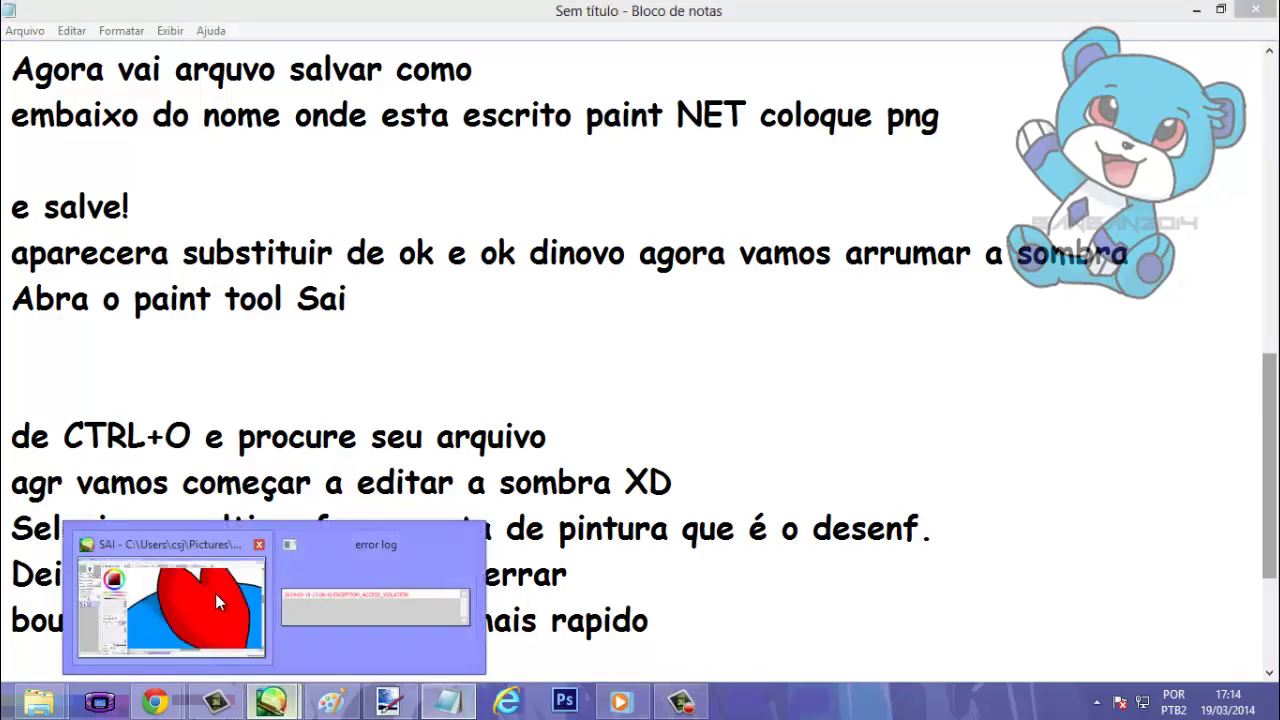
{"action": "left_click", "coordinate": [215, 593]}
{"action": "left_click_drag", "start_coordinate": [246, 622], "coordinate": [255, 627]}
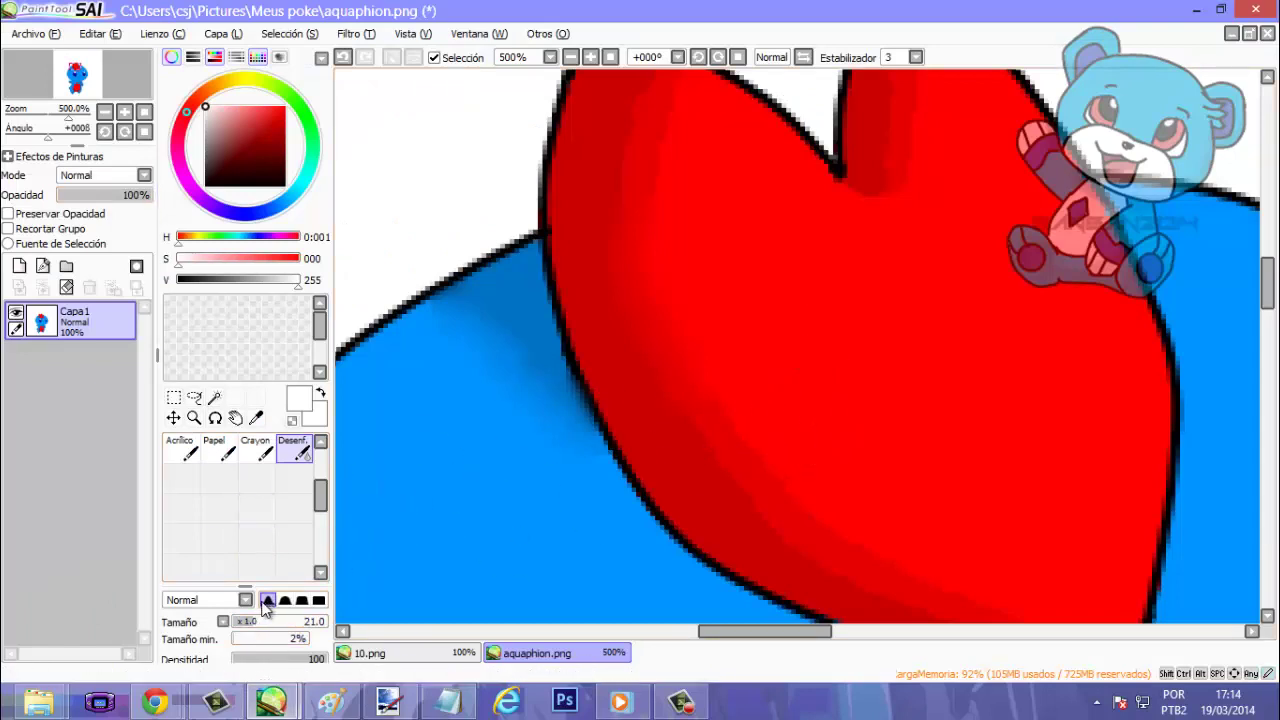
{"action": "left_click_drag", "start_coordinate": [248, 624], "coordinate": [241, 624]}
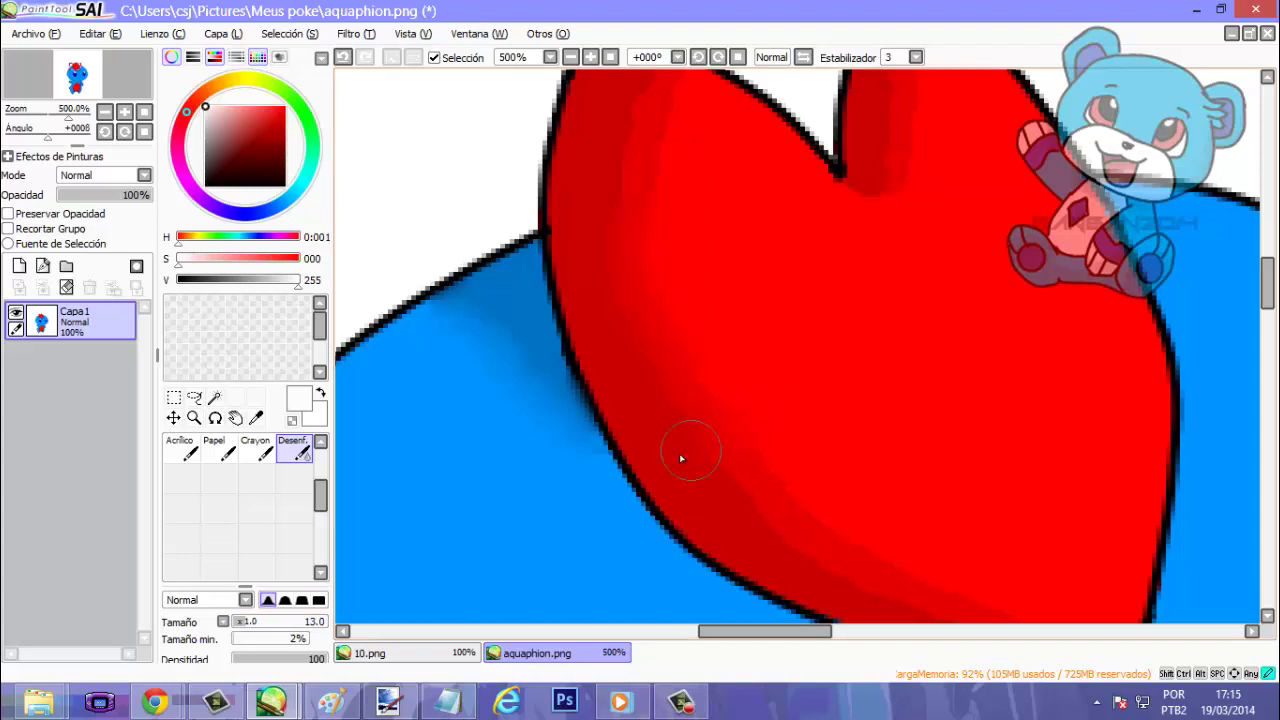
{"action": "mouse_move", "coordinate": [755, 381]}
{"action": "left_mouse_down"}
{"action": "mouse_move", "coordinate": [657, 417]}
{"action": "mouse_move", "coordinate": [705, 385]}
{"action": "left_mouse_up"}
{"action": "mouse_move", "coordinate": [648, 240]}
{"action": "left_mouse_down"}
{"action": "mouse_move", "coordinate": [614, 177]}
{"action": "mouse_move", "coordinate": [652, 187]}
{"action": "left_mouse_up"}
Blur the dark red shadow along the bottom edge of the crest, undoing the stroke that smudges the outline.
{"action": "scroll", "coordinate": [651, 134], "scroll_direction": "down", "scroll_amount": 3}
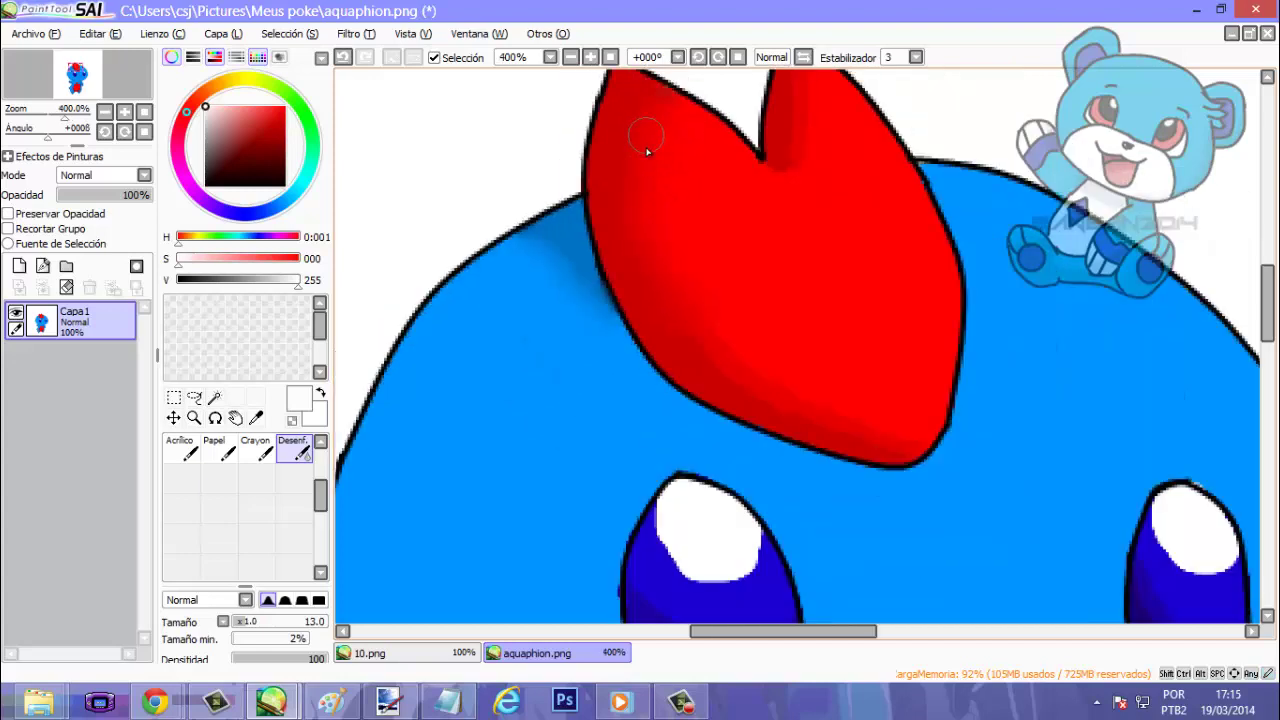
{"action": "scroll", "coordinate": [651, 294], "scroll_direction": "up", "scroll_amount": 3}
{"action": "left_click_drag", "start_coordinate": [670, 426], "coordinate": [684, 440]}
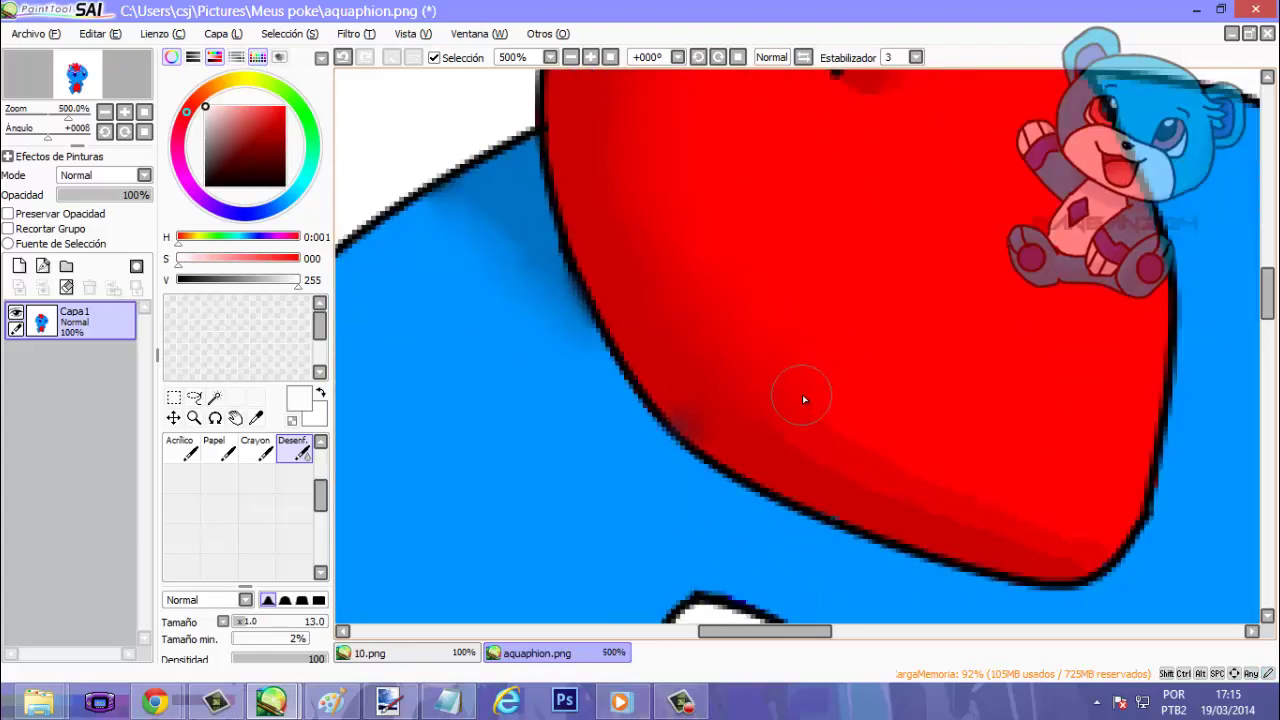
{"action": "key", "text": "ctrl+z"}
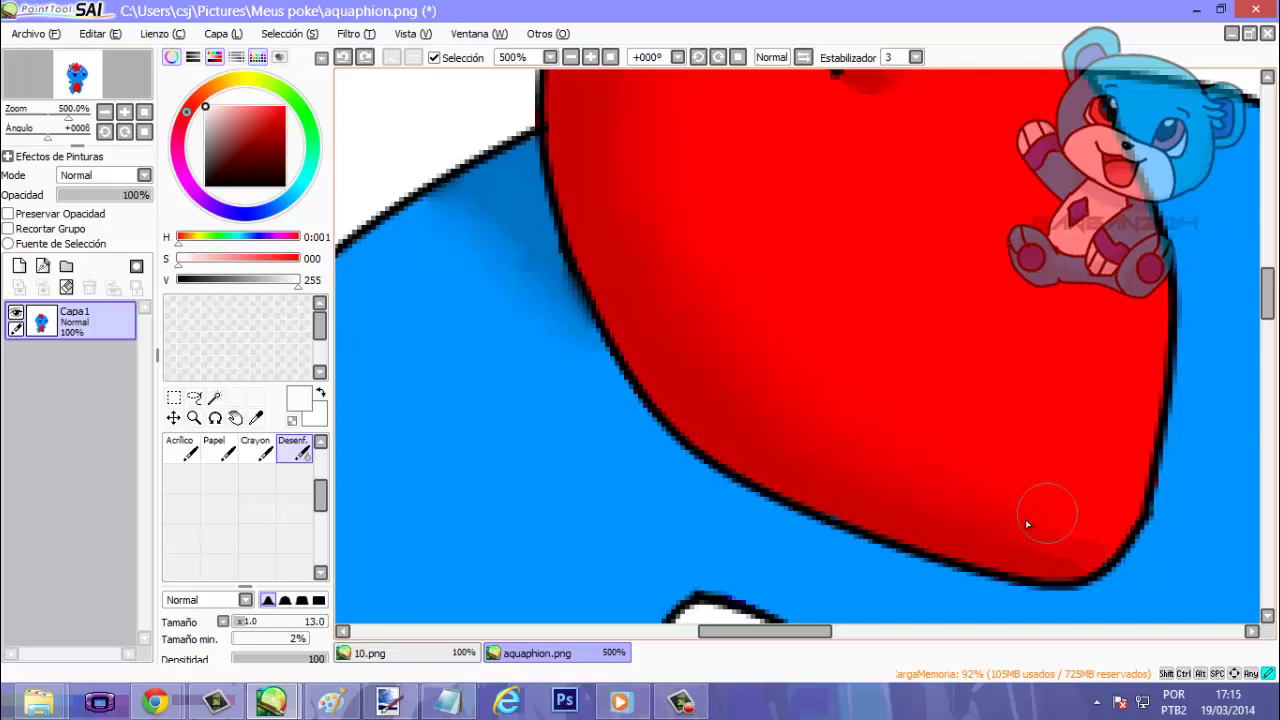
{"action": "mouse_move", "coordinate": [1027, 523]}
{"action": "left_mouse_down"}
{"action": "mouse_move", "coordinate": [987, 546]}
{"action": "mouse_move", "coordinate": [1046, 535]}
{"action": "left_mouse_up"}
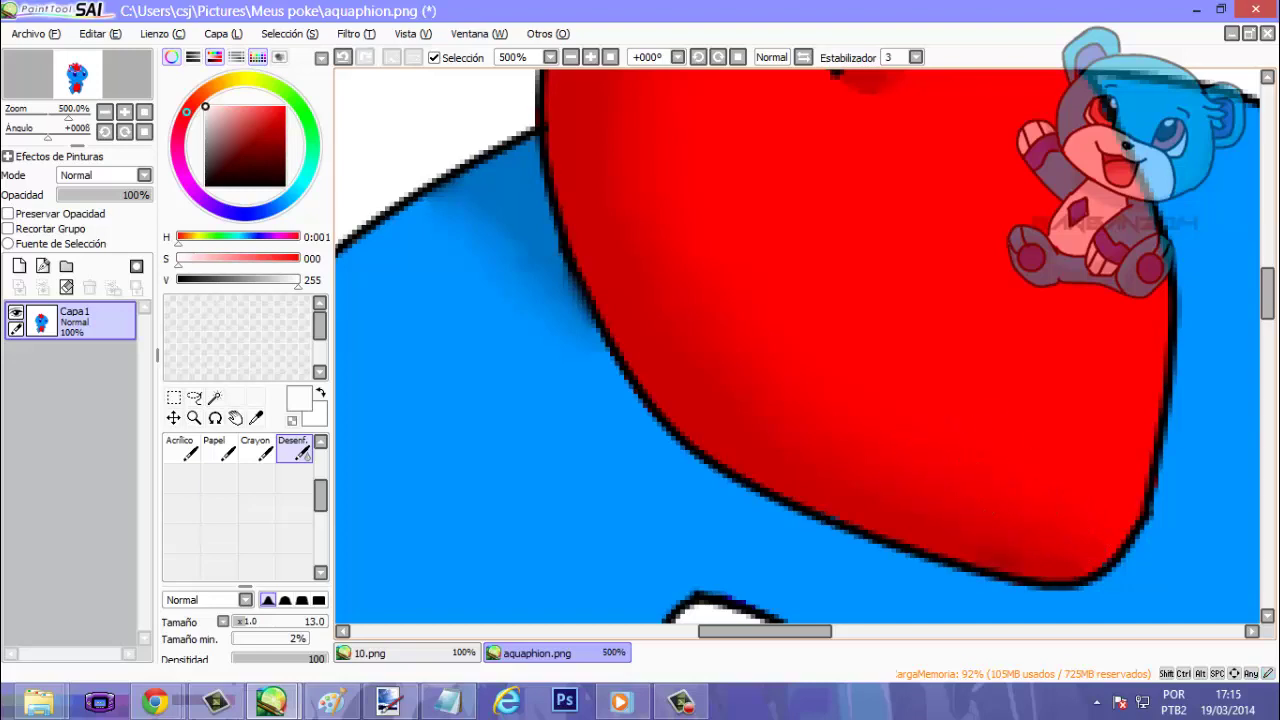
Blur the dark red shadow on the crest's right-hand tip and check the whole character.
{"action": "scroll", "coordinate": [917, 420], "scroll_direction": "up", "scroll_amount": 5}
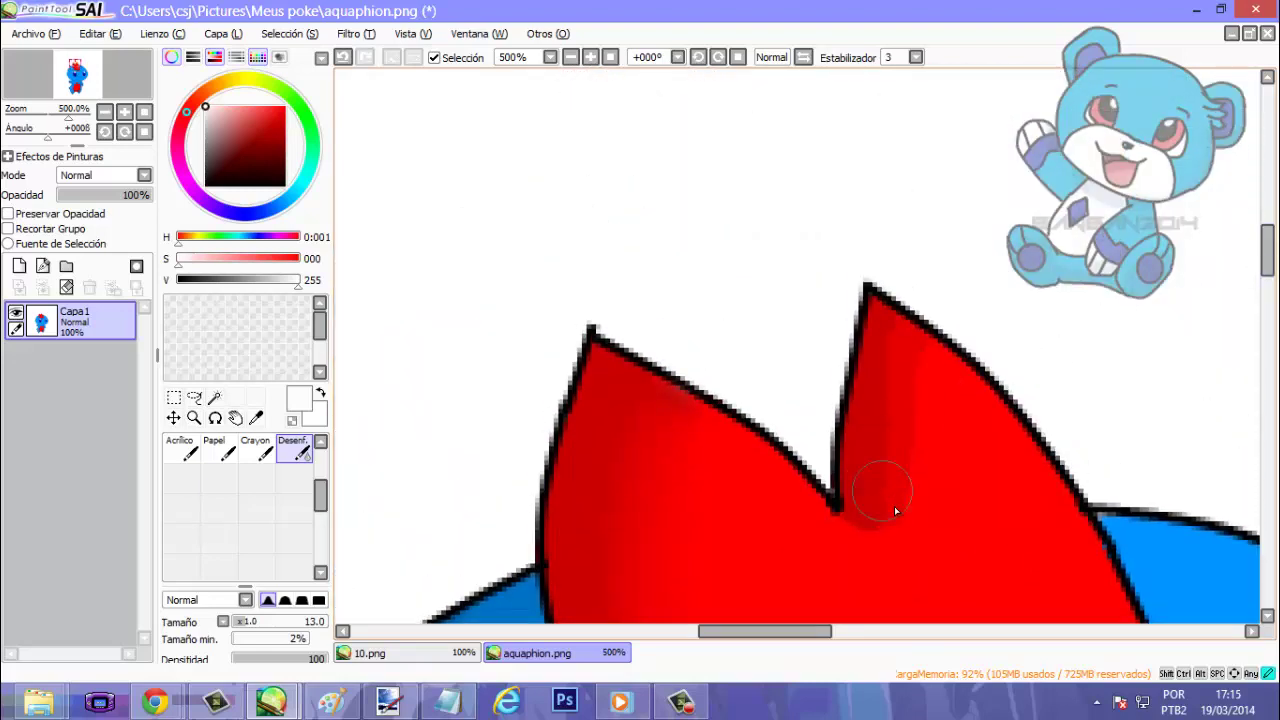
{"action": "mouse_move", "coordinate": [890, 553]}
{"action": "left_mouse_down"}
{"action": "mouse_move", "coordinate": [878, 513]}
{"action": "mouse_move", "coordinate": [896, 483]}
{"action": "mouse_move", "coordinate": [915, 489]}
{"action": "mouse_move", "coordinate": [906, 429]}
{"action": "mouse_move", "coordinate": [917, 470]}
{"action": "mouse_move", "coordinate": [898, 349]}
{"action": "mouse_move", "coordinate": [929, 416]}
{"action": "mouse_move", "coordinate": [892, 342]}
{"action": "mouse_move", "coordinate": [918, 454]}
{"action": "mouse_move", "coordinate": [879, 408]}
{"action": "mouse_move", "coordinate": [890, 497]}
{"action": "left_mouse_up"}
{"action": "scroll", "coordinate": [890, 497], "scroll_direction": "down", "scroll_amount": 7}
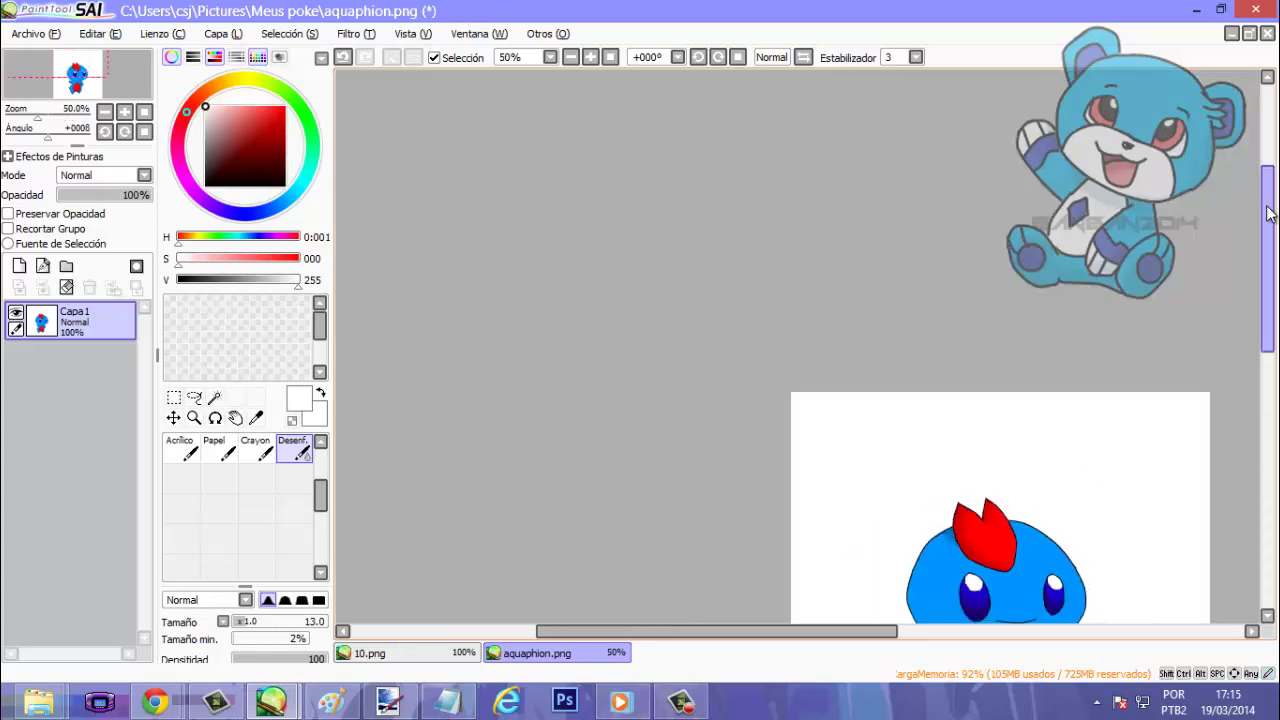
{"action": "left_click_drag", "start_coordinate": [1264, 240], "coordinate": [1260, 290]}
{"action": "scroll", "coordinate": [862, 305], "scroll_direction": "up", "scroll_amount": 3}
{"action": "scroll", "coordinate": [862, 305], "scroll_direction": "down", "scroll_amount": 2}
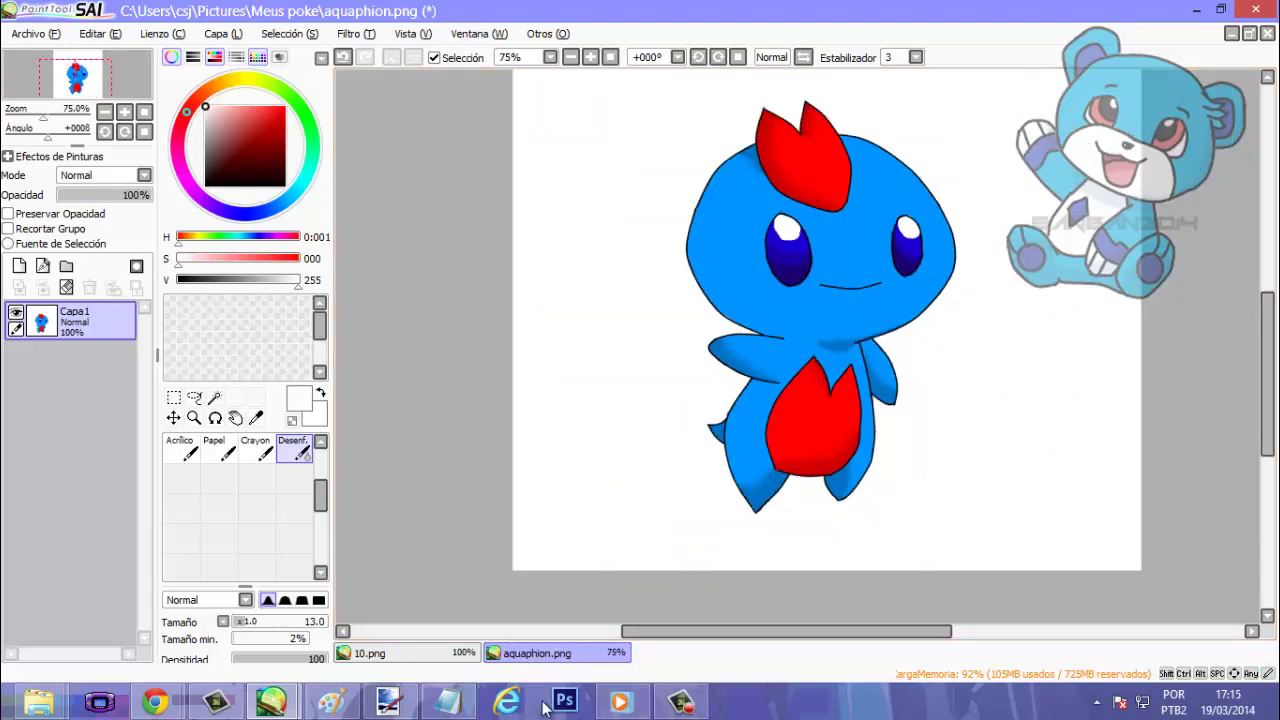
Switch to Notepad and add the line "Quase pronto agr fazemos o msm com o olho".
{"action": "left_click", "coordinate": [448, 702]}
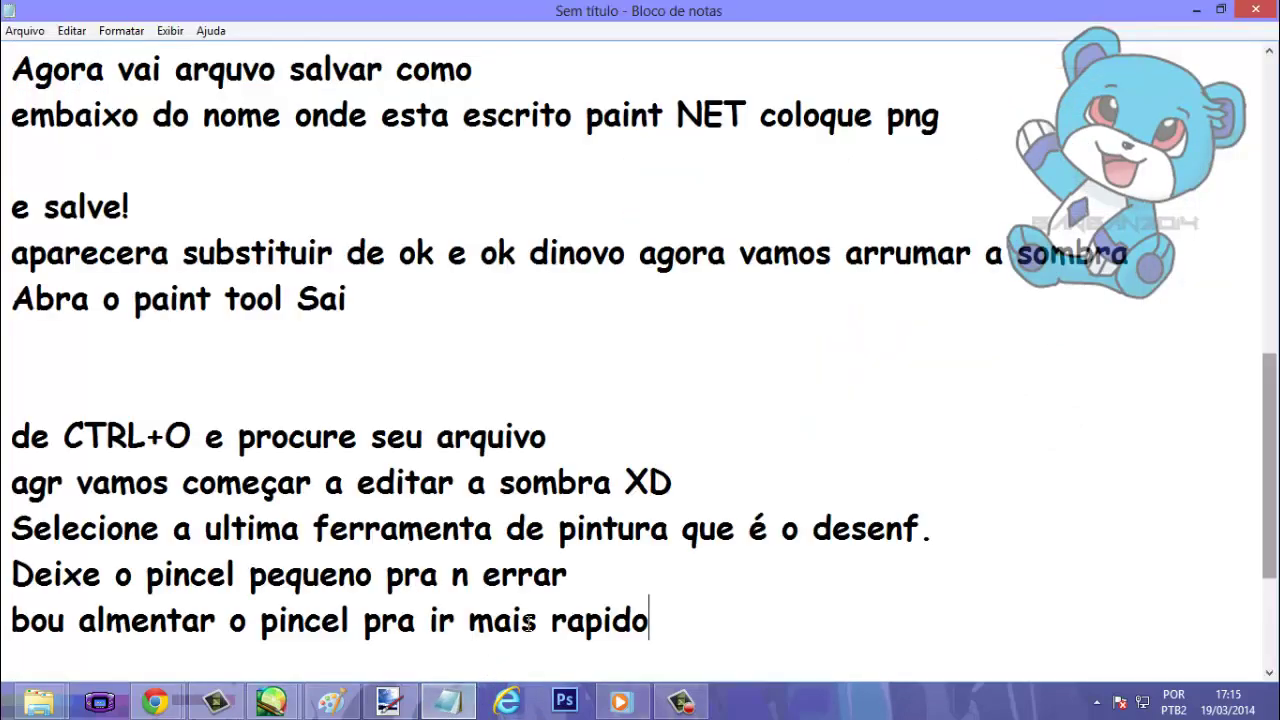
{"action": "key", "text": "Return"}
{"action": "type", "text": "Quas"}
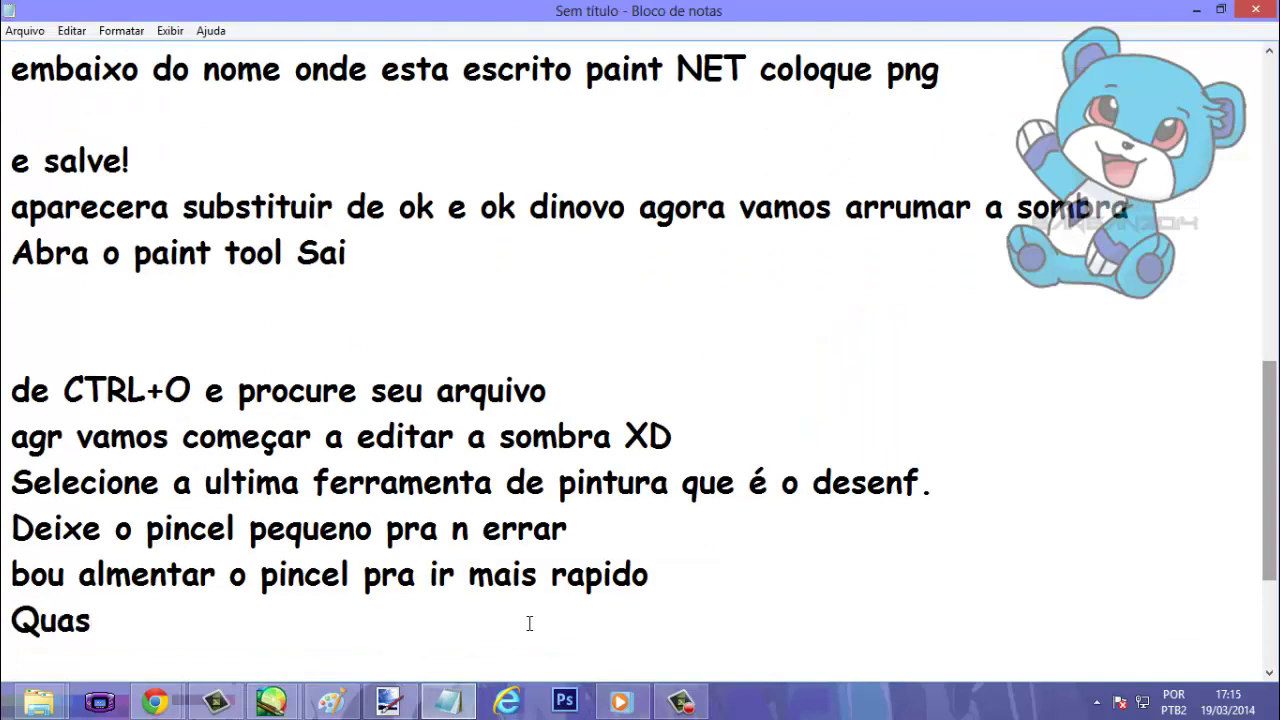
{"action": "type", "text": "e pron"}
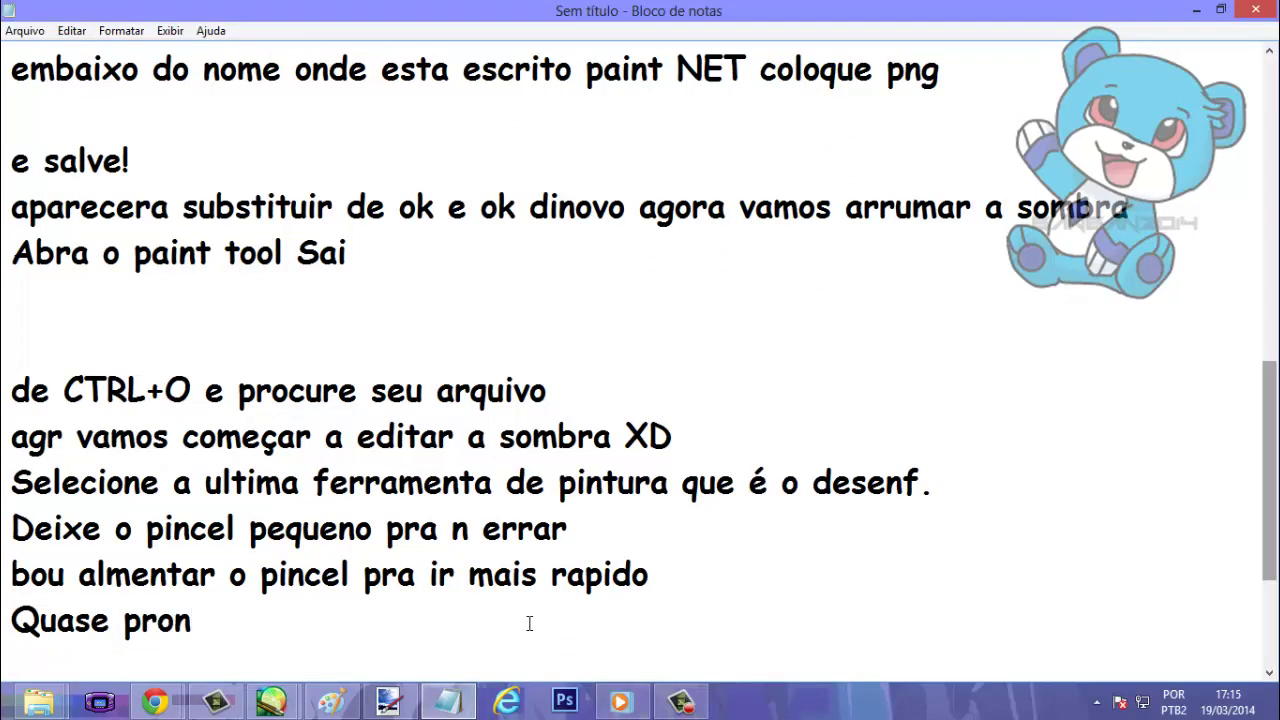
{"action": "key", "text": "BackSpace"}
{"action": "type", "text": "t"}
{"action": "key", "text": "BackSpace"}
{"action": "type", "text": "nto agr"}
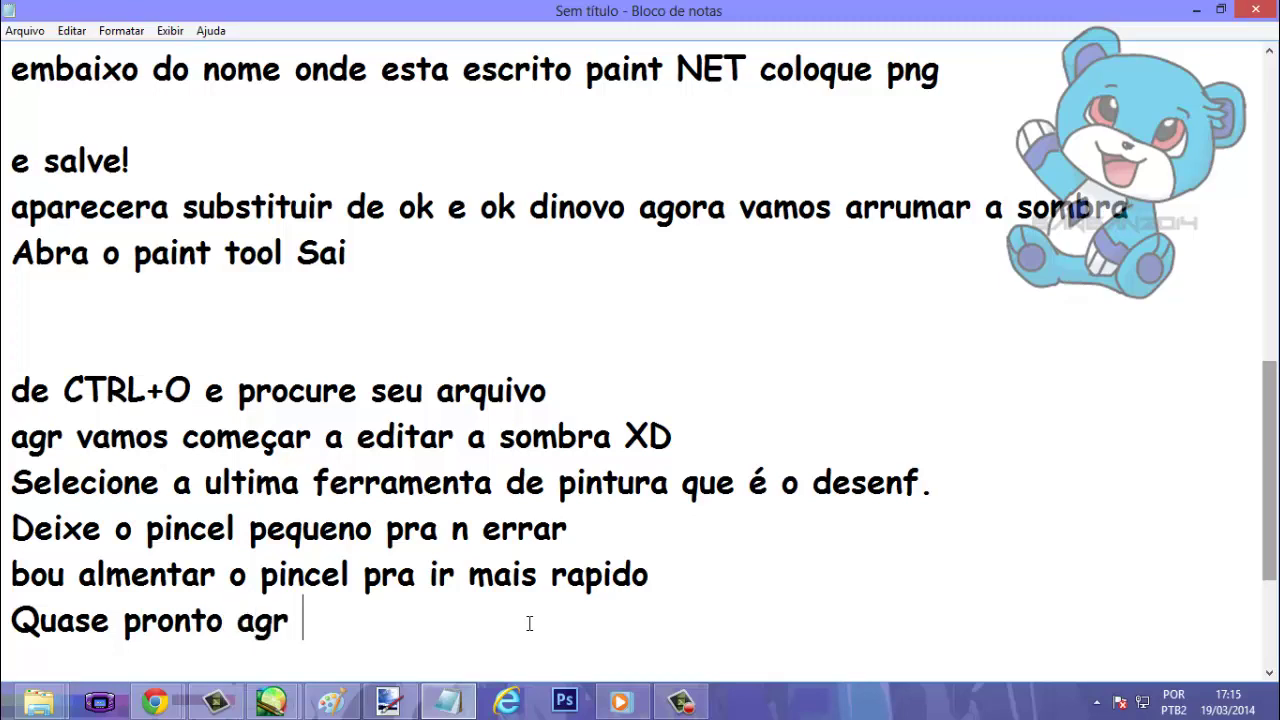
{"action": "type", "text": " fazemos o ms"}
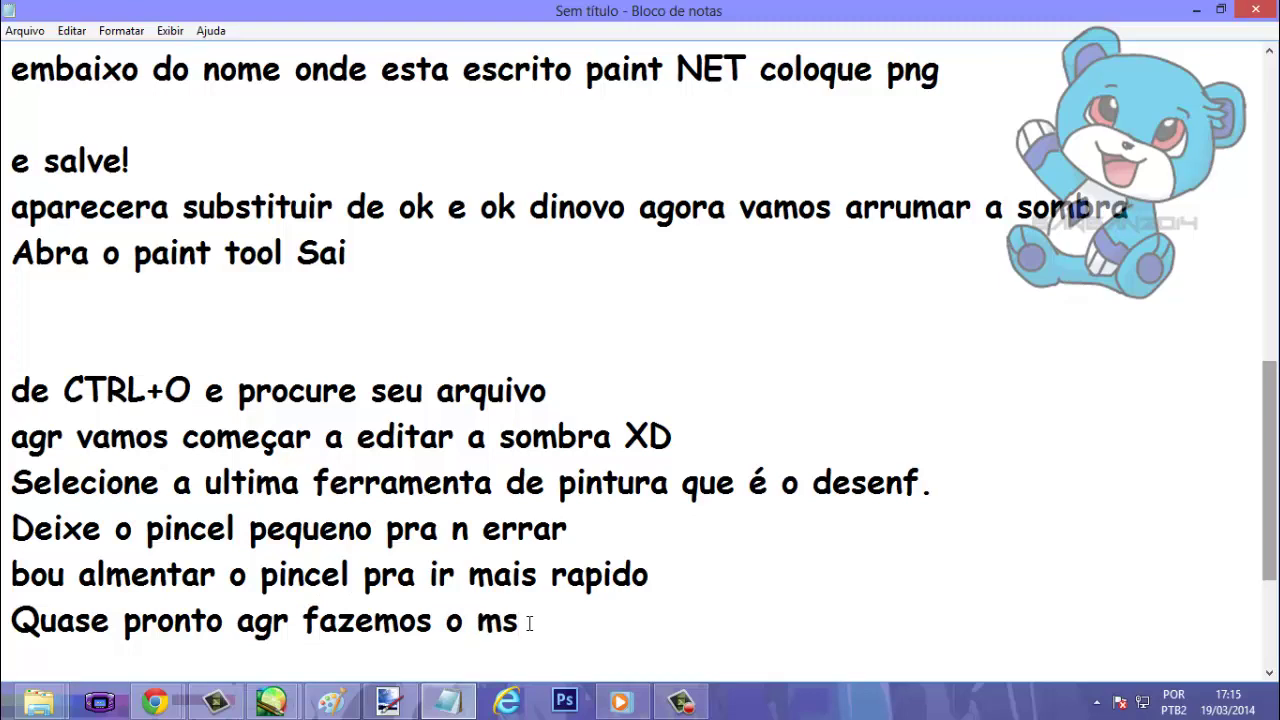
{"action": "type", "text": "m com o olho"}
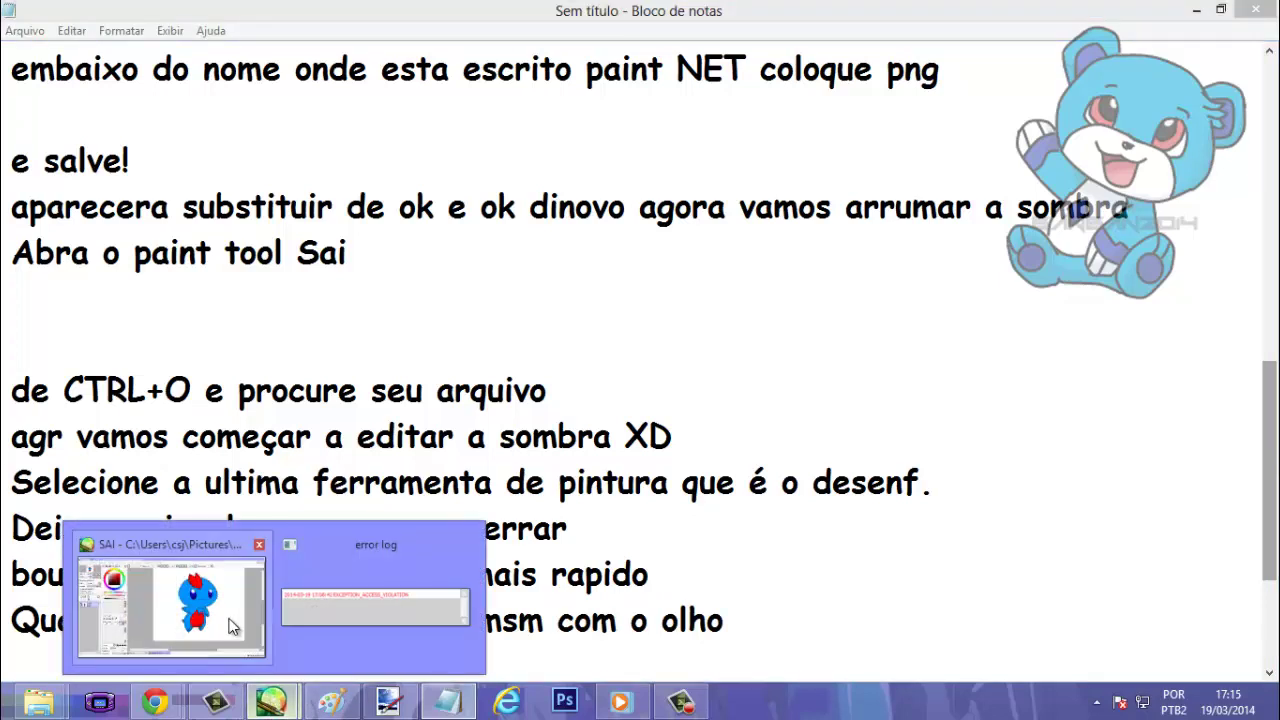
Switch to PaintTool SAI and blur the white highlight and blue shading bands of the left-hand eye.
{"action": "left_click", "coordinate": [285, 555]}
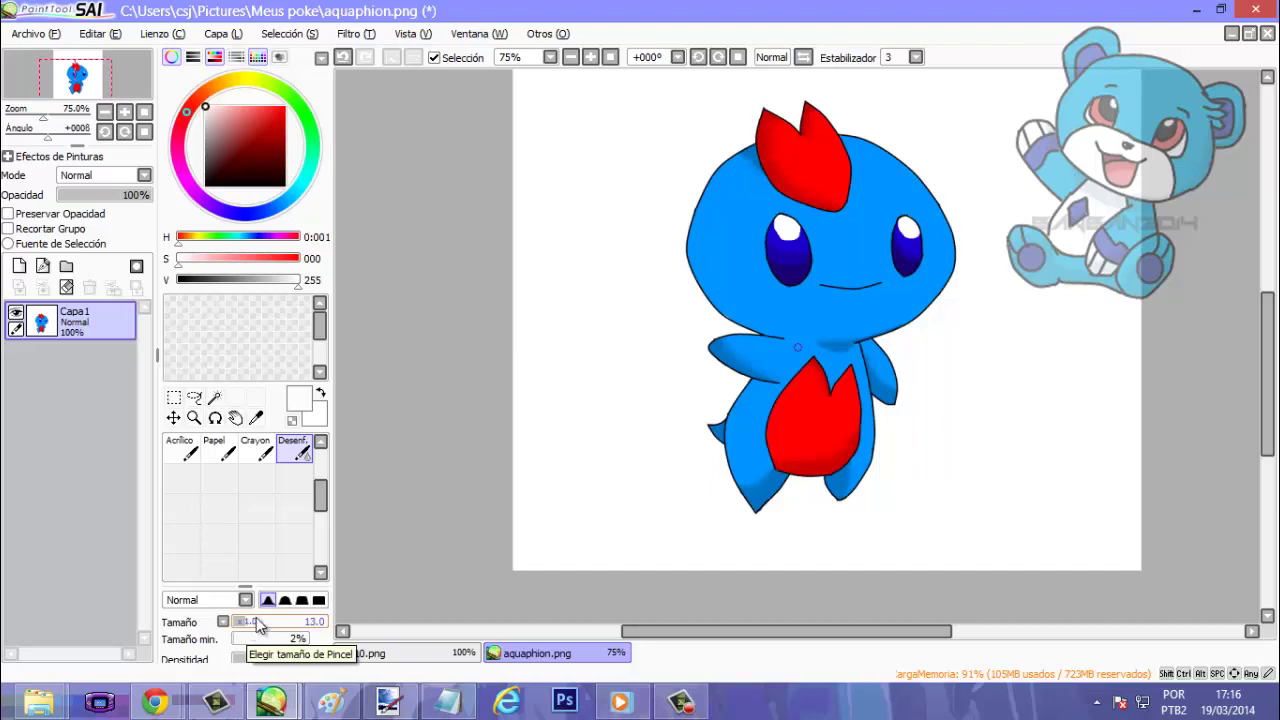
{"action": "scroll", "coordinate": [830, 196], "scroll_direction": "up", "scroll_amount": 6}
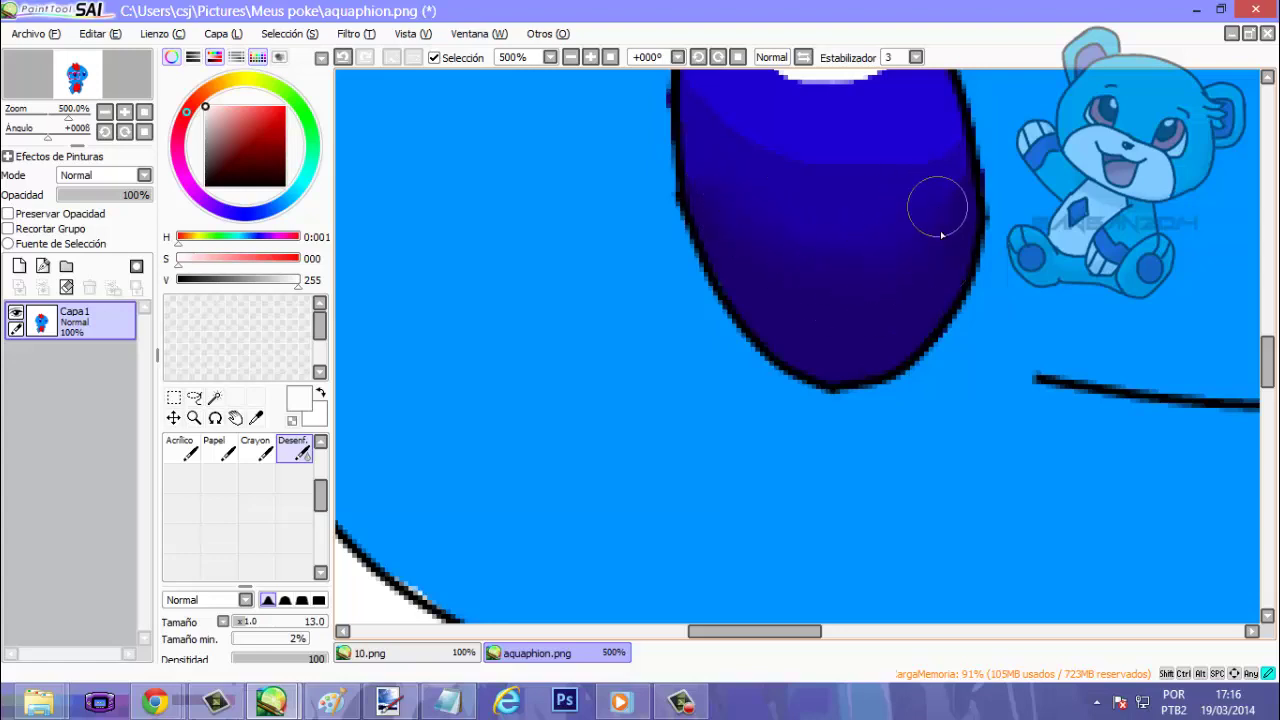
{"action": "left_click_drag", "start_coordinate": [1268, 345], "coordinate": [1268, 317]}
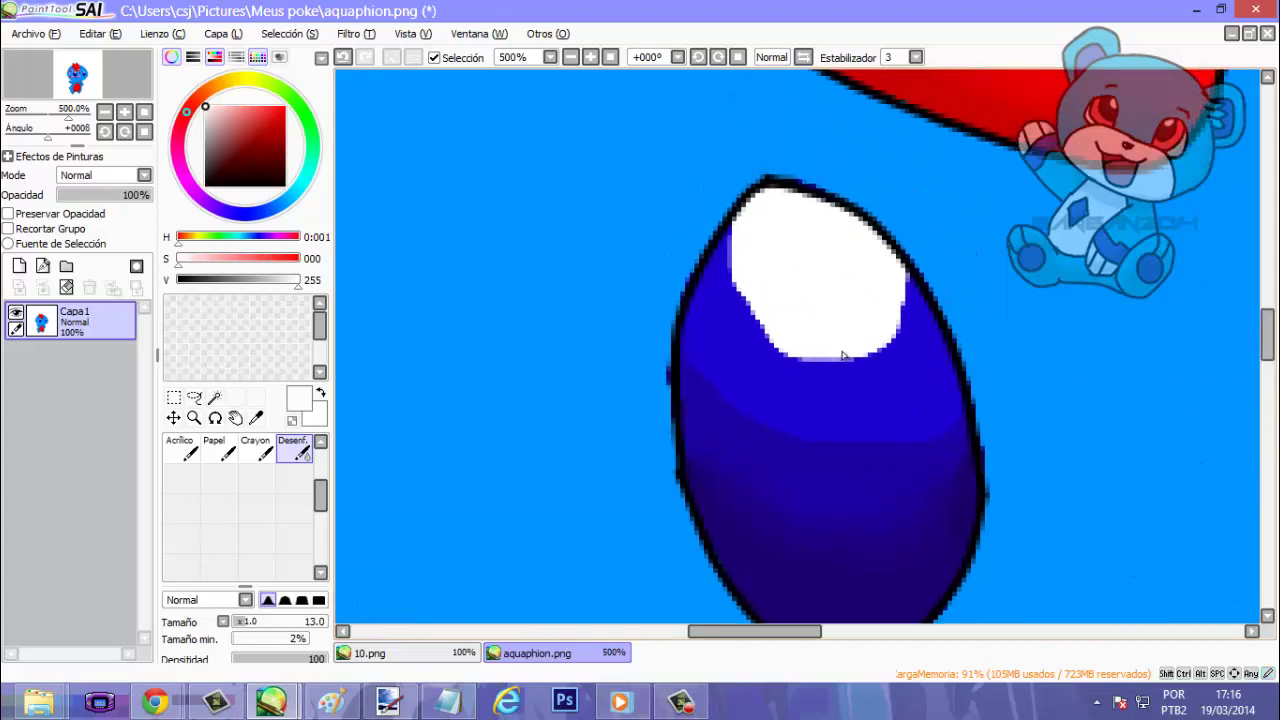
{"action": "mouse_move", "coordinate": [719, 399]}
{"action": "left_mouse_down"}
{"action": "mouse_move", "coordinate": [718, 347]}
{"action": "mouse_move", "coordinate": [729, 492]}
{"action": "mouse_move", "coordinate": [753, 421]}
{"action": "mouse_move", "coordinate": [768, 432]}
{"action": "mouse_move", "coordinate": [774, 506]}
{"action": "mouse_move", "coordinate": [809, 435]}
{"action": "mouse_move", "coordinate": [818, 501]}
{"action": "mouse_move", "coordinate": [854, 410]}
{"action": "mouse_move", "coordinate": [883, 500]}
{"action": "mouse_move", "coordinate": [914, 406]}
{"action": "mouse_move", "coordinate": [925, 470]}
{"action": "mouse_move", "coordinate": [920, 404]}
{"action": "mouse_move", "coordinate": [921, 480]}
{"action": "mouse_move", "coordinate": [841, 382]}
{"action": "mouse_move", "coordinate": [809, 476]}
{"action": "mouse_move", "coordinate": [783, 442]}
{"action": "mouse_move", "coordinate": [771, 378]}
{"action": "mouse_move", "coordinate": [782, 332]}
{"action": "mouse_move", "coordinate": [764, 355]}
{"action": "mouse_move", "coordinate": [762, 302]}
{"action": "mouse_move", "coordinate": [755, 350]}
{"action": "mouse_move", "coordinate": [740, 252]}
{"action": "mouse_move", "coordinate": [740, 348]}
{"action": "mouse_move", "coordinate": [778, 341]}
{"action": "mouse_move", "coordinate": [831, 417]}
{"action": "mouse_move", "coordinate": [835, 358]}
{"action": "mouse_move", "coordinate": [879, 420]}
{"action": "mouse_move", "coordinate": [882, 334]}
{"action": "mouse_move", "coordinate": [902, 394]}
{"action": "mouse_move", "coordinate": [907, 312]}
{"action": "mouse_move", "coordinate": [909, 353]}
{"action": "mouse_move", "coordinate": [892, 275]}
{"action": "mouse_move", "coordinate": [870, 381]}
{"action": "mouse_move", "coordinate": [751, 274]}
{"action": "mouse_move", "coordinate": [750, 242]}
{"action": "mouse_move", "coordinate": [738, 300]}
{"action": "left_mouse_up"}
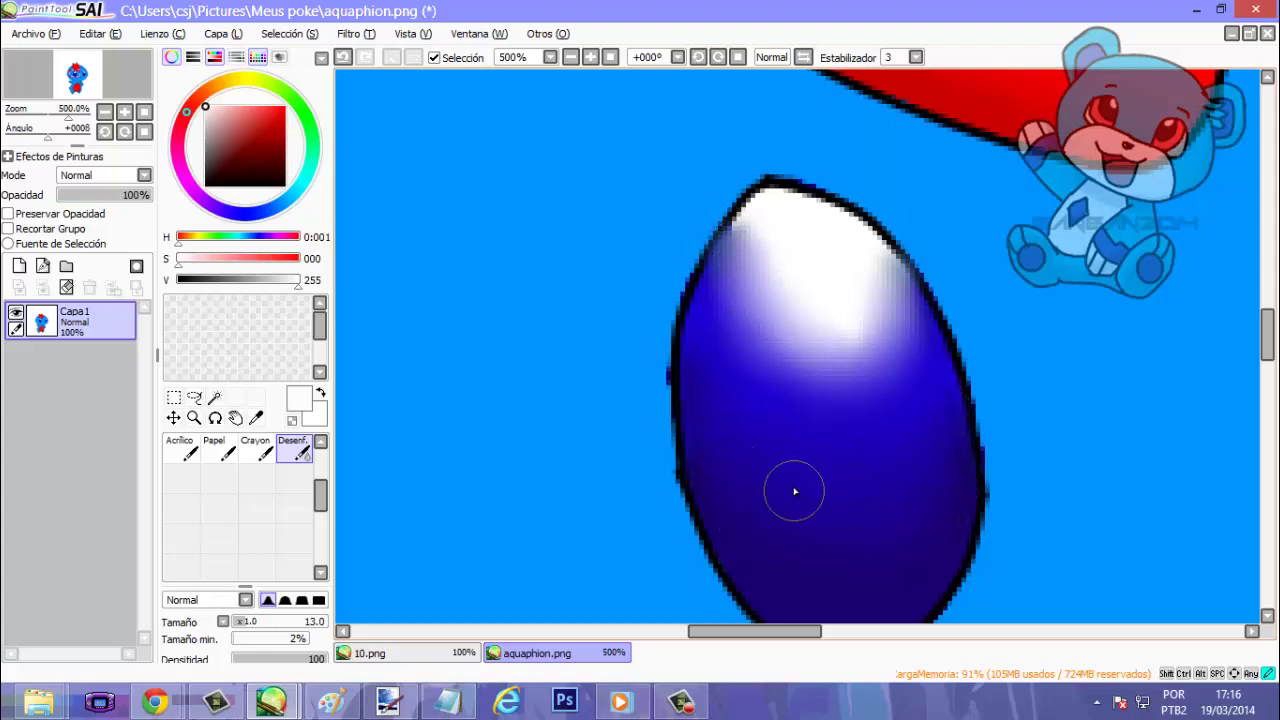
Blur the white highlight and blue shading of the right-hand eye and check the whole character.
{"action": "left_click_drag", "start_coordinate": [721, 635], "coordinate": [826, 634]}
{"action": "mouse_move", "coordinate": [869, 461]}
{"action": "left_mouse_down"}
{"action": "mouse_move", "coordinate": [880, 424]}
{"action": "mouse_move", "coordinate": [913, 461]}
{"action": "mouse_move", "coordinate": [915, 436]}
{"action": "mouse_move", "coordinate": [869, 487]}
{"action": "mouse_move", "coordinate": [836, 370]}
{"action": "mouse_move", "coordinate": [820, 416]}
{"action": "mouse_move", "coordinate": [806, 406]}
{"action": "mouse_move", "coordinate": [795, 317]}
{"action": "mouse_move", "coordinate": [790, 354]}
{"action": "mouse_move", "coordinate": [786, 332]}
{"action": "mouse_move", "coordinate": [783, 447]}
{"action": "mouse_move", "coordinate": [787, 433]}
{"action": "mouse_move", "coordinate": [791, 466]}
{"action": "mouse_move", "coordinate": [807, 430]}
{"action": "mouse_move", "coordinate": [811, 533]}
{"action": "mouse_move", "coordinate": [833, 472]}
{"action": "mouse_move", "coordinate": [844, 544]}
{"action": "mouse_move", "coordinate": [906, 443]}
{"action": "mouse_move", "coordinate": [899, 492]}
{"action": "mouse_move", "coordinate": [881, 506]}
{"action": "mouse_move", "coordinate": [830, 468]}
{"action": "mouse_move", "coordinate": [874, 529]}
{"action": "mouse_move", "coordinate": [896, 487]}
{"action": "mouse_move", "coordinate": [909, 517]}
{"action": "mouse_move", "coordinate": [909, 492]}
{"action": "mouse_move", "coordinate": [781, 412]}
{"action": "mouse_move", "coordinate": [821, 305]}
{"action": "mouse_move", "coordinate": [831, 380]}
{"action": "mouse_move", "coordinate": [839, 328]}
{"action": "mouse_move", "coordinate": [882, 353]}
{"action": "mouse_move", "coordinate": [892, 379]}
{"action": "mouse_move", "coordinate": [898, 335]}
{"action": "mouse_move", "coordinate": [933, 352]}
{"action": "mouse_move", "coordinate": [923, 342]}
{"action": "mouse_move", "coordinate": [889, 364]}
{"action": "mouse_move", "coordinate": [858, 312]}
{"action": "mouse_move", "coordinate": [817, 345]}
{"action": "mouse_move", "coordinate": [797, 302]}
{"action": "mouse_move", "coordinate": [785, 250]}
{"action": "left_mouse_up"}
{"action": "key", "text": "Home"}
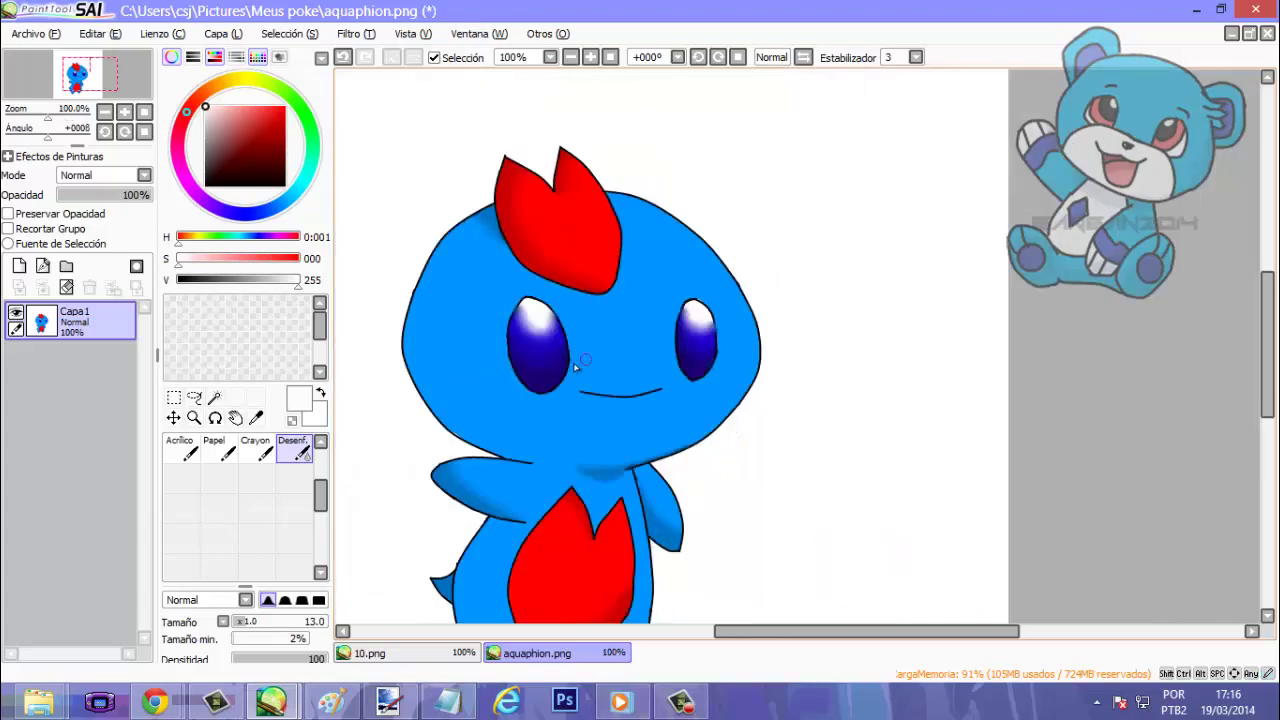
{"action": "scroll", "coordinate": [467, 383], "scroll_direction": "down", "scroll_amount": 2}
{"action": "left_click_drag", "start_coordinate": [878, 634], "coordinate": [777, 608]}
{"action": "scroll", "coordinate": [777, 608], "scroll_direction": "up", "scroll_amount": 1}
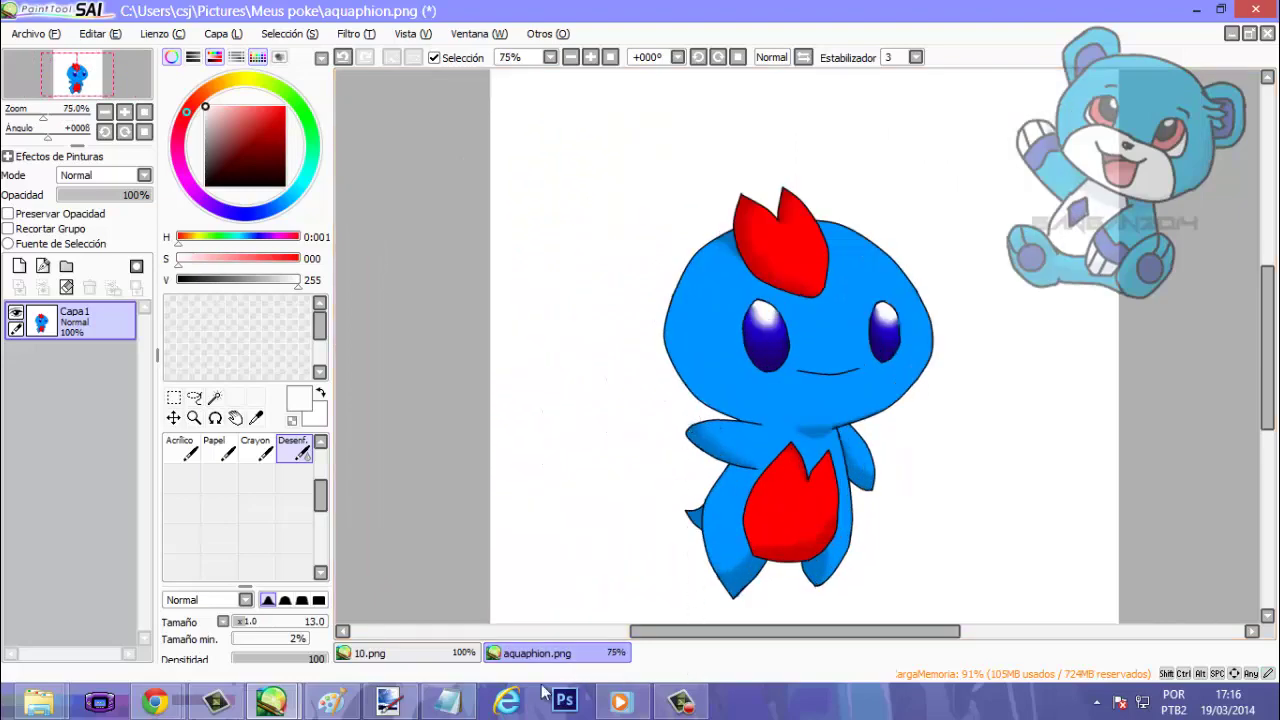
Switch to Notepad and, several blank lines below the instructions, write the closing line "Prontinho espero que tenham gostado até a roxima".
{"action": "left_click", "coordinate": [448, 701]}
{"action": "key", "text": "Return"}
{"action": "key", "text": "Return"}
{"action": "key", "text": "Return"}
{"action": "key", "text": "Return"}
{"action": "key", "text": "Return"}
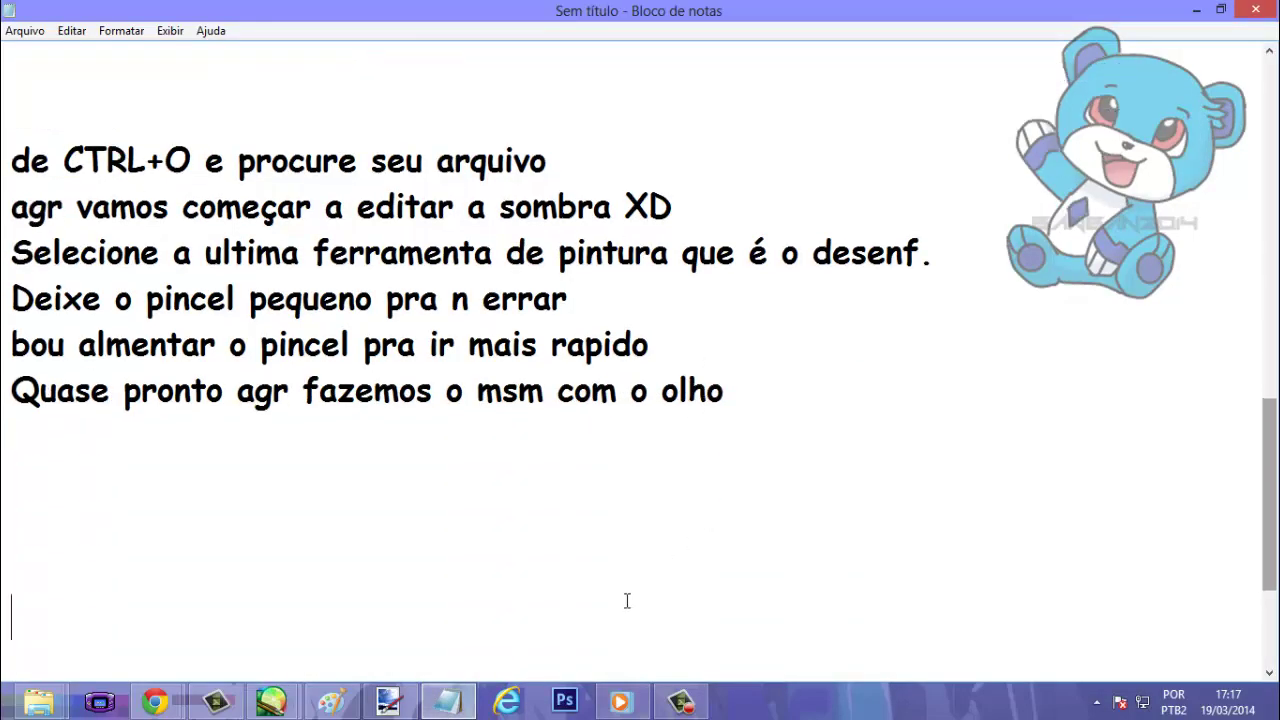
{"action": "type", "text": "Pront"}
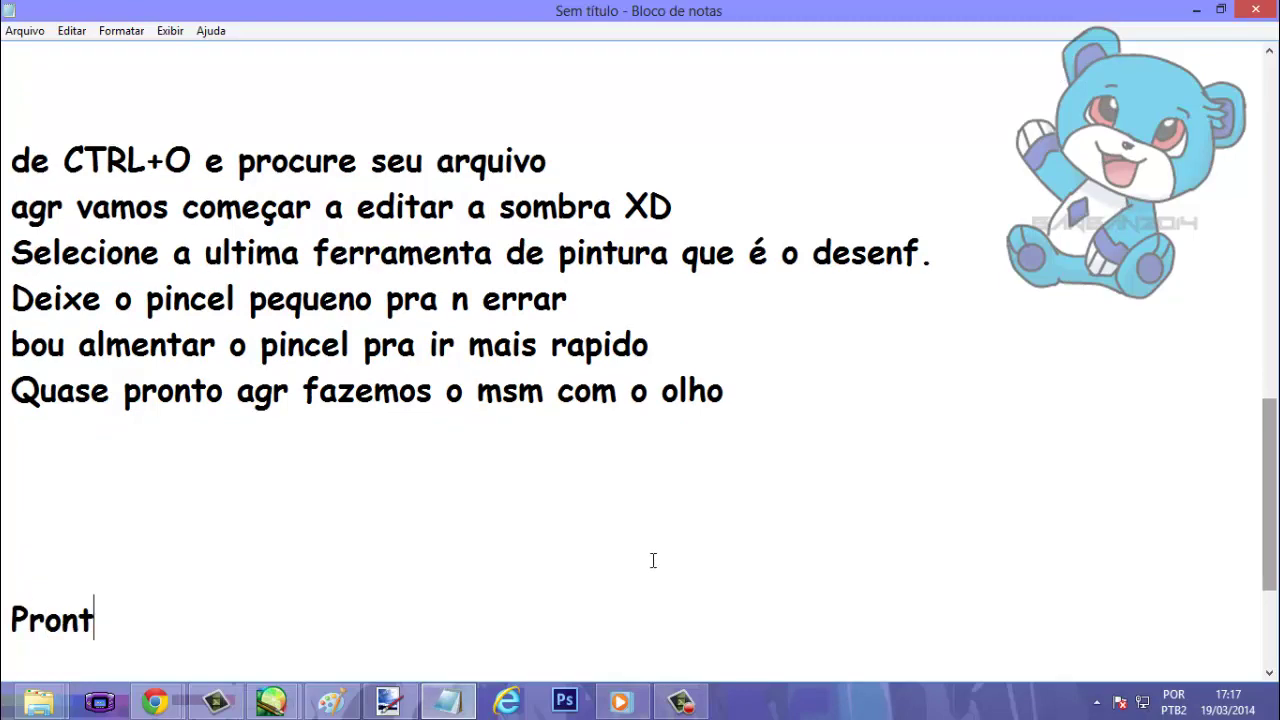
{"action": "type", "text": "inho"}
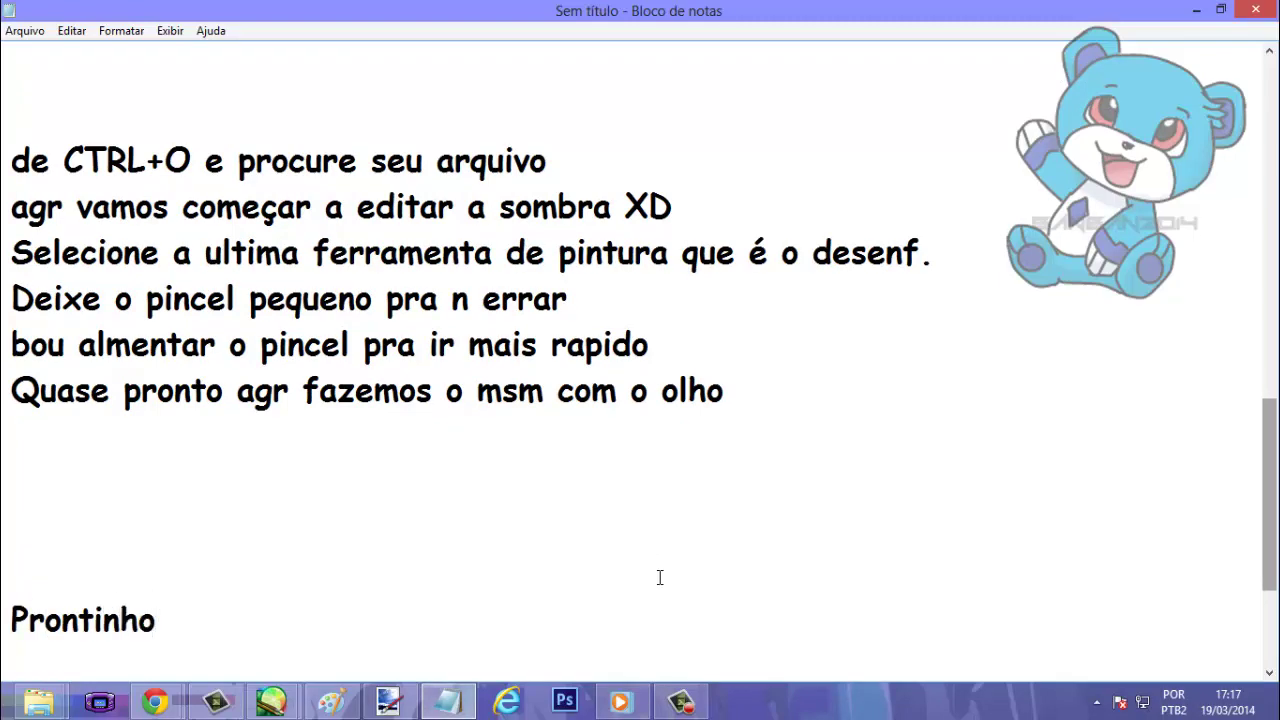
{"action": "type", "text": " esper"}
{"action": "key", "text": "BackSpace"}
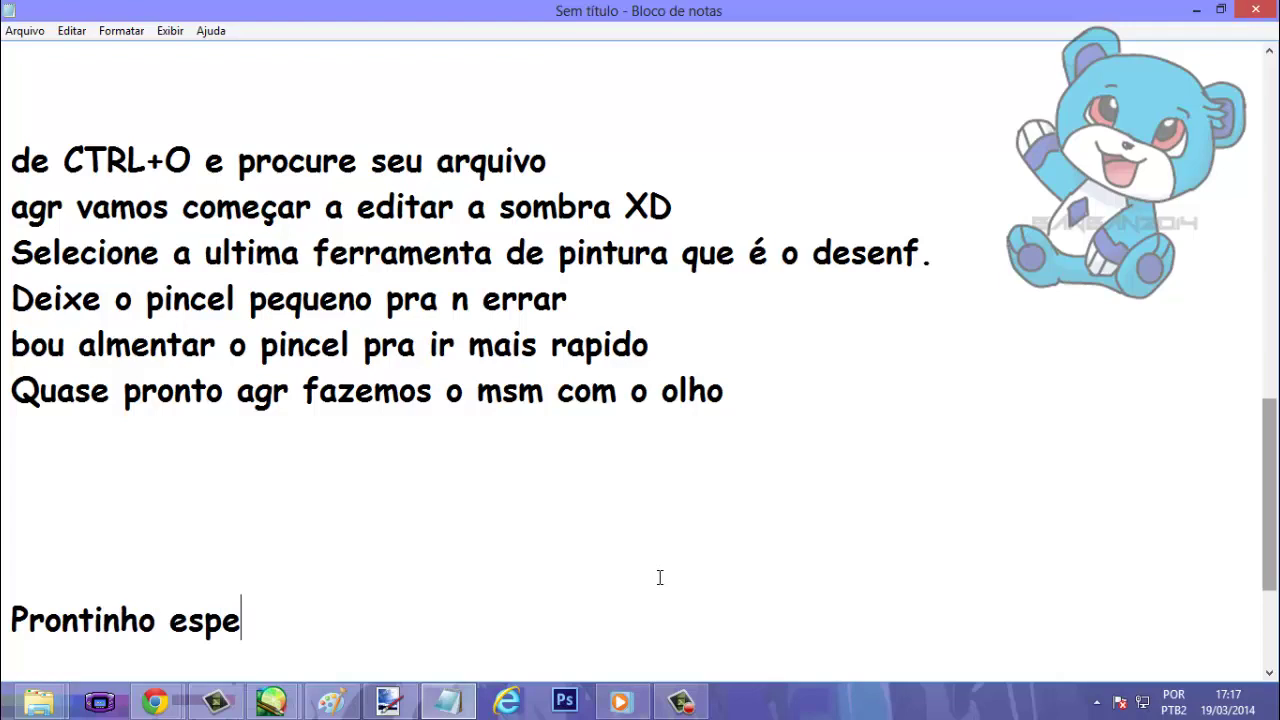
{"action": "type", "text": "ro qu"}
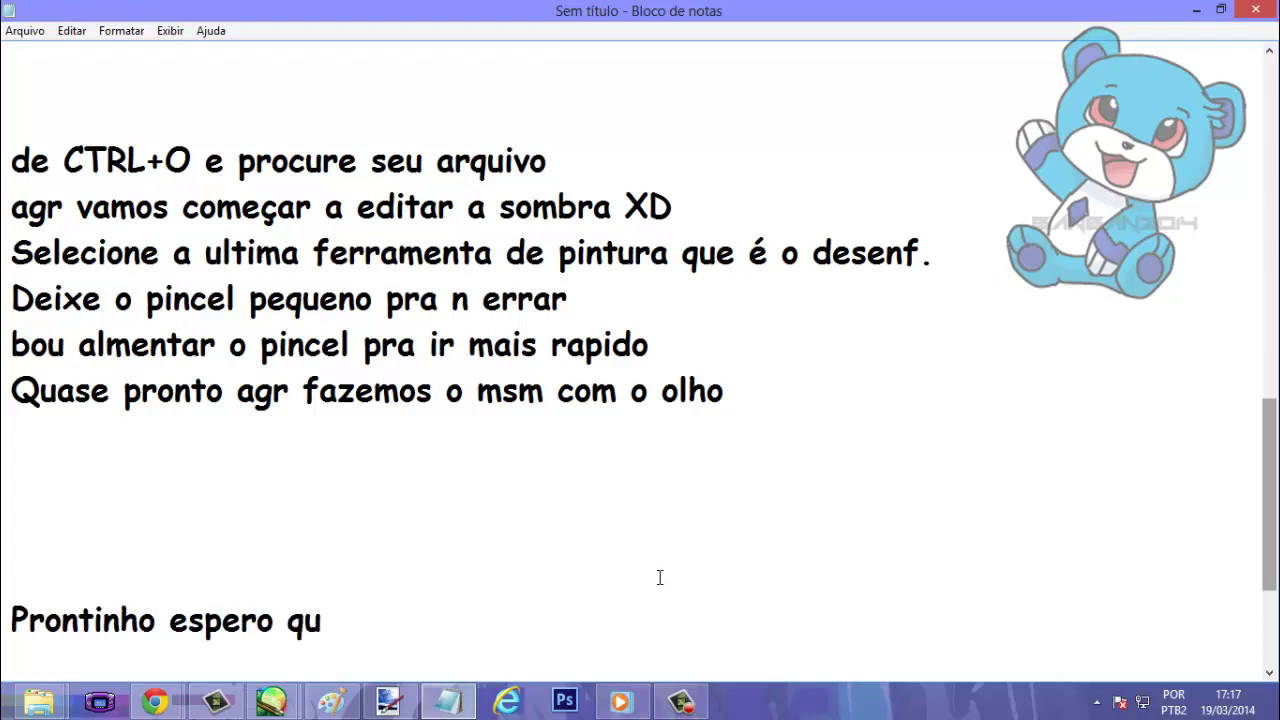
{"action": "type", "text": "e tenham "}
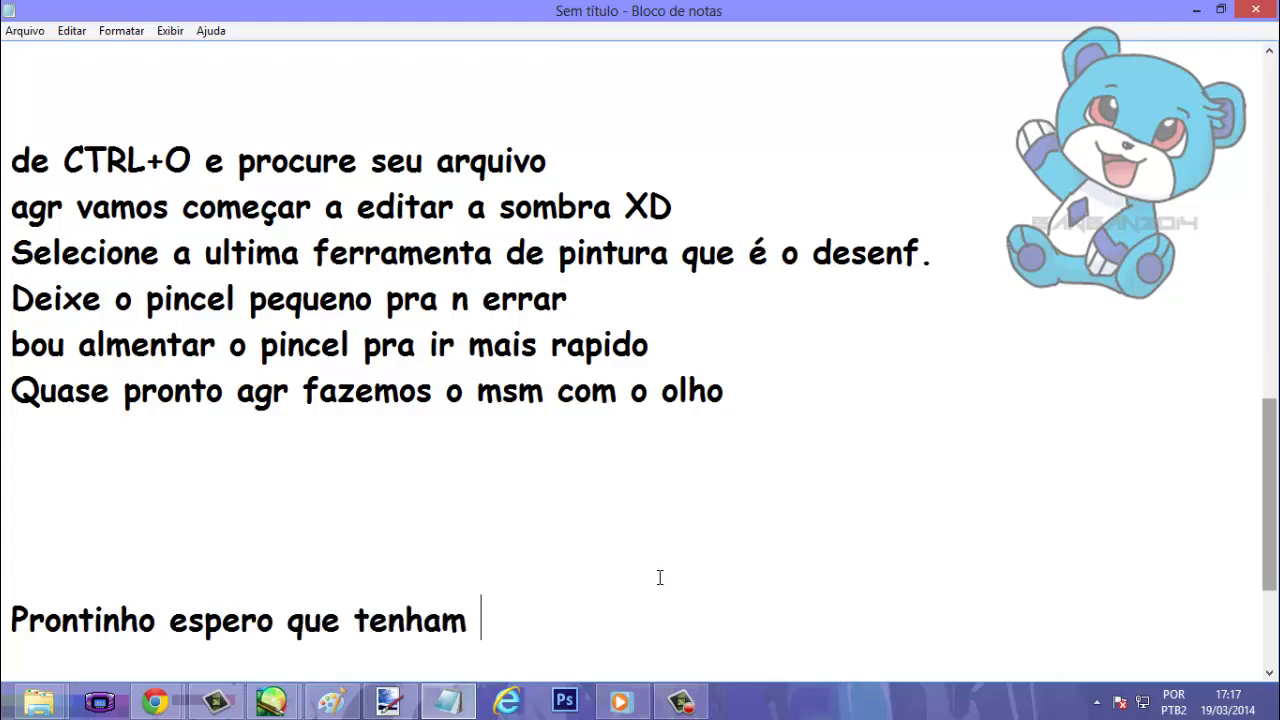
{"action": "type", "text": "gostad"}
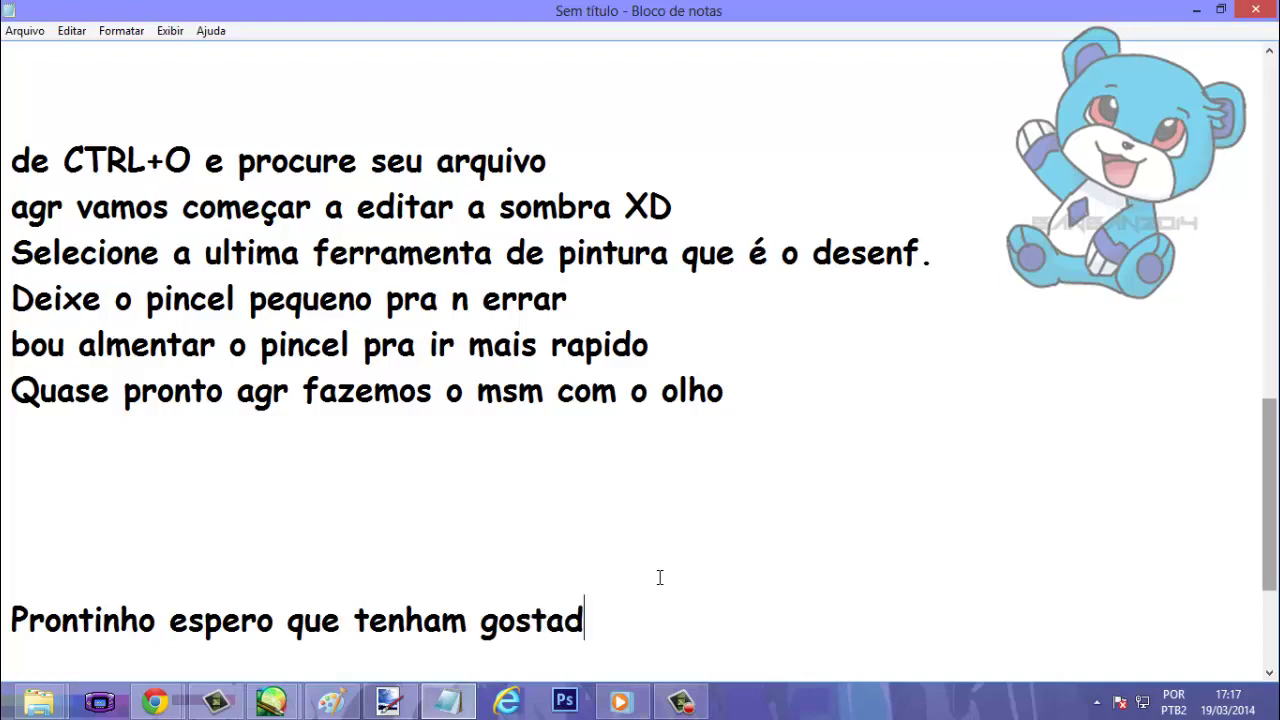
{"action": "key", "text": "BackSpace"}
{"action": "type", "text": "do até"}
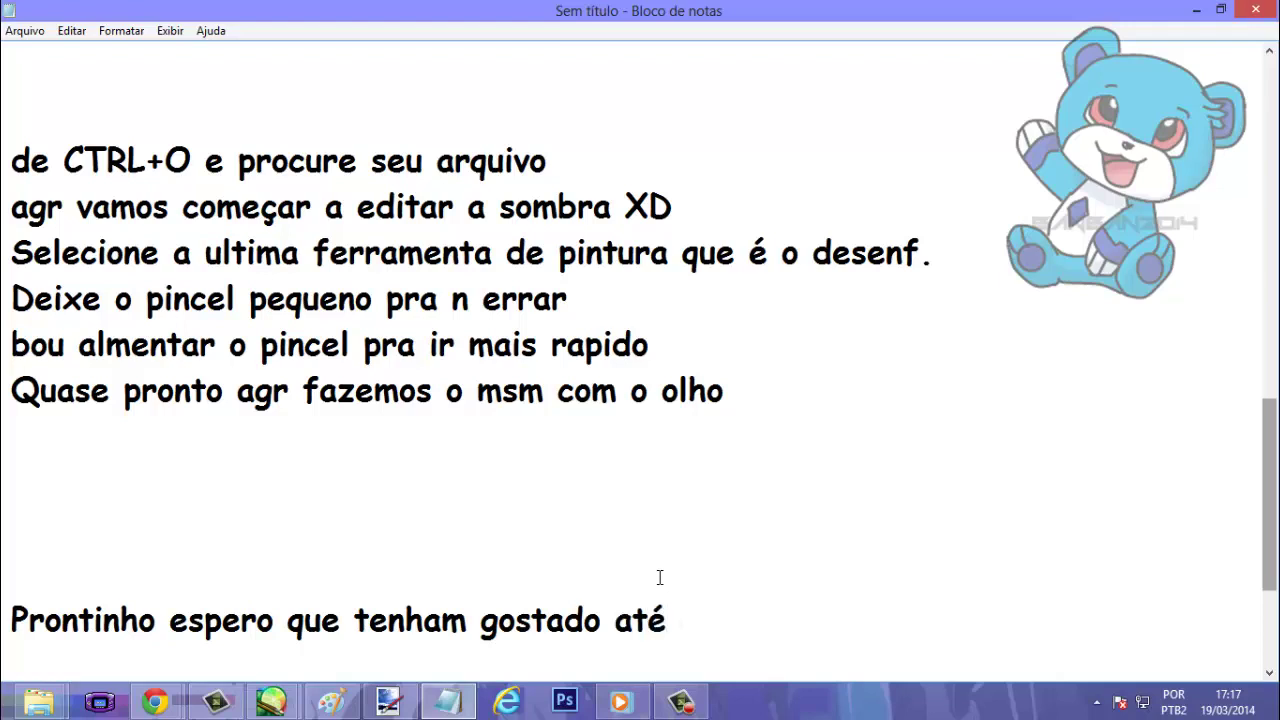
{"action": "type", "text": " a roxima"}
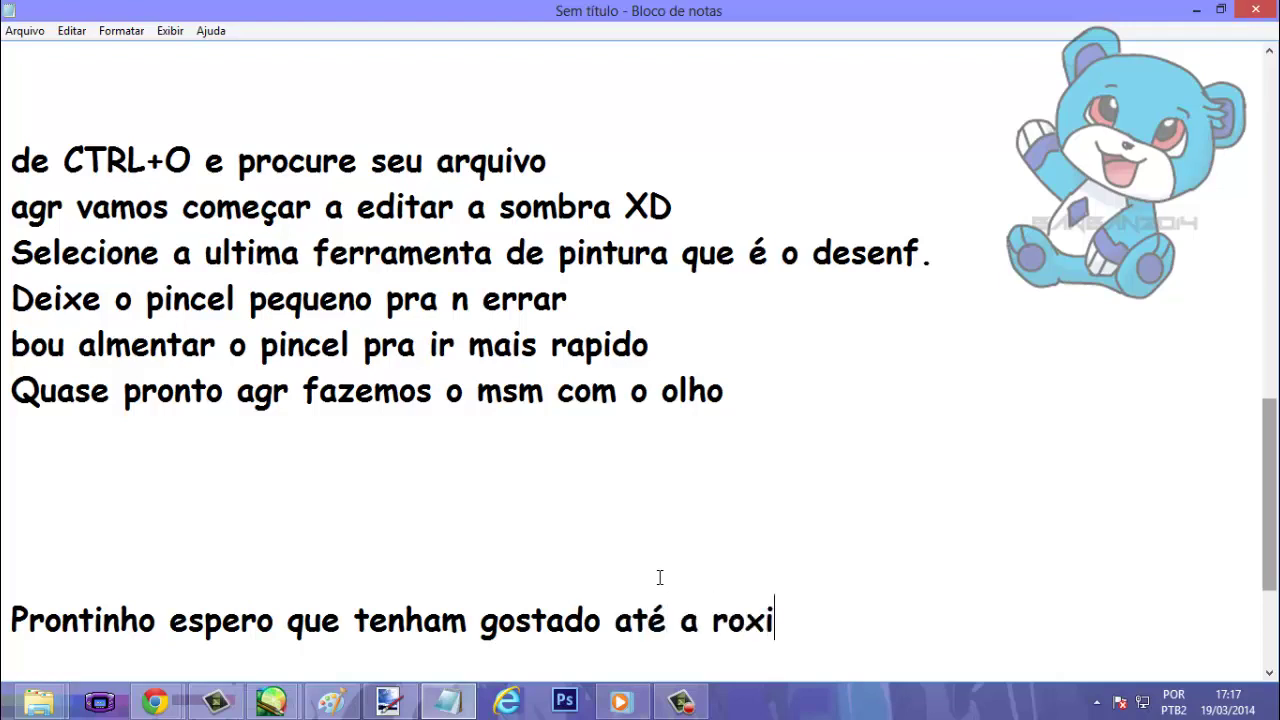